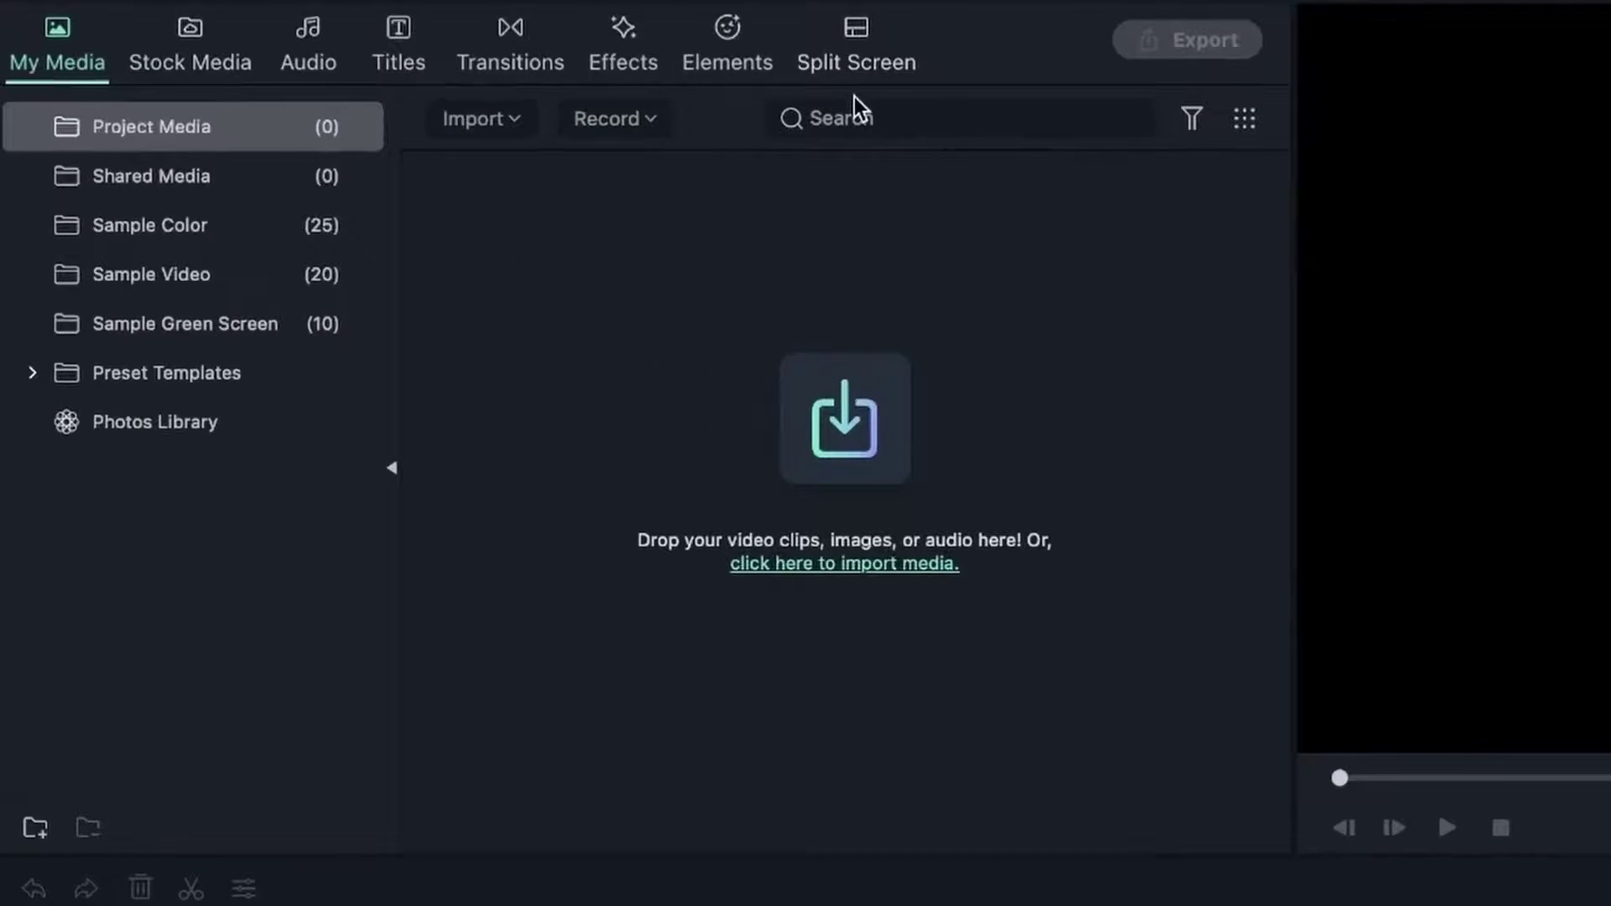
Step: Switch the library to Split Screen and scroll through the 38 included layout templates
left_click(858, 69)
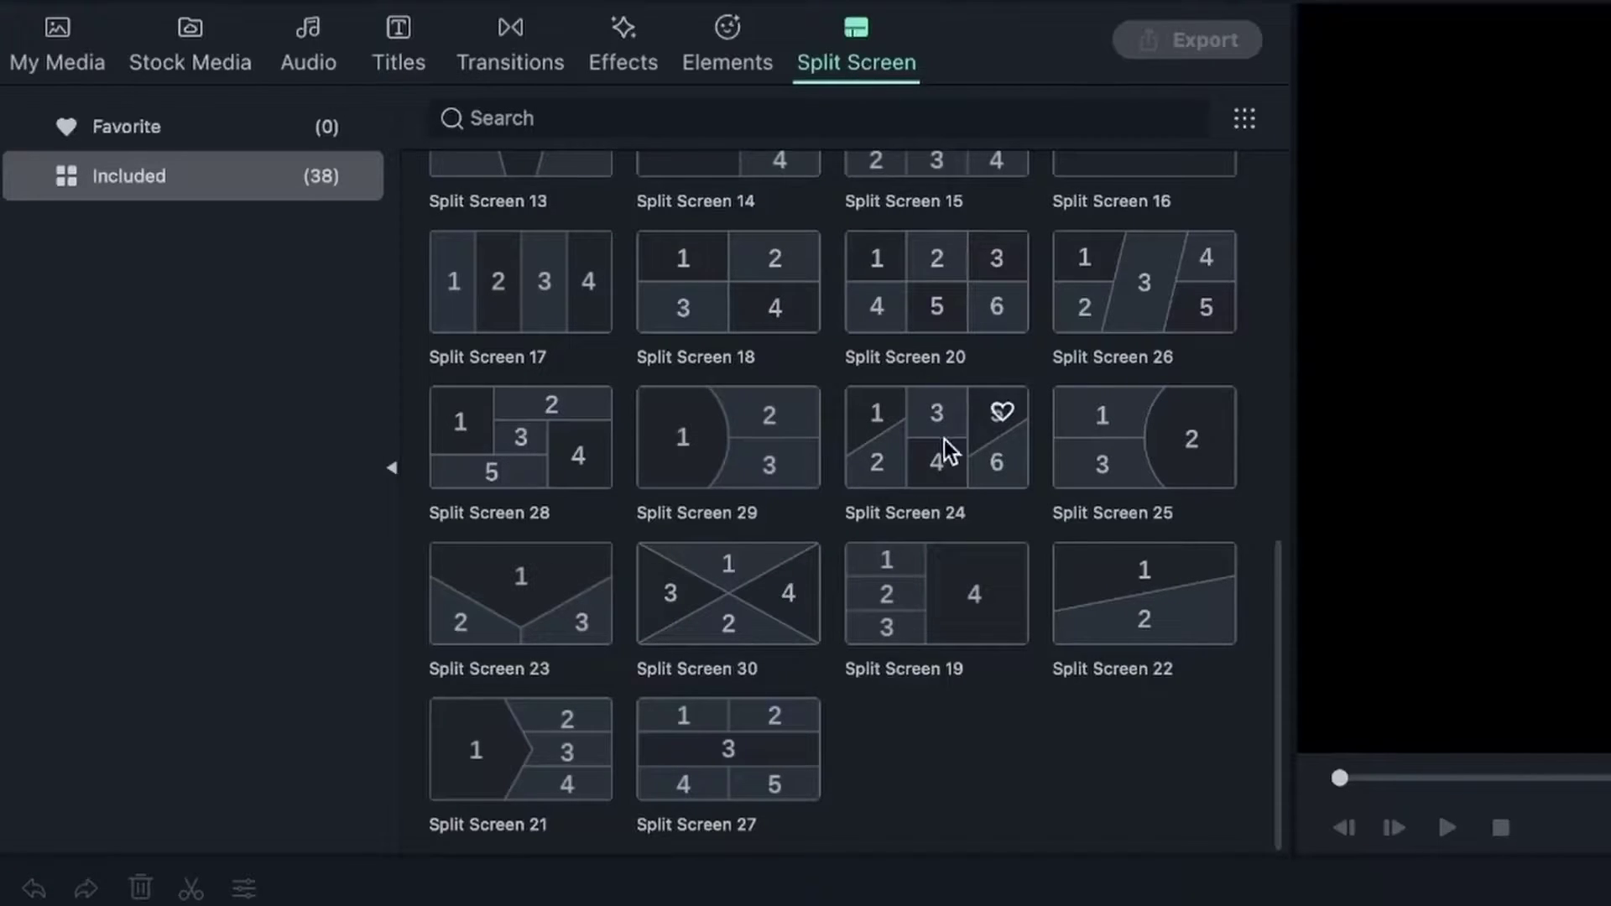
scroll(941, 448, "up", 5)
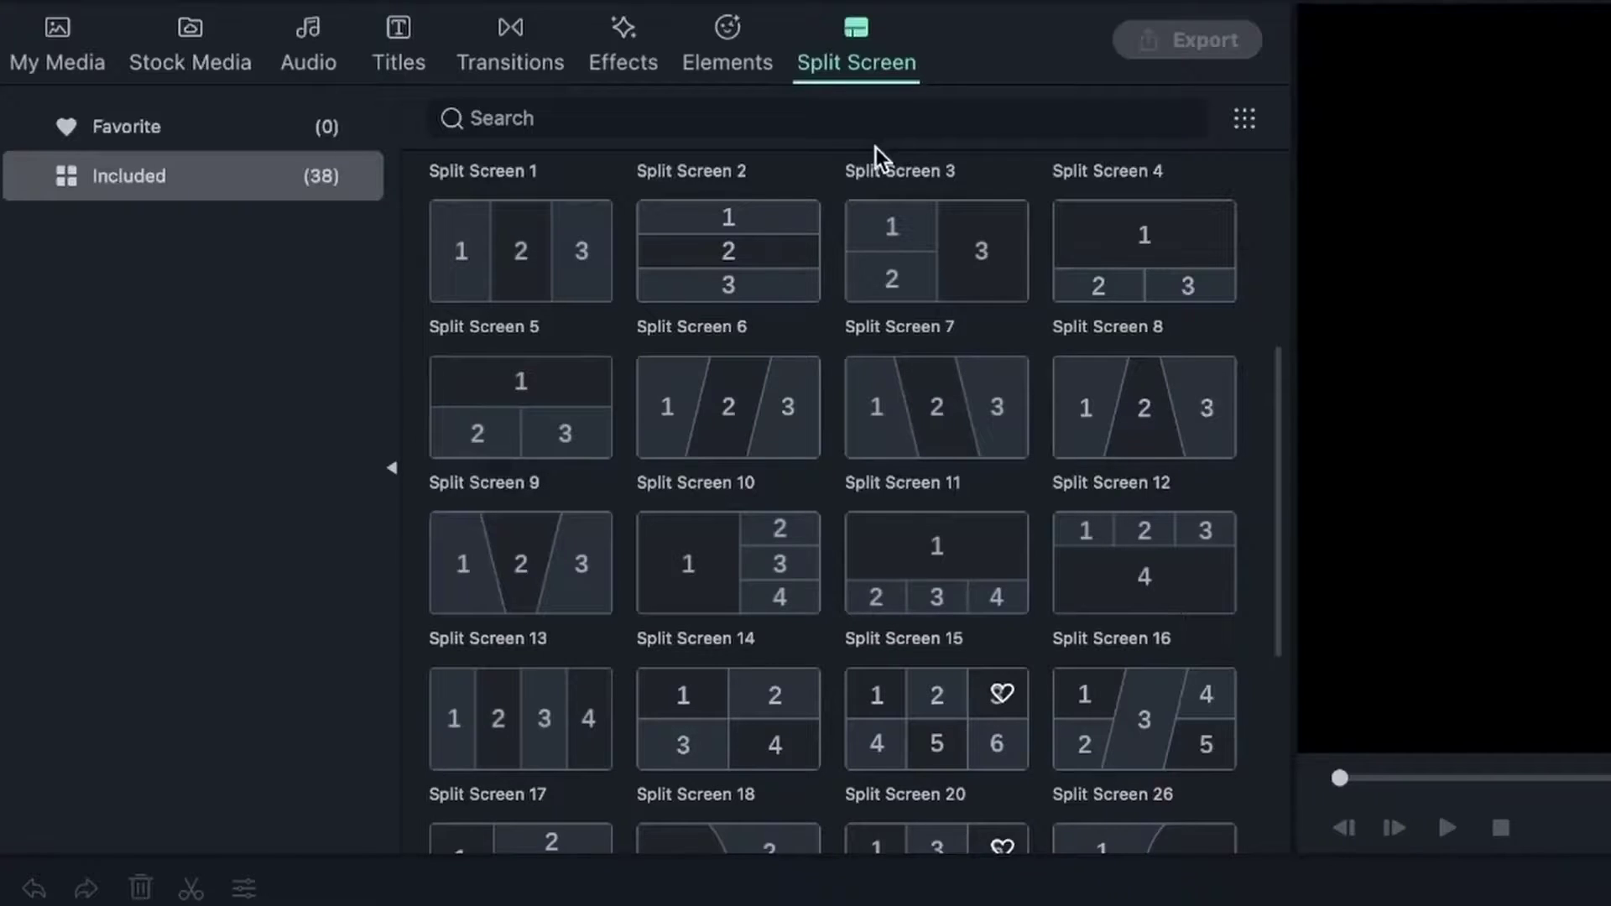
left_click(180, 122)
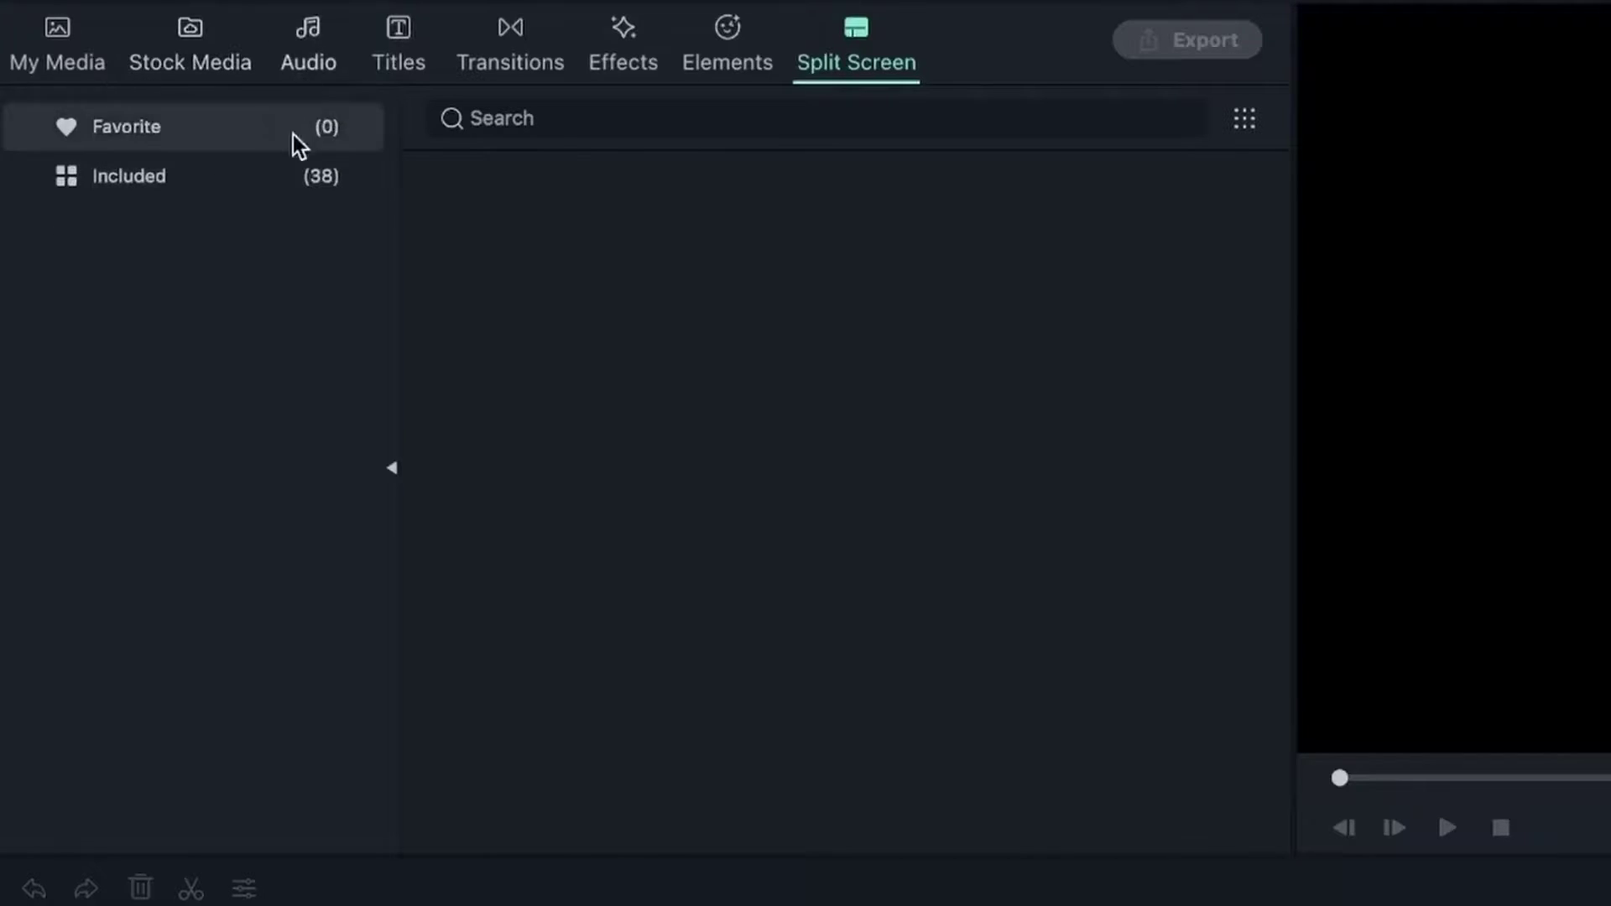
left_click(723, 62)
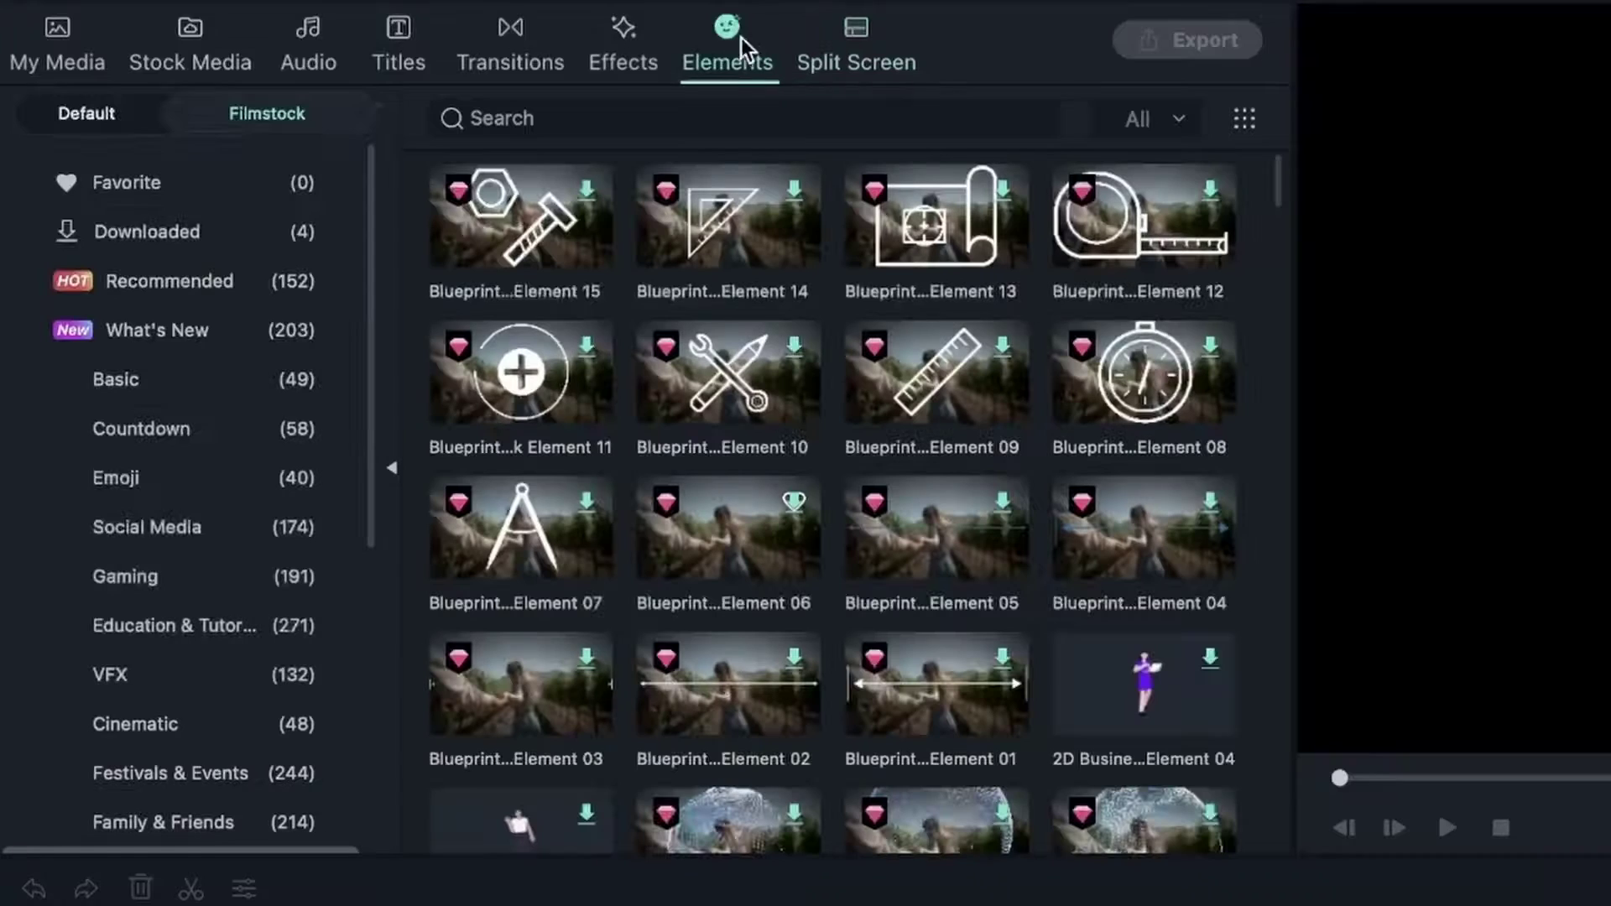
left_click(631, 62)
left_click(544, 57)
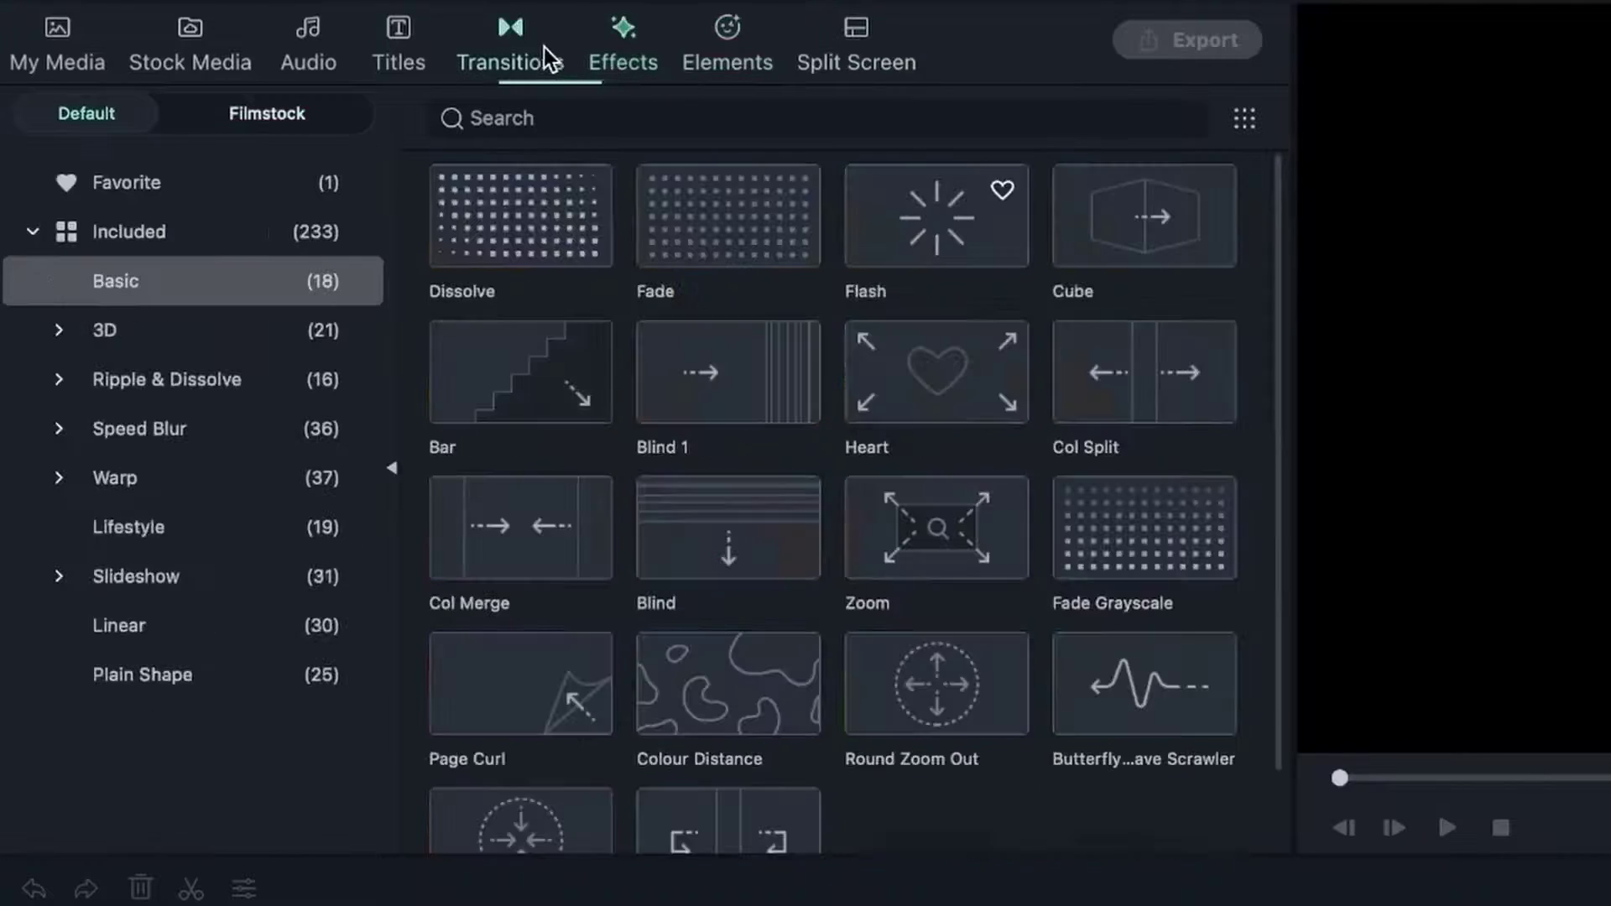
left_click(407, 46)
left_click(904, 58)
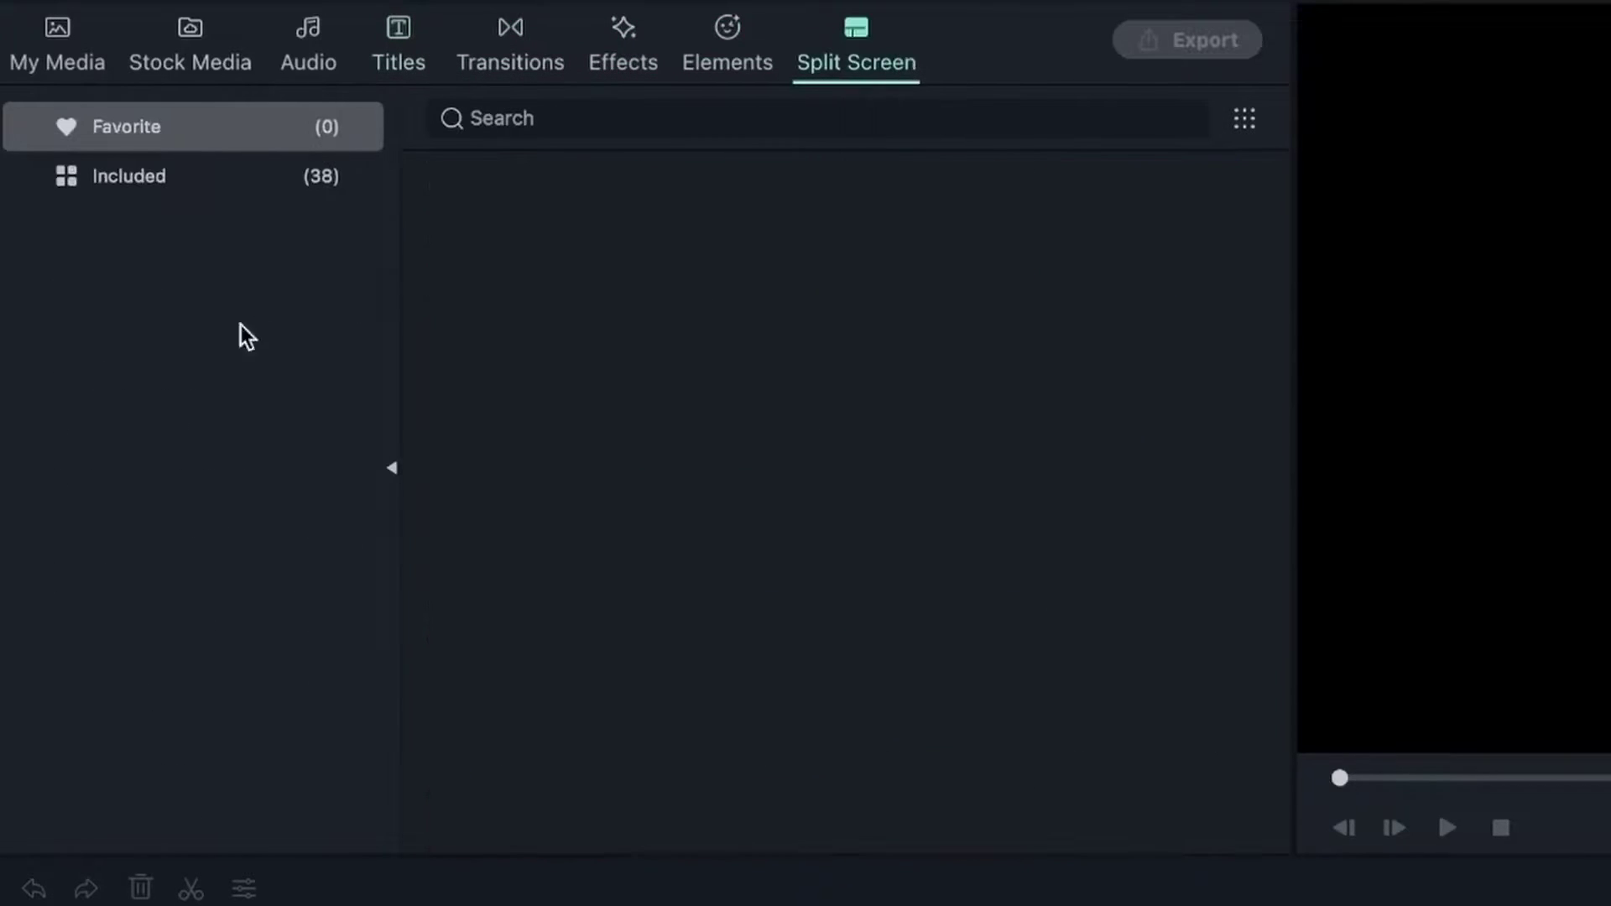
left_click(234, 197)
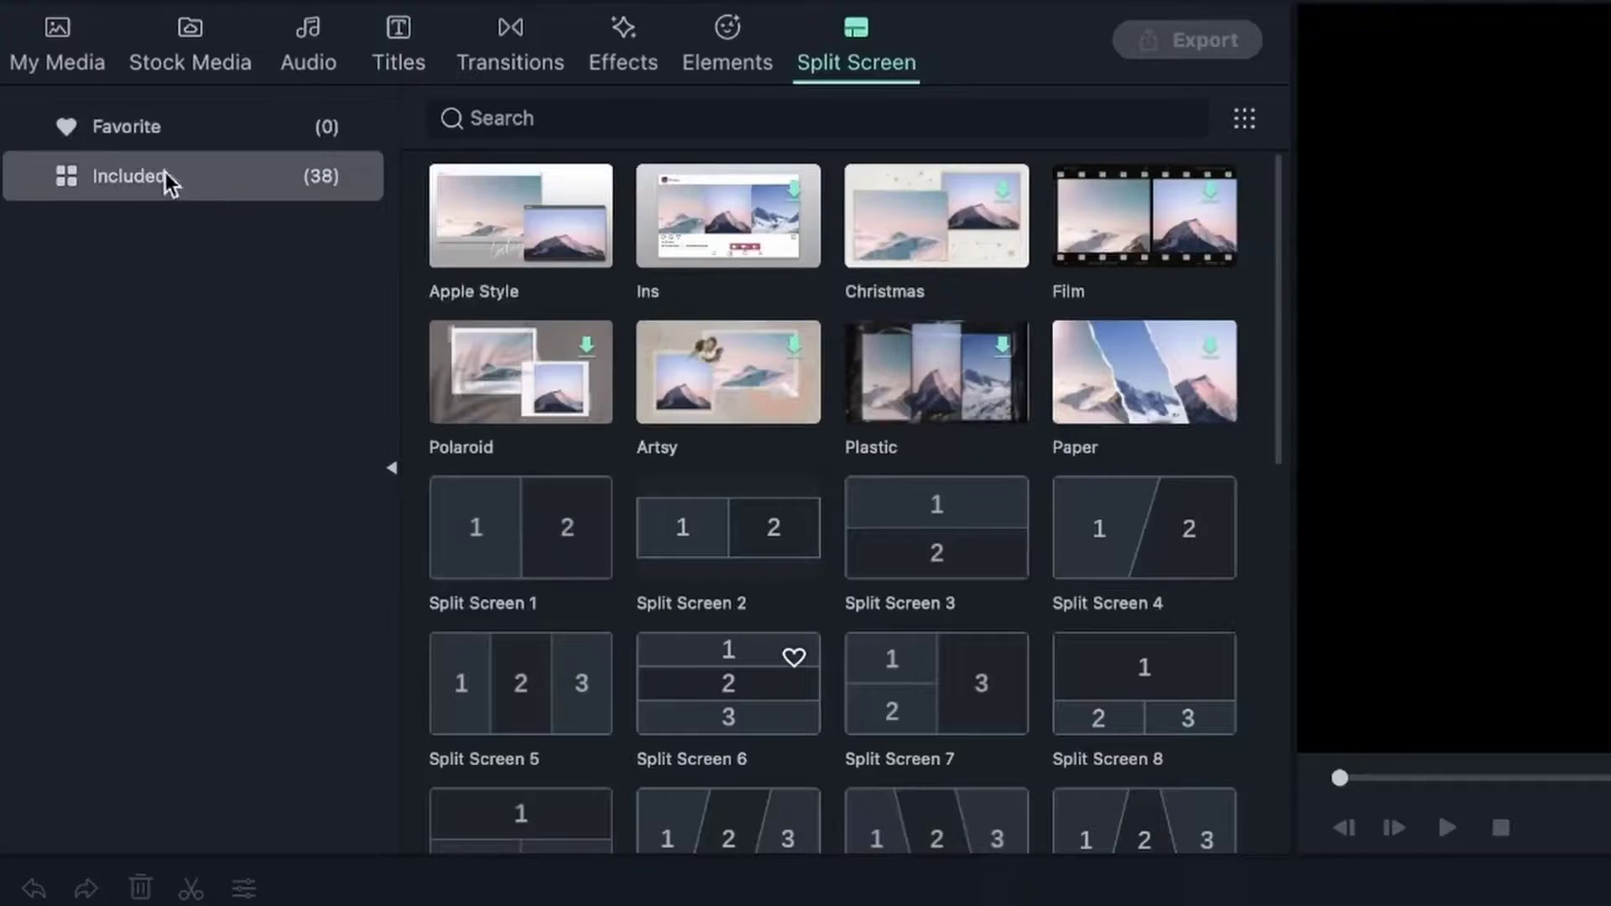
scroll(947, 535, "down", 10)
scroll(874, 395, "up", 10)
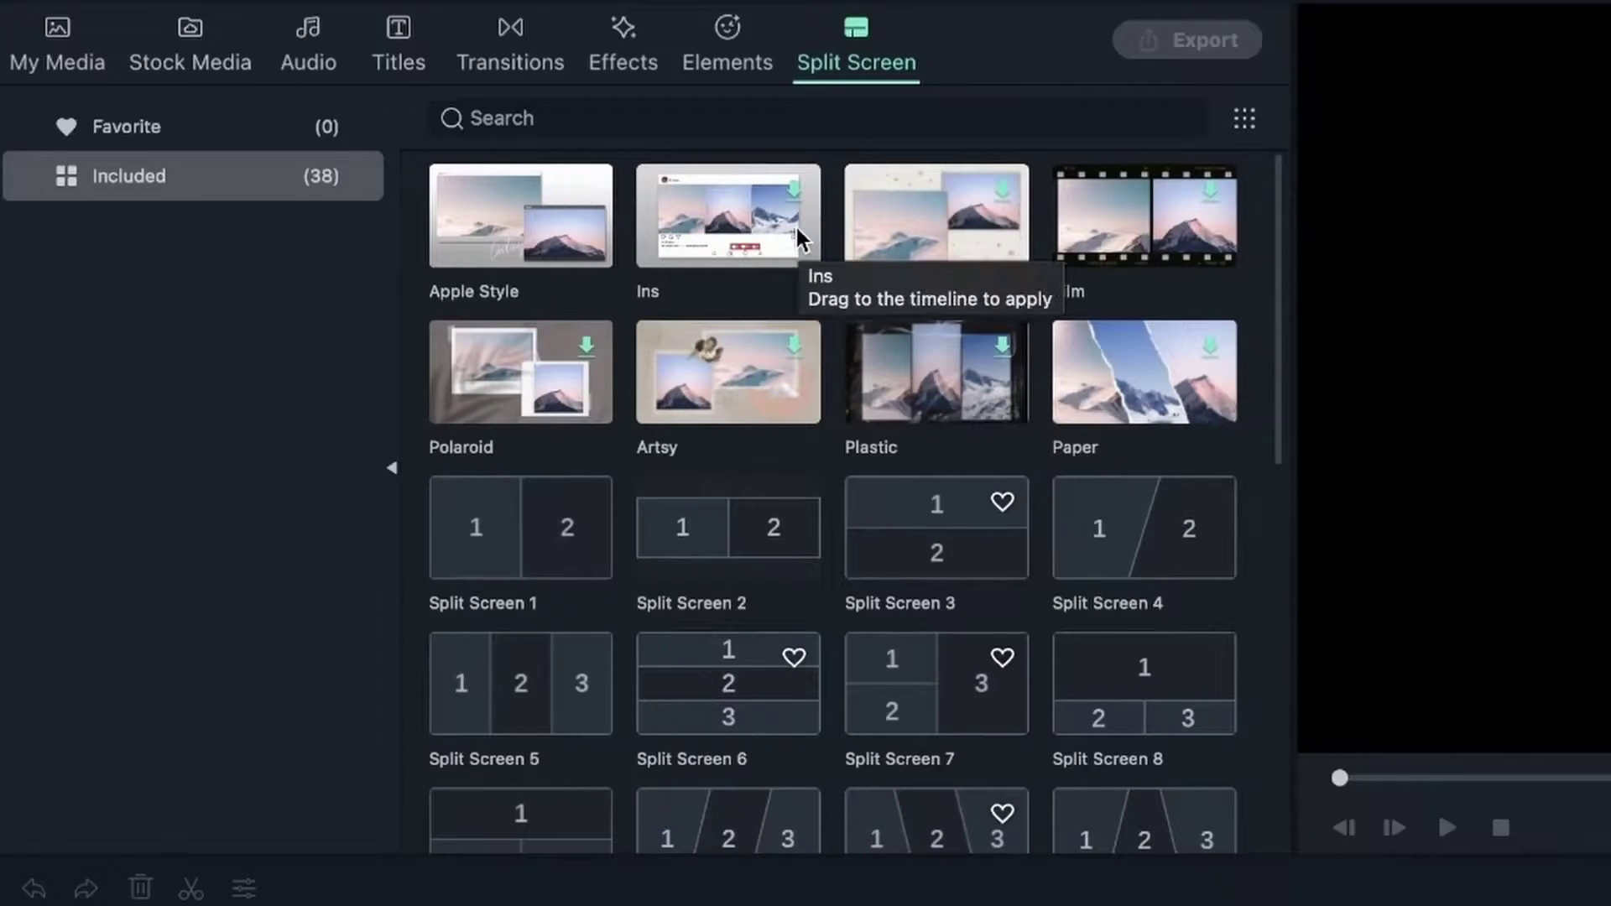
scroll(963, 490, "down", 8)
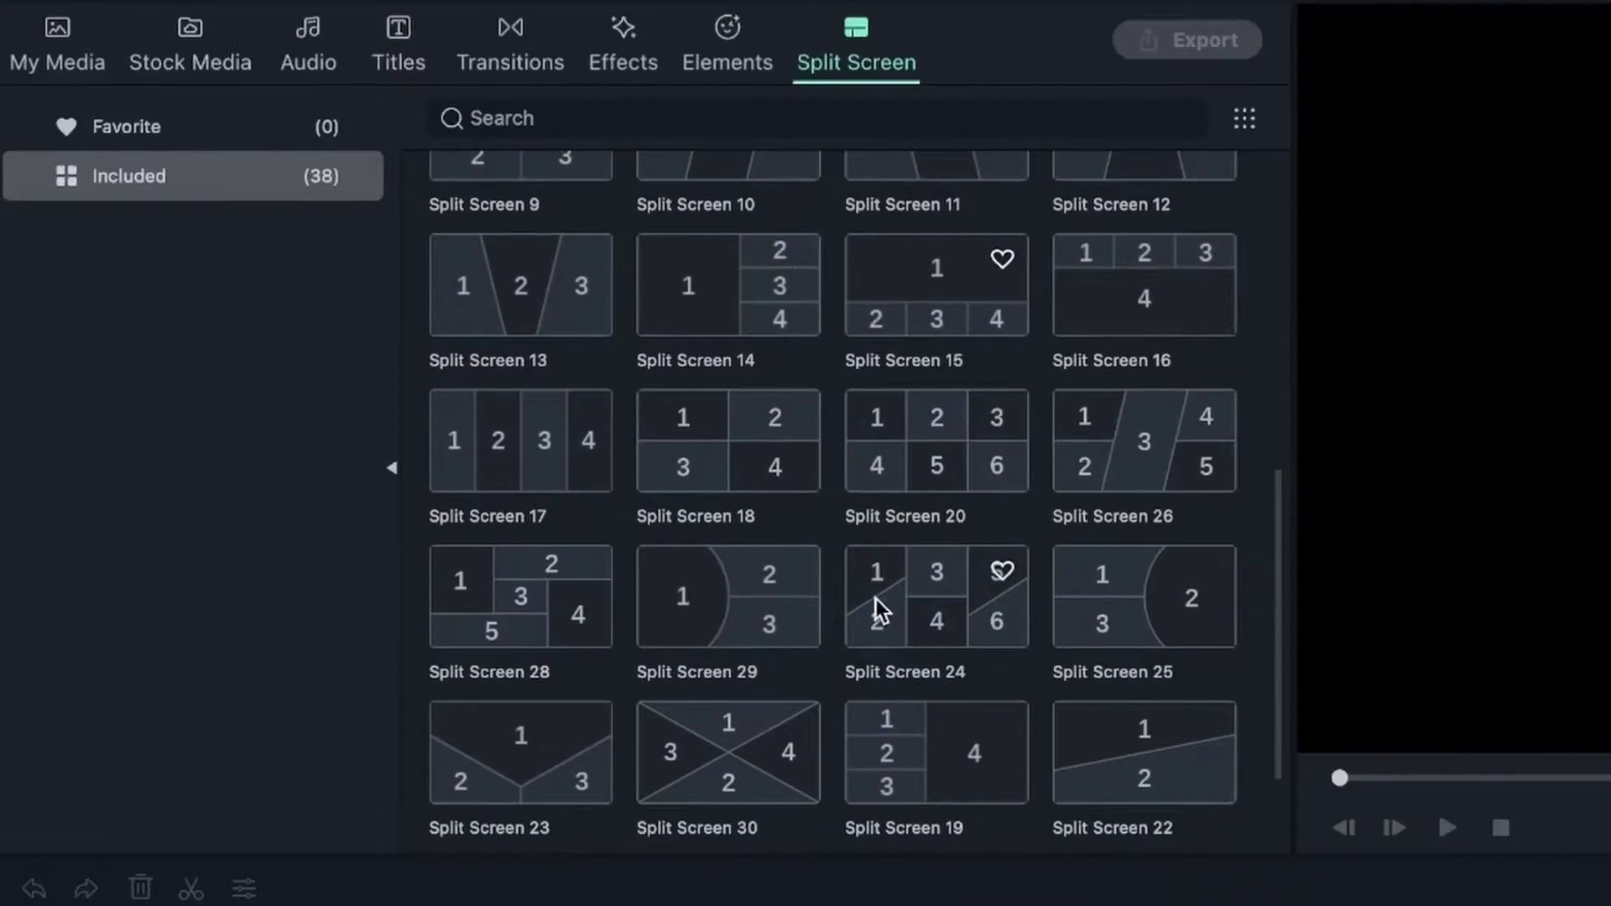
scroll(879, 627, "up", 8)
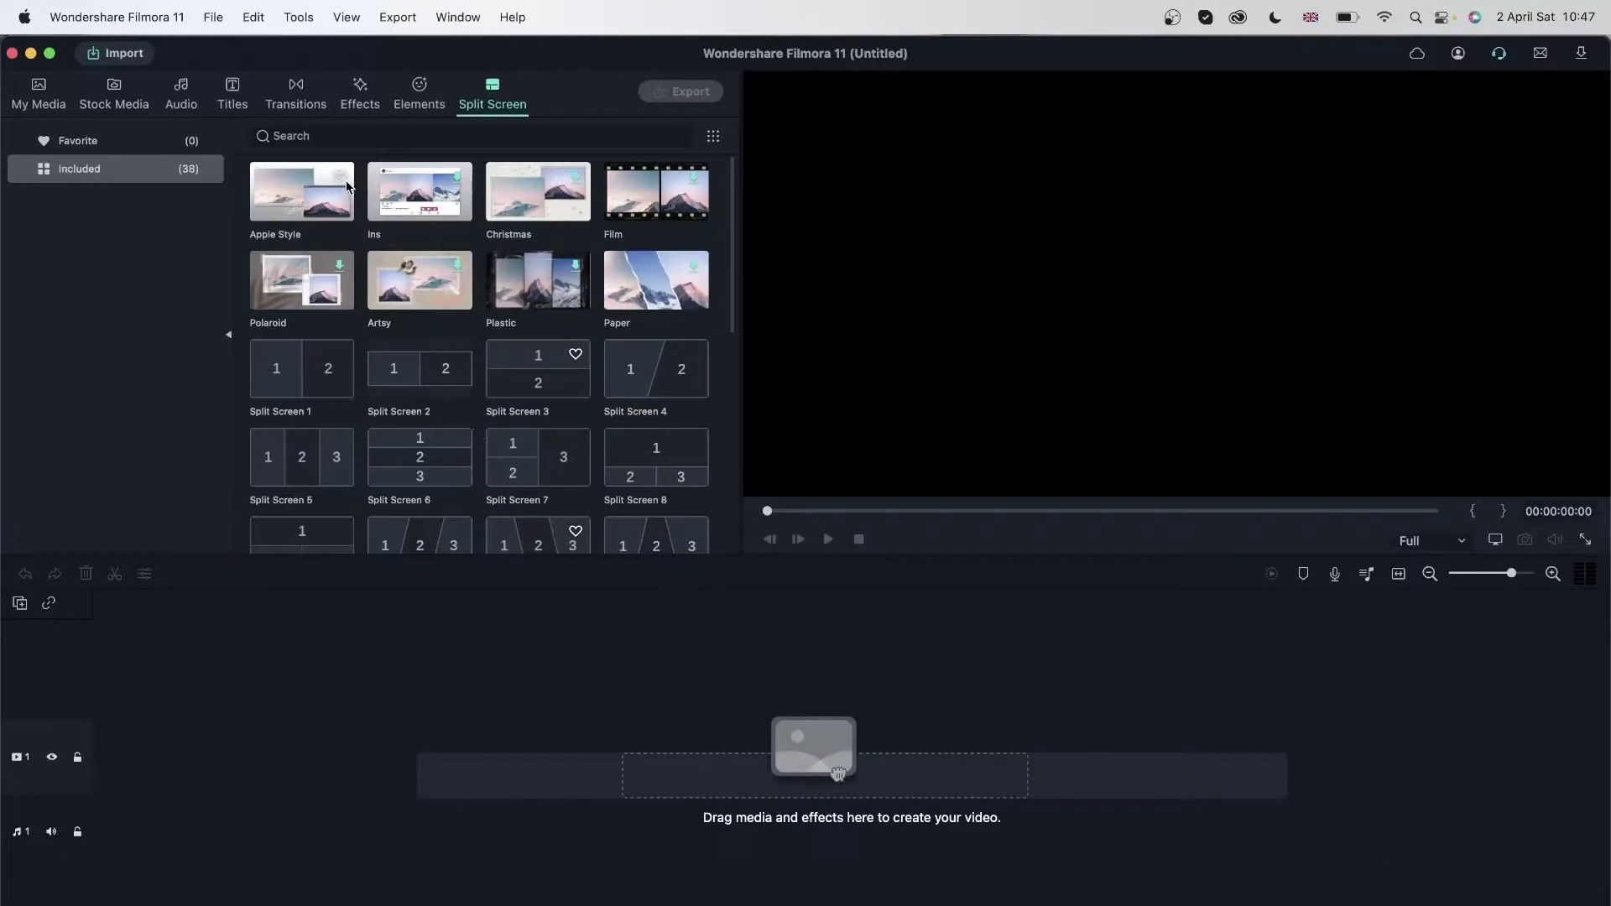
Step: Add Apple Style to the timeline and fill its slots with the sample bike clip and checkerboard swatch
left_click_drag(314, 206, 205, 768)
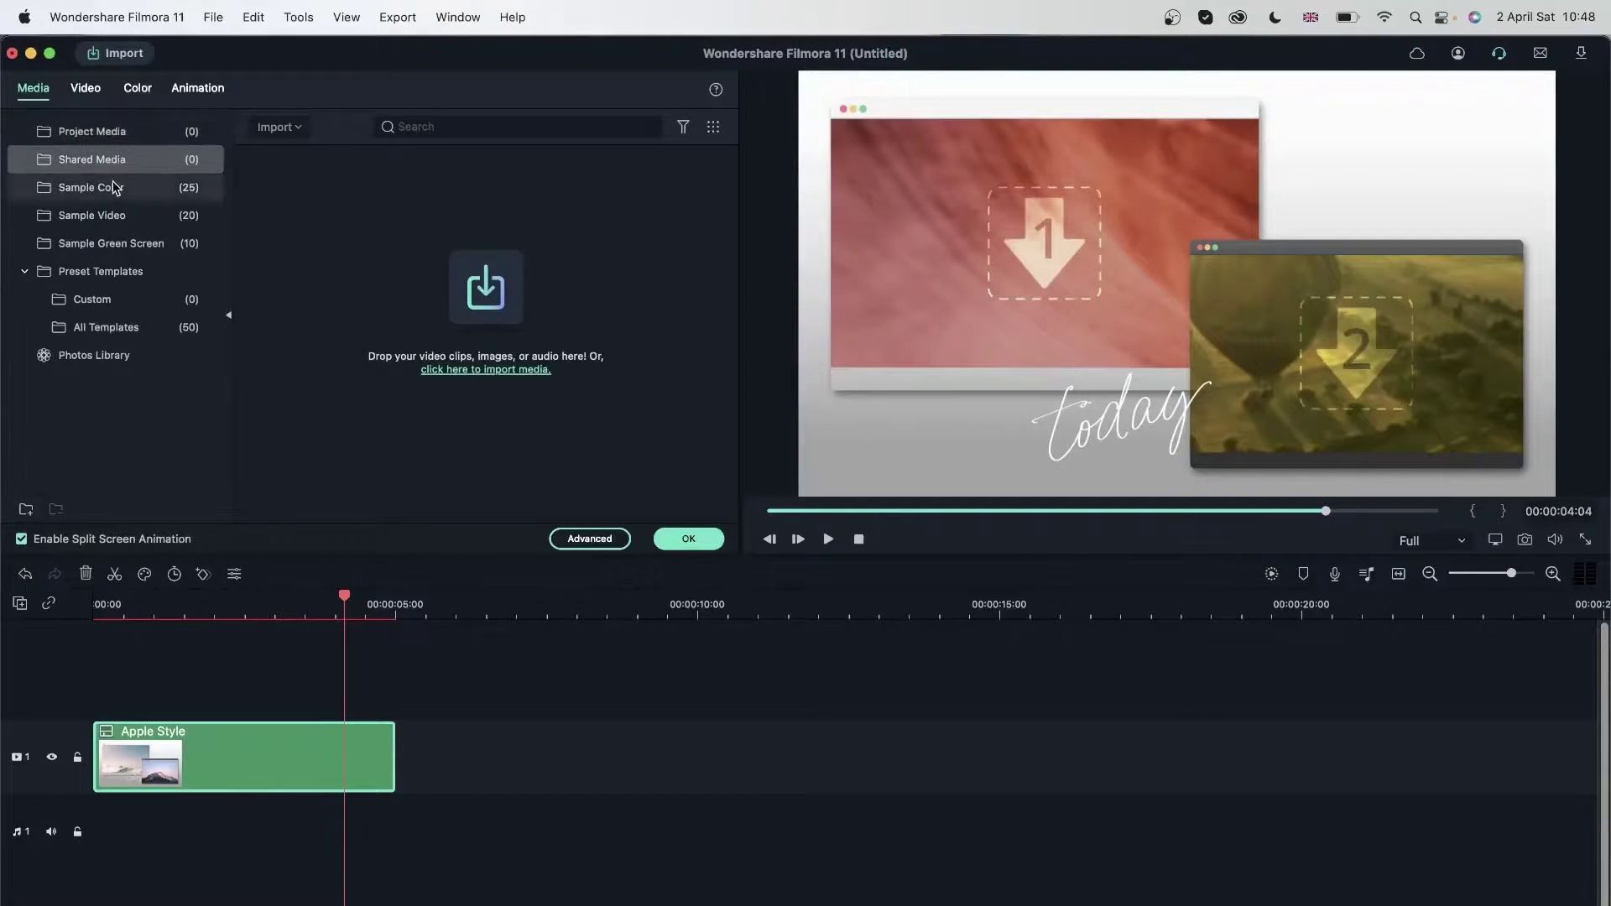
left_click(112, 187)
left_click(115, 218)
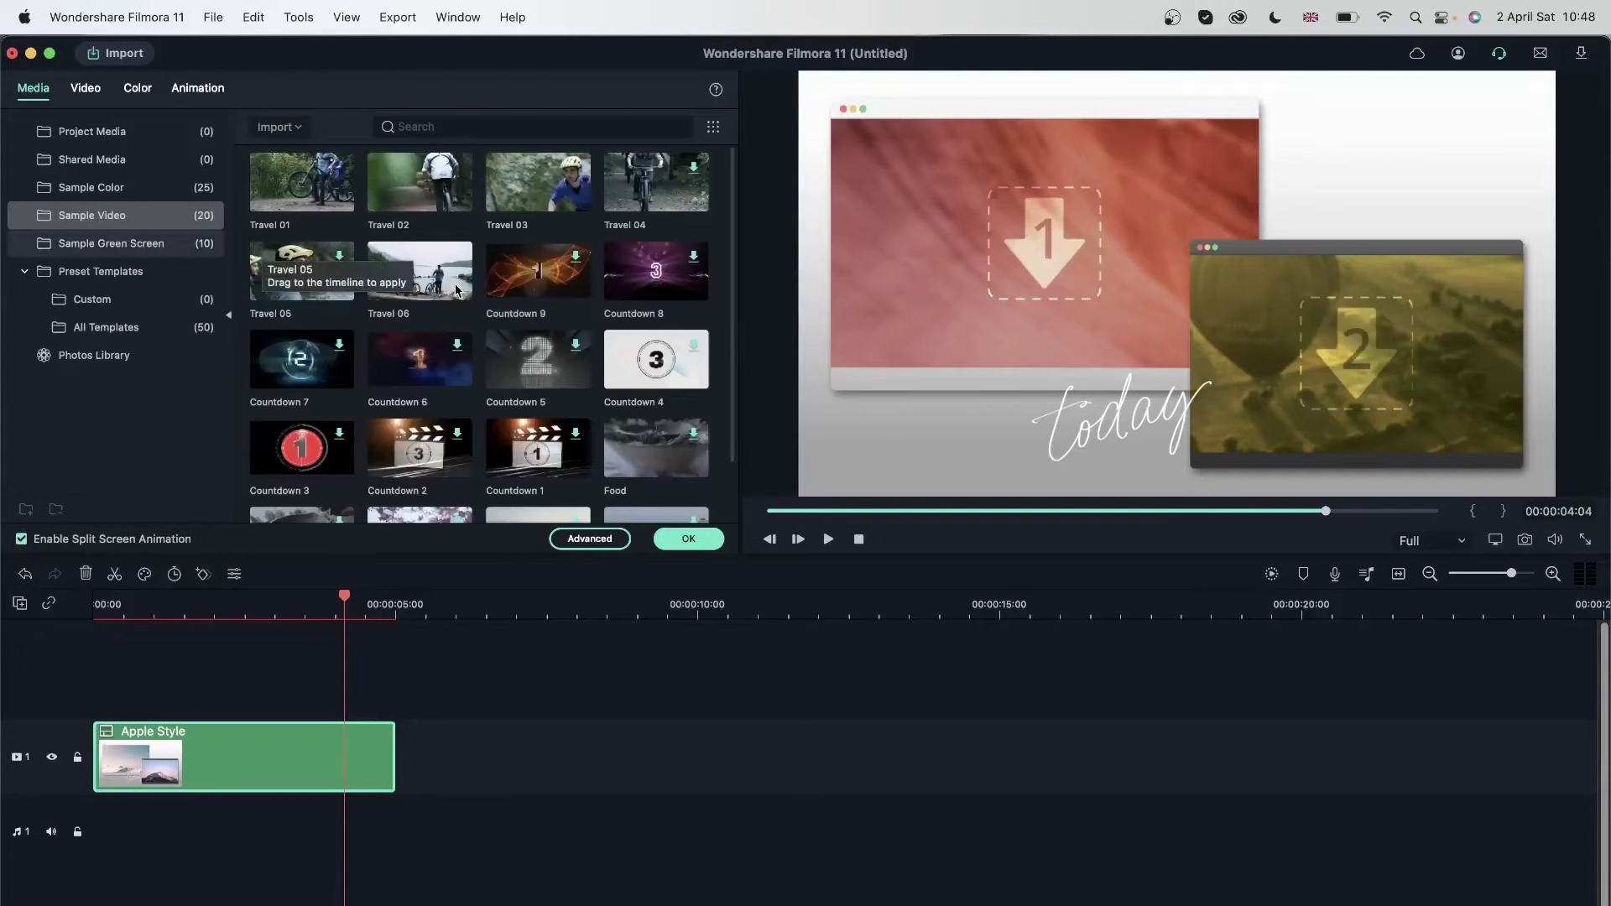
left_click_drag(361, 233, 1036, 215)
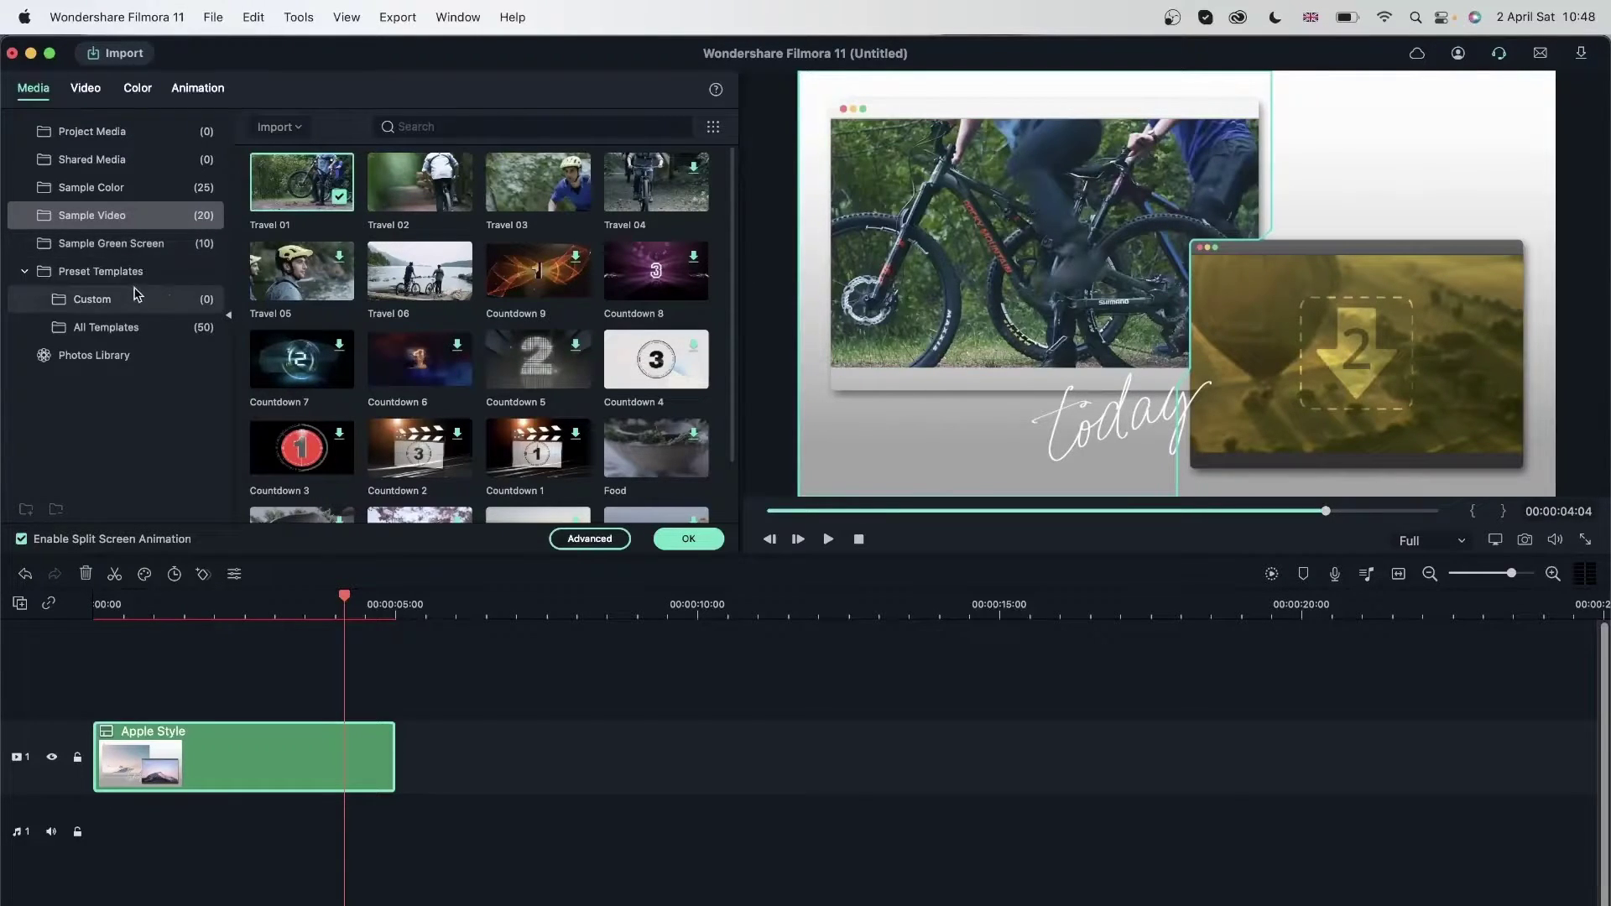
scroll(676, 403, "down", 2)
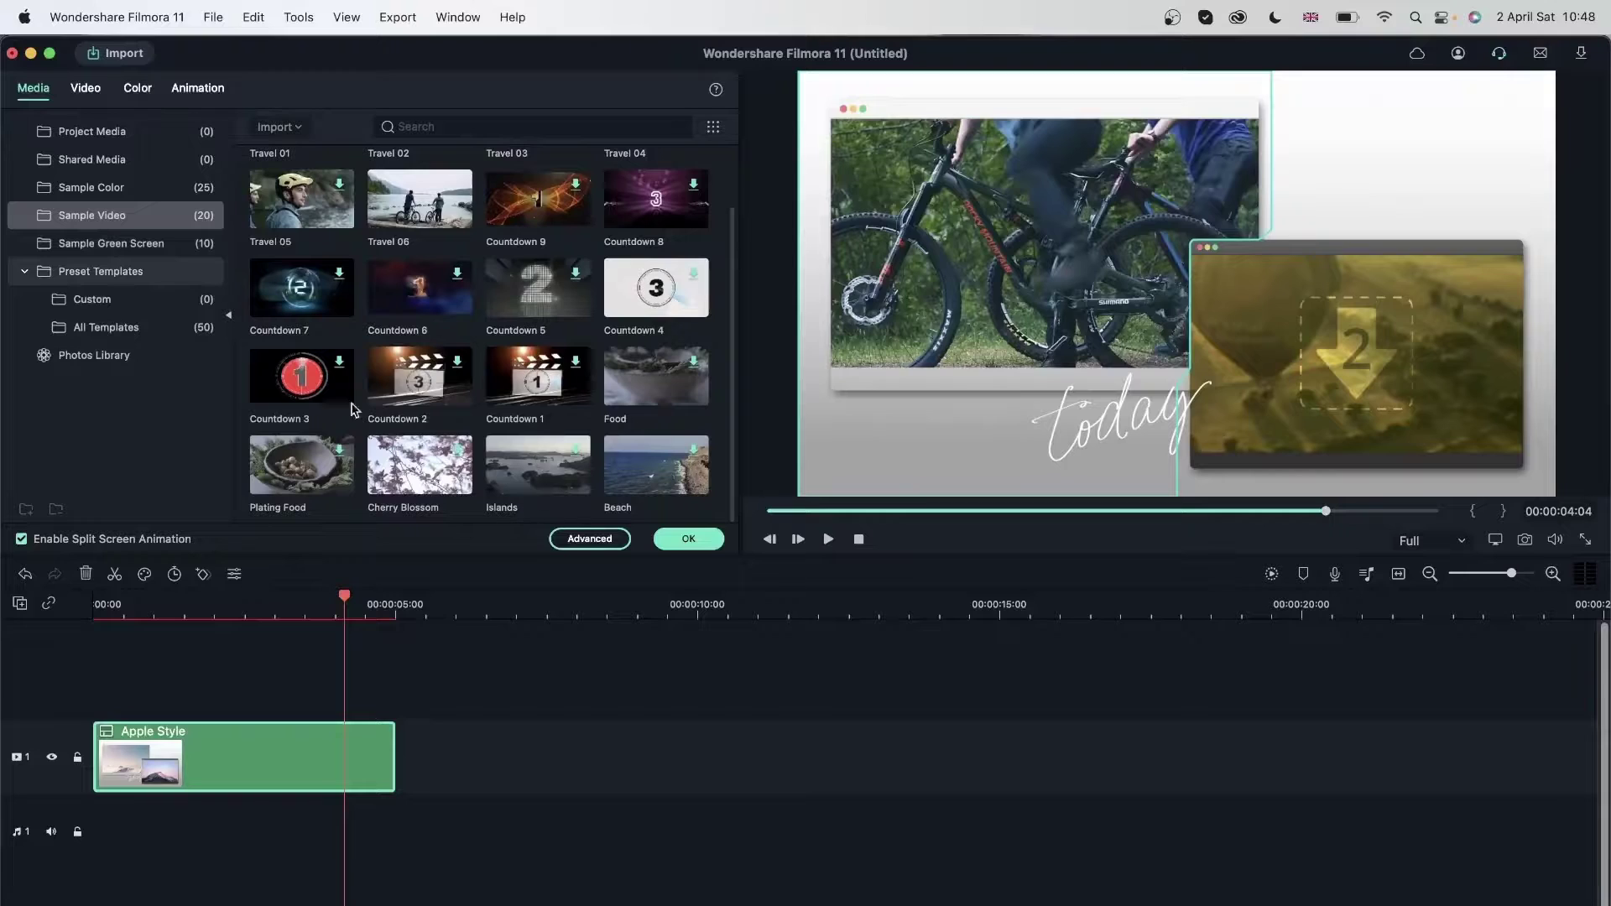
left_click(131, 190)
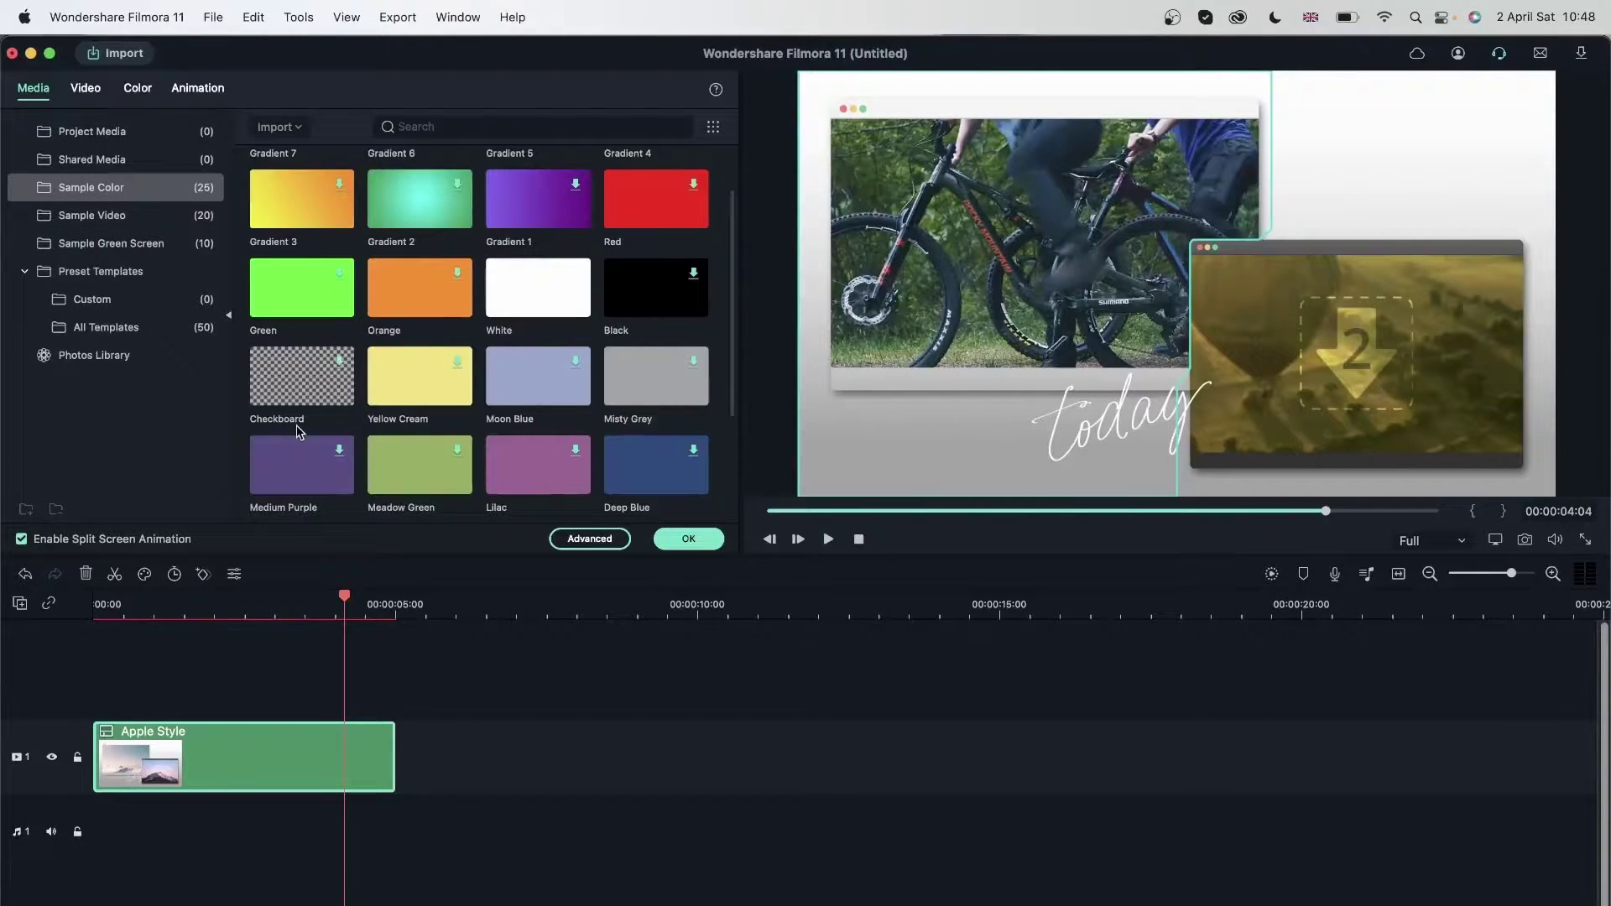
left_click_drag(312, 383, 1216, 336)
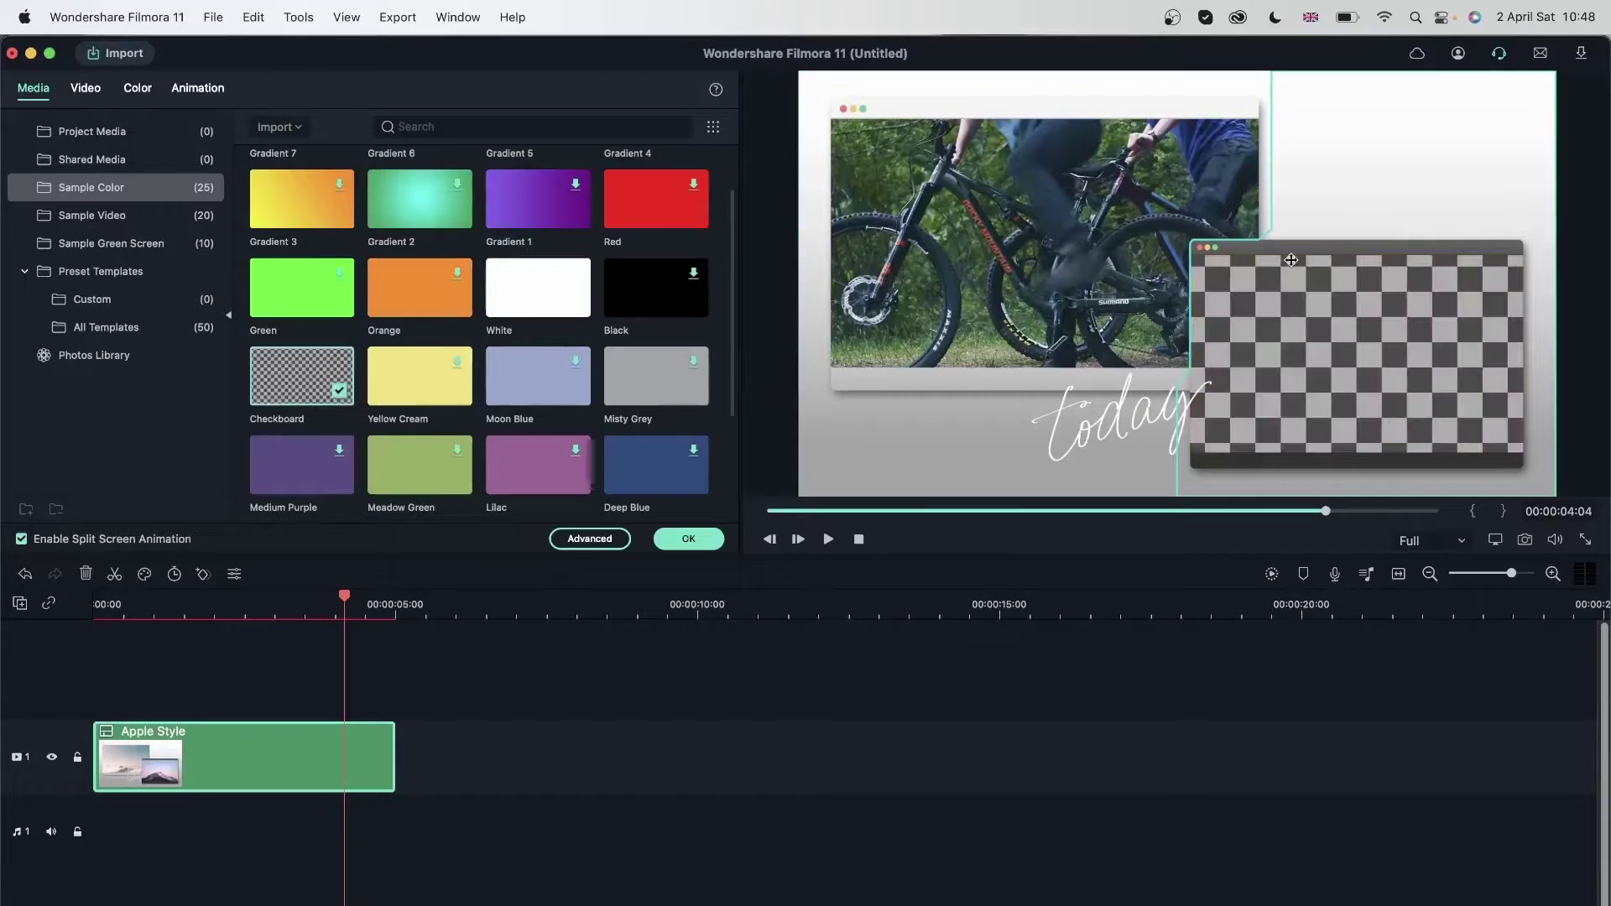
Step: Preview the filled split screen from the start, then undo both slot fills
left_click_drag(343, 593, 52, 601)
key("space")
left_click_drag(180, 728, 144, 723)
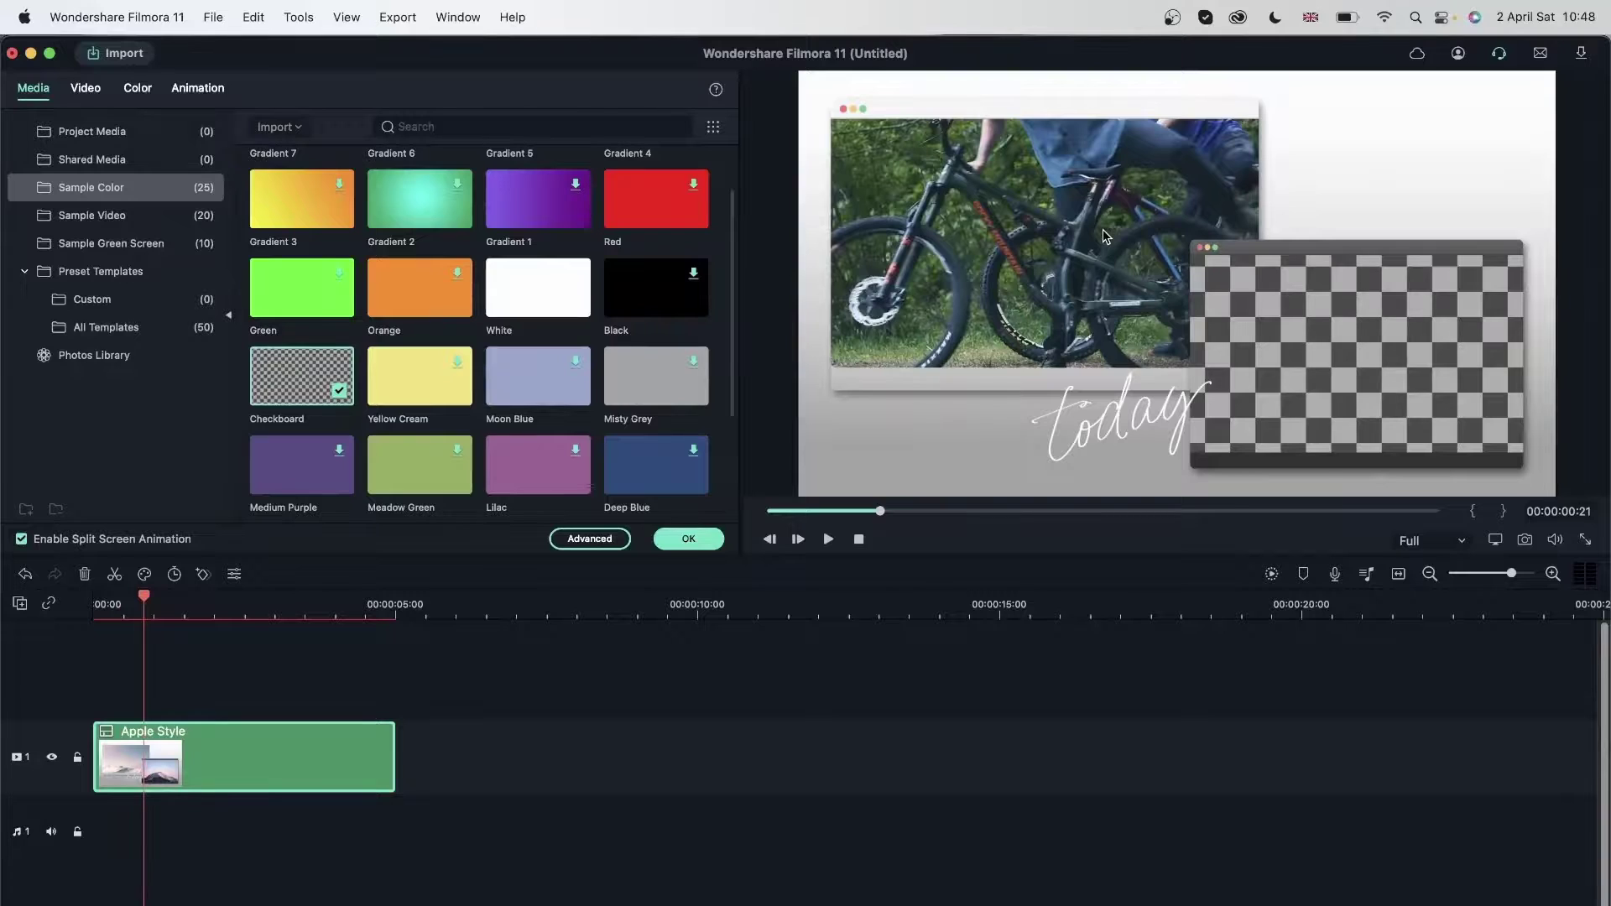
key("super+z")
key("super+z")
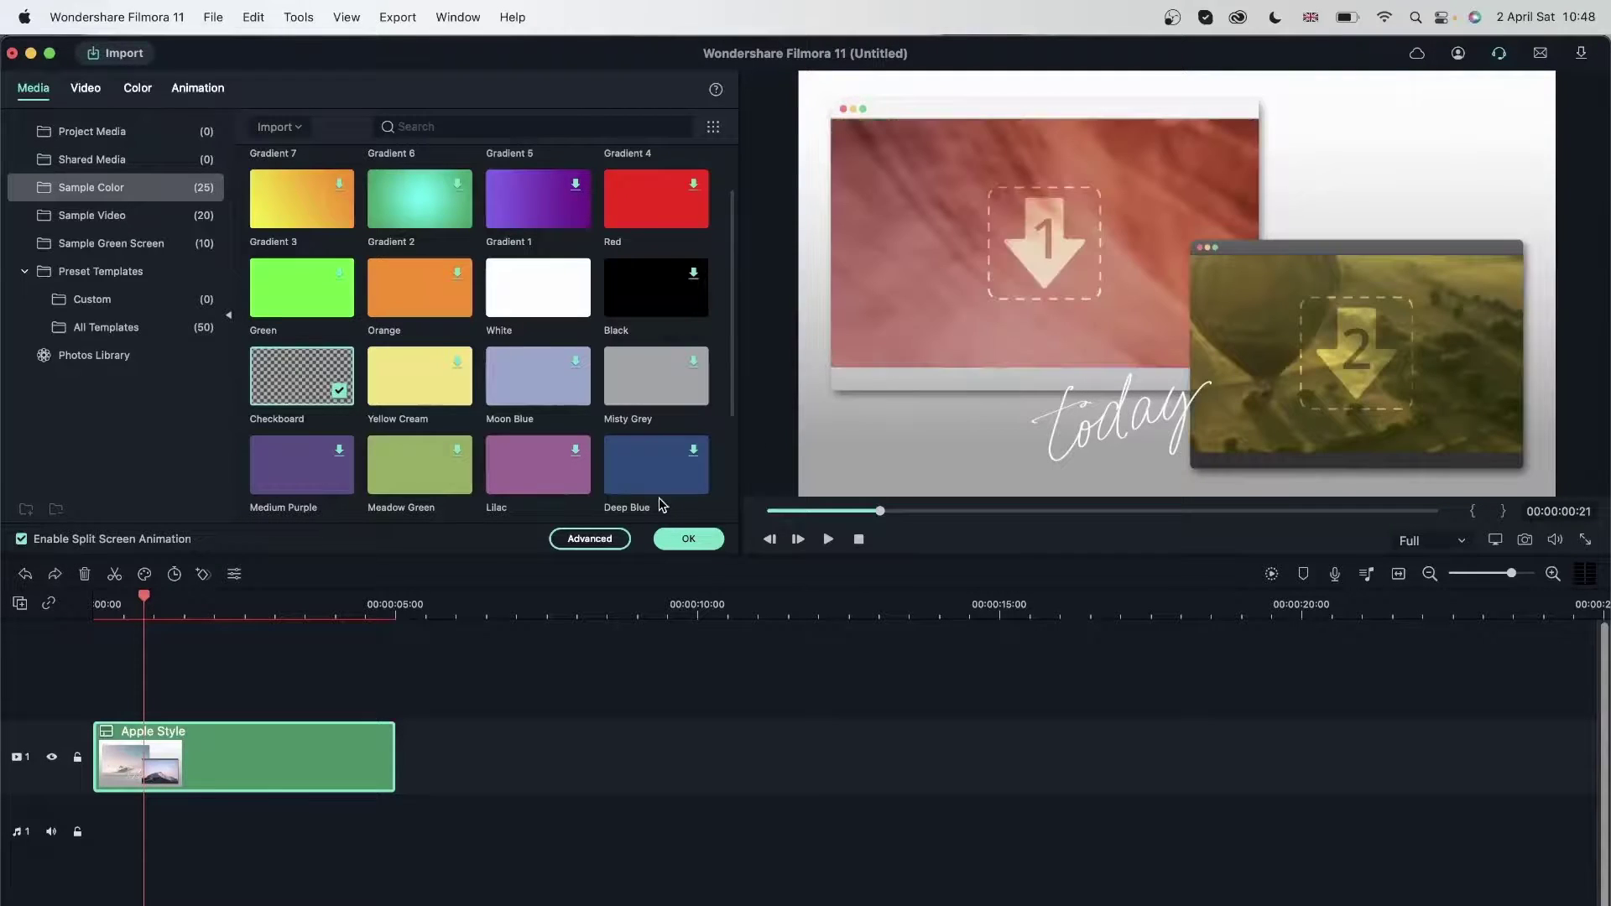
Step: Close the split-screen editor and show the downloaded Stock Media library
left_click(148, 158)
left_click(688, 539)
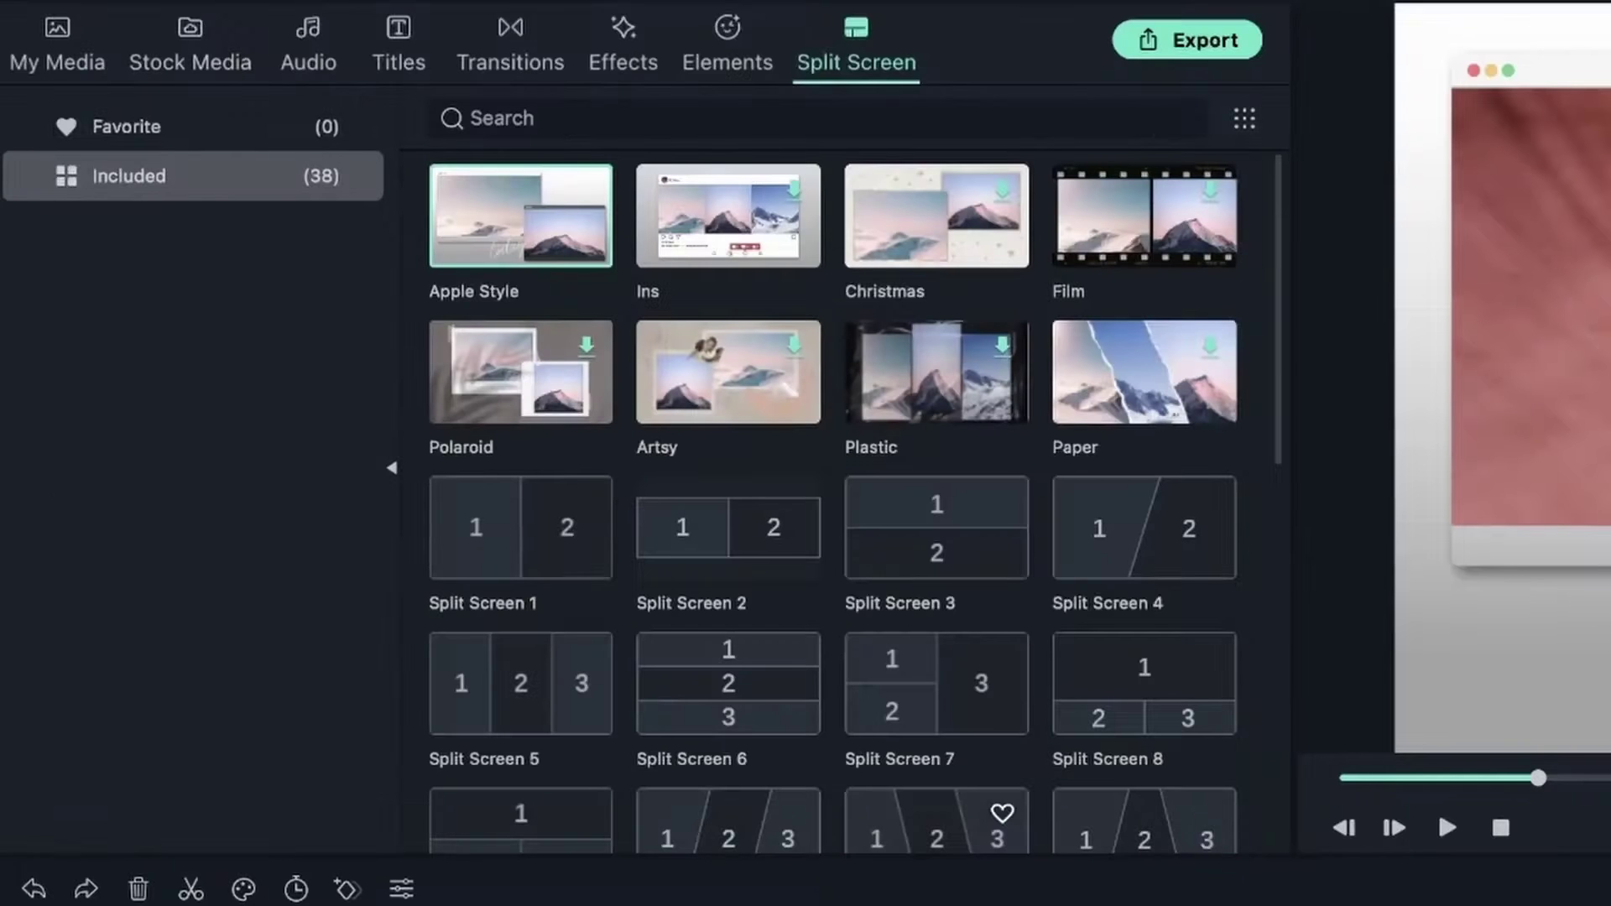
left_click(190, 49)
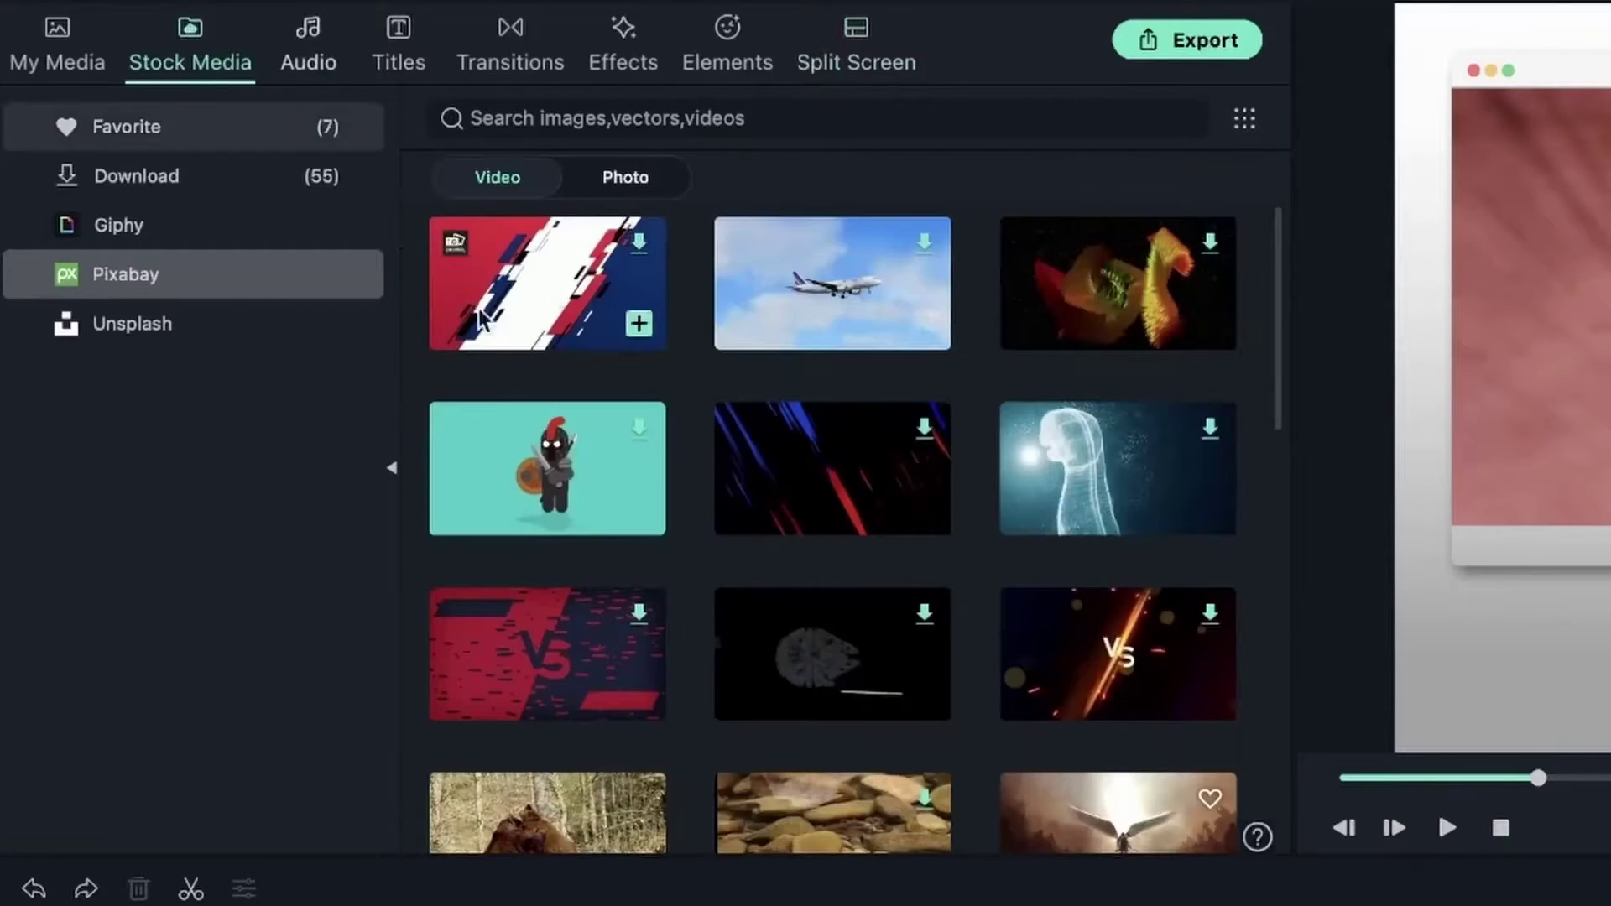
left_click(240, 176)
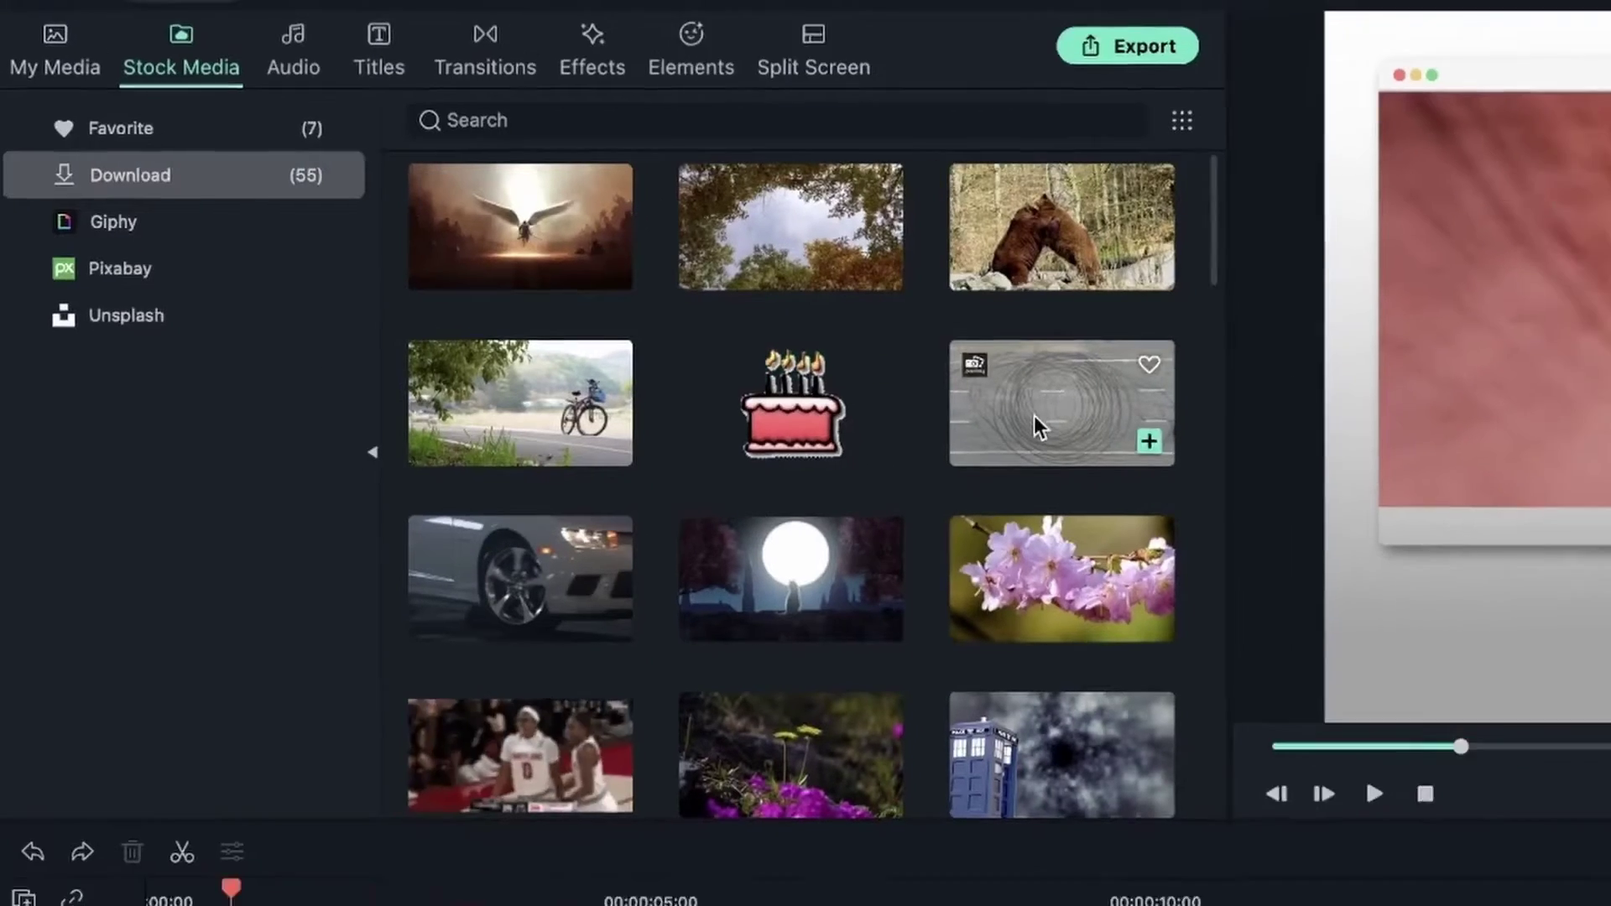
Step: Add the basketball, tree and grass stock clips to the timeline, then select and delete them
left_click(1209, 457)
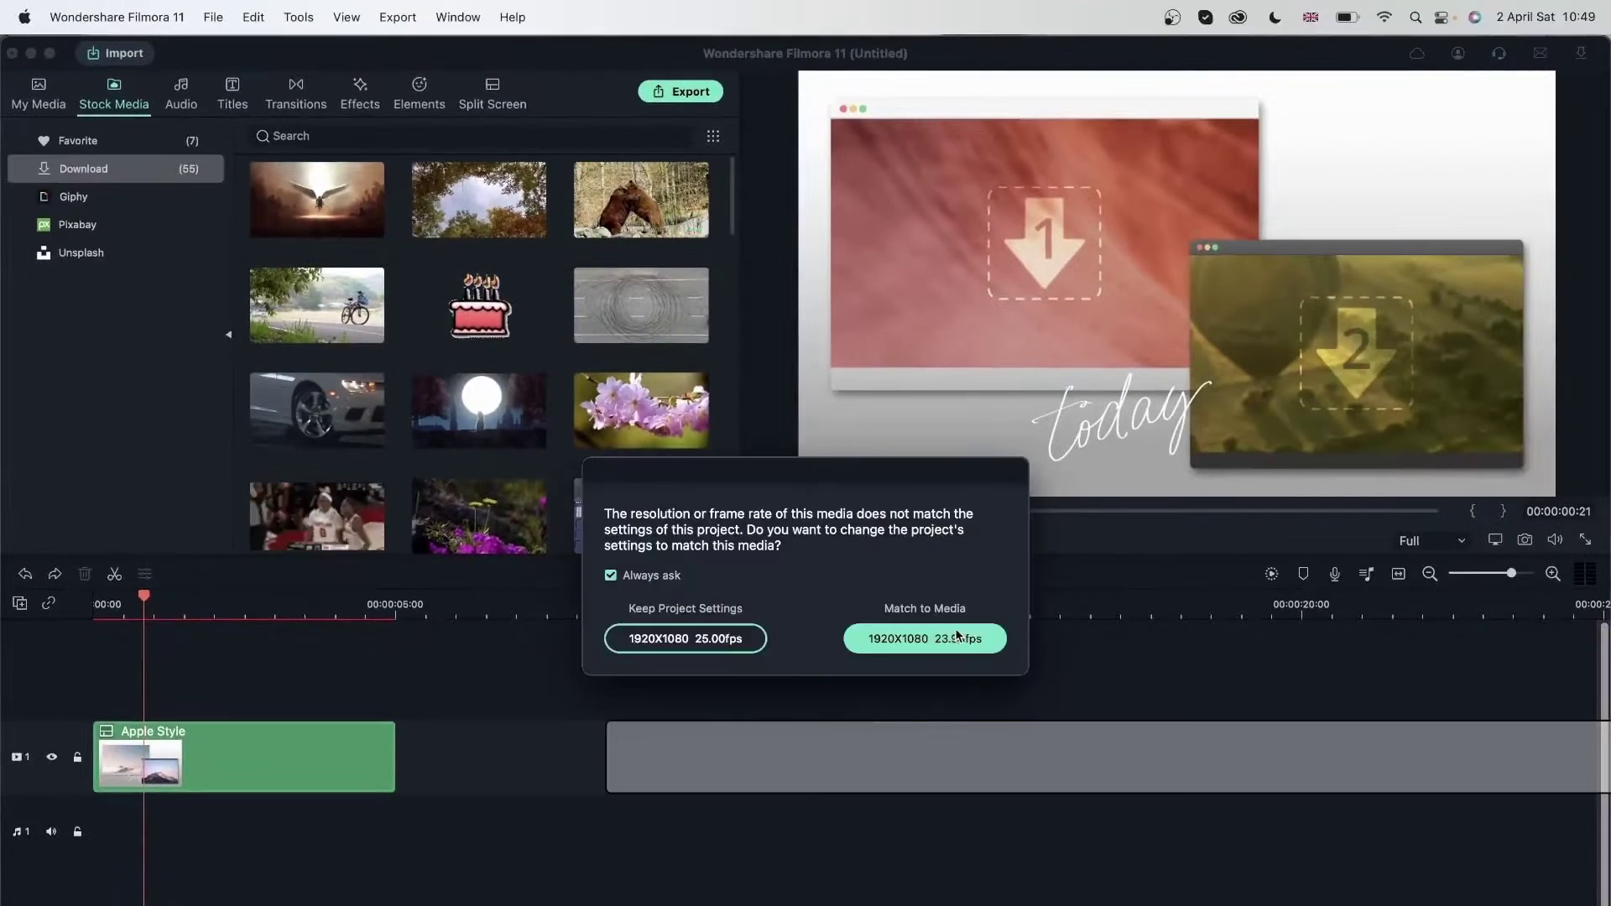
left_click(958, 638)
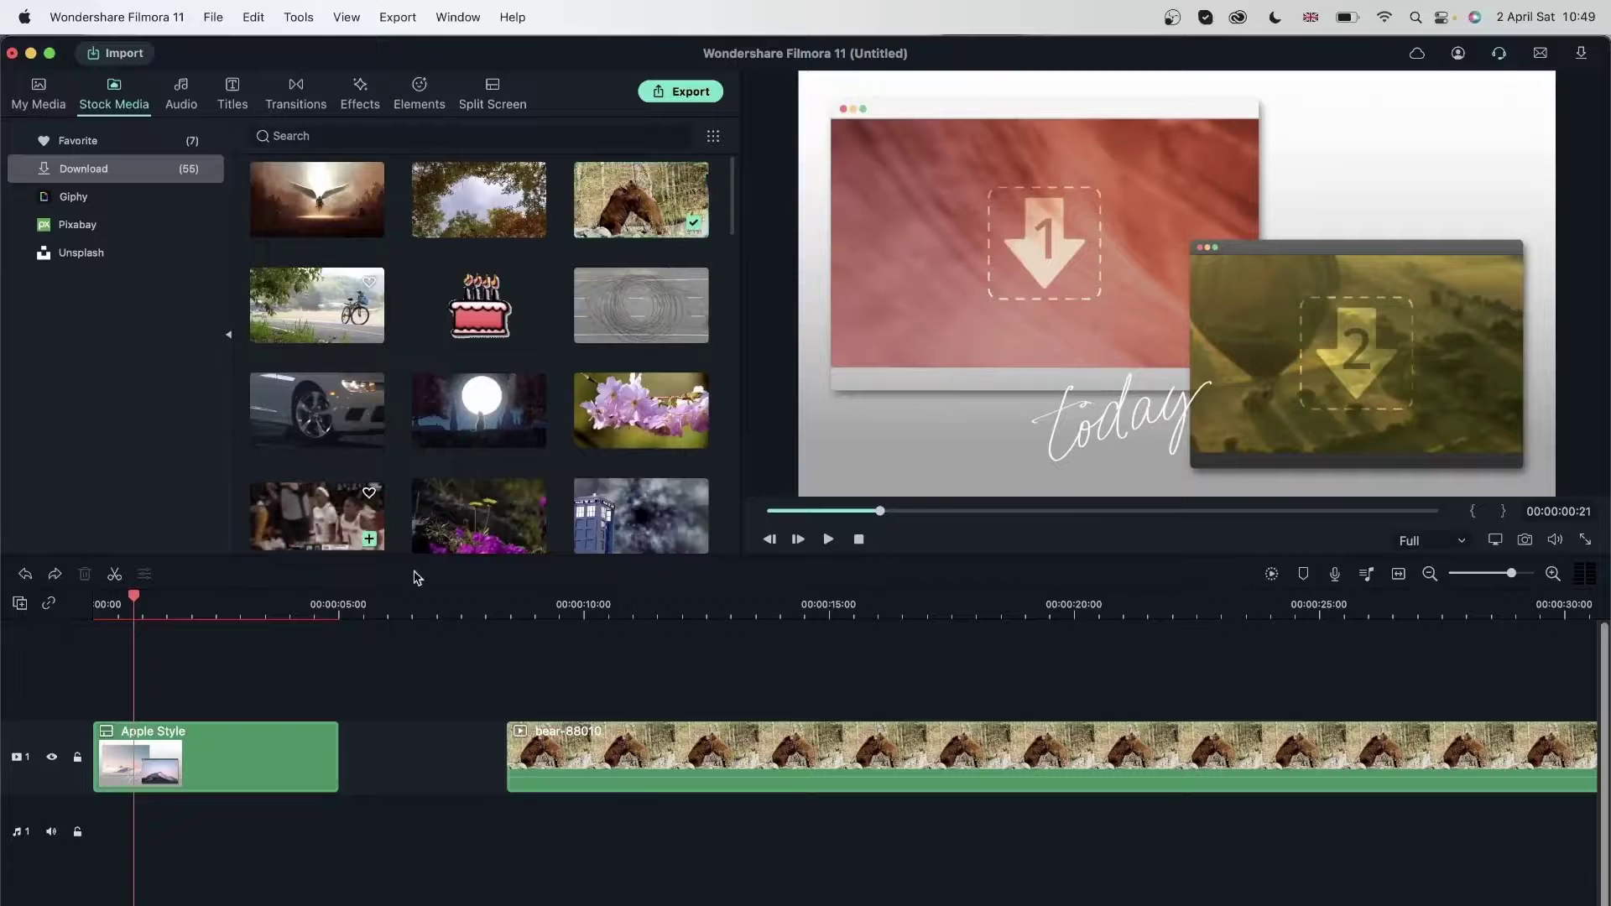
left_click_drag(429, 583, 549, 696)
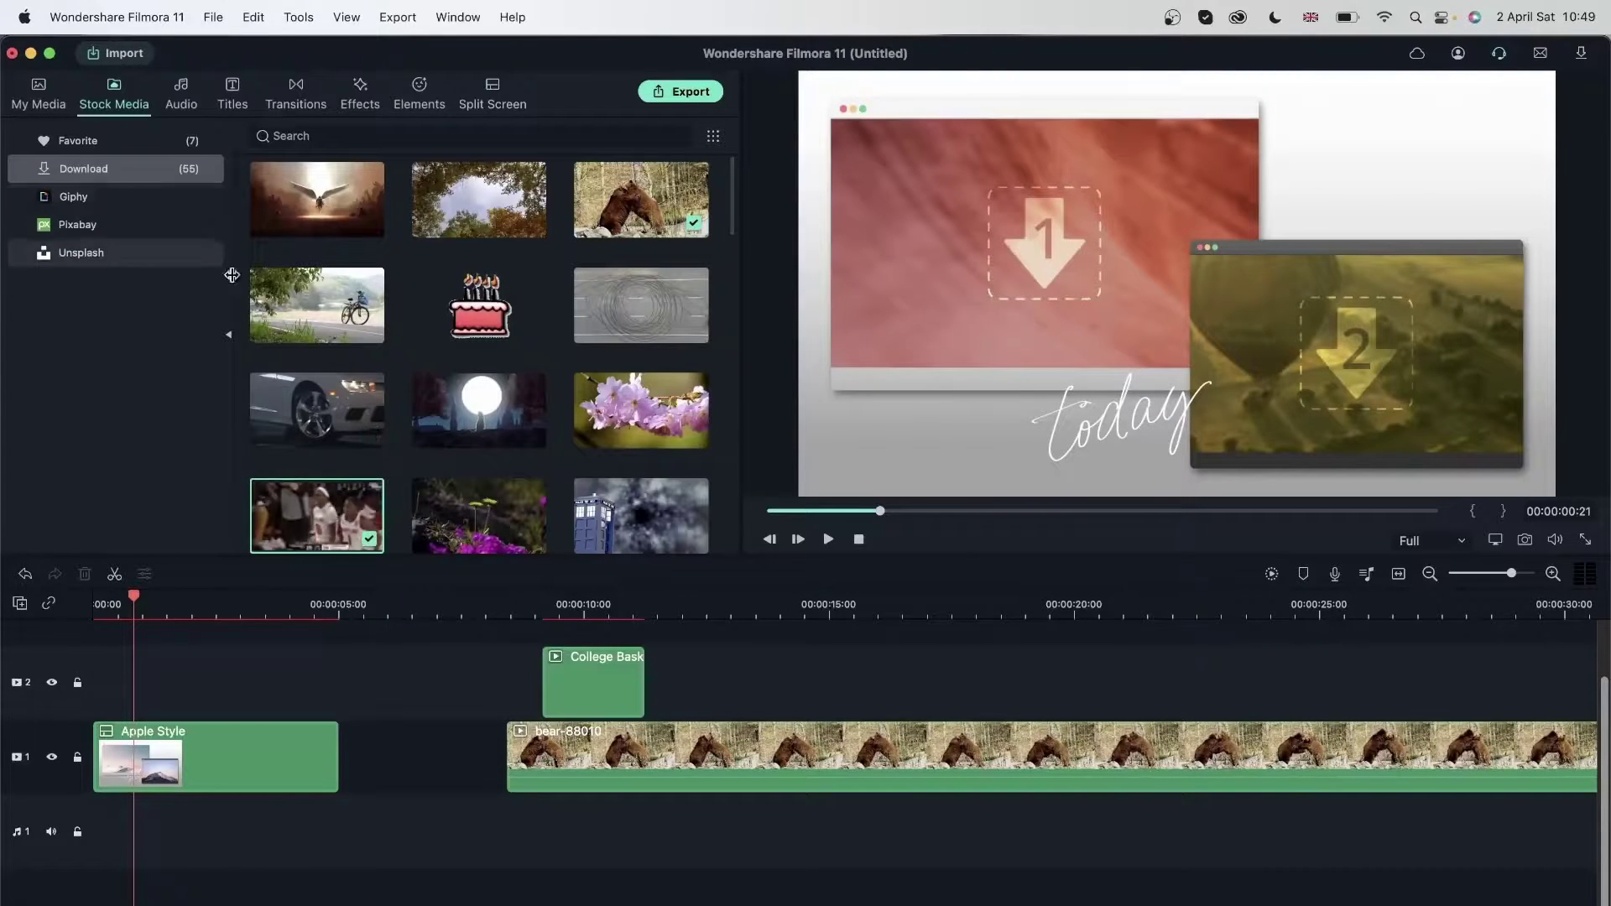
scroll(478, 353, "down", 10)
left_click_drag(479, 276, 755, 681)
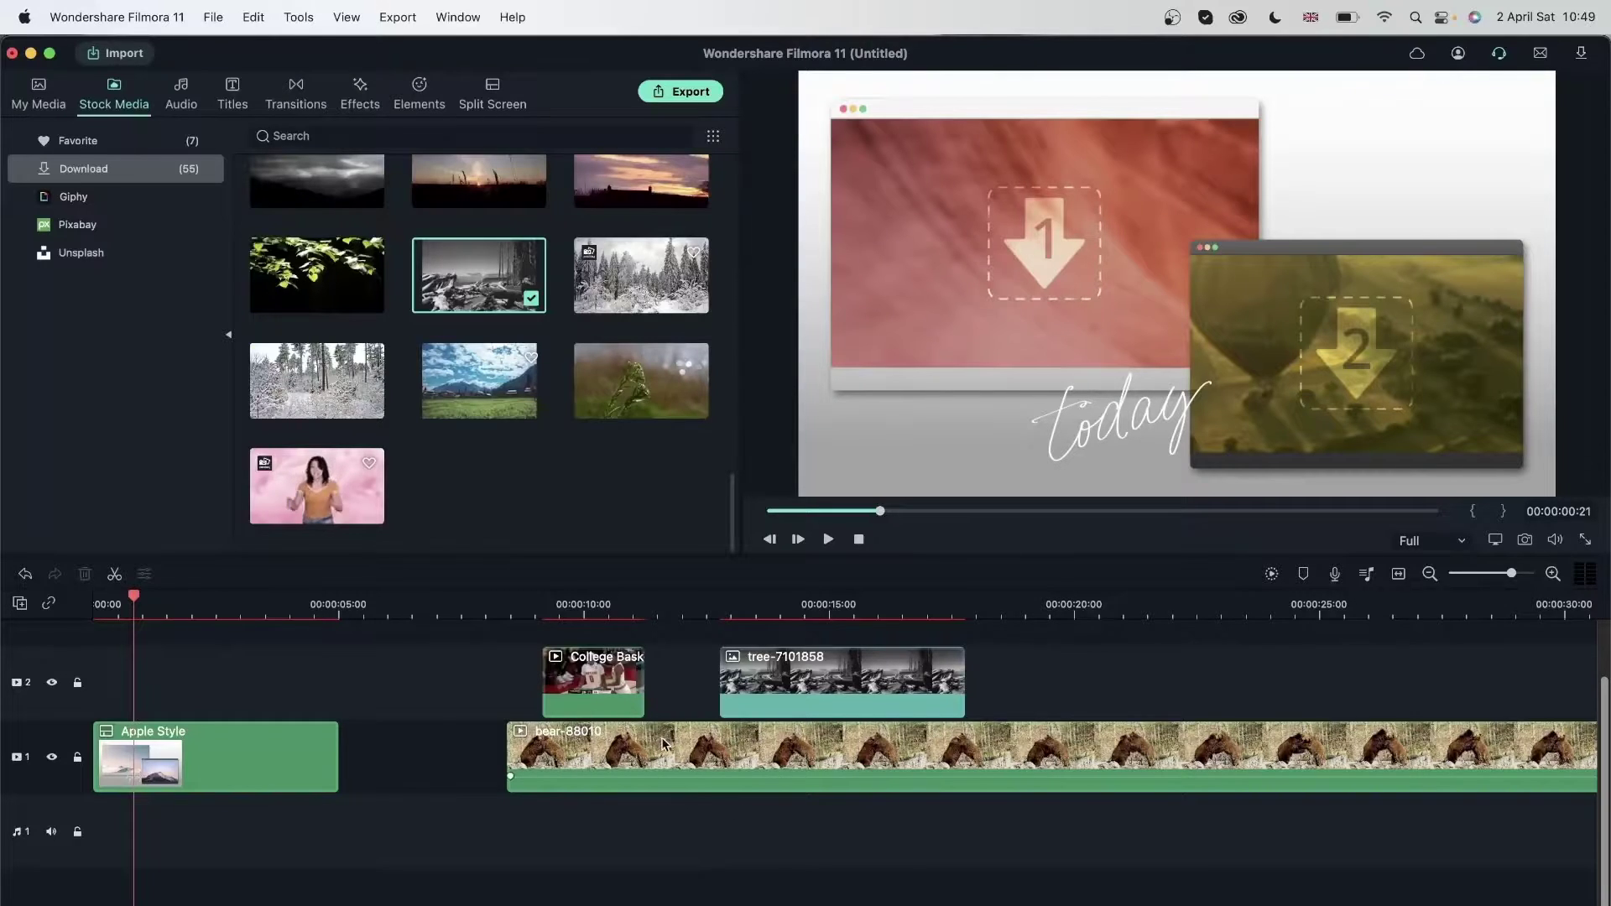
left_click_drag(632, 393, 1007, 696)
left_click_drag(1274, 884, 537, 789)
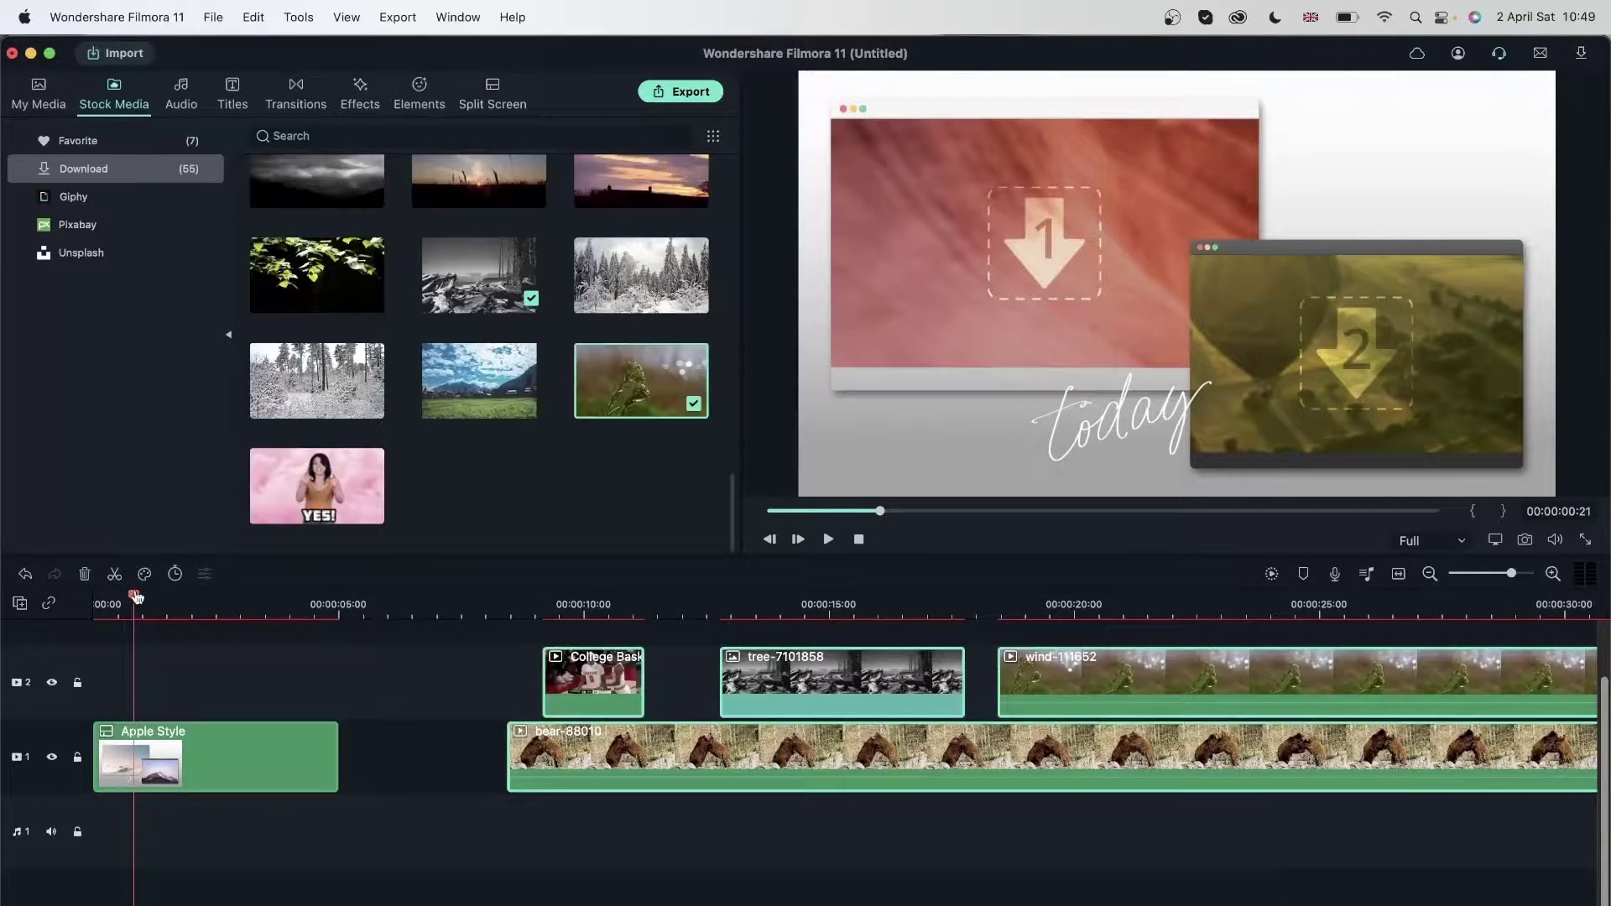
left_click(85, 575)
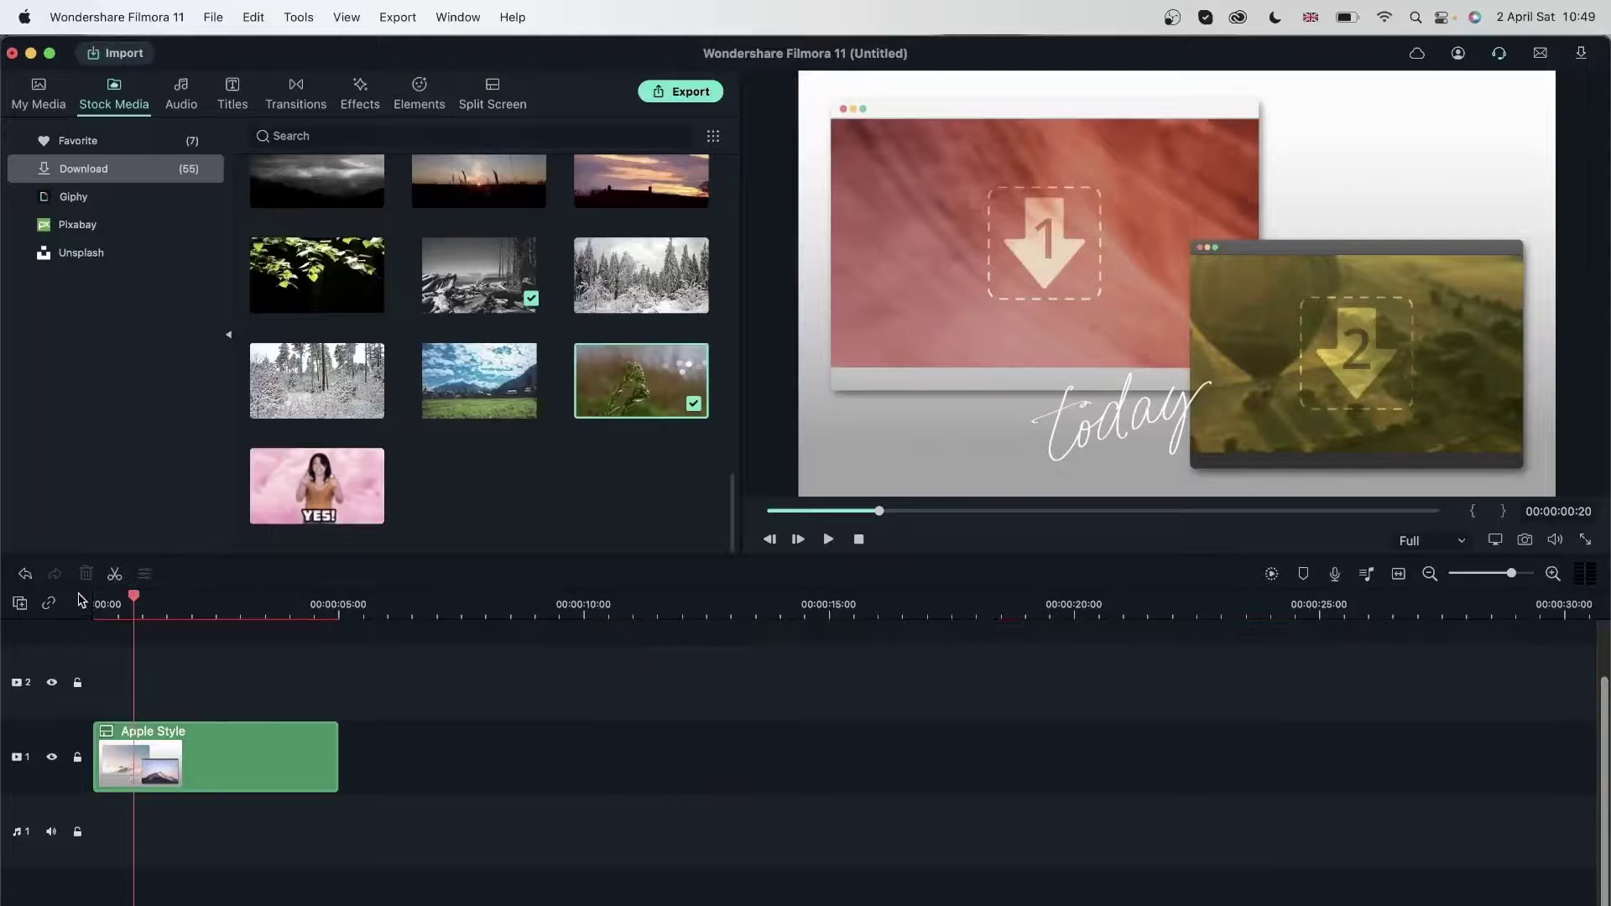
Step: Reopen the Apple Style editor and browse the project media and import options
double_click(189, 762)
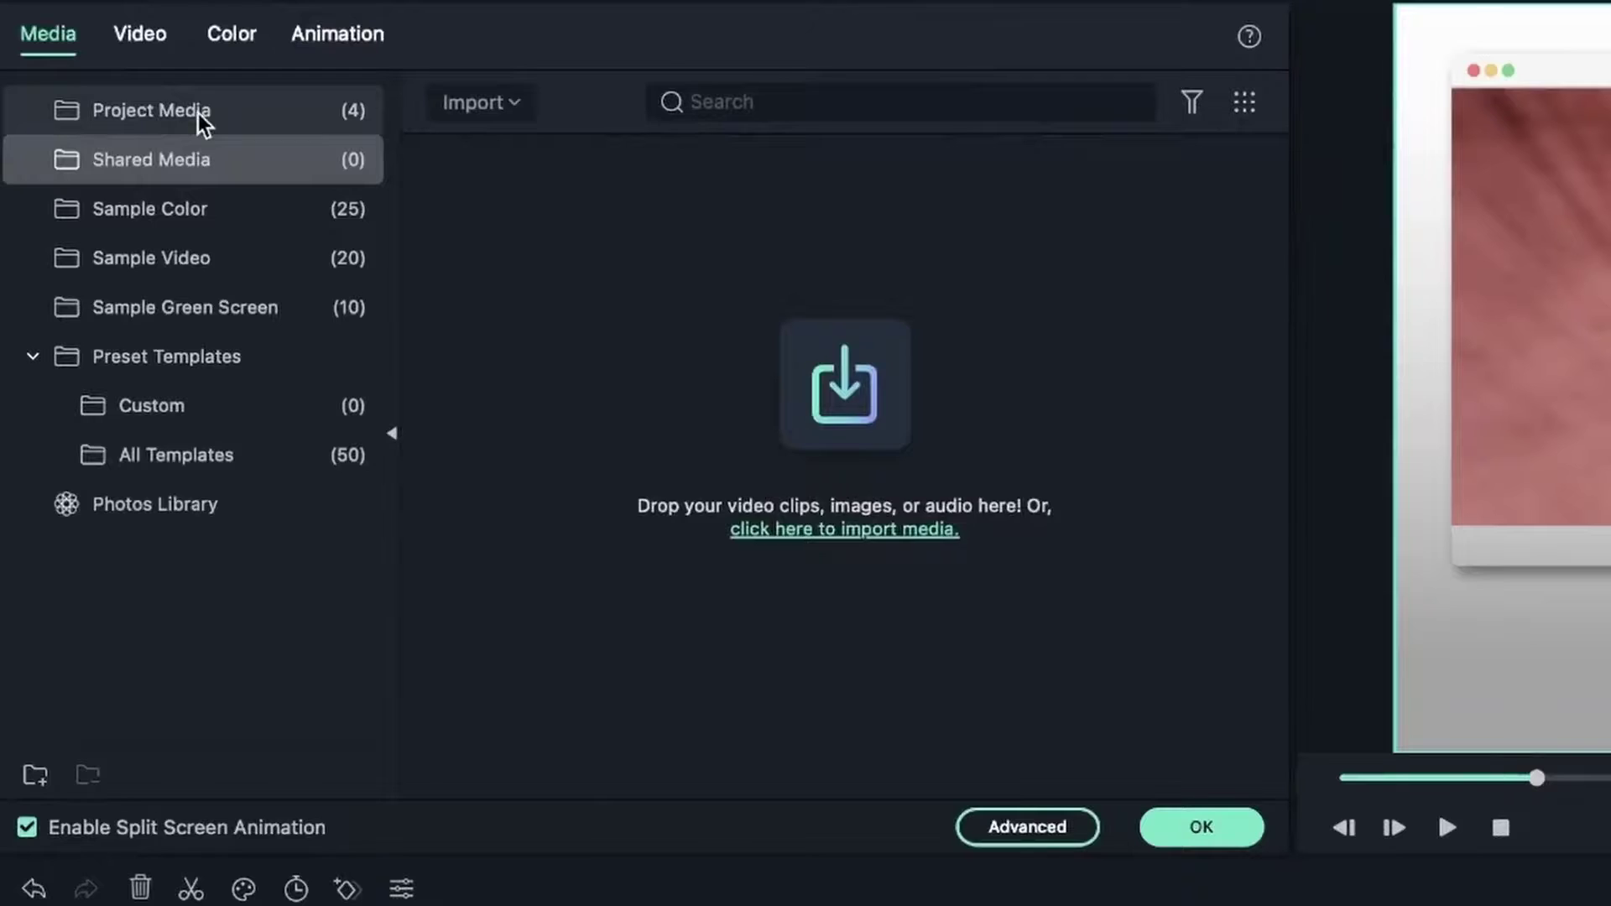
left_click(198, 113)
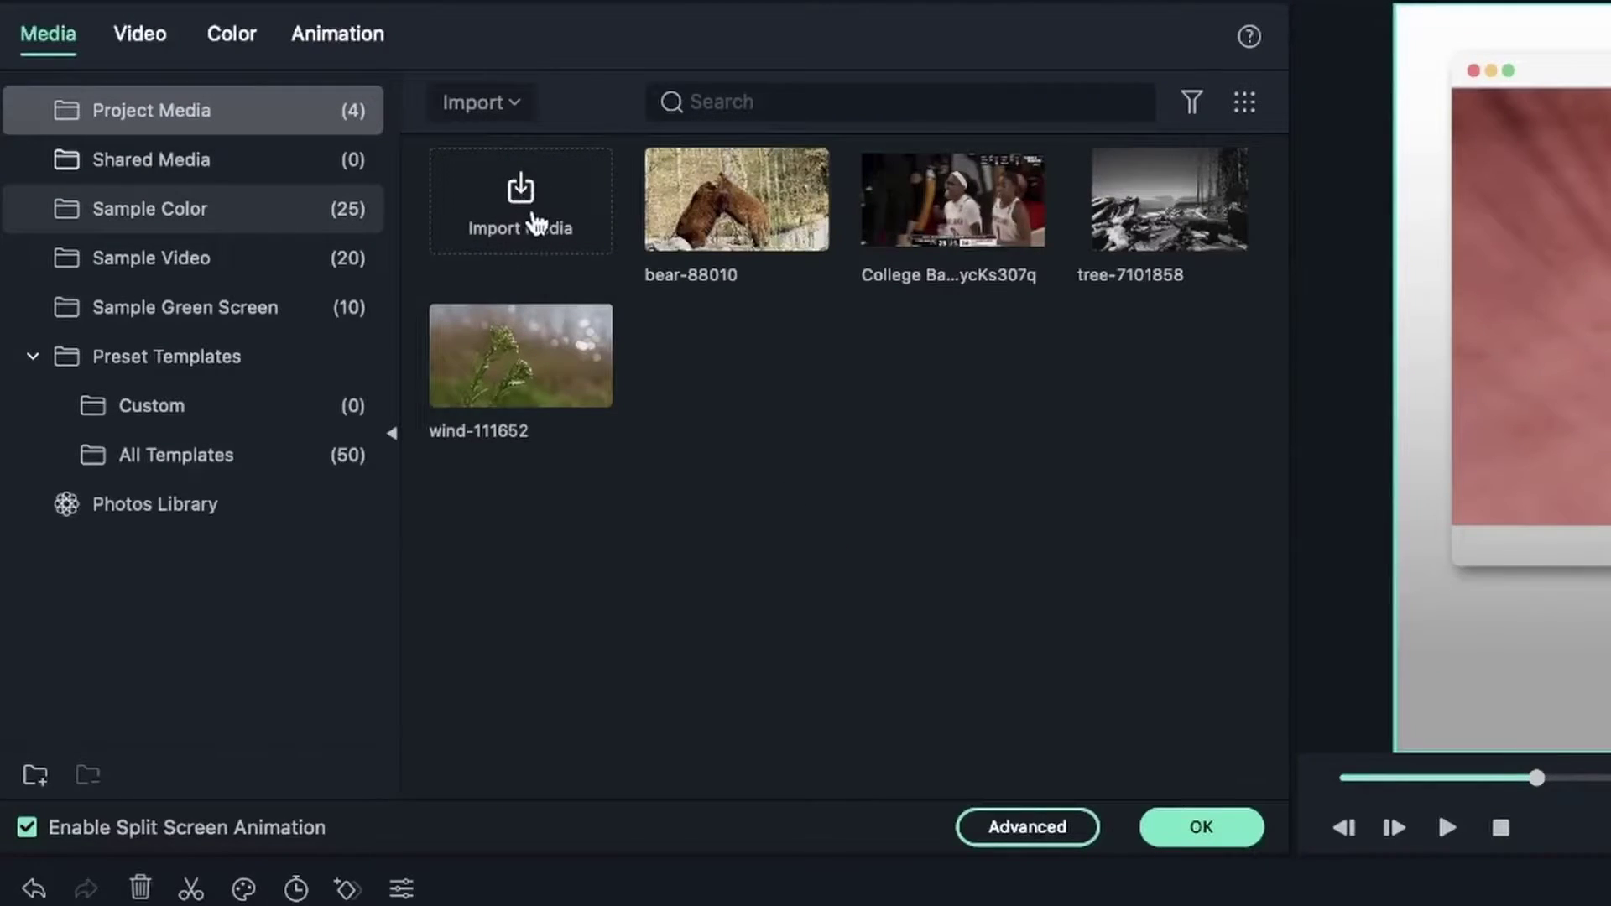
left_click(511, 102)
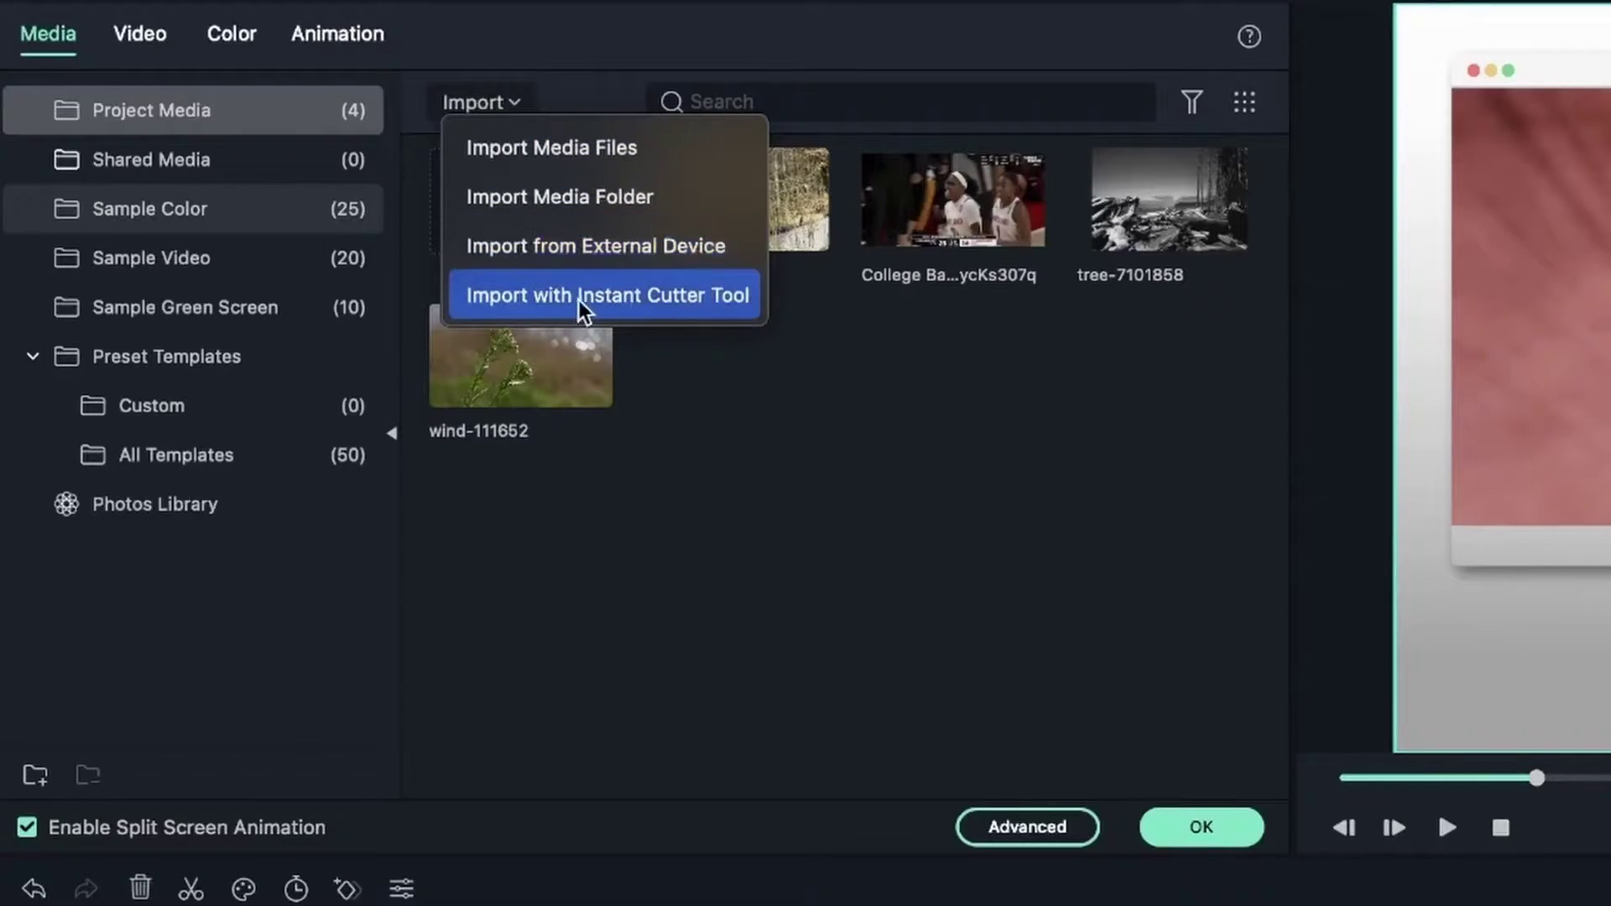
left_click(647, 518)
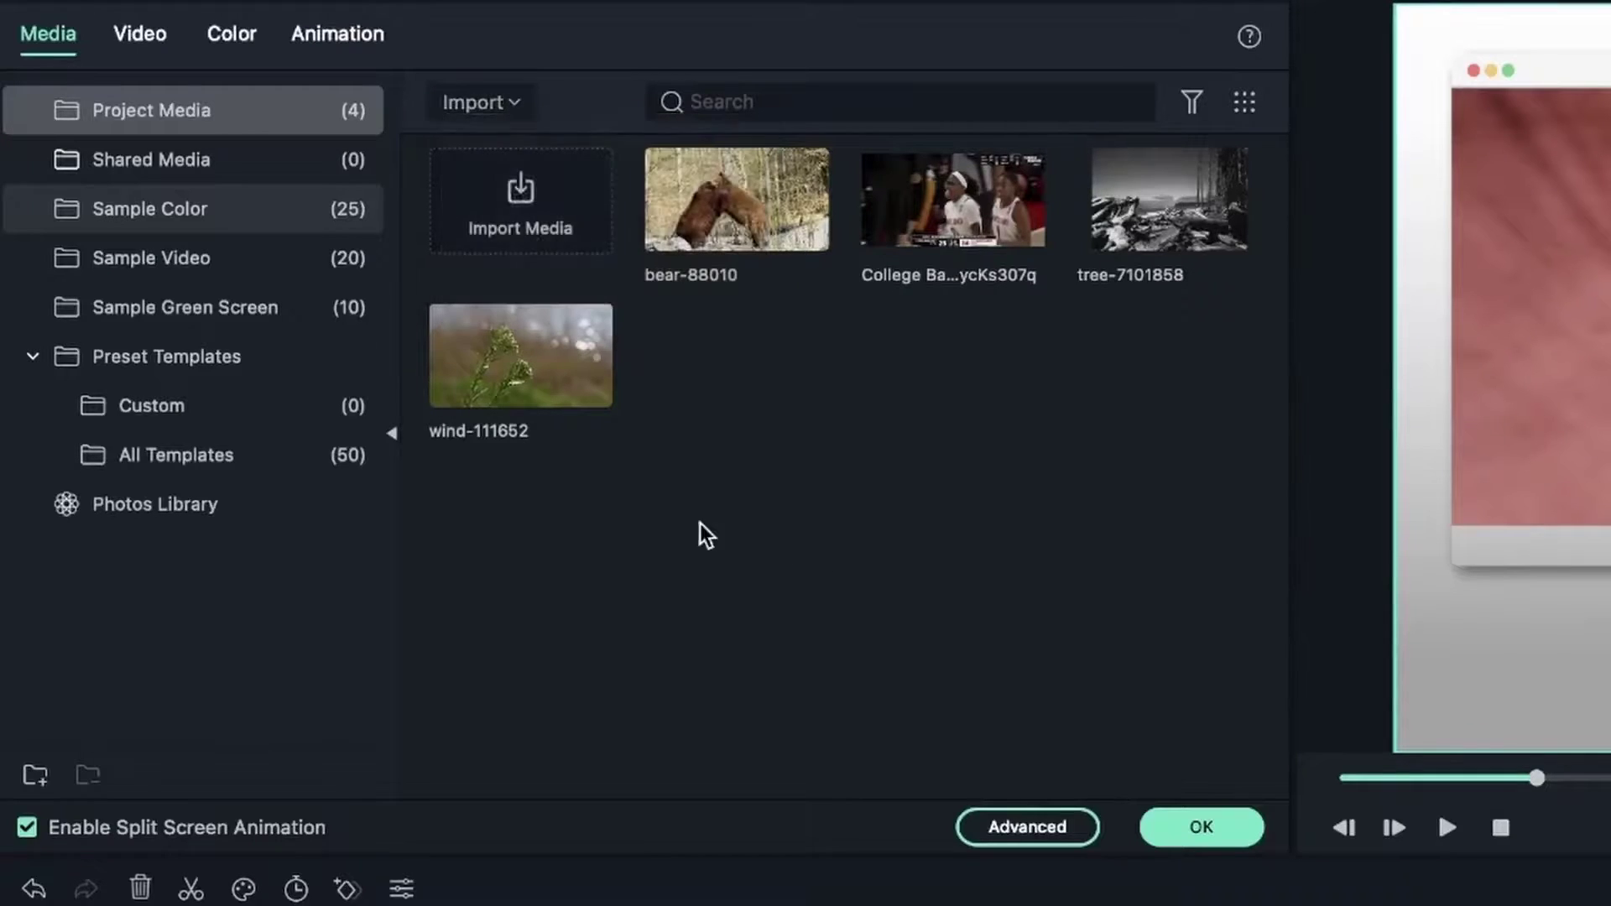
Step: Fill window 2 with wind and window 1 with bear footage, preview, then undo it
left_click_drag(468, 388, 1502, 378)
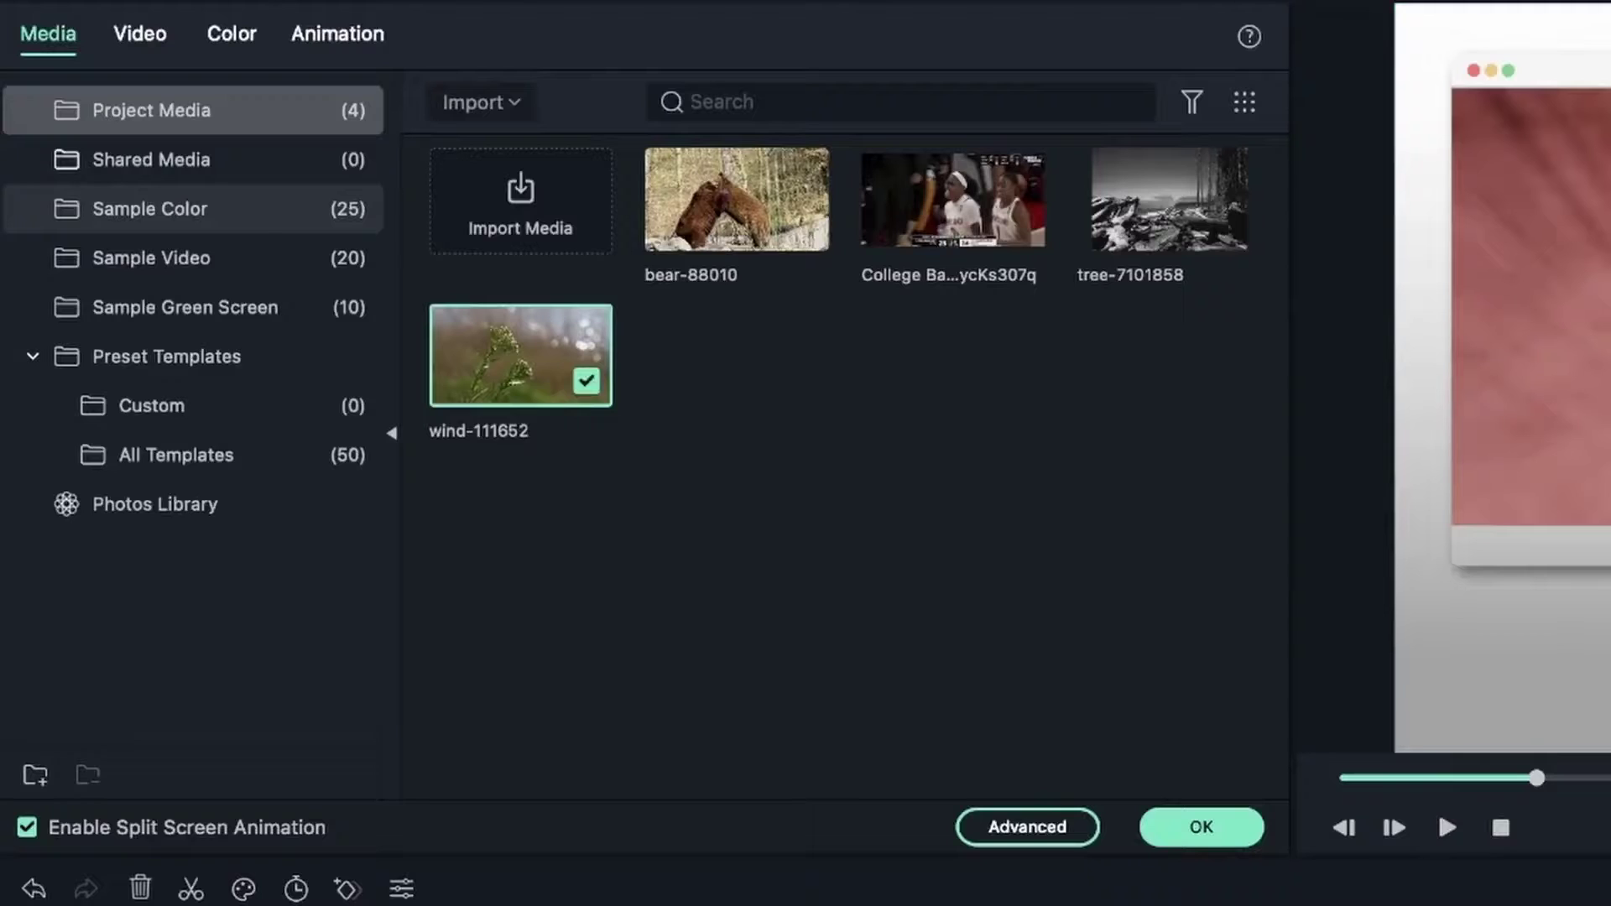
left_click(1407, 485)
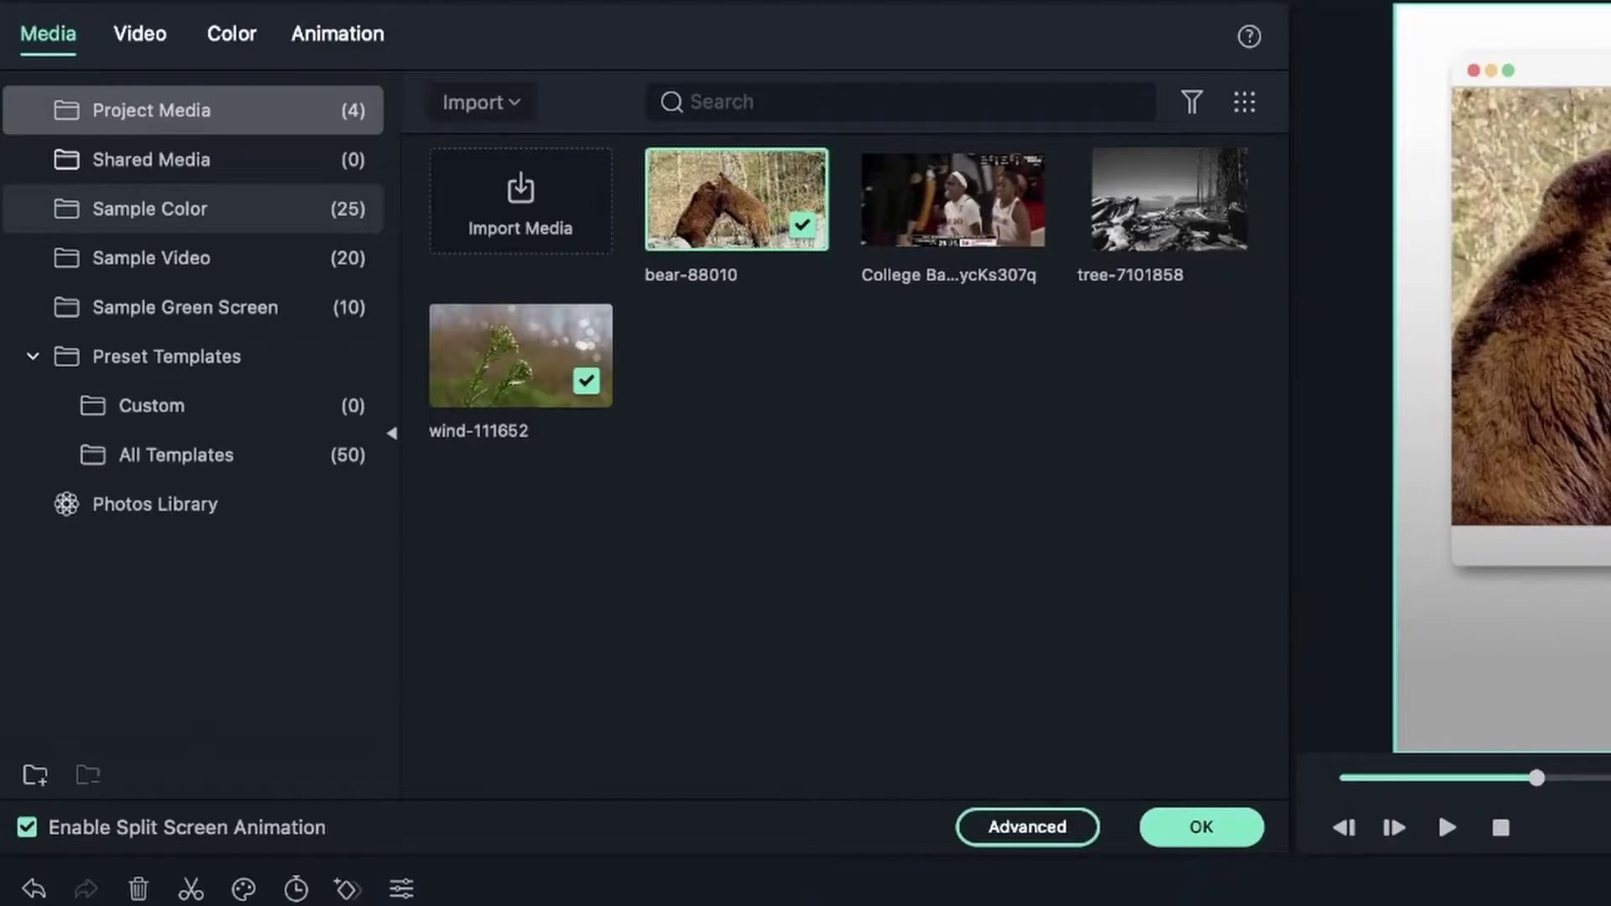
left_click(1217, 826)
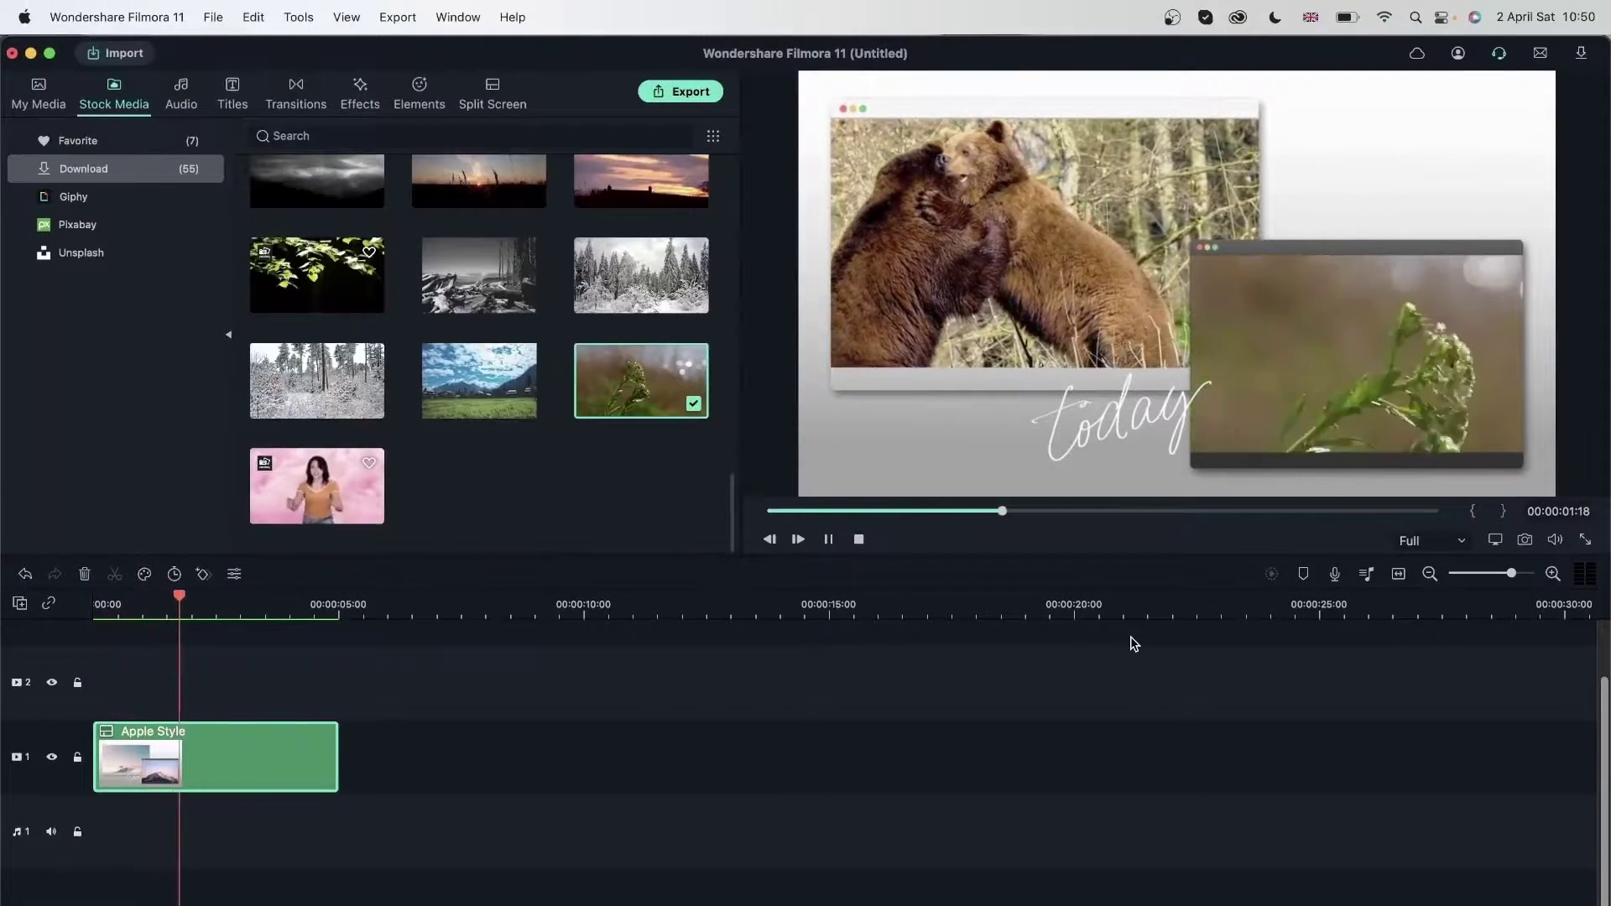
left_click(219, 752)
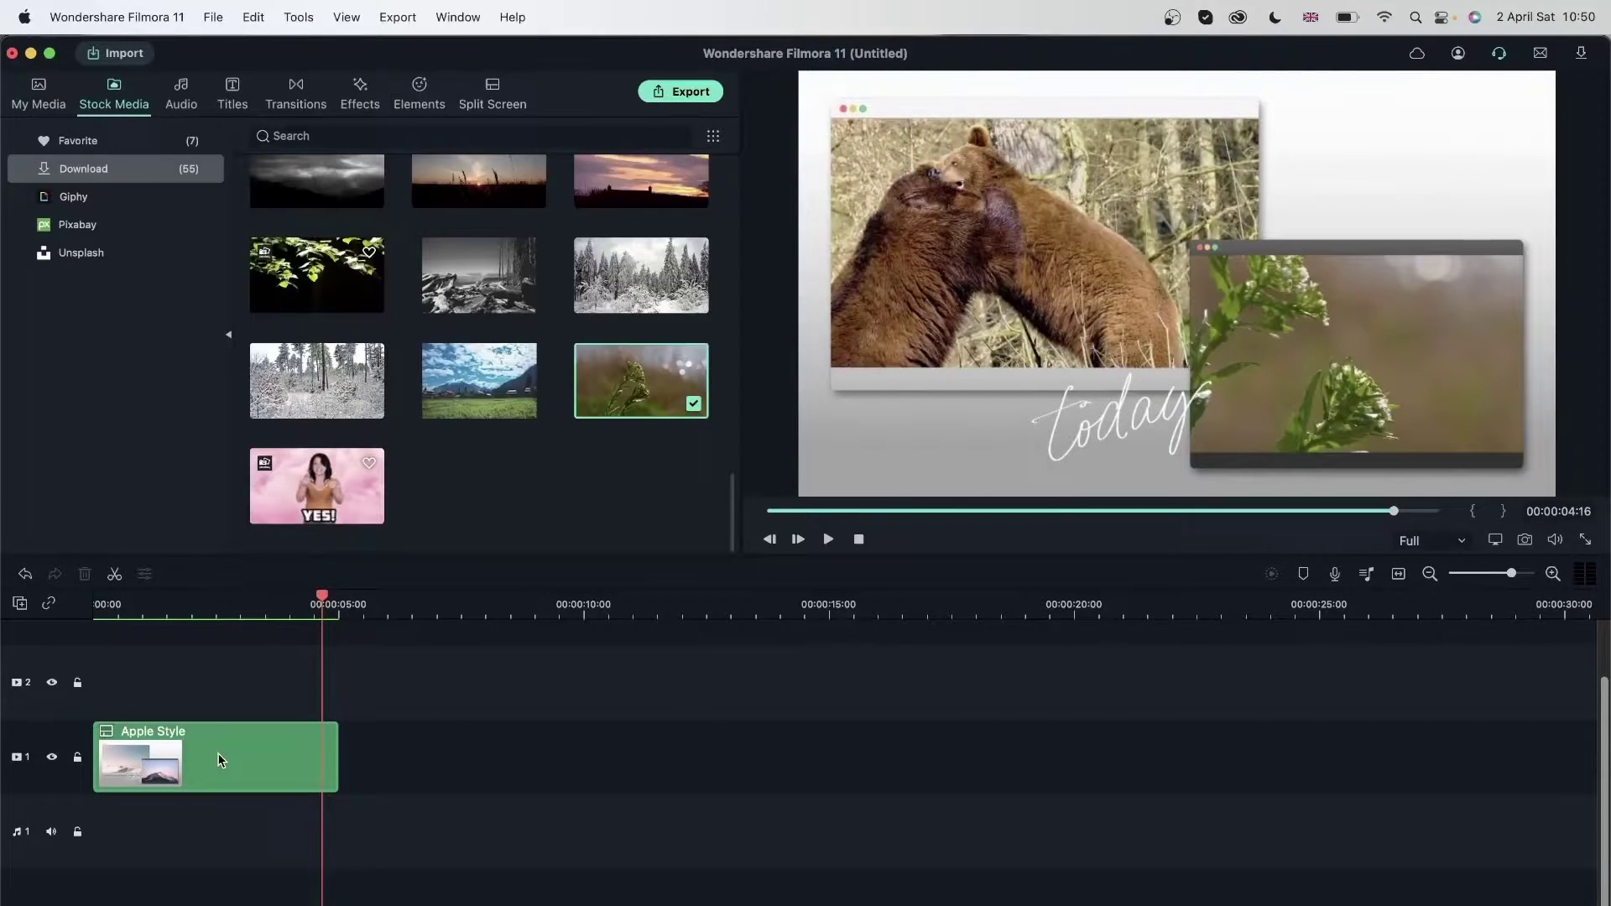
key("super+z")
key("super+z")
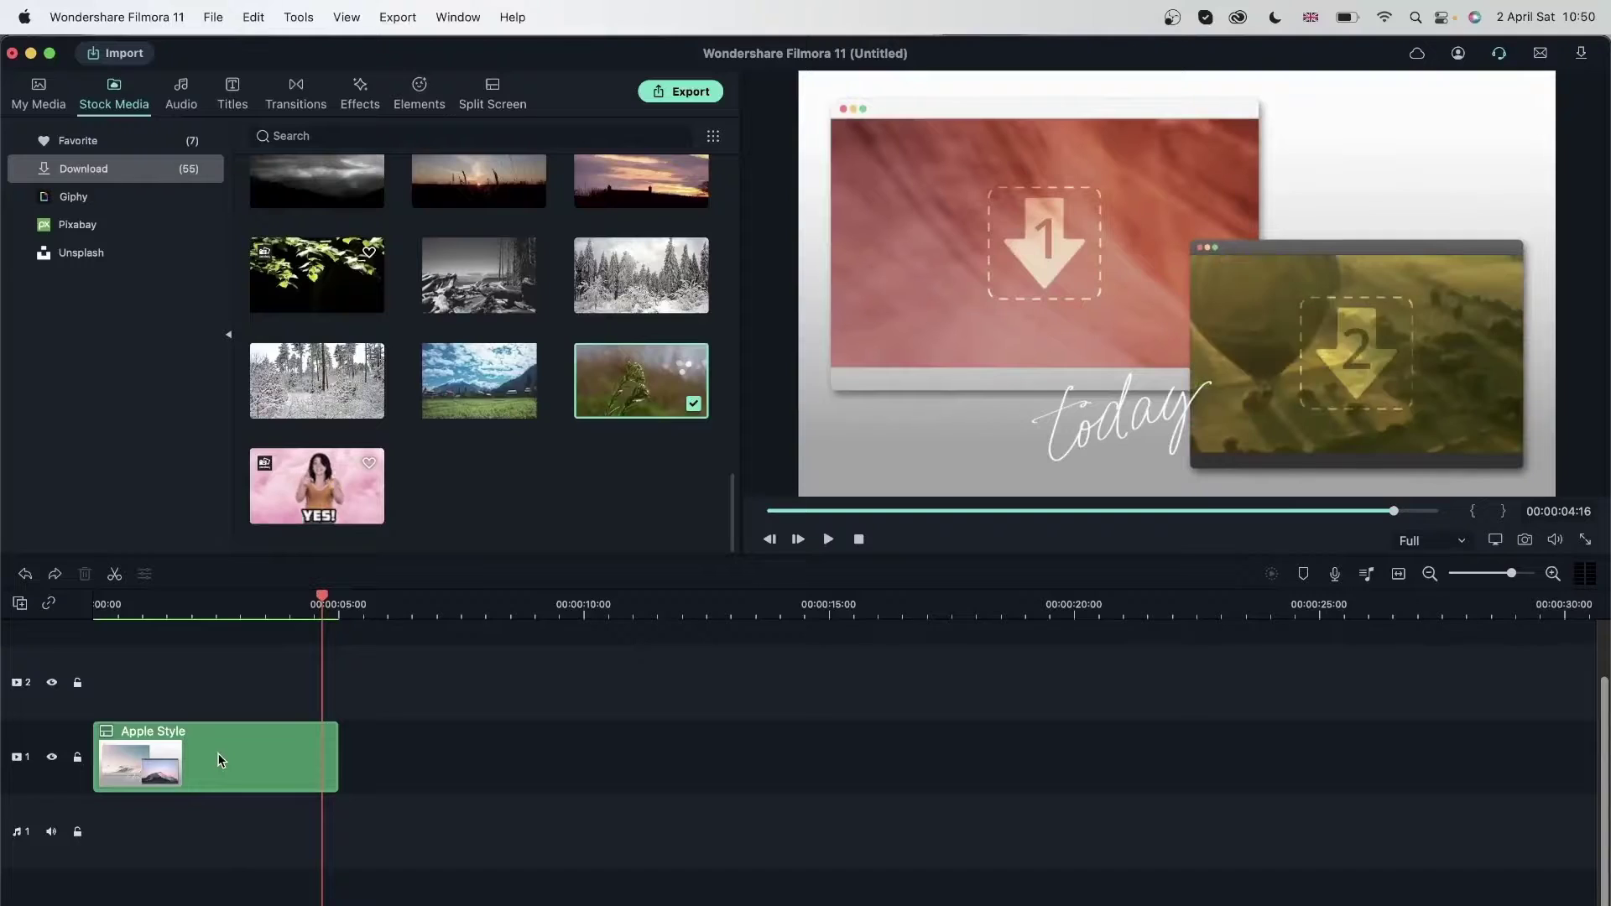
Step: Try basketball and tree footage in the windows and trim the clip to 1:15, then undo the trim
double_click(218, 753)
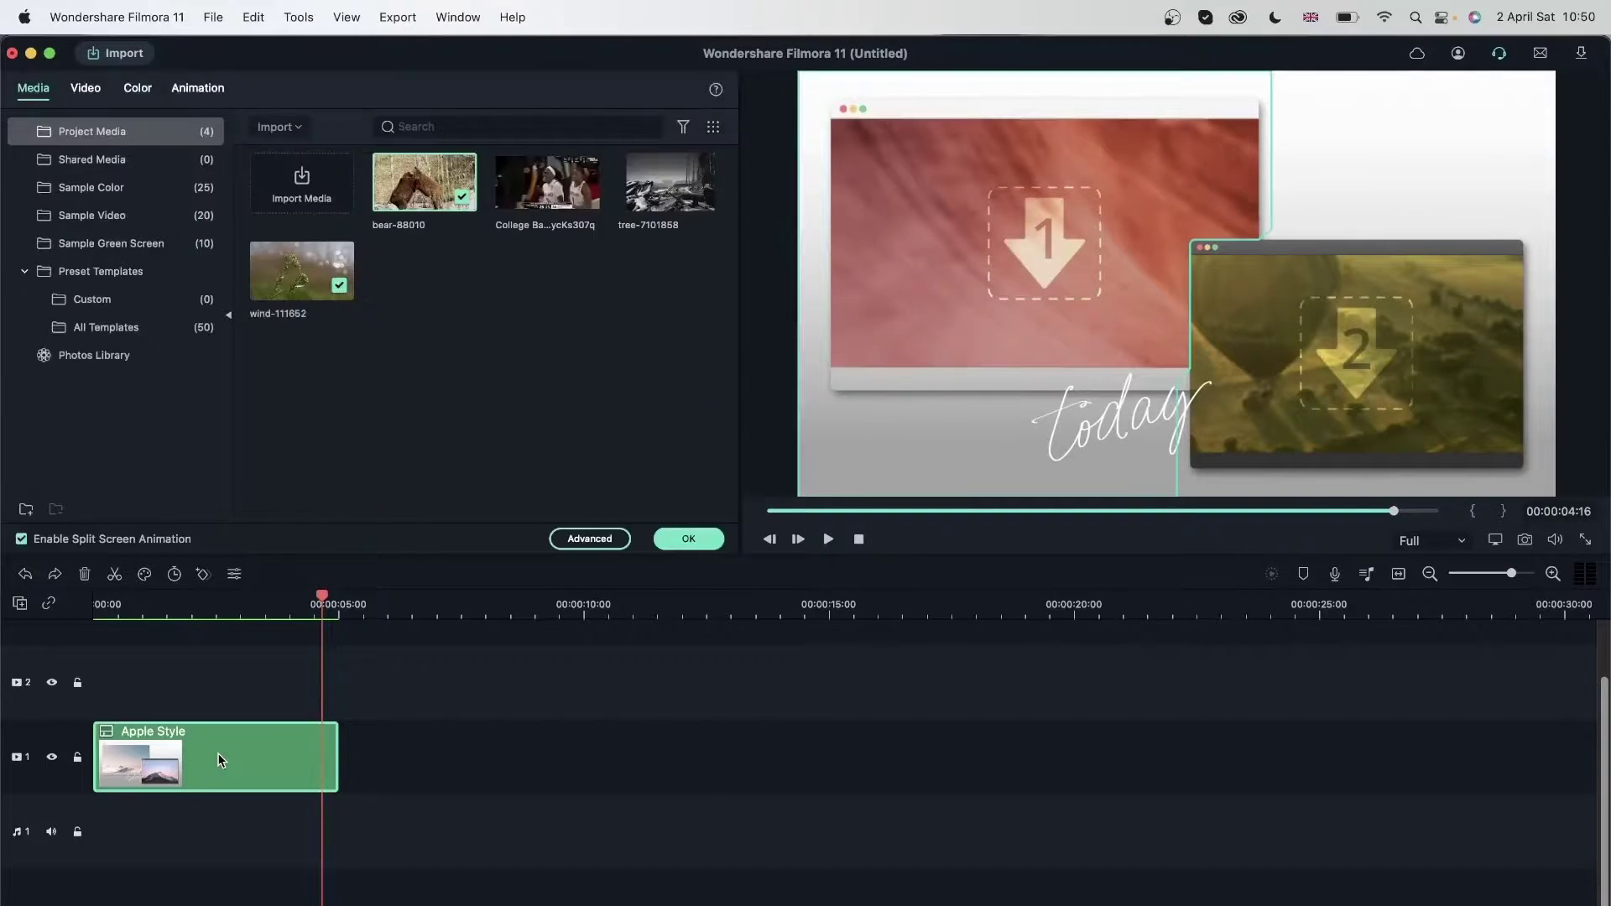
left_click_drag(545, 185, 1053, 238)
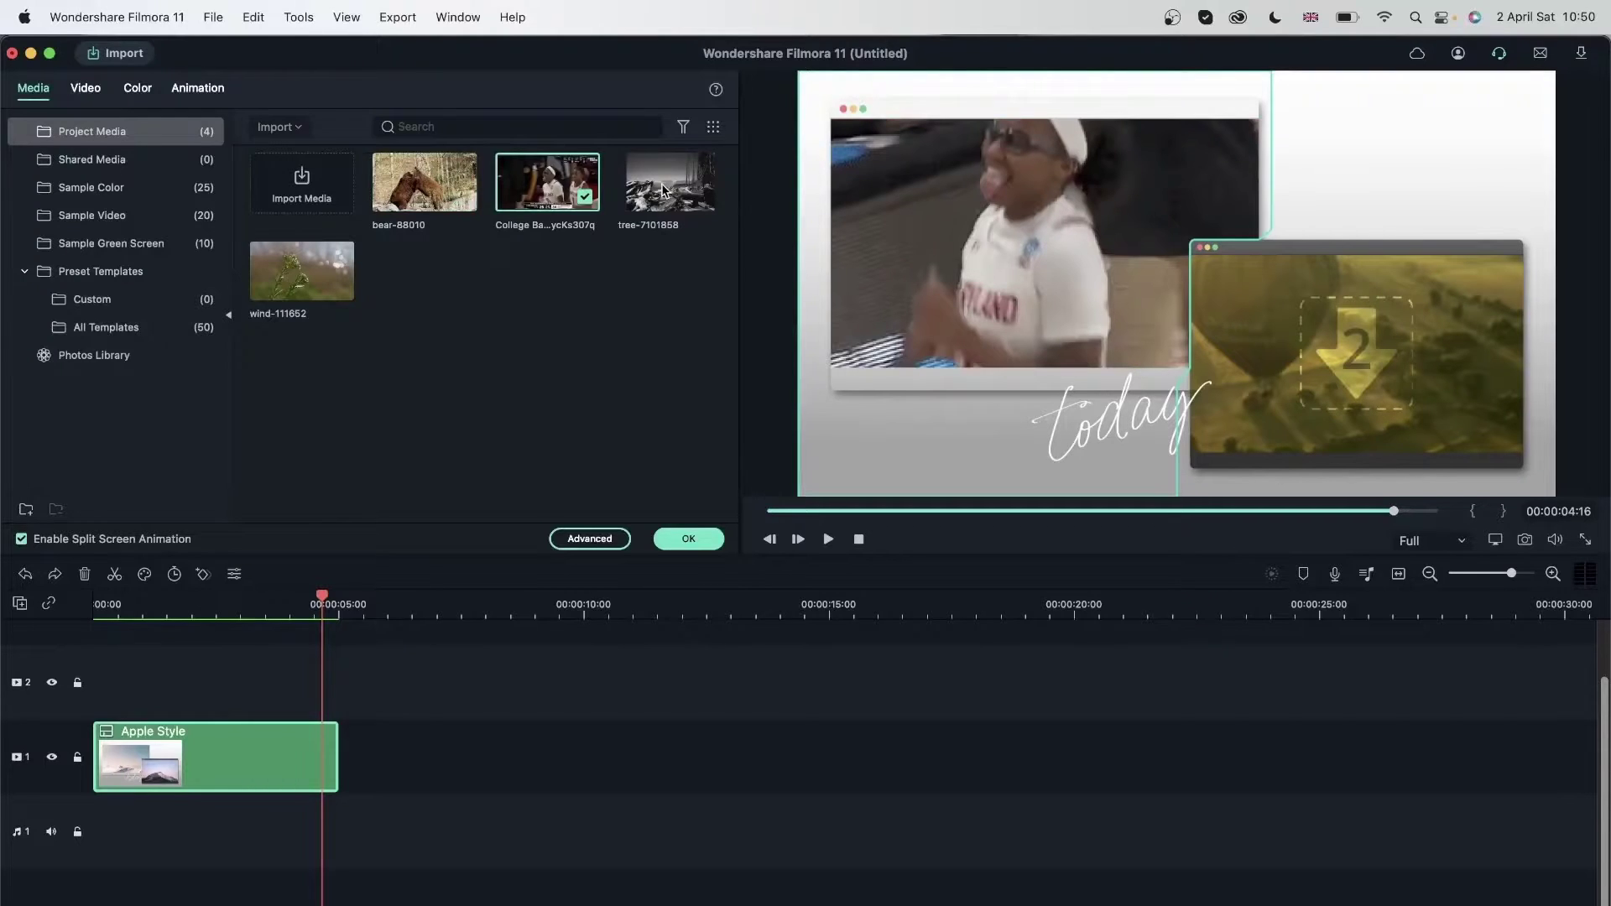
left_click_drag(663, 190, 1371, 349)
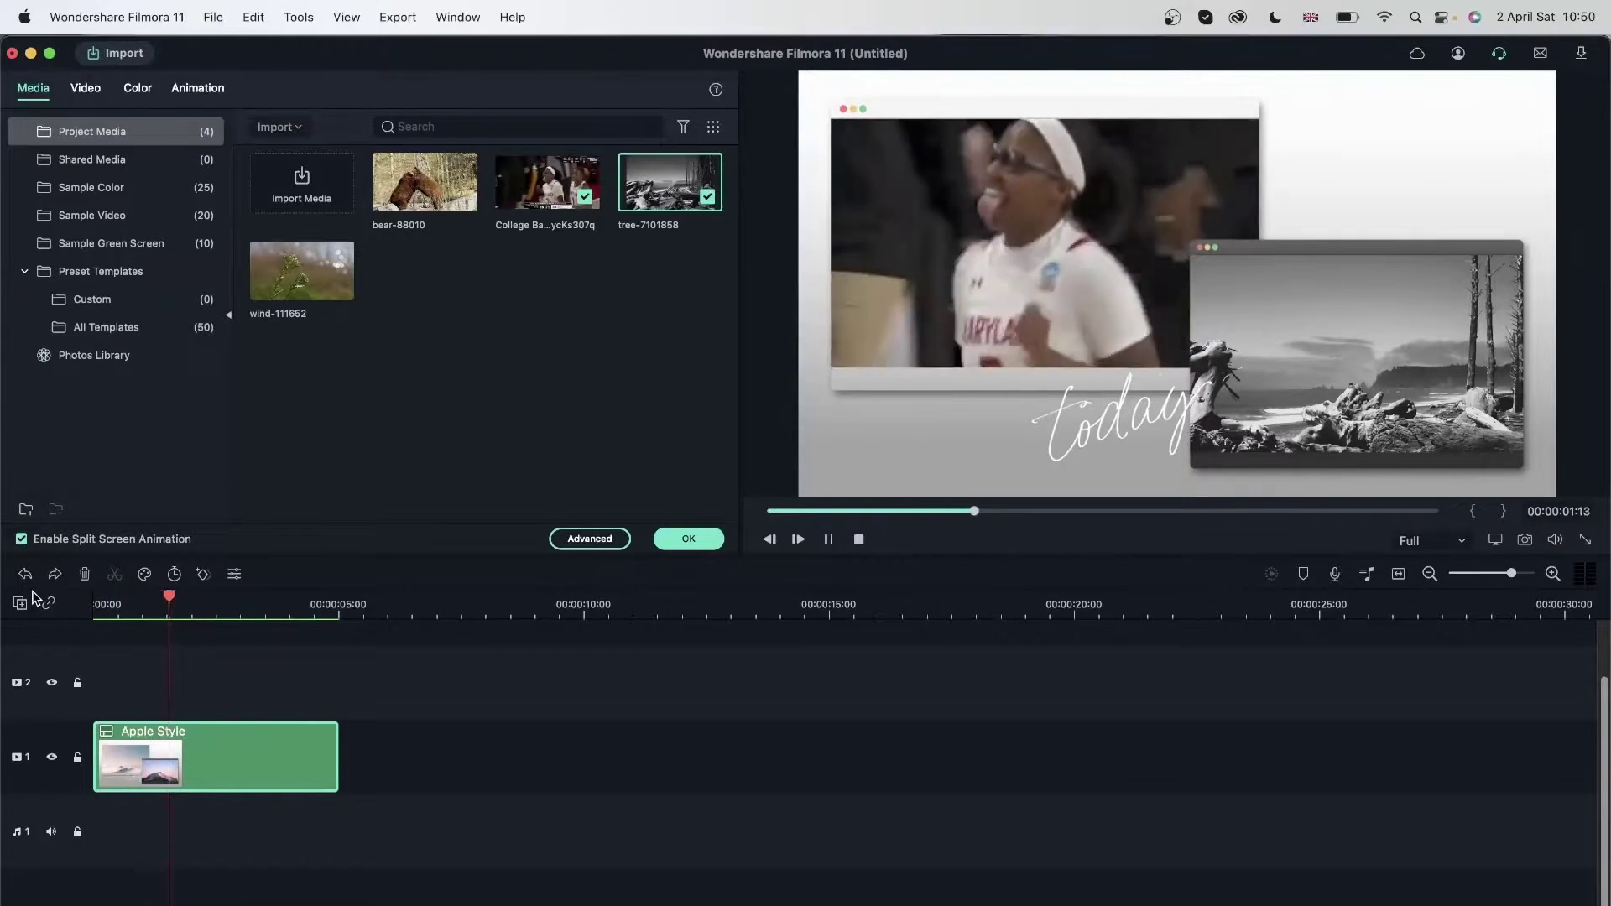
key("space")
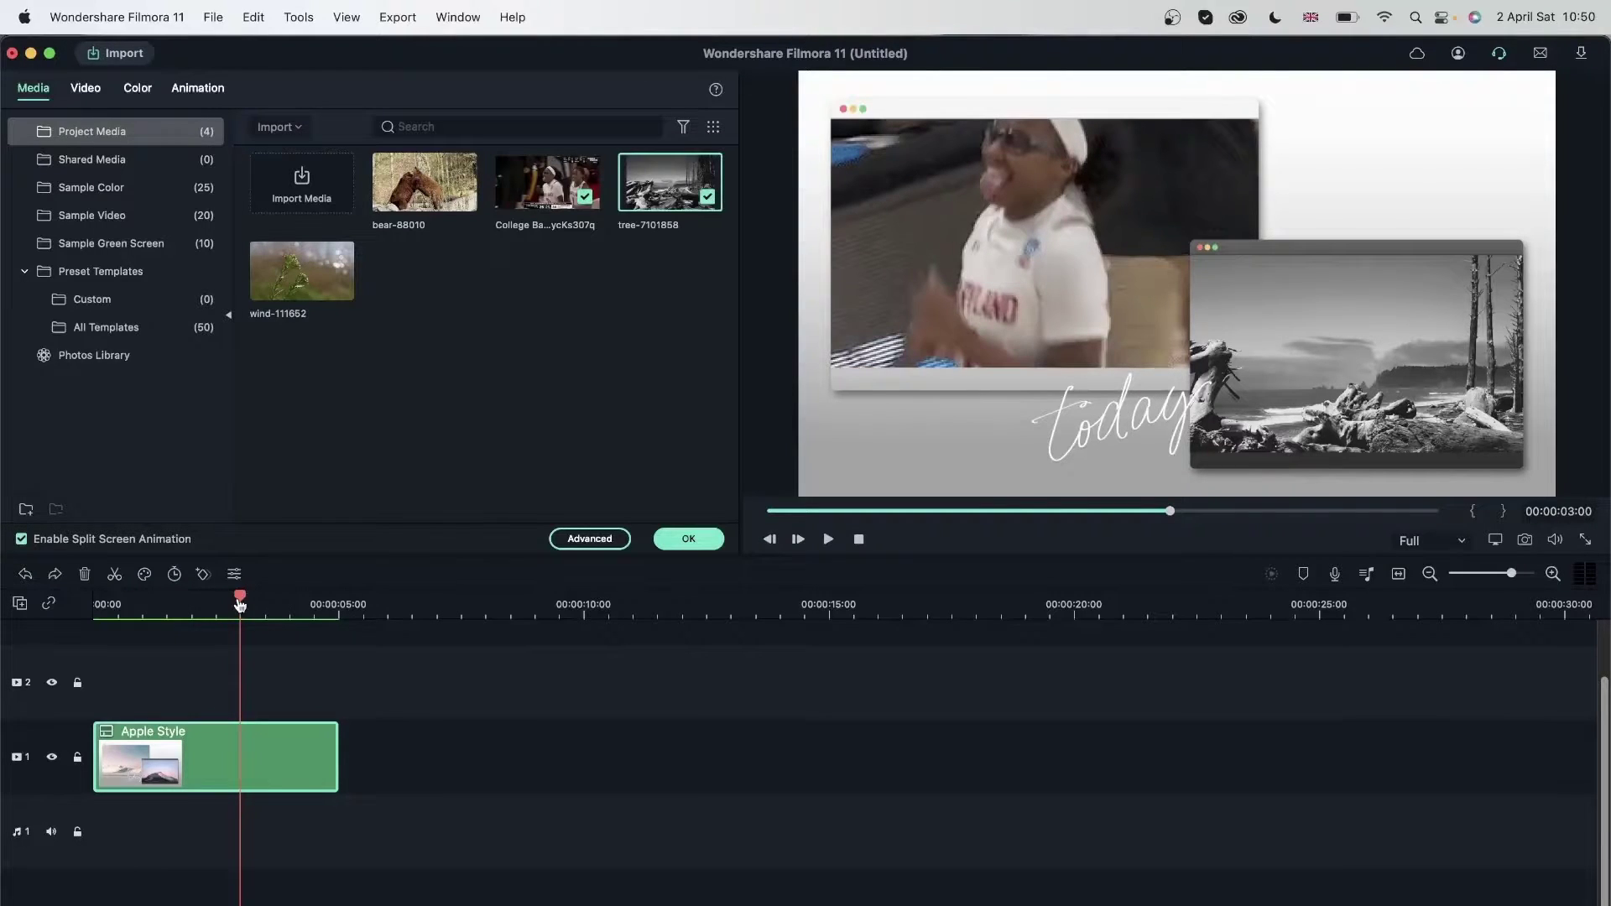
left_click_drag(240, 604, 173, 606)
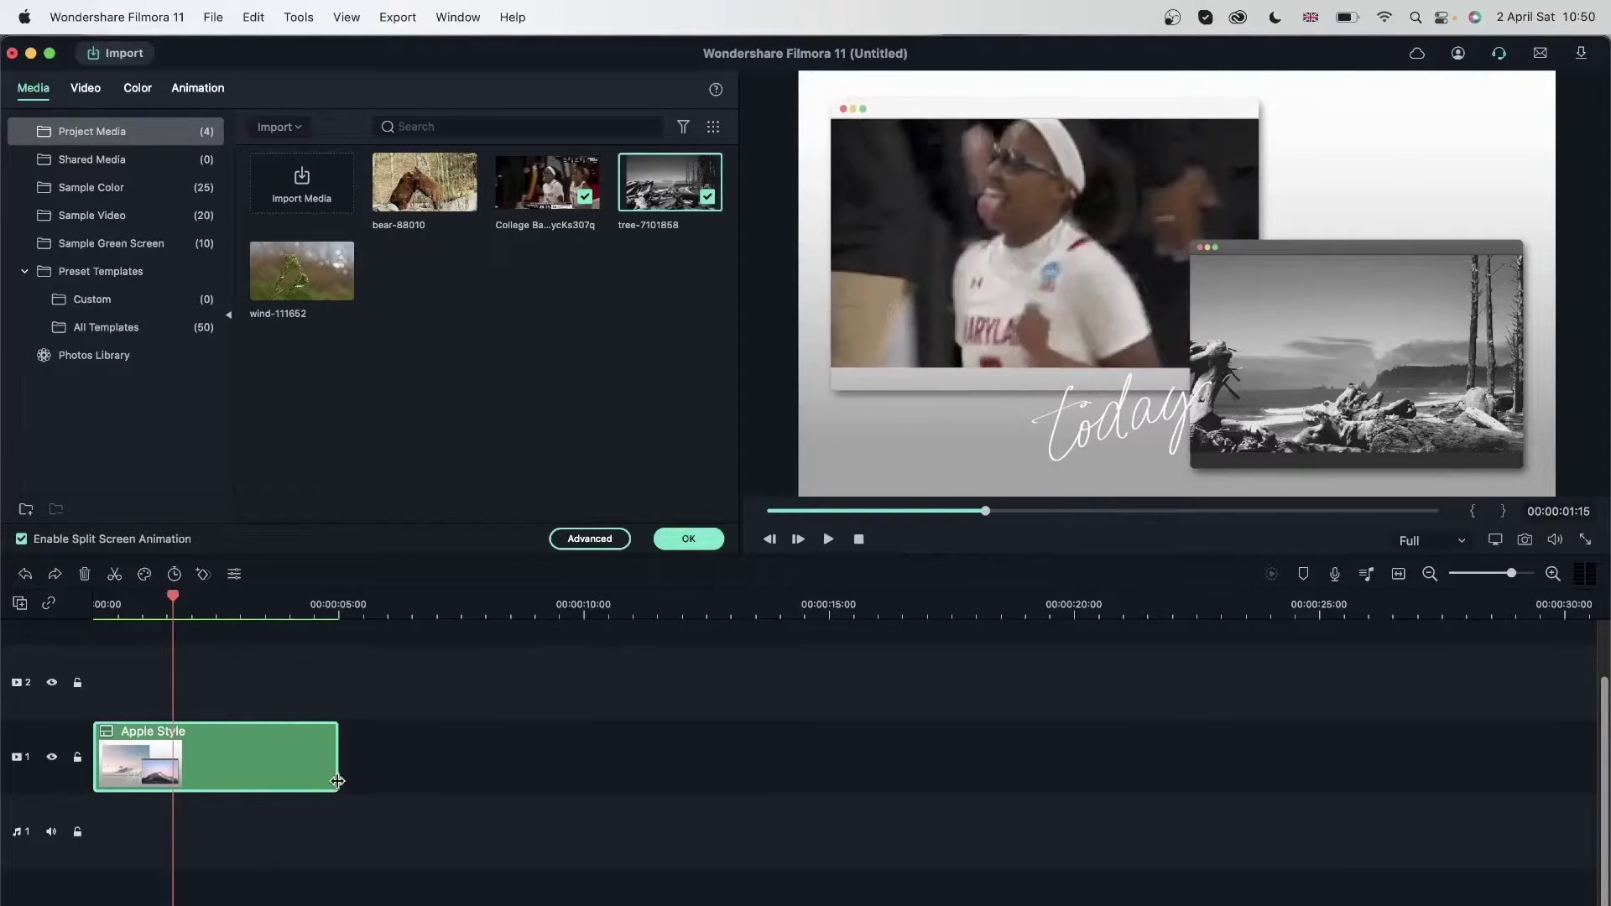
left_click_drag(335, 781, 168, 759)
left_click_drag(173, 599, 34, 603)
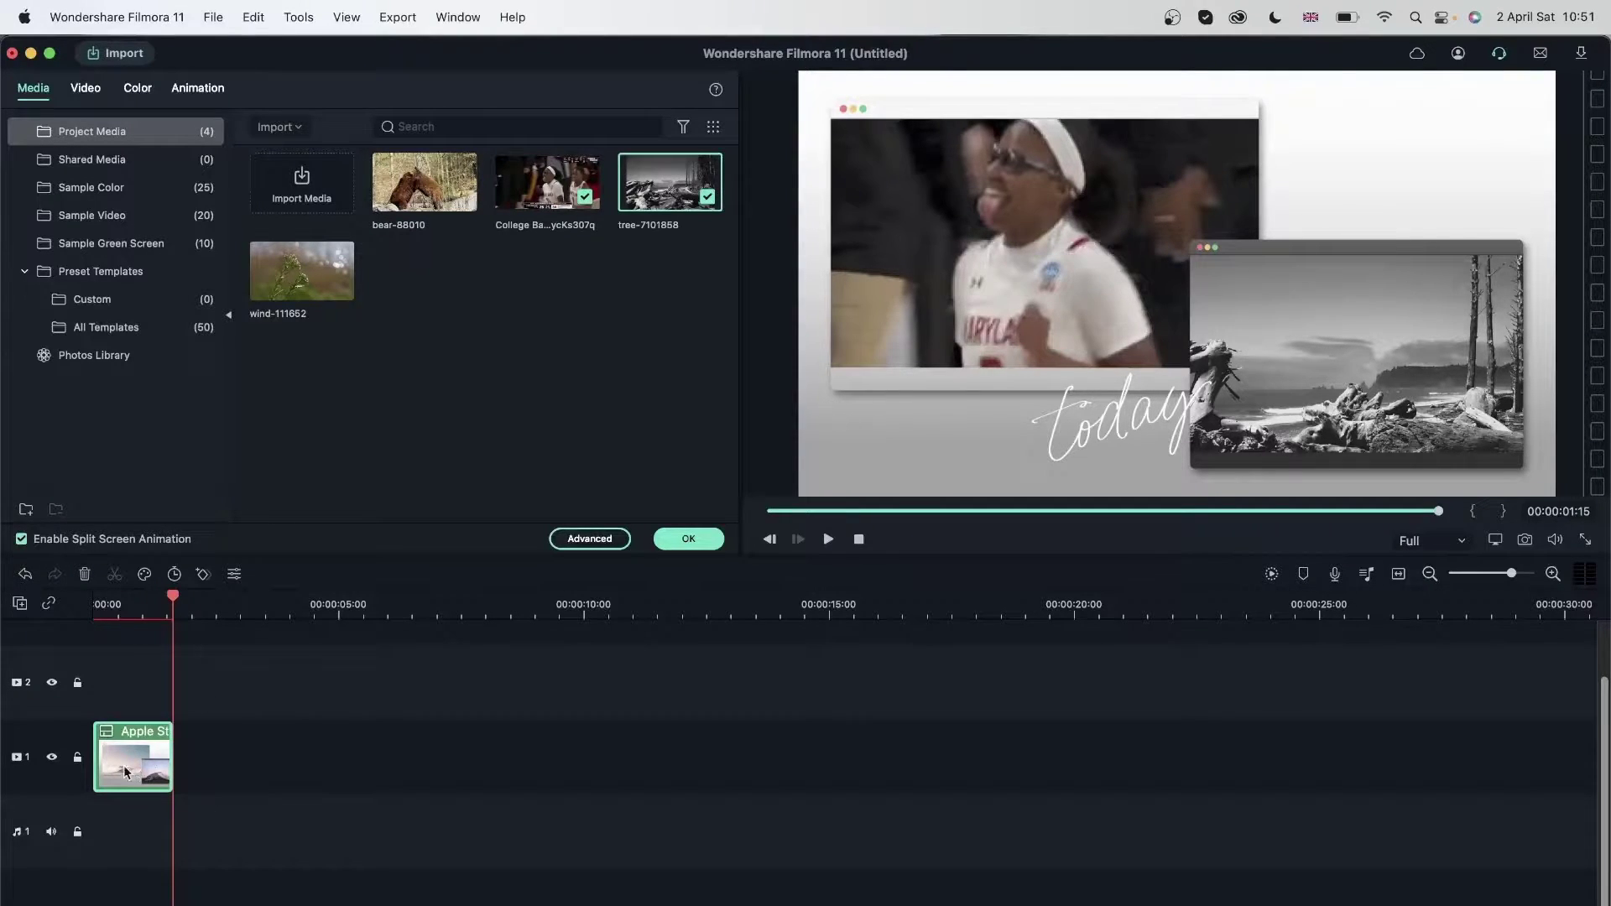
key("super+z")
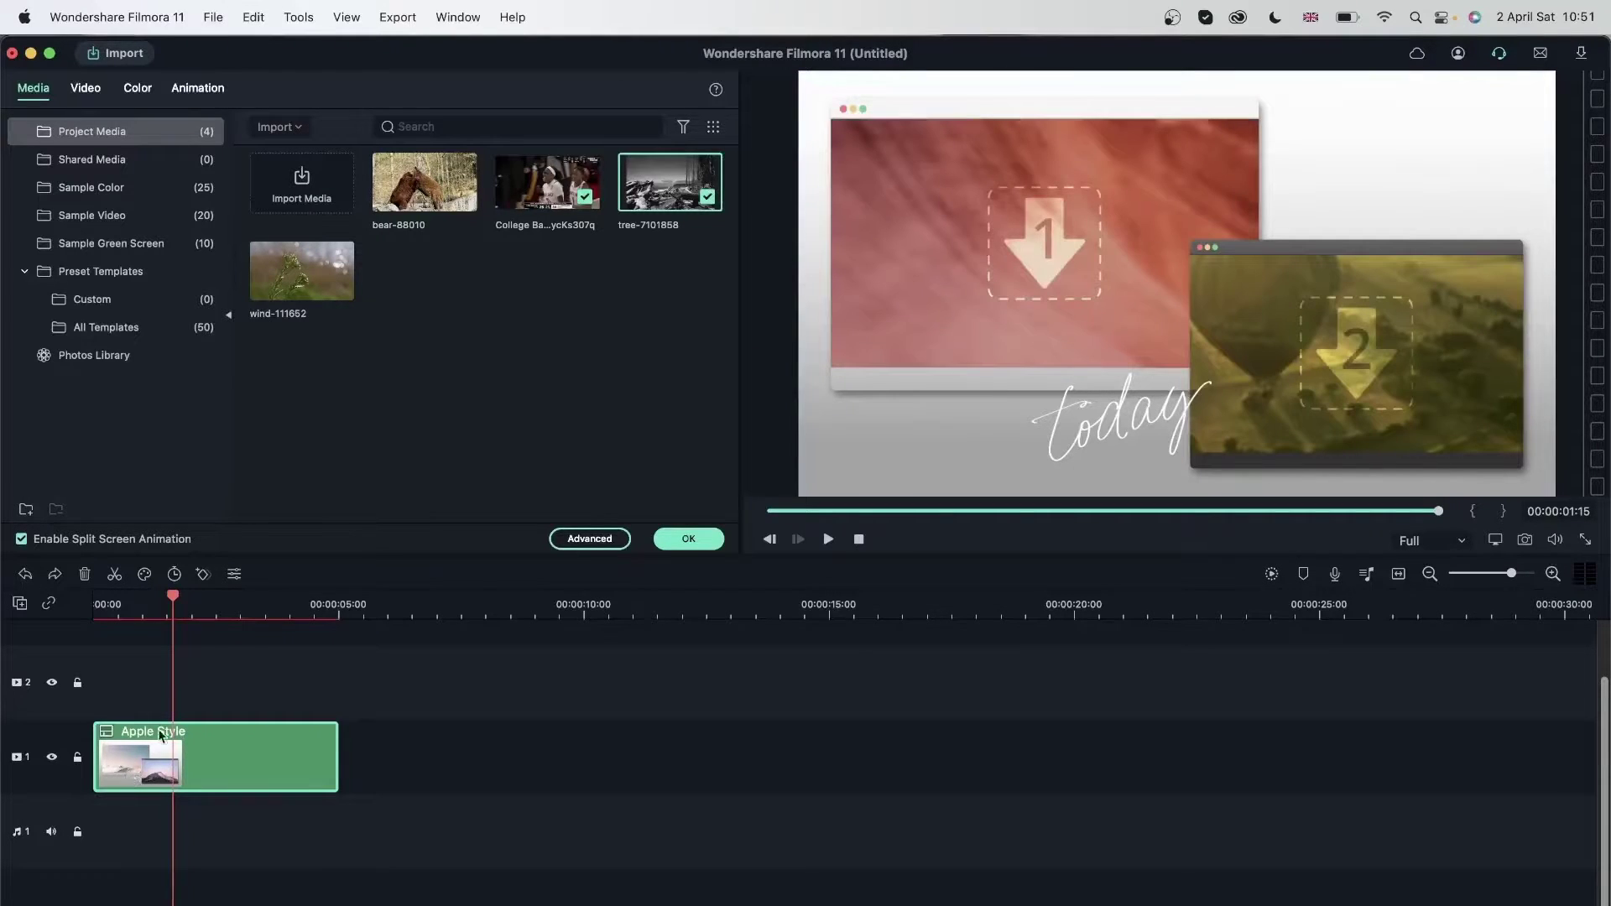
Step: Put tree-7101858 footage in both windows and stretch the Apple Style clip to about 30 seconds
left_click_drag(645, 206, 965, 251)
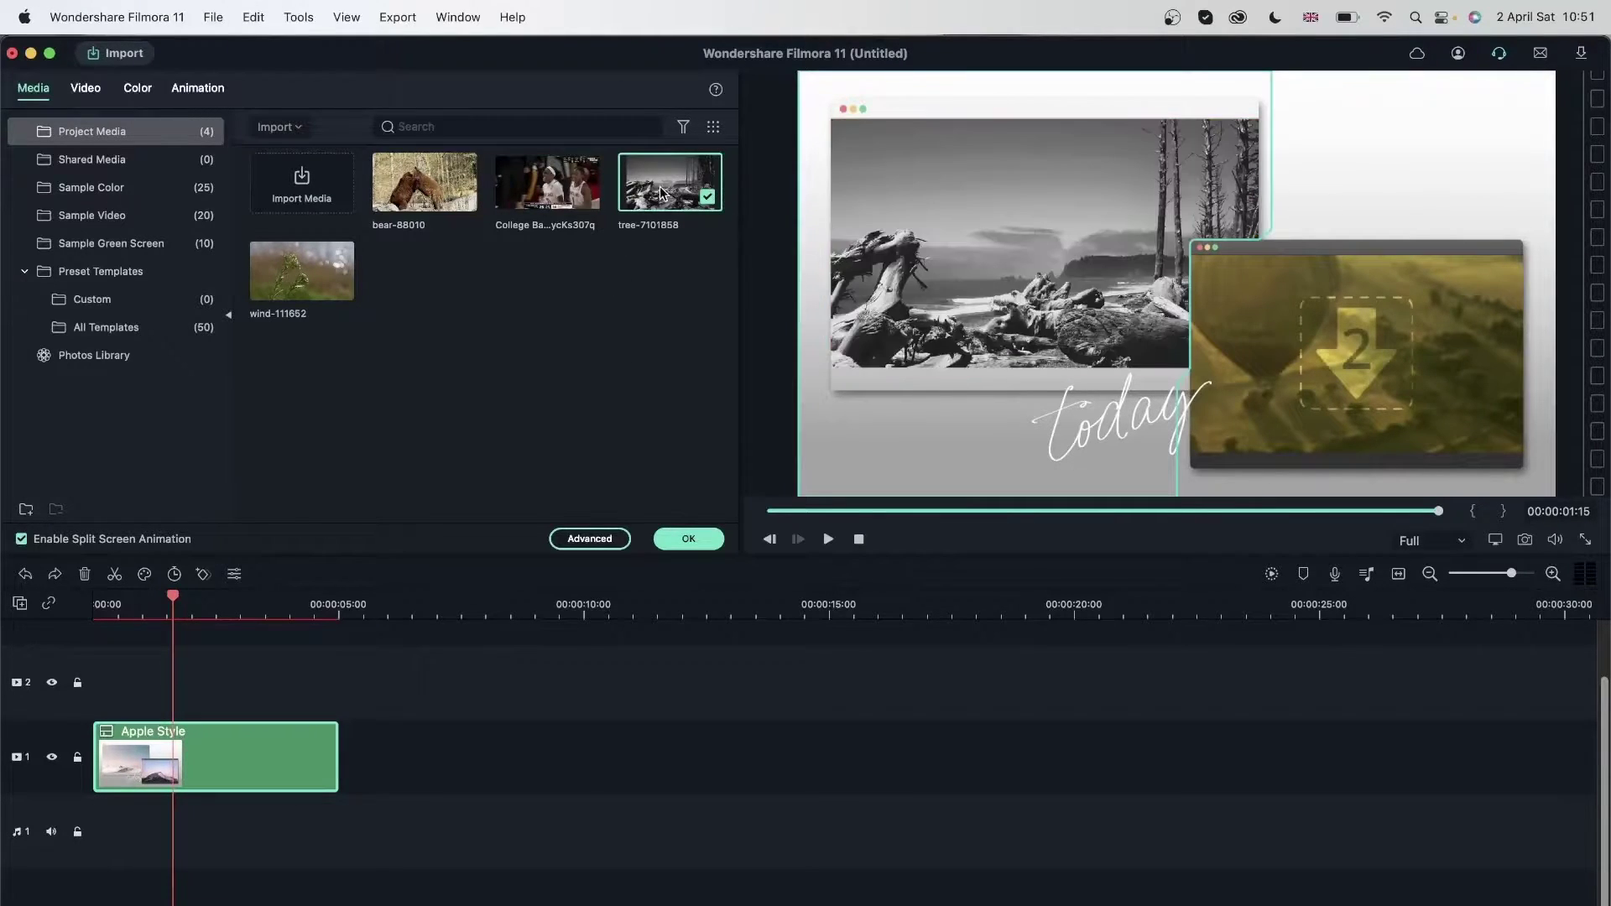
left_click_drag(660, 191, 1356, 361)
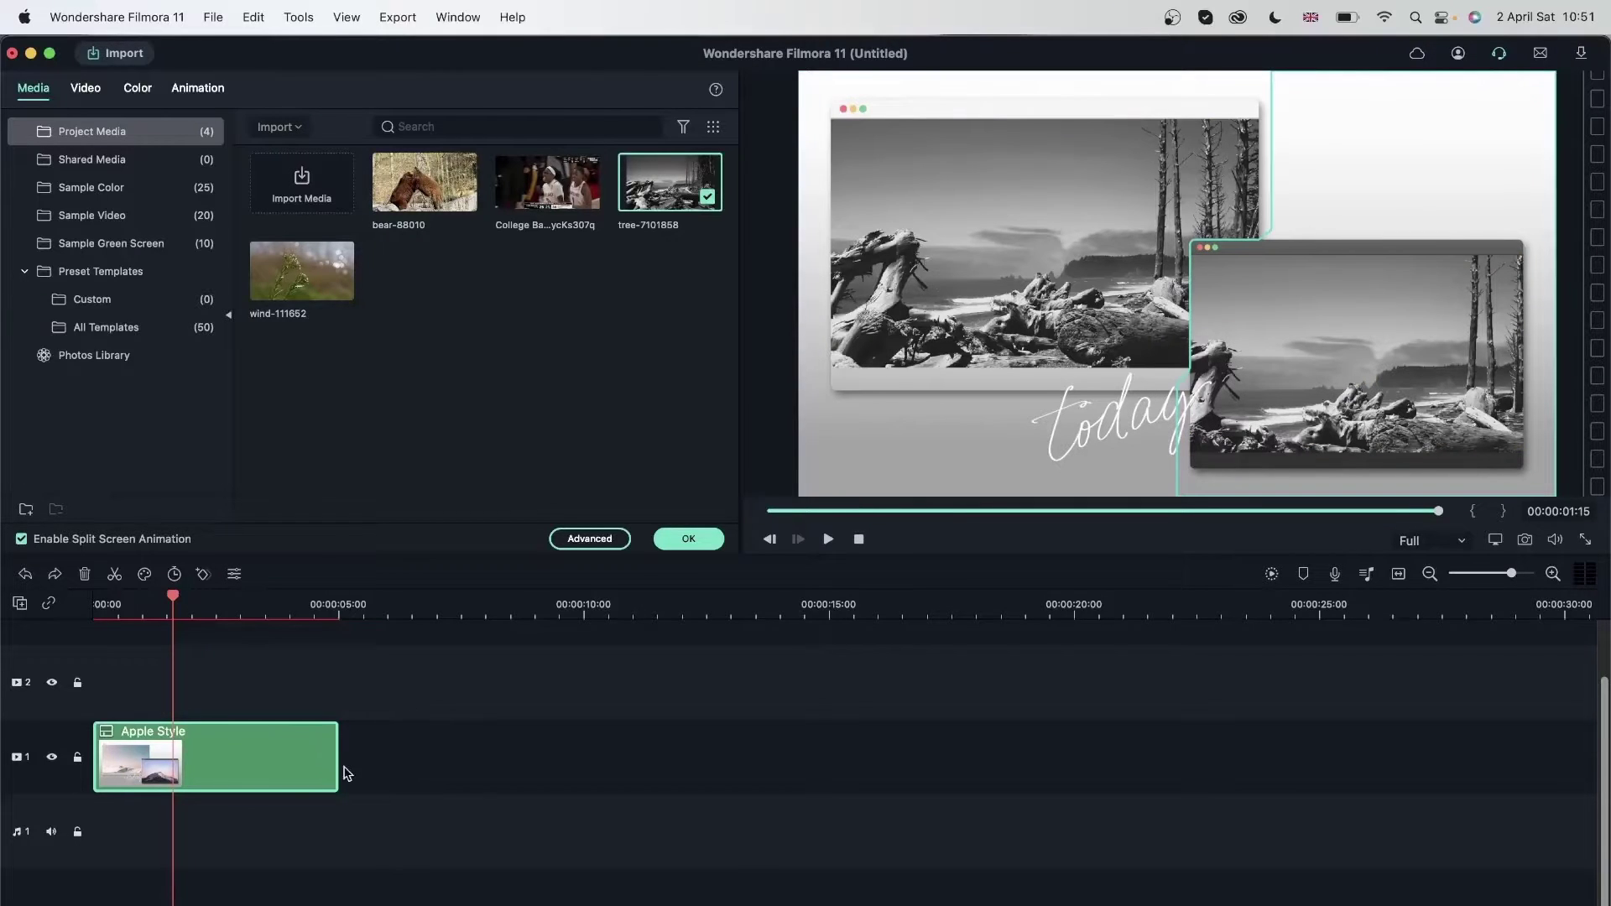
left_click_drag(335, 758, 1582, 757)
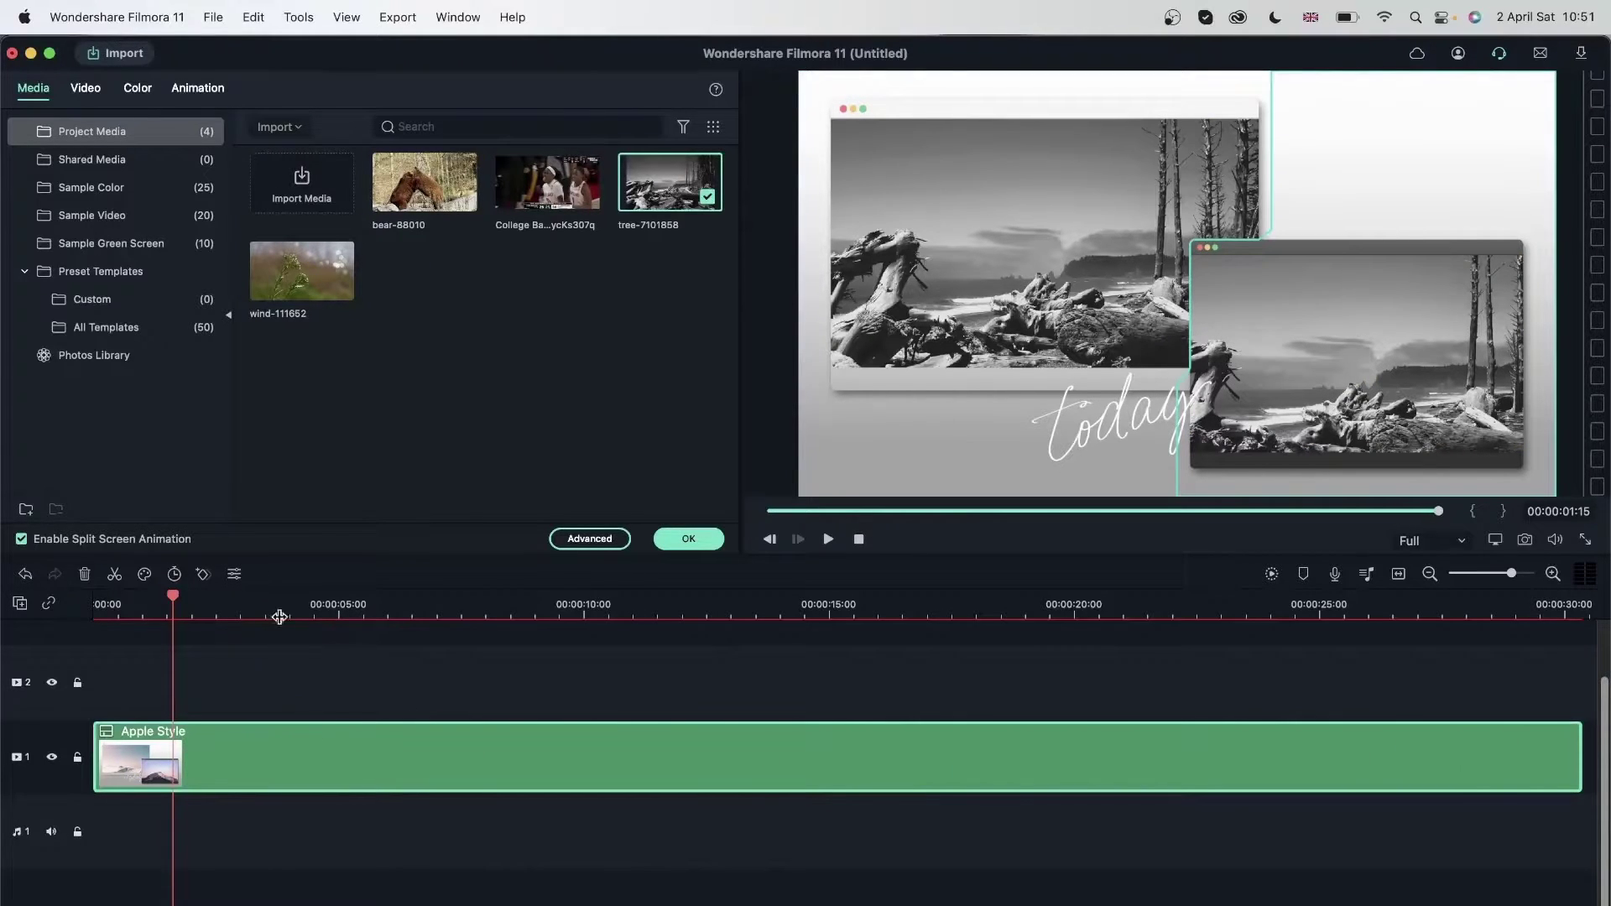
left_click_drag(281, 613, 269, 735)
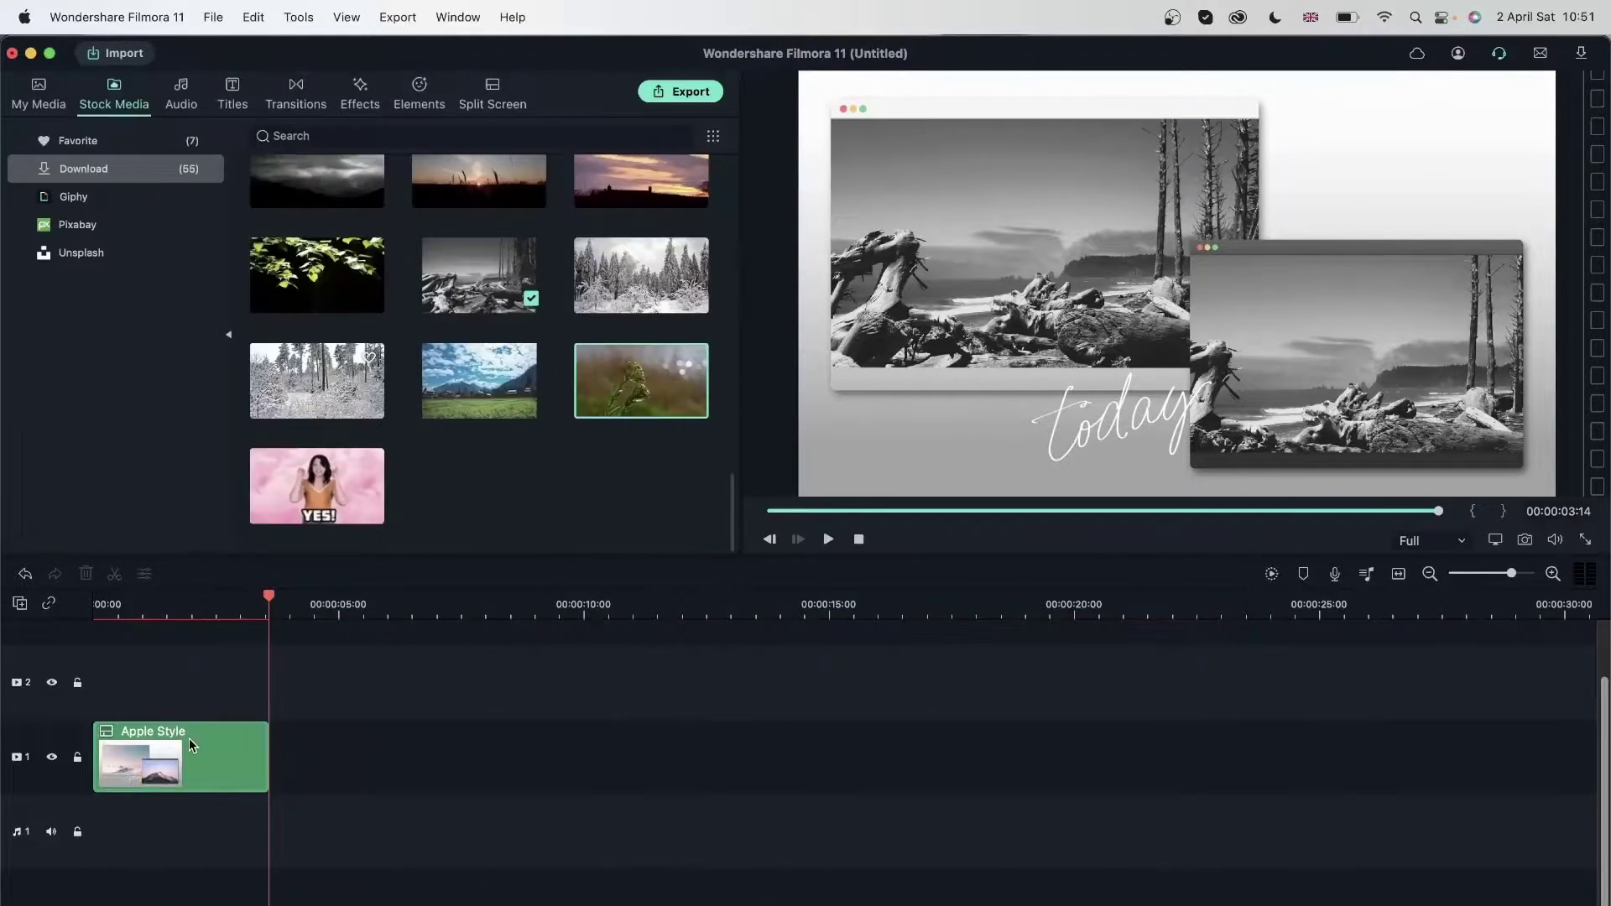
Step: Swap wind-111652 footage into the Apple Style windows and lengthen the clip to about 25 seconds
double_click(189, 744)
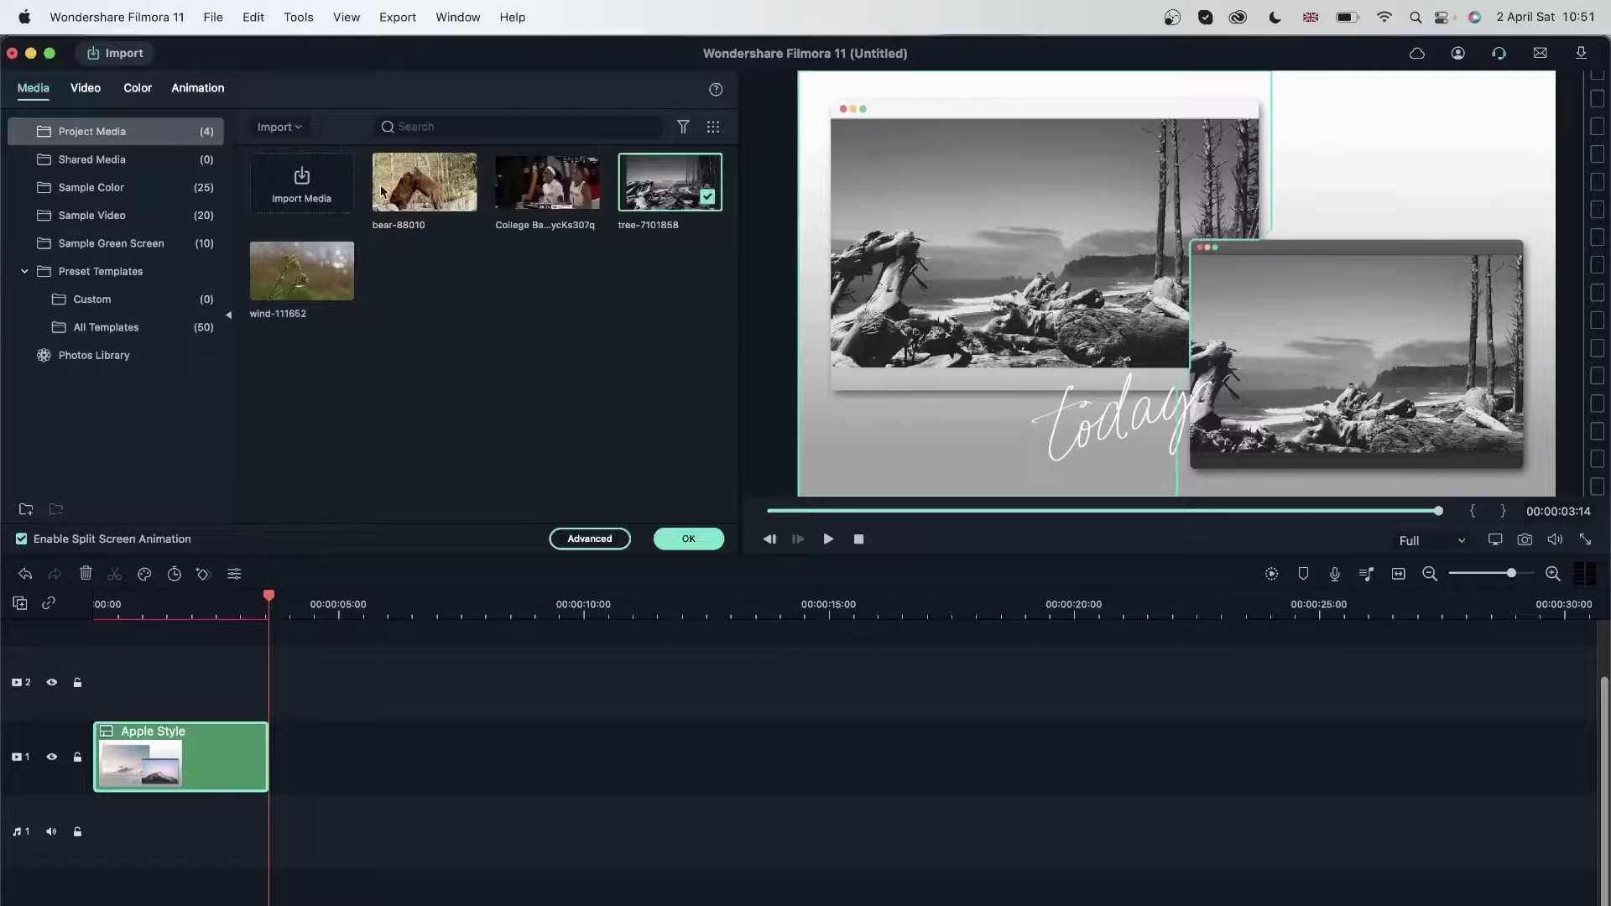
left_click(290, 285)
left_click_drag(267, 755, 1340, 767)
left_click(1211, 603)
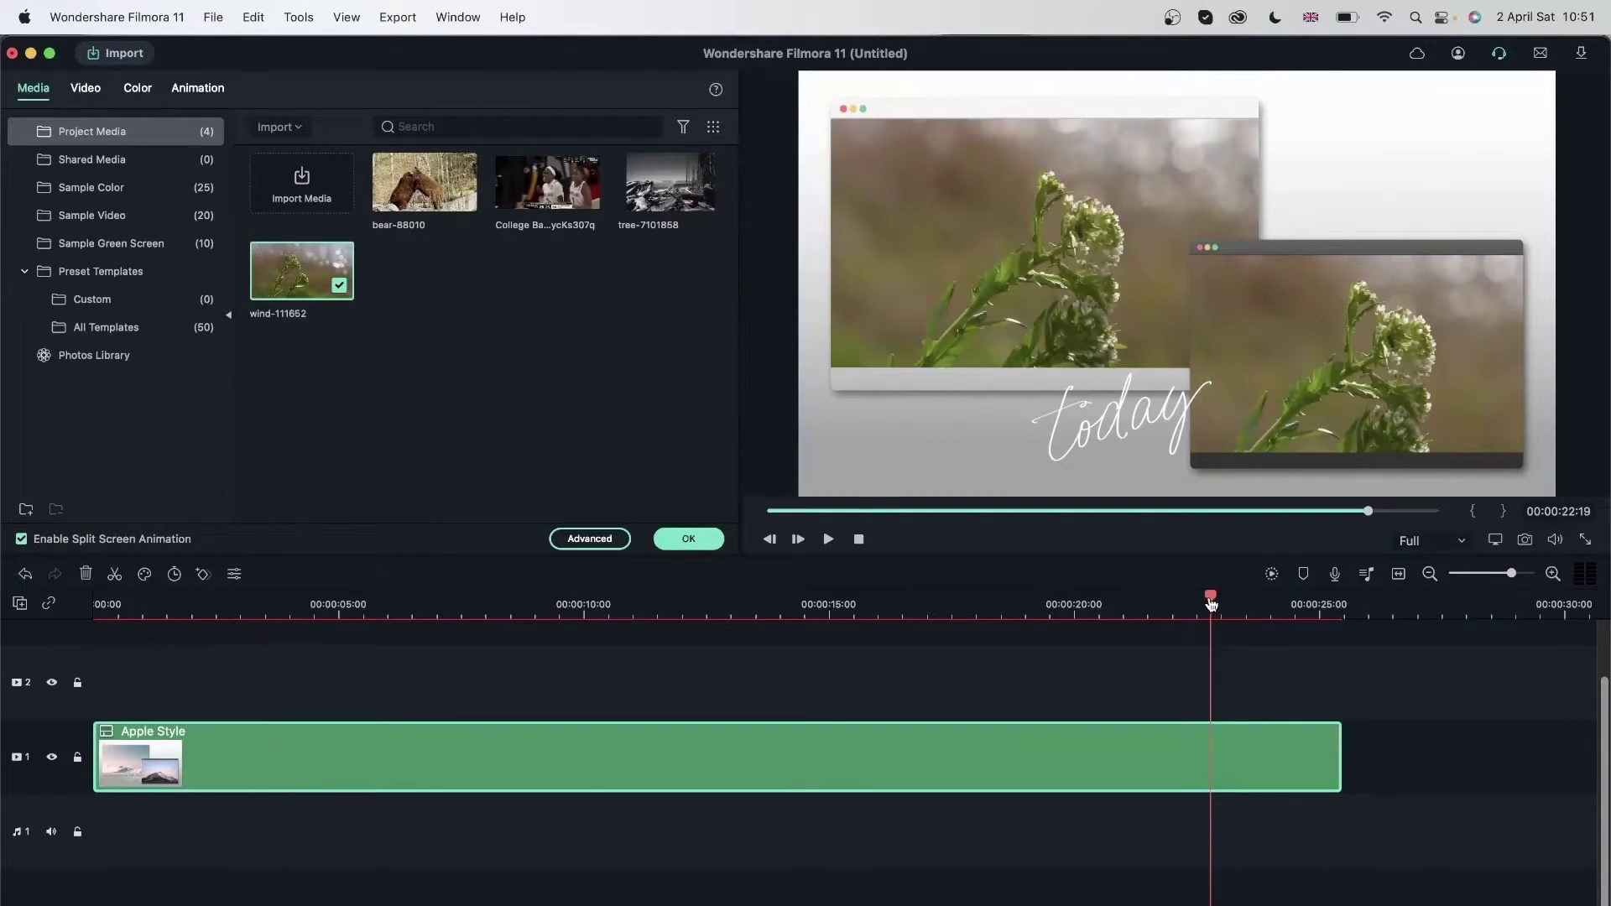
left_click_drag(1211, 603, 1322, 602)
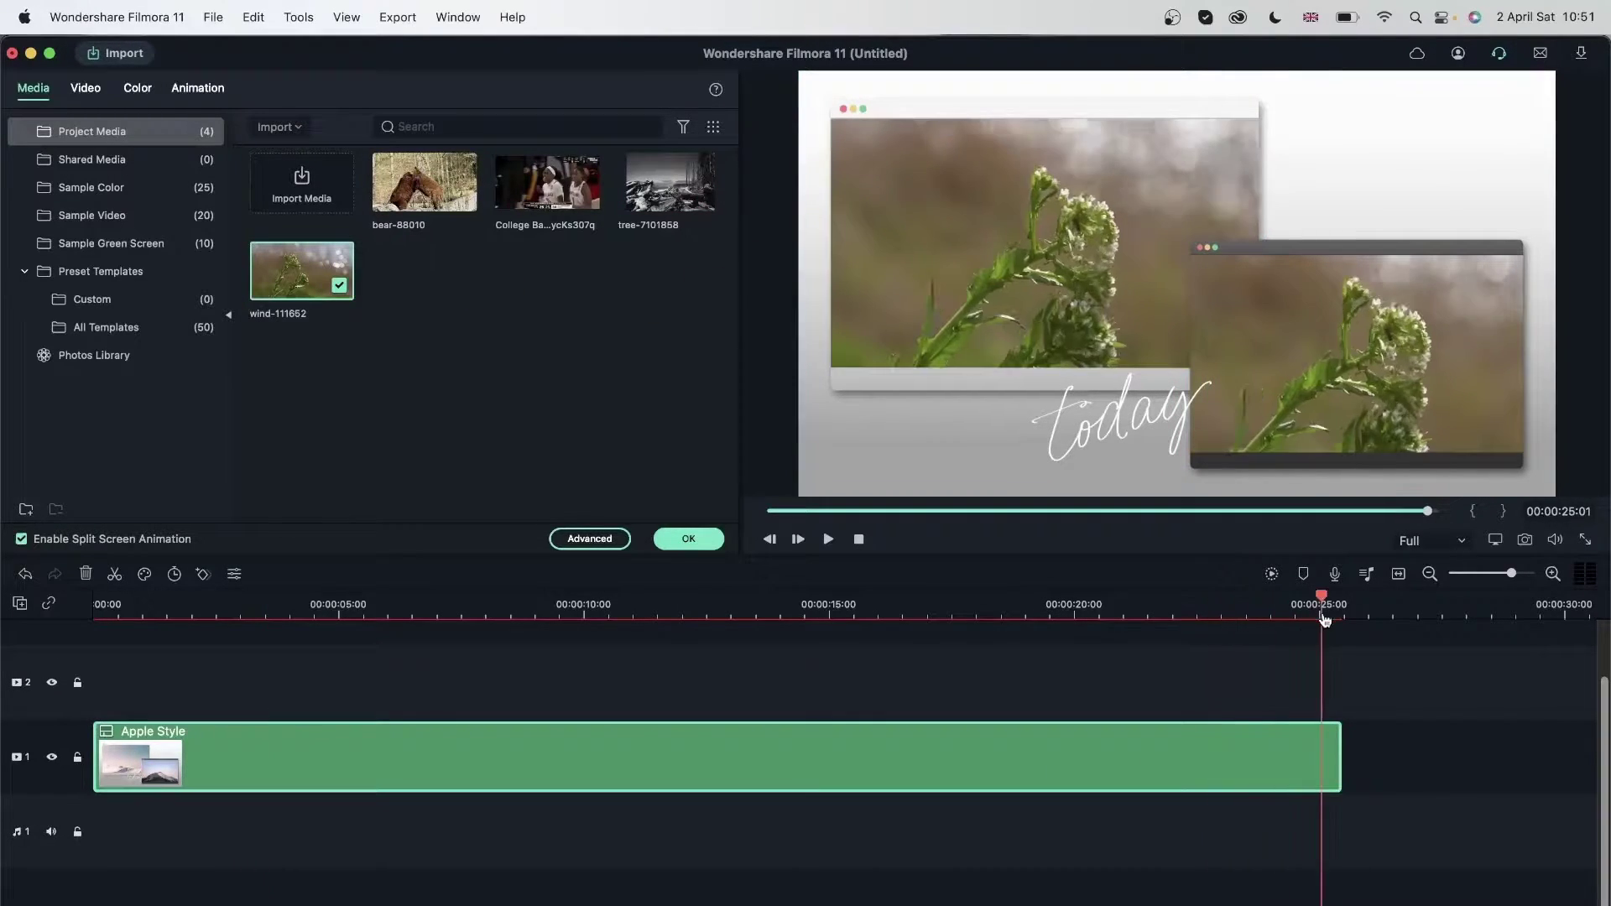
Step: Zoom the timeline out, extend the Apple Style clip to about 1:08 and preview it
left_click(1430, 574)
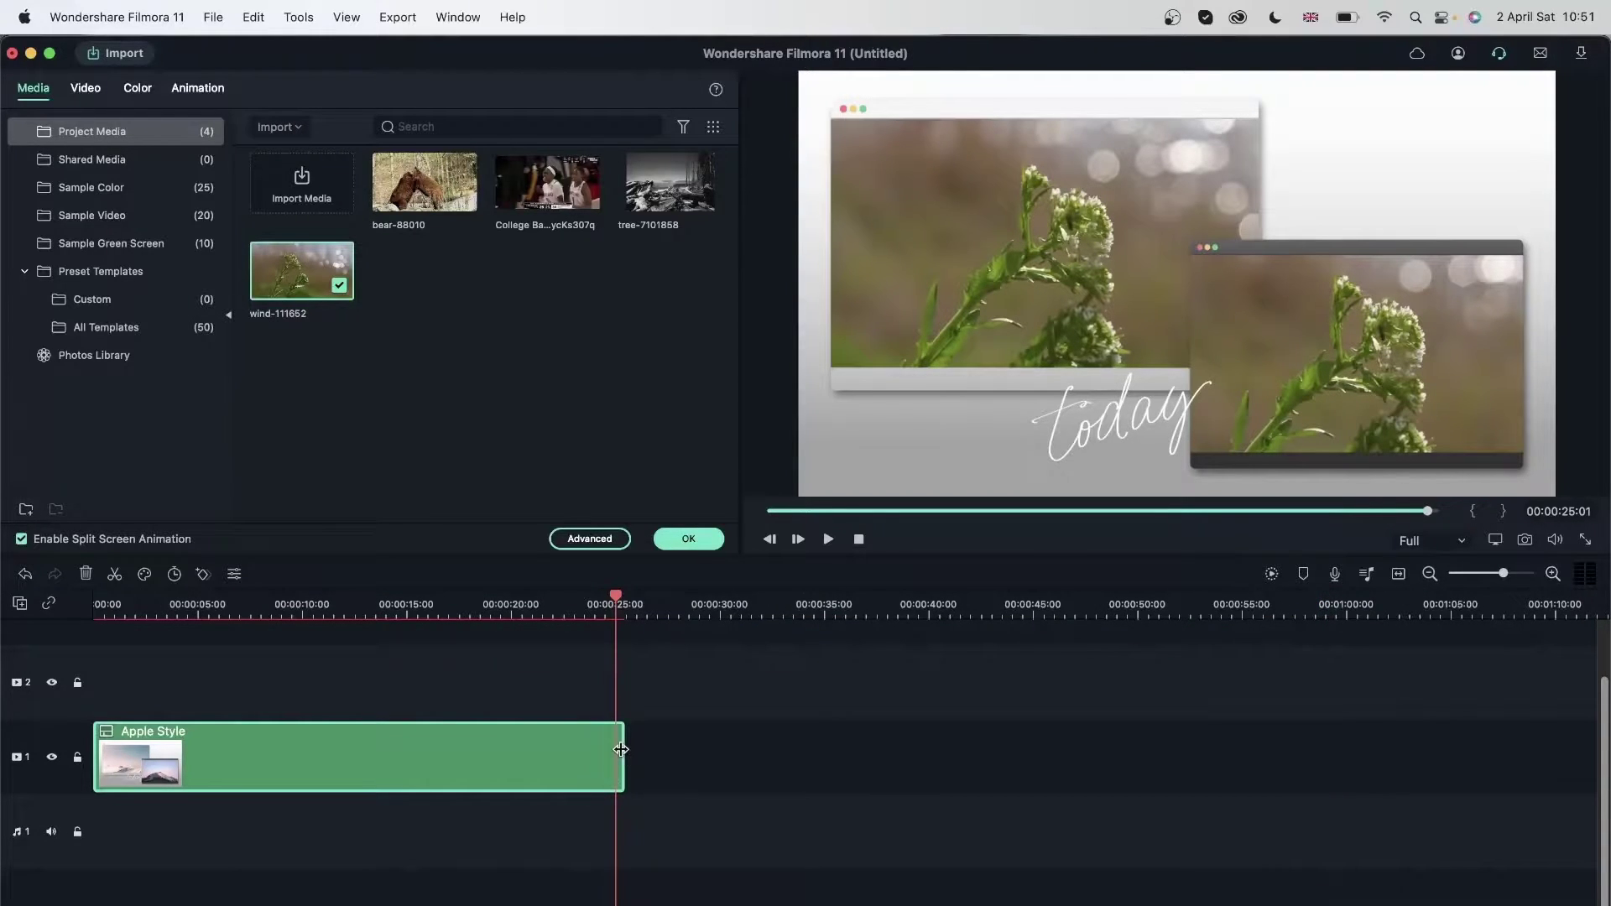
left_click_drag(621, 750, 1352, 749)
left_click_drag(1318, 604, 980, 644)
key("space")
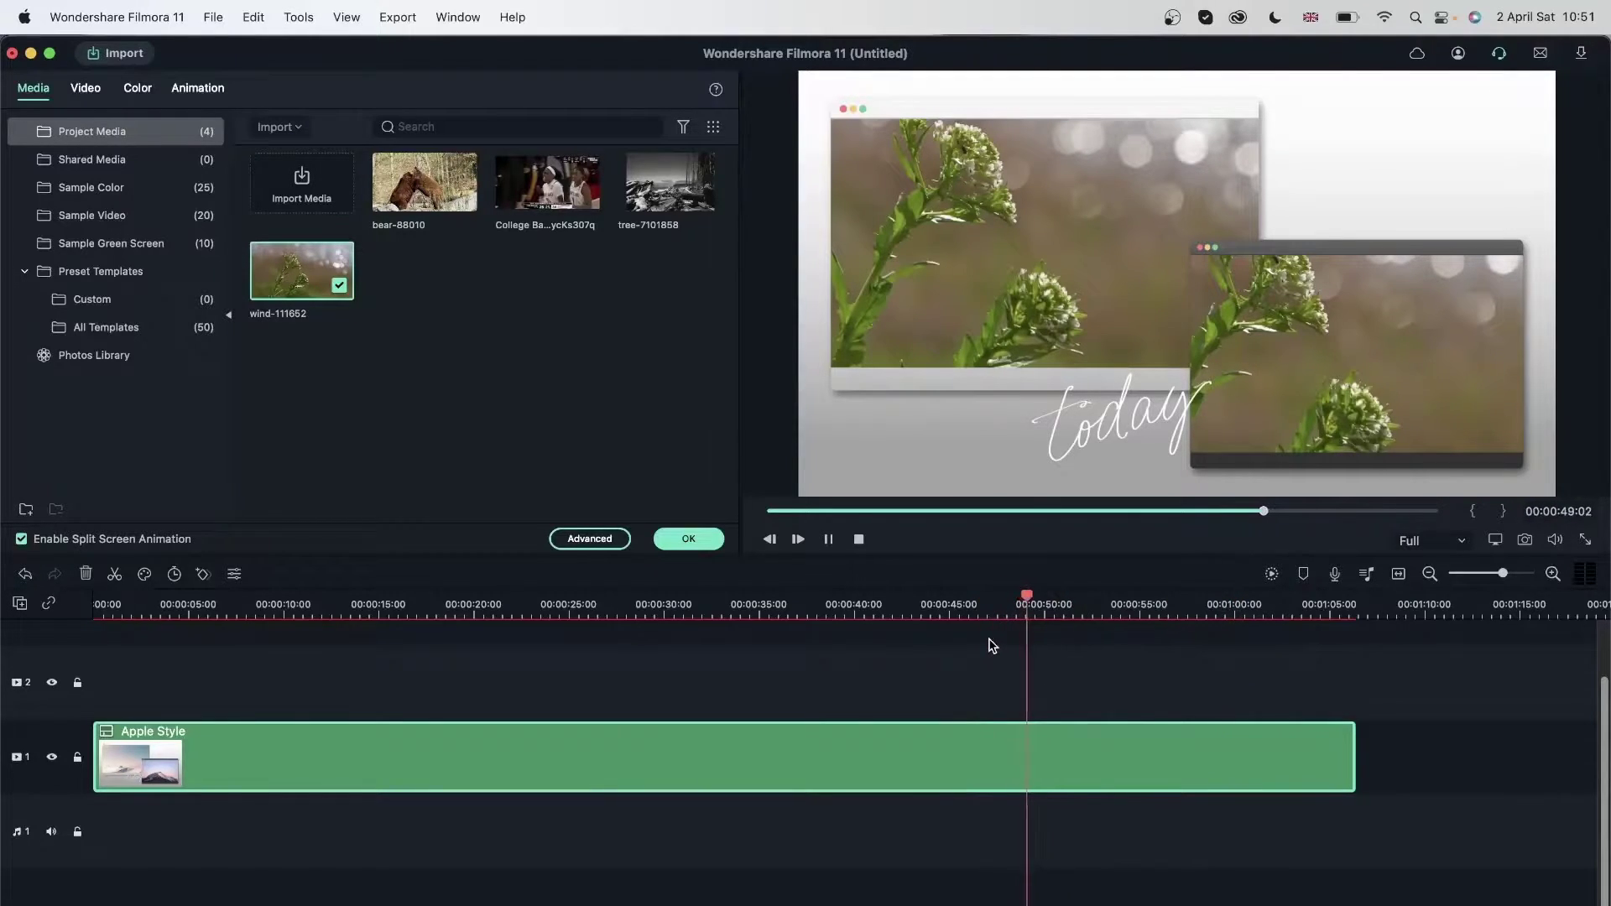
key("space")
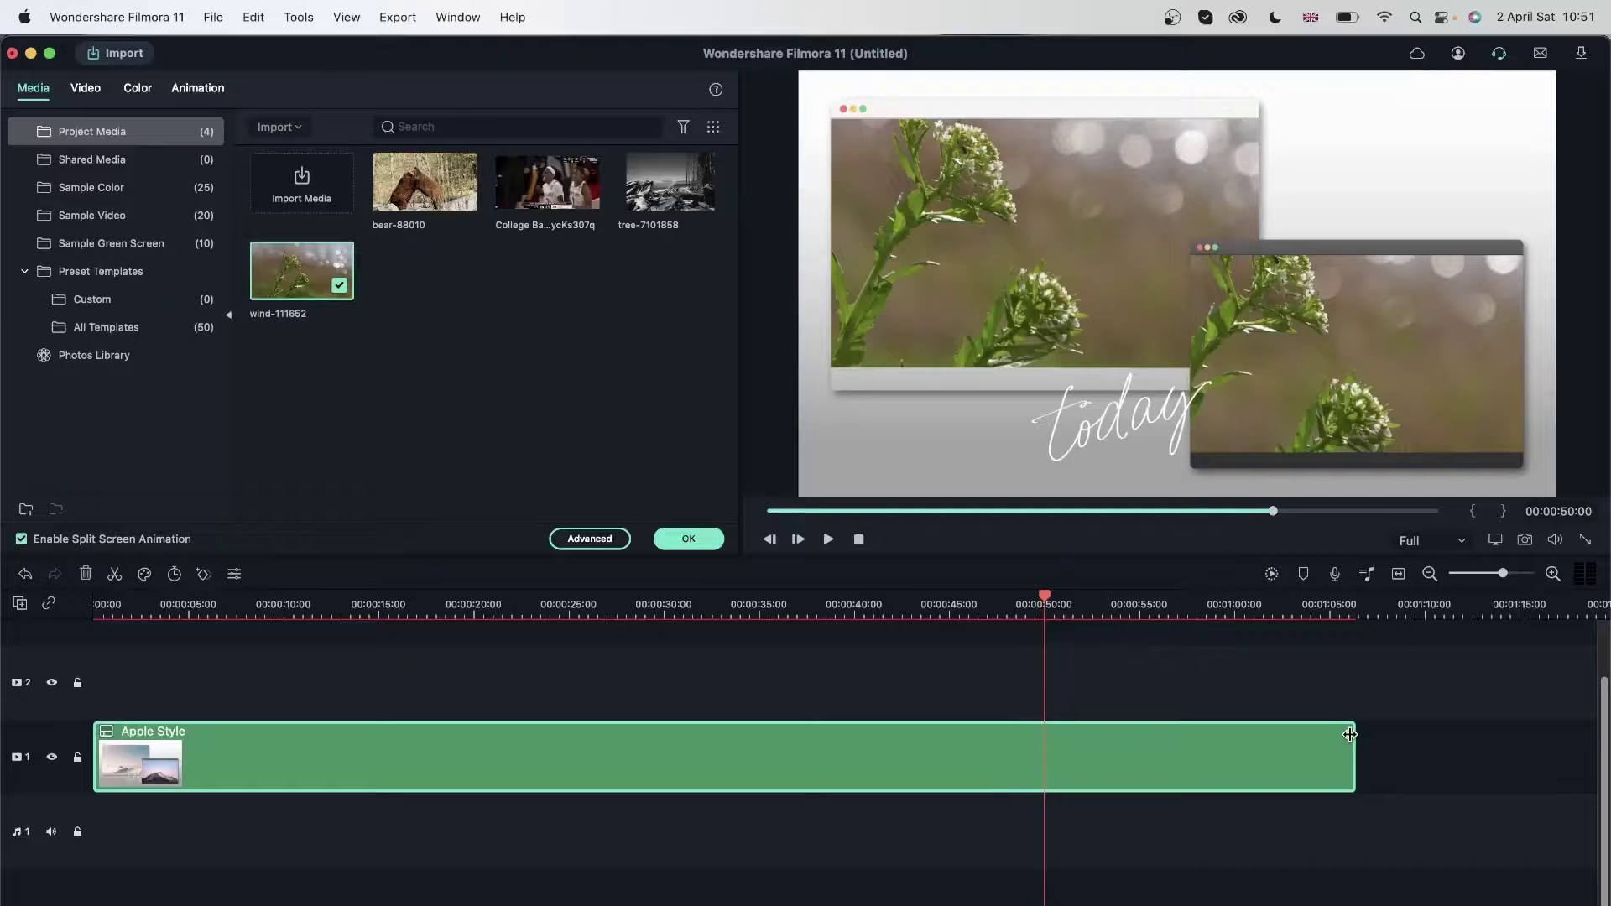
left_click_drag(1350, 734, 1396, 734)
key("space")
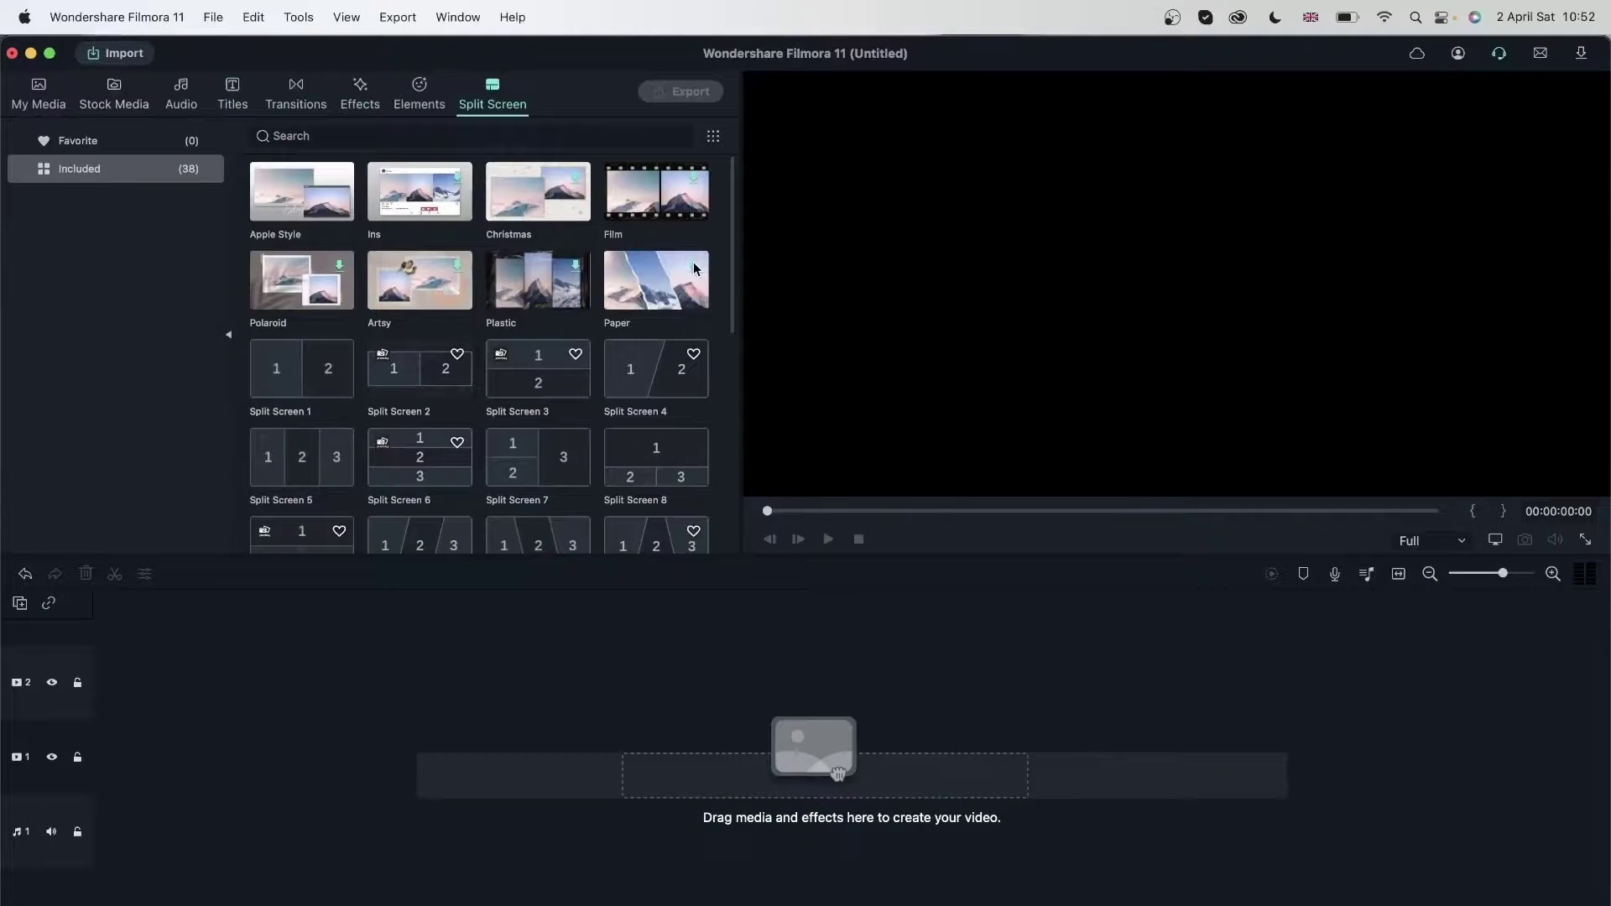
Step: Drop the Paper template on the timeline, then load bear into zone 1, wind into zone 3, tree into zone 2
left_click_drag(694, 268, 110, 762)
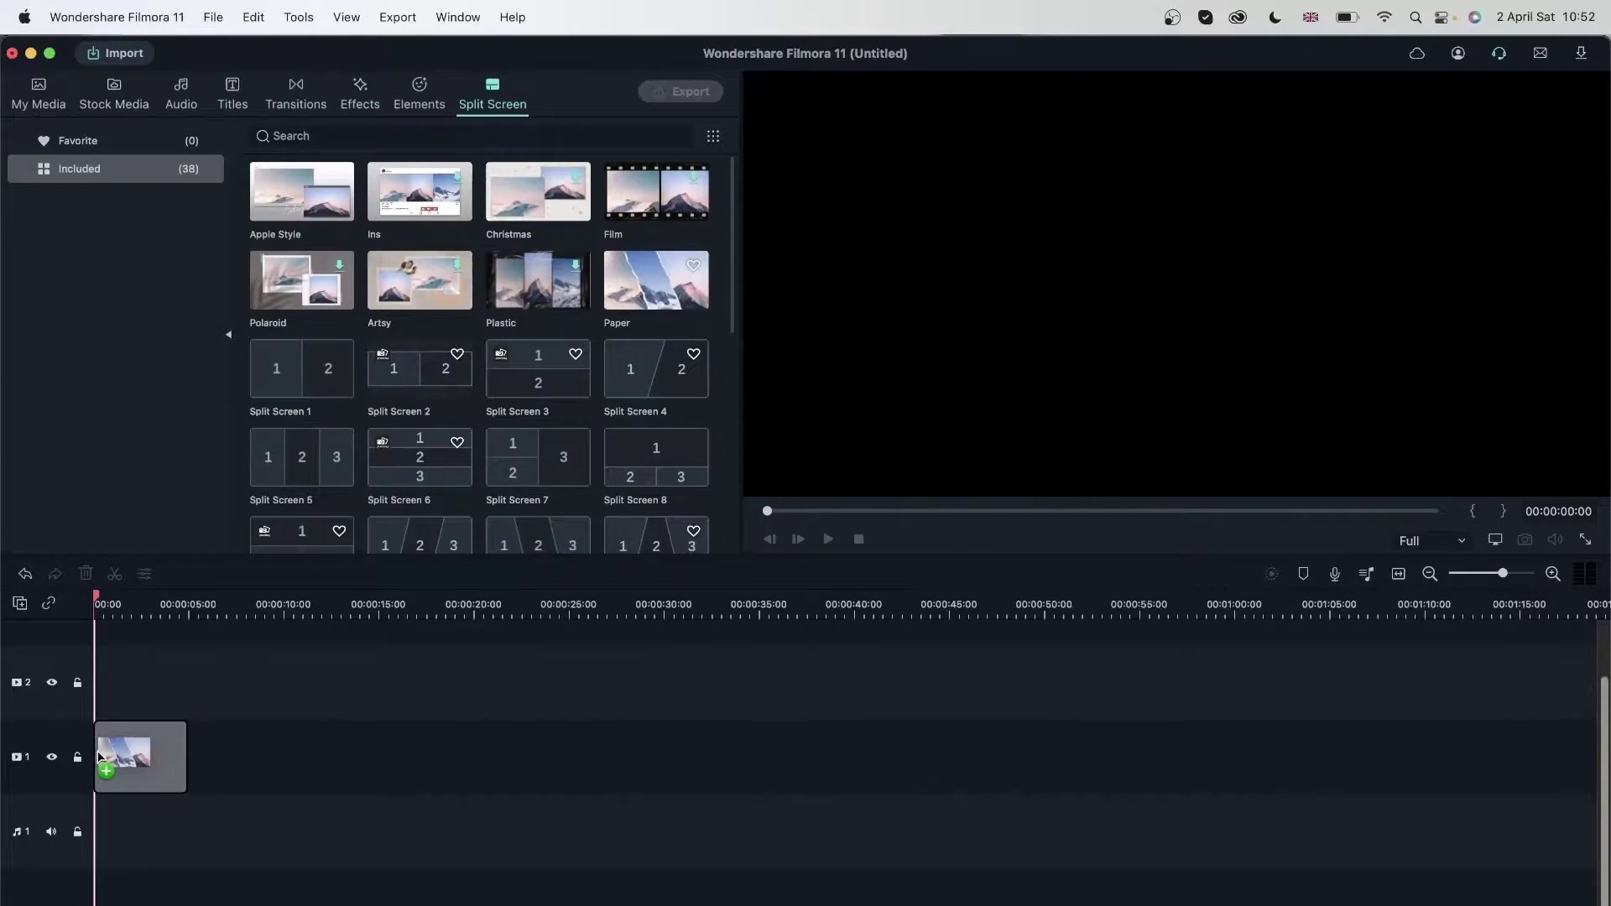
double_click(117, 762)
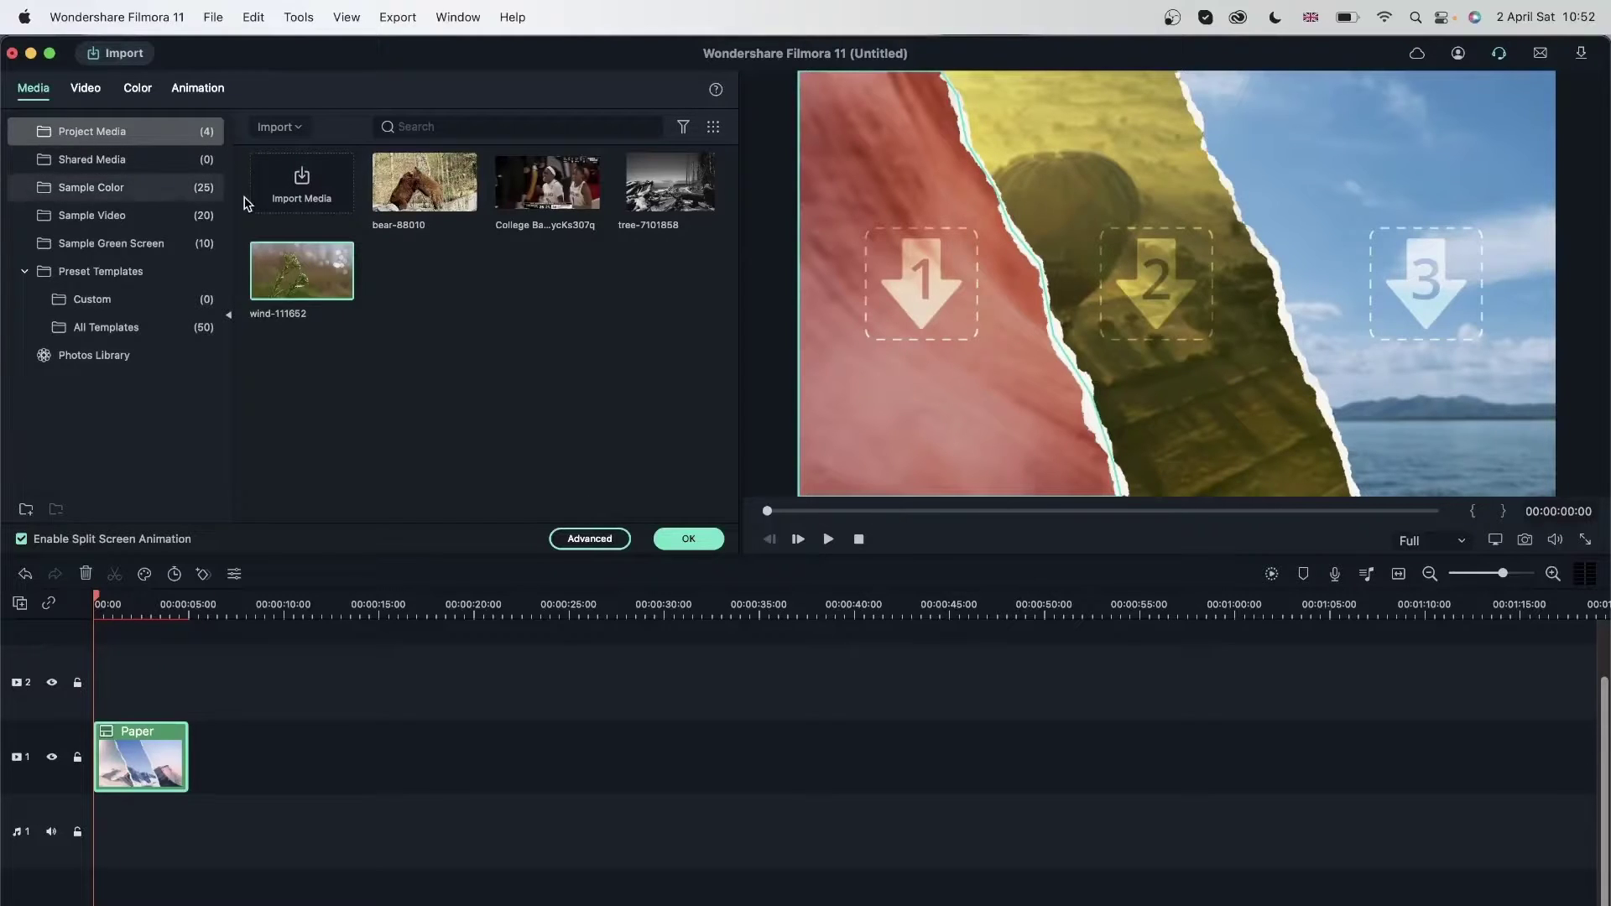
left_click_drag(398, 213, 909, 309)
left_click_drag(336, 290, 1459, 272)
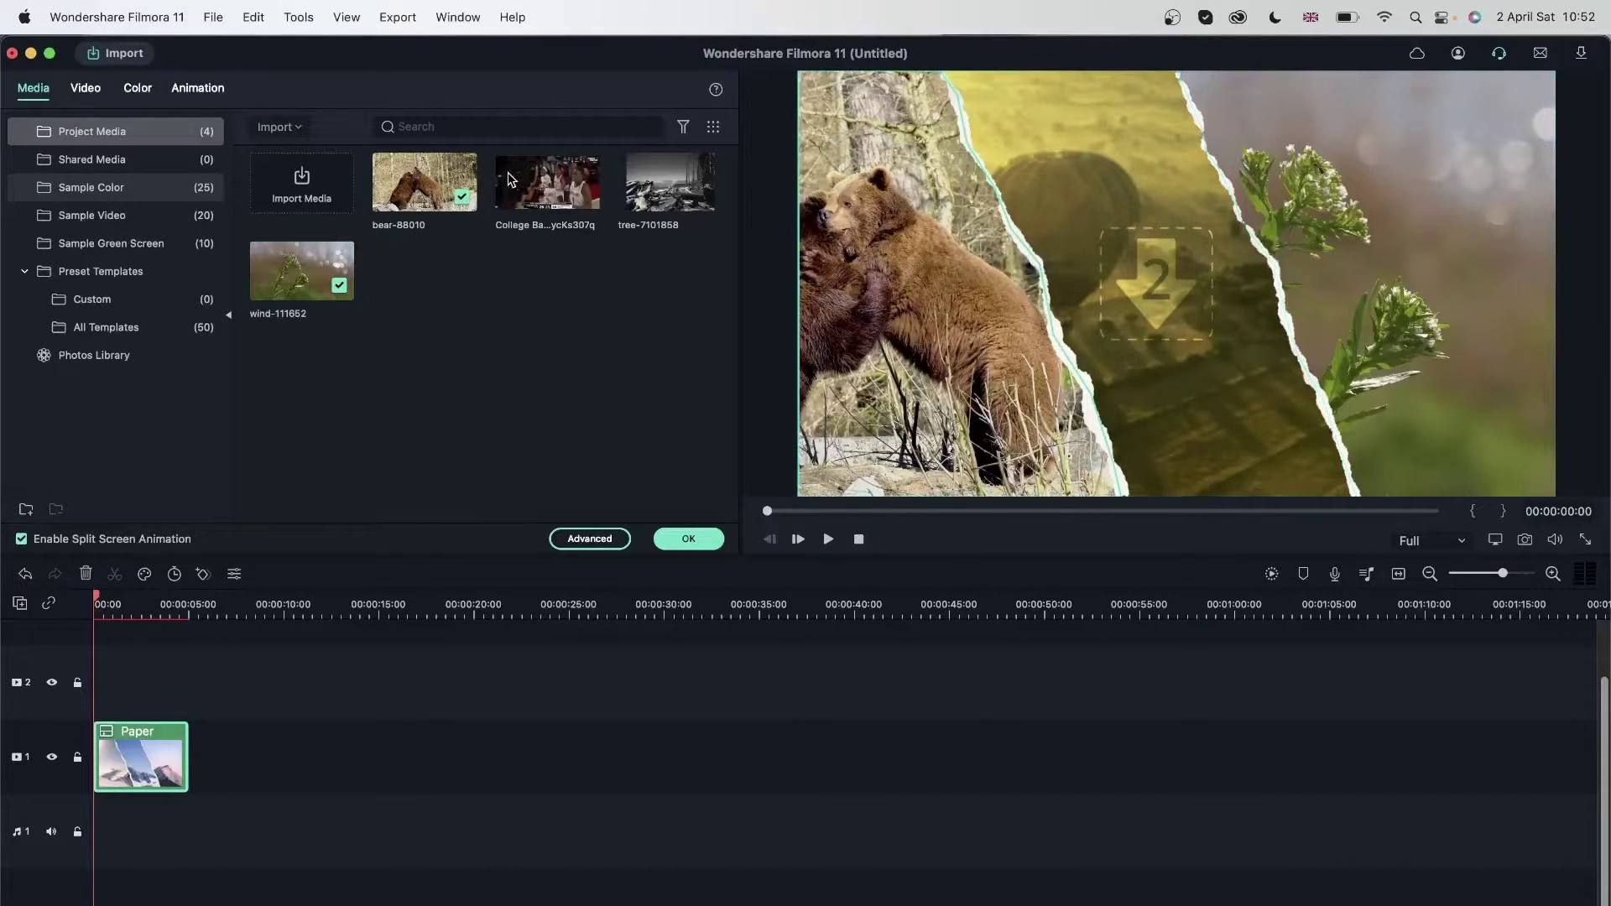
left_click_drag(649, 183, 1156, 284)
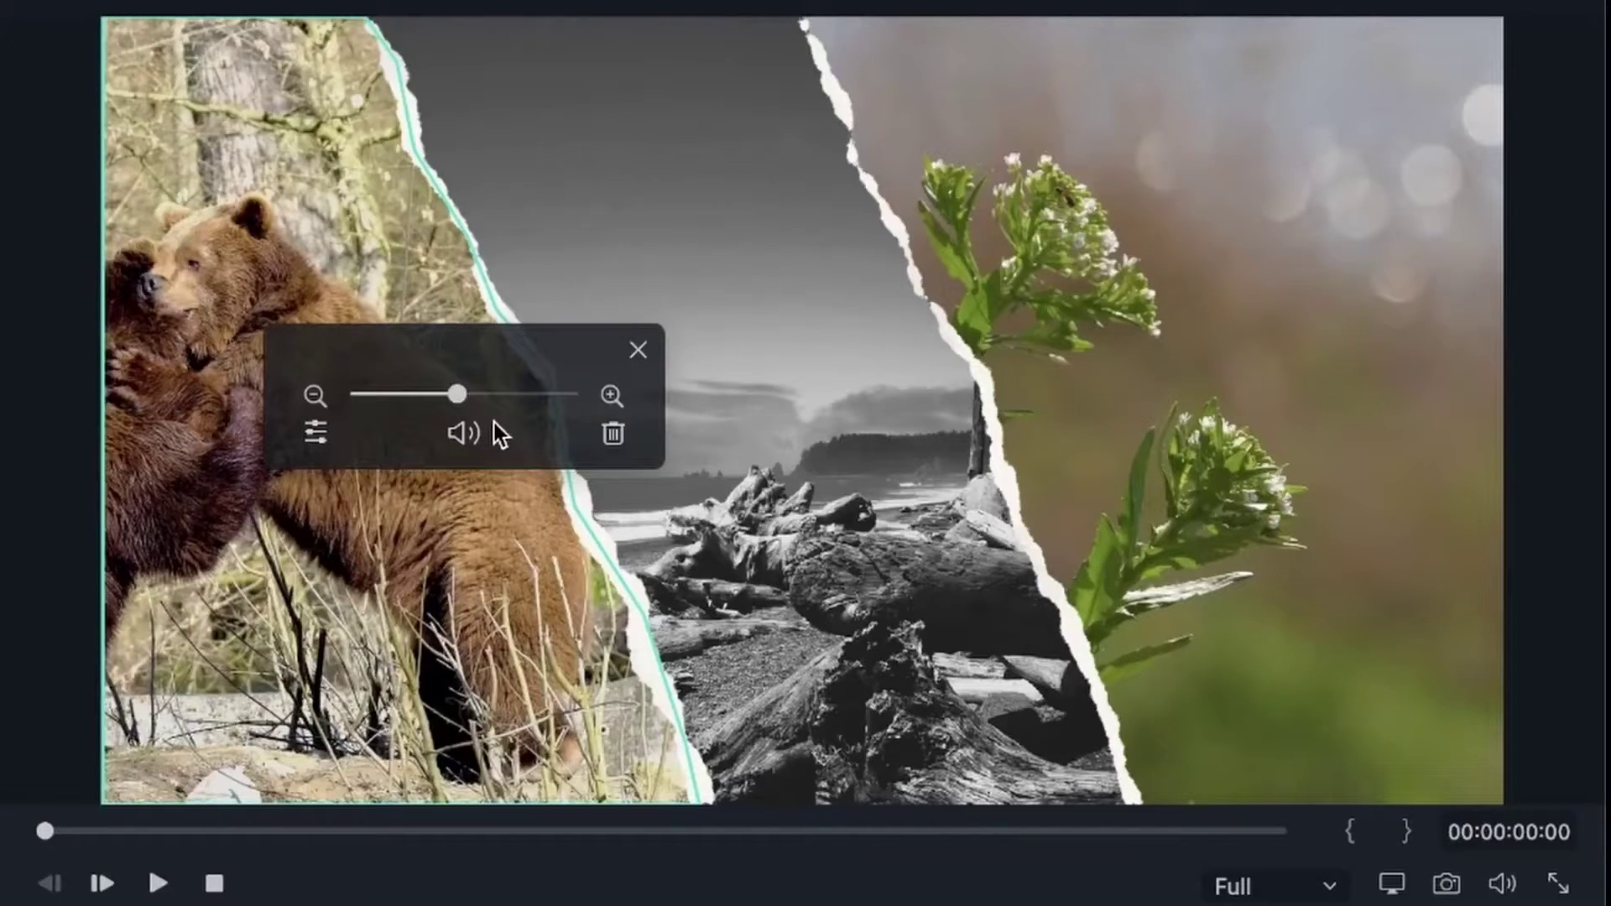
Step: Shrink the bear footage in zone 1 over four zoom-out steps, then enlarge it to fill the zone again
left_click(317, 395)
left_click(317, 394)
left_click(317, 395)
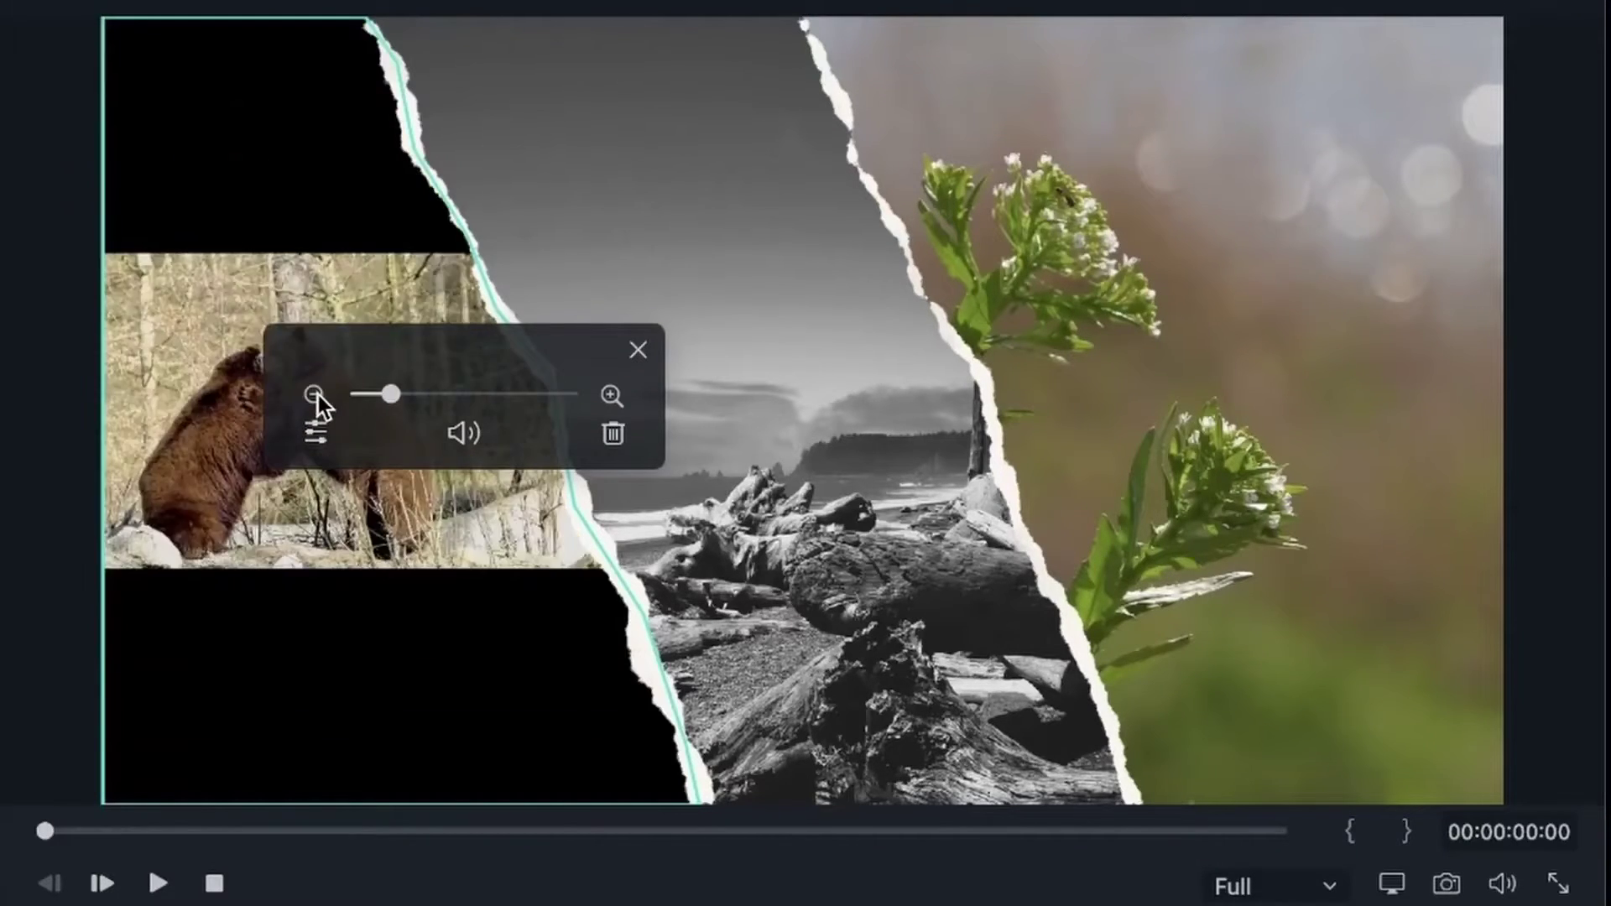
left_click(318, 395)
left_click(620, 398)
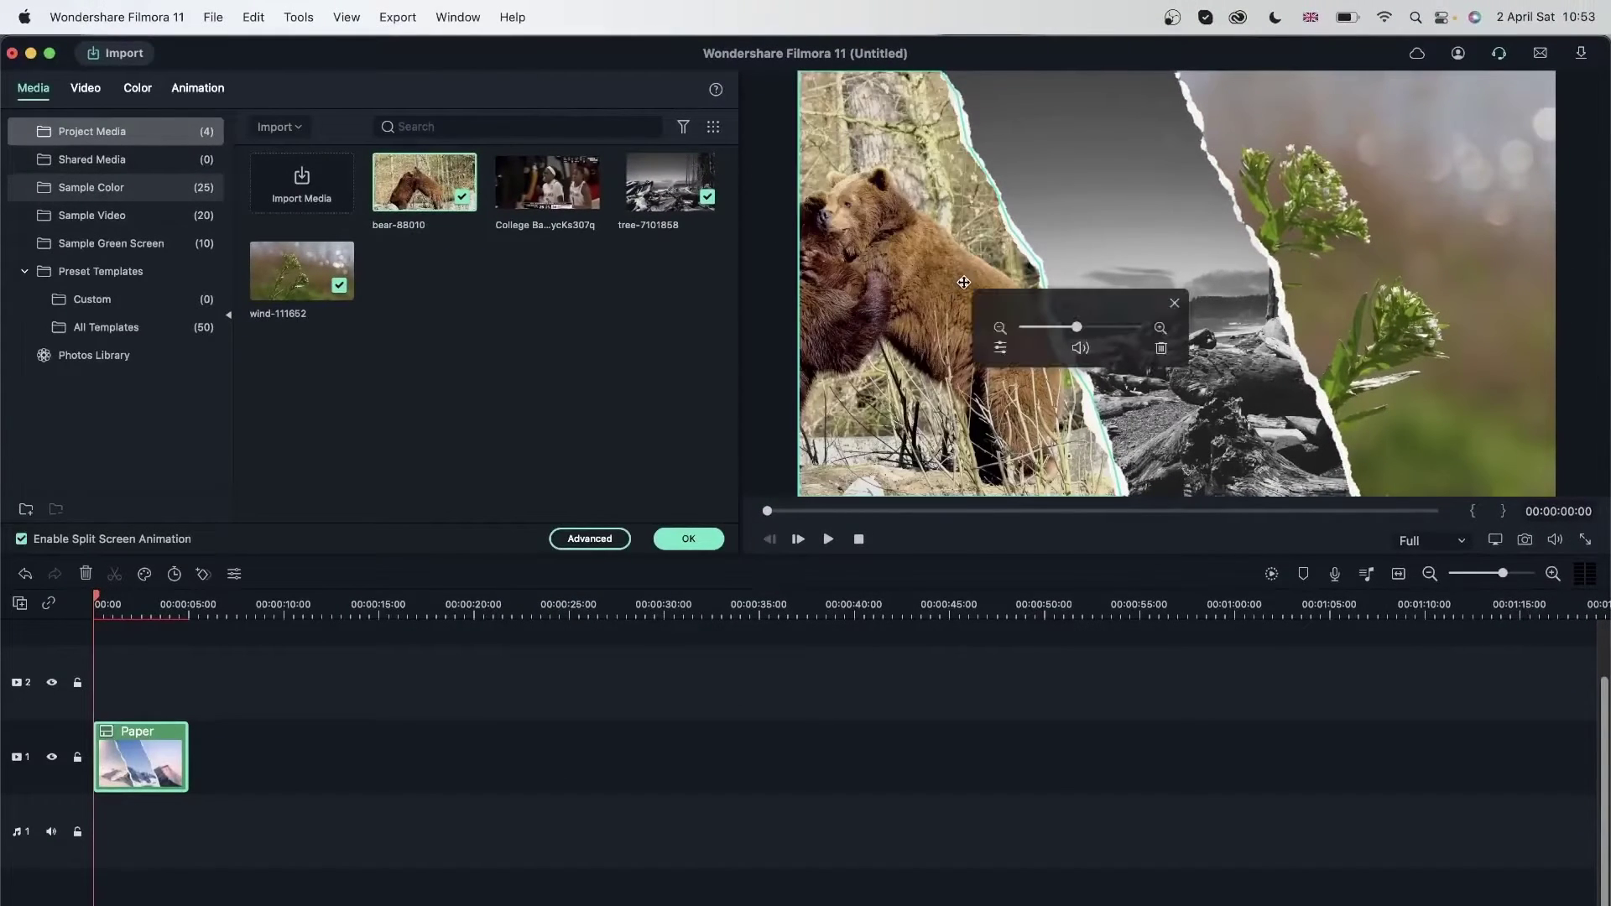
Step: Open Advanced Split Screen Edit, inspect the wind, tree and bear layers, and scrub the preview
left_click(1000, 349)
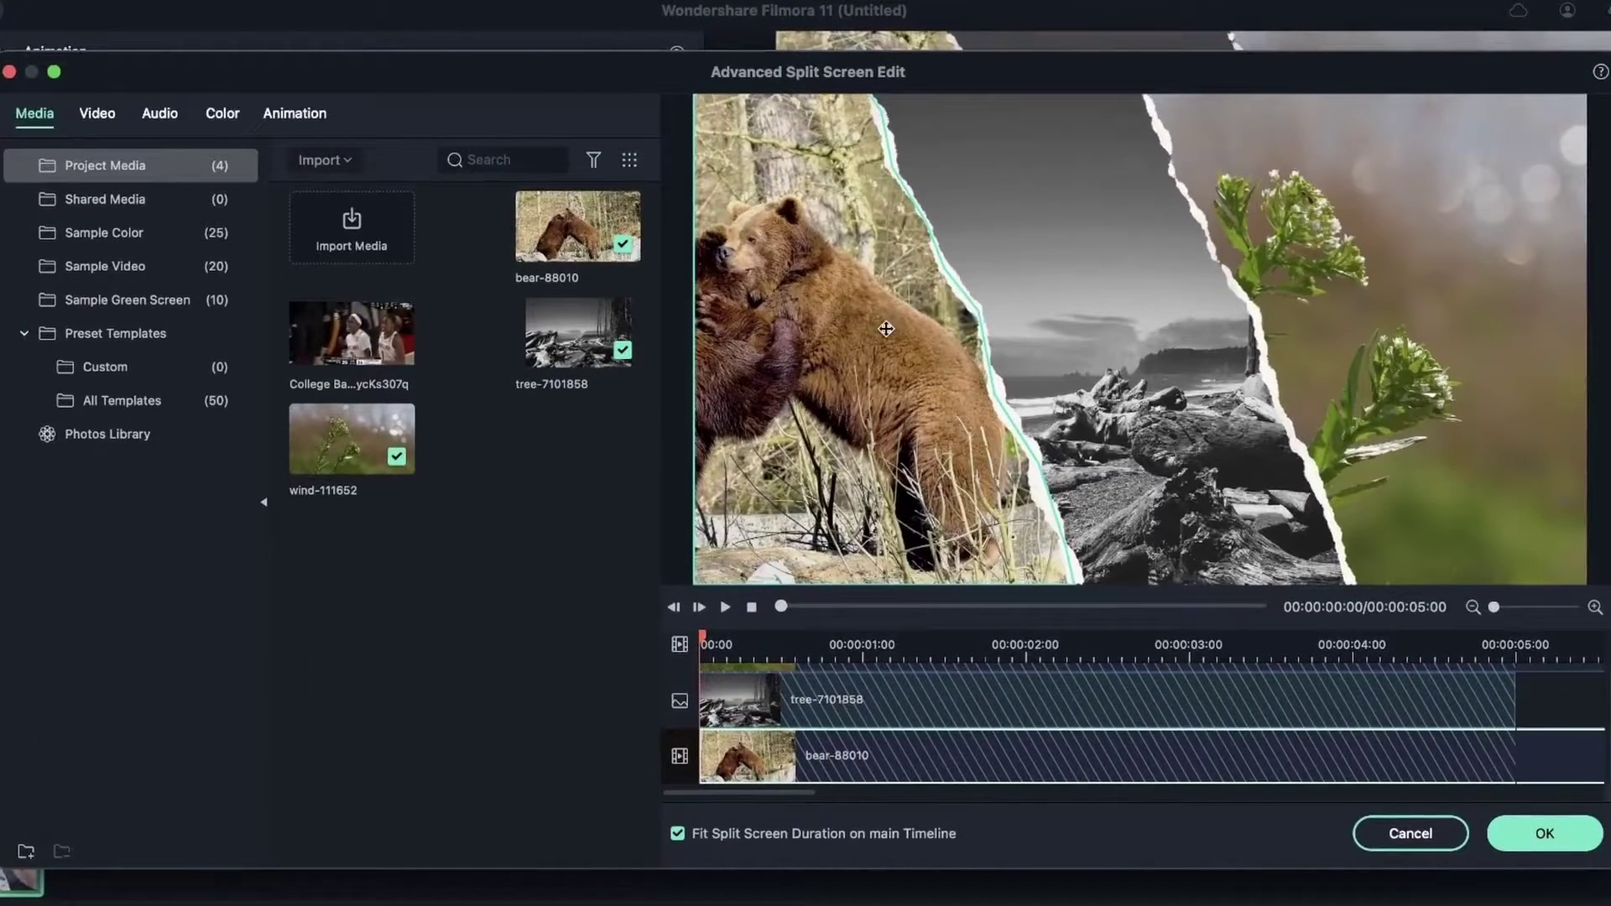
scroll(836, 747, "up", 2)
left_click(809, 695)
left_click(869, 749)
scroll(881, 743, "down", 1)
left_click(881, 755)
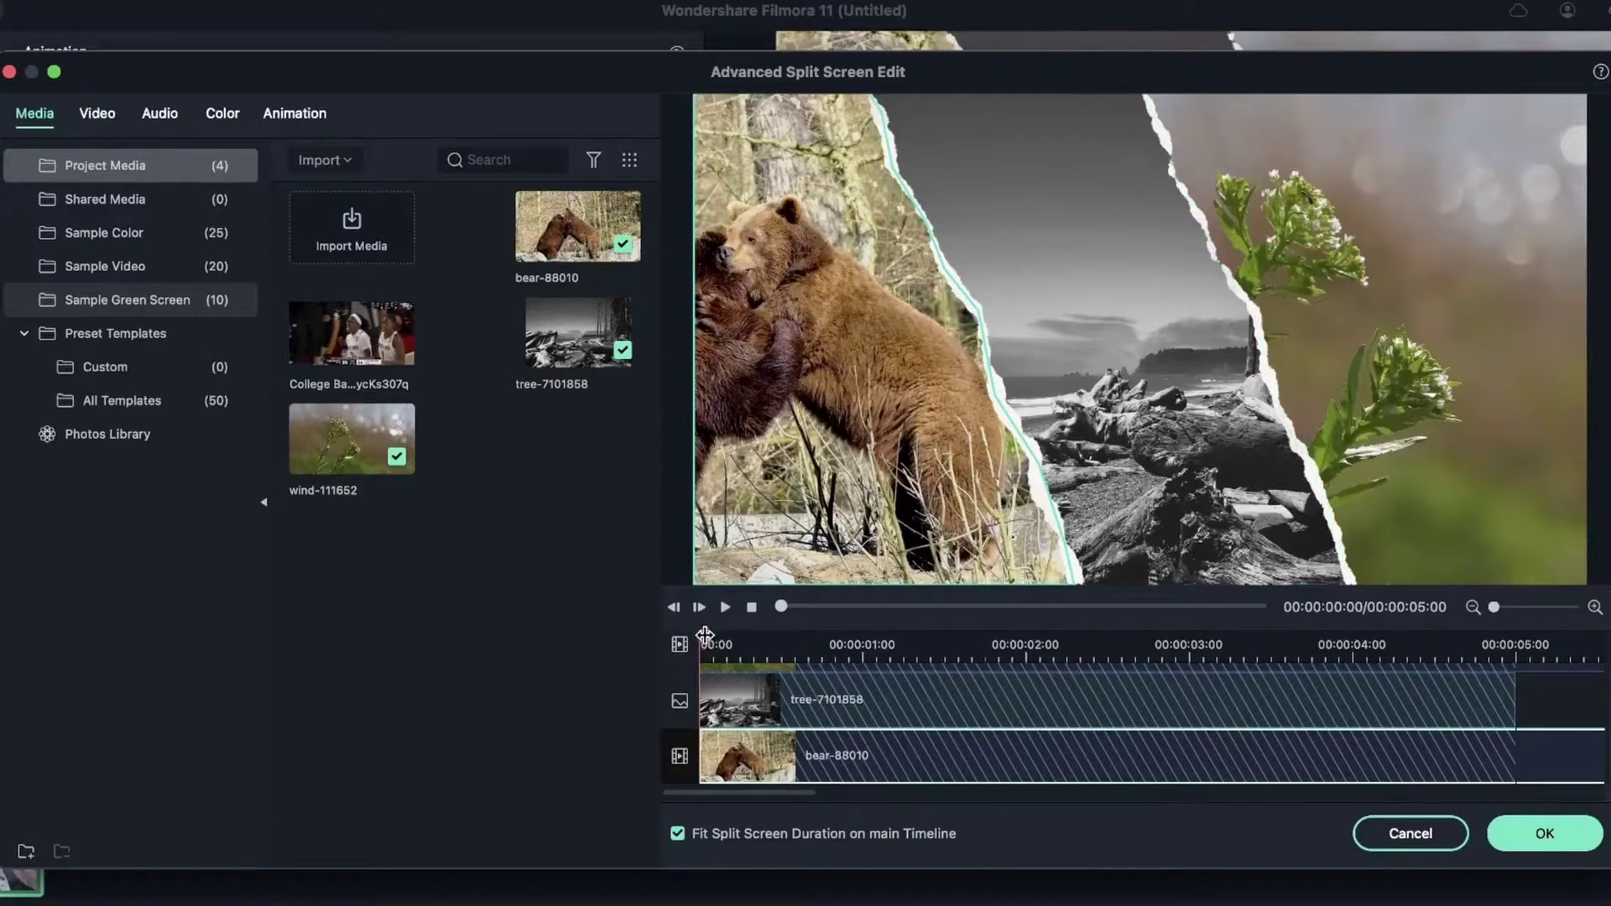
left_click_drag(705, 638, 1087, 696)
left_click_drag(1495, 607, 1438, 621)
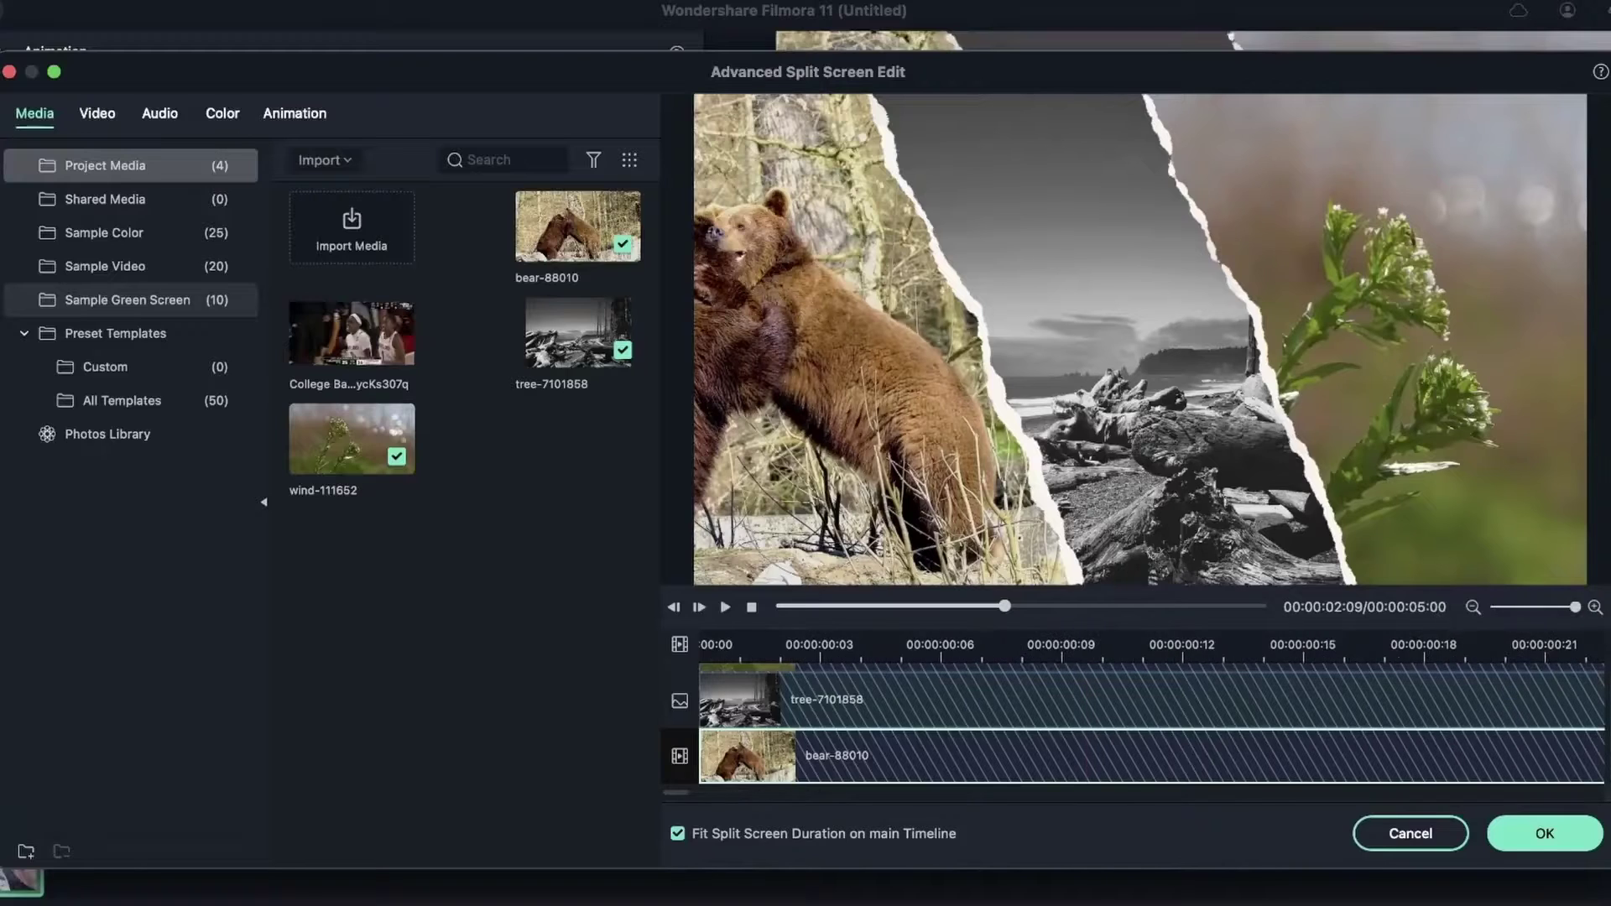
left_click_drag(1003, 608, 861, 621)
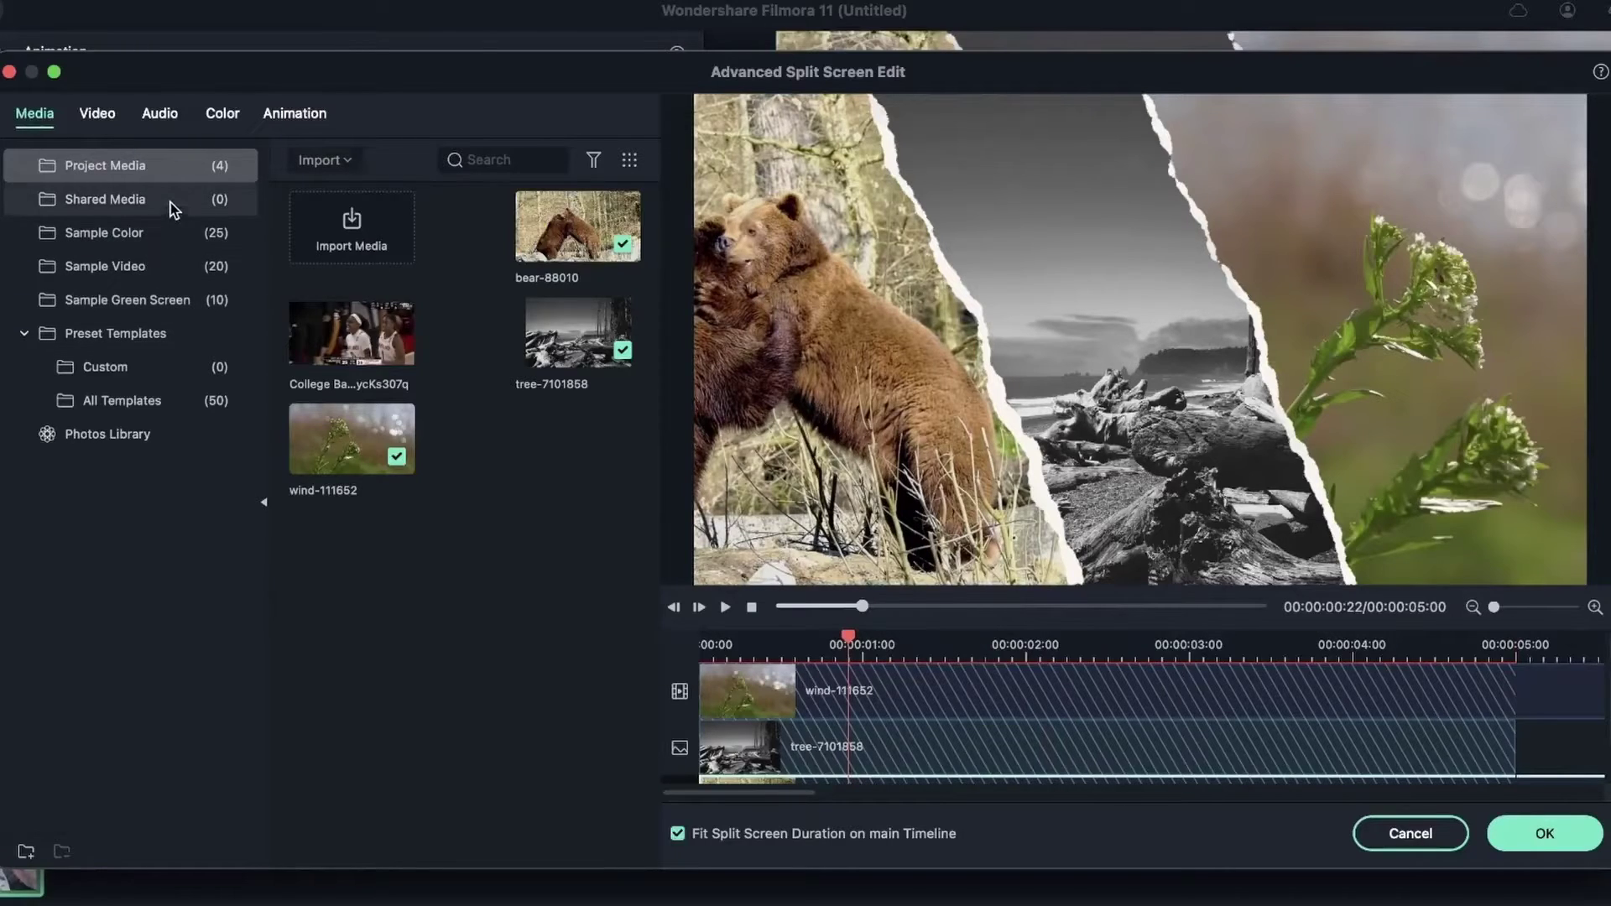
Step: Download the Gradient 2 sample colour and drop it onto the middle panel
left_click(169, 201)
left_click(162, 236)
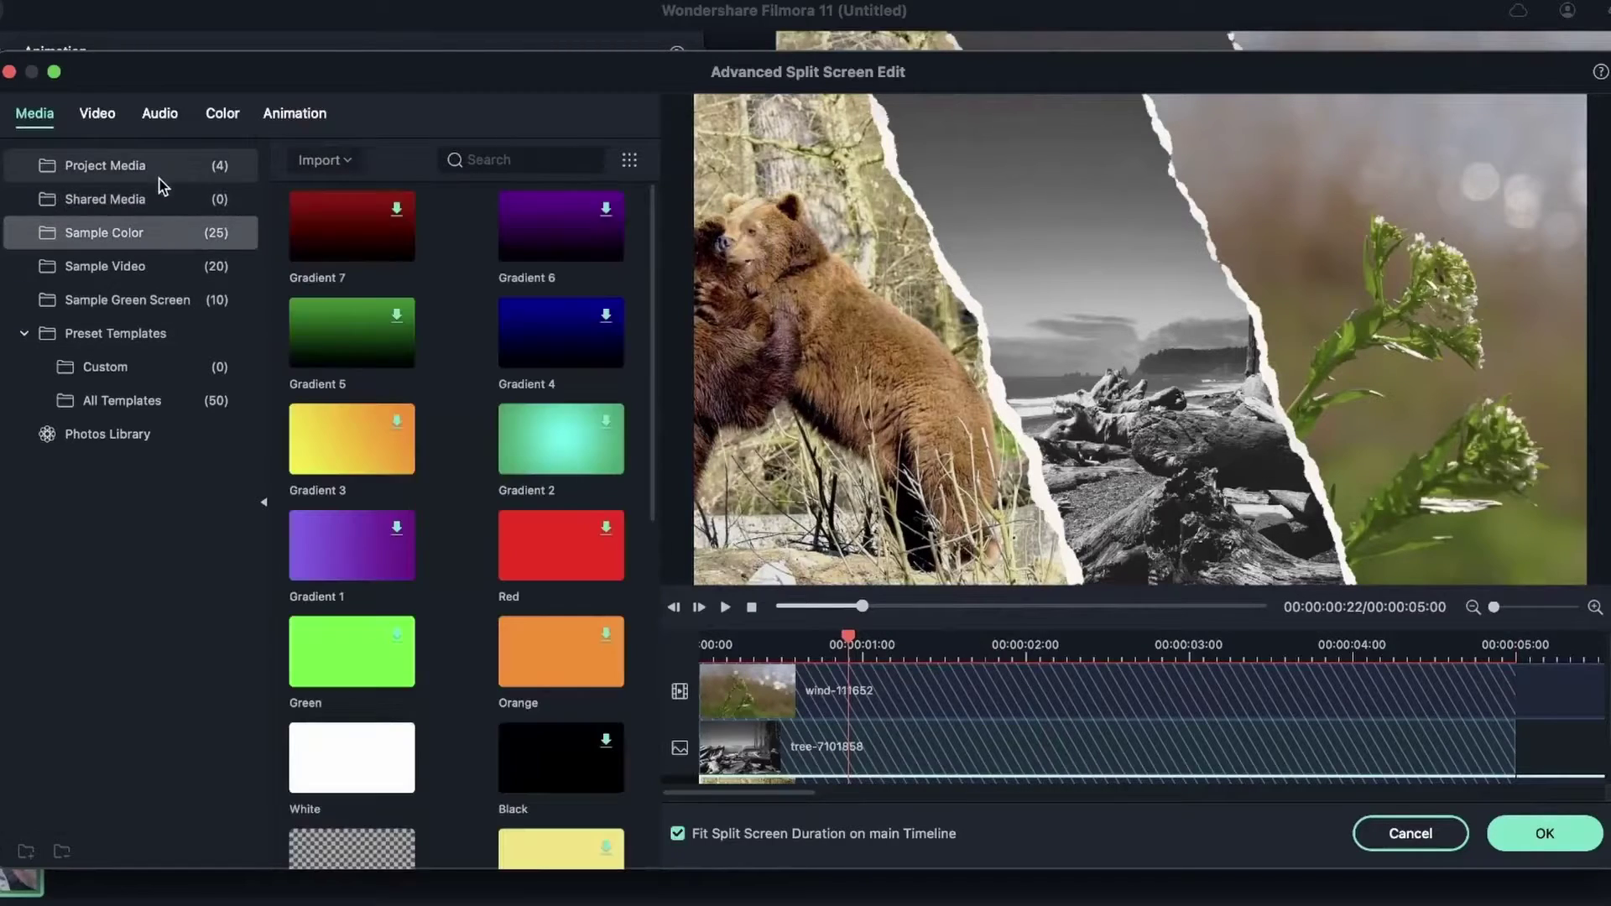
left_click(602, 417)
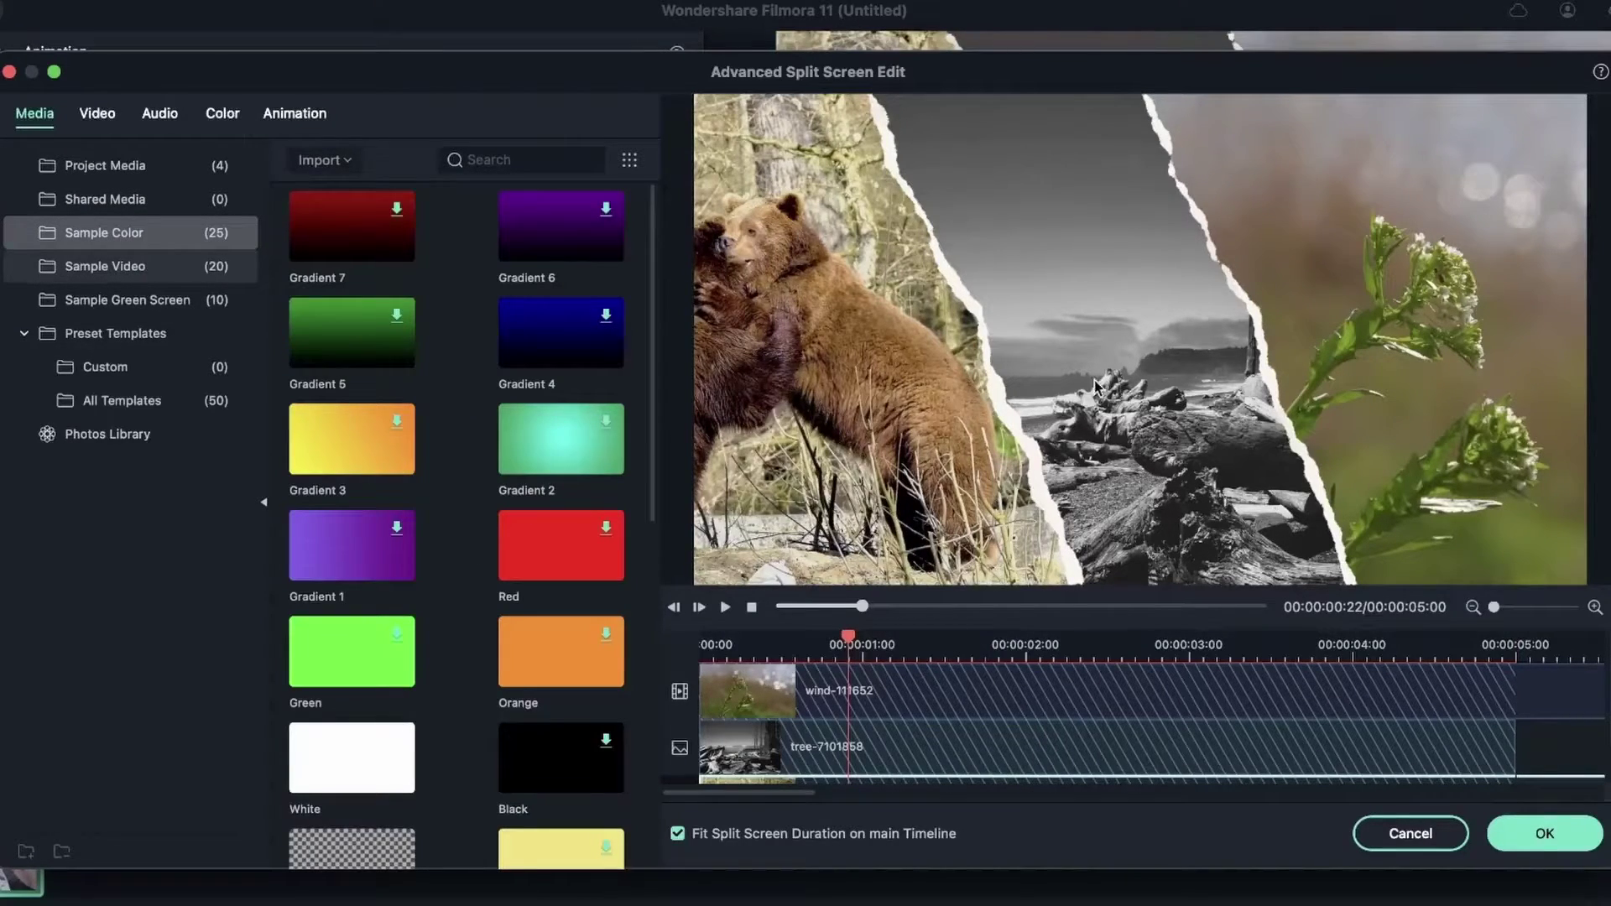
left_click_drag(554, 450, 1092, 353)
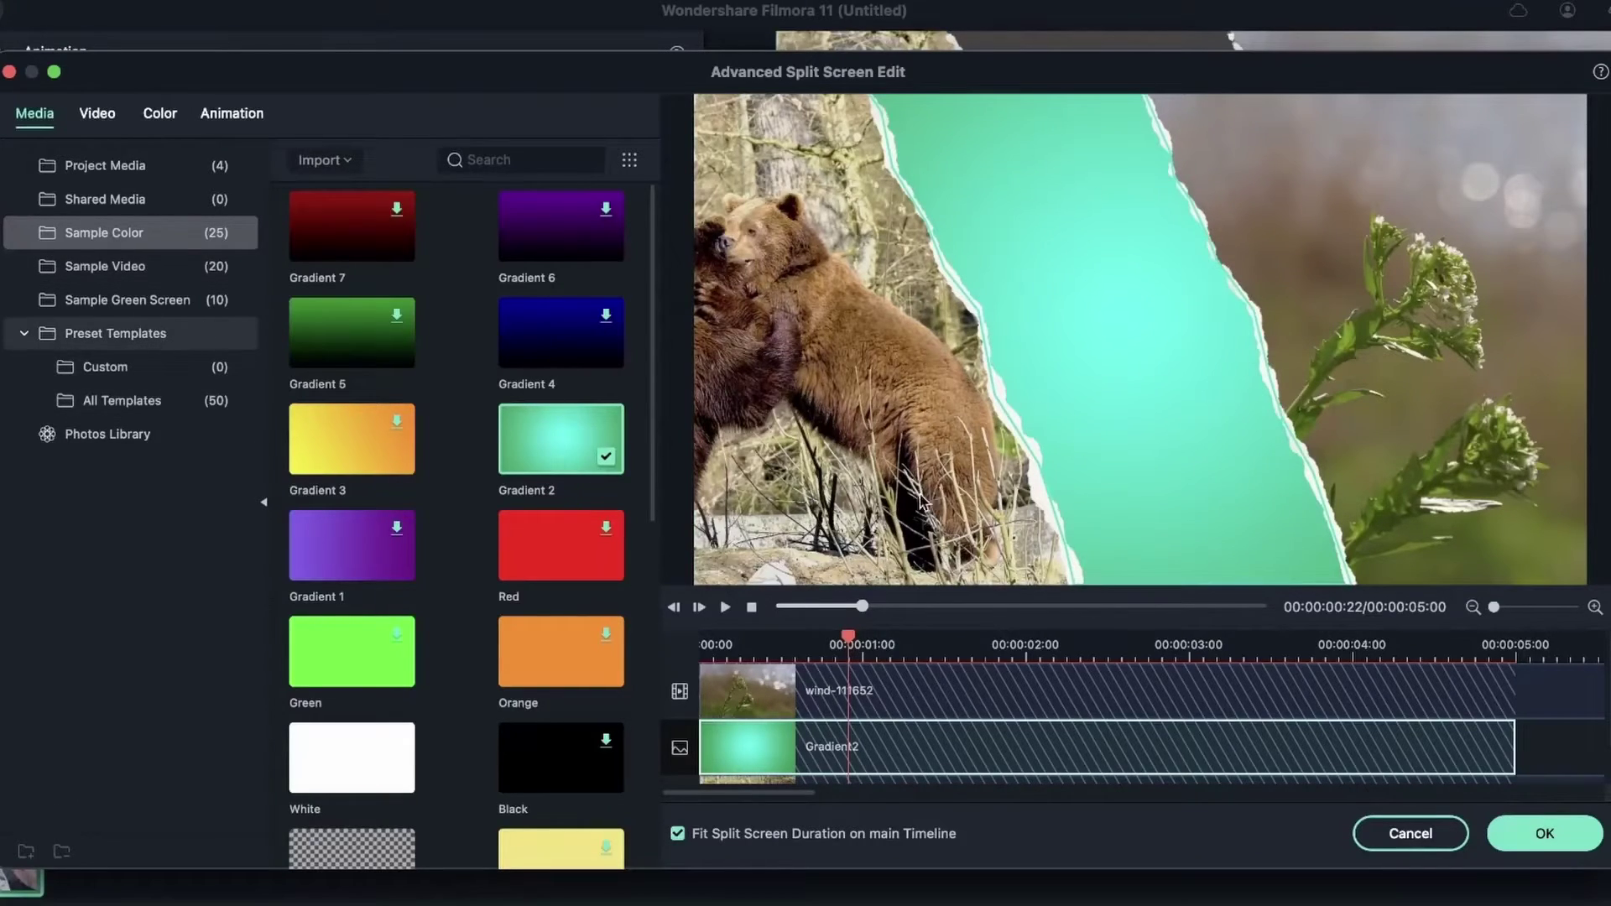
Step: Resize and reposition the flower clip in the right panel via Transform Scale and Position
left_click(95, 113)
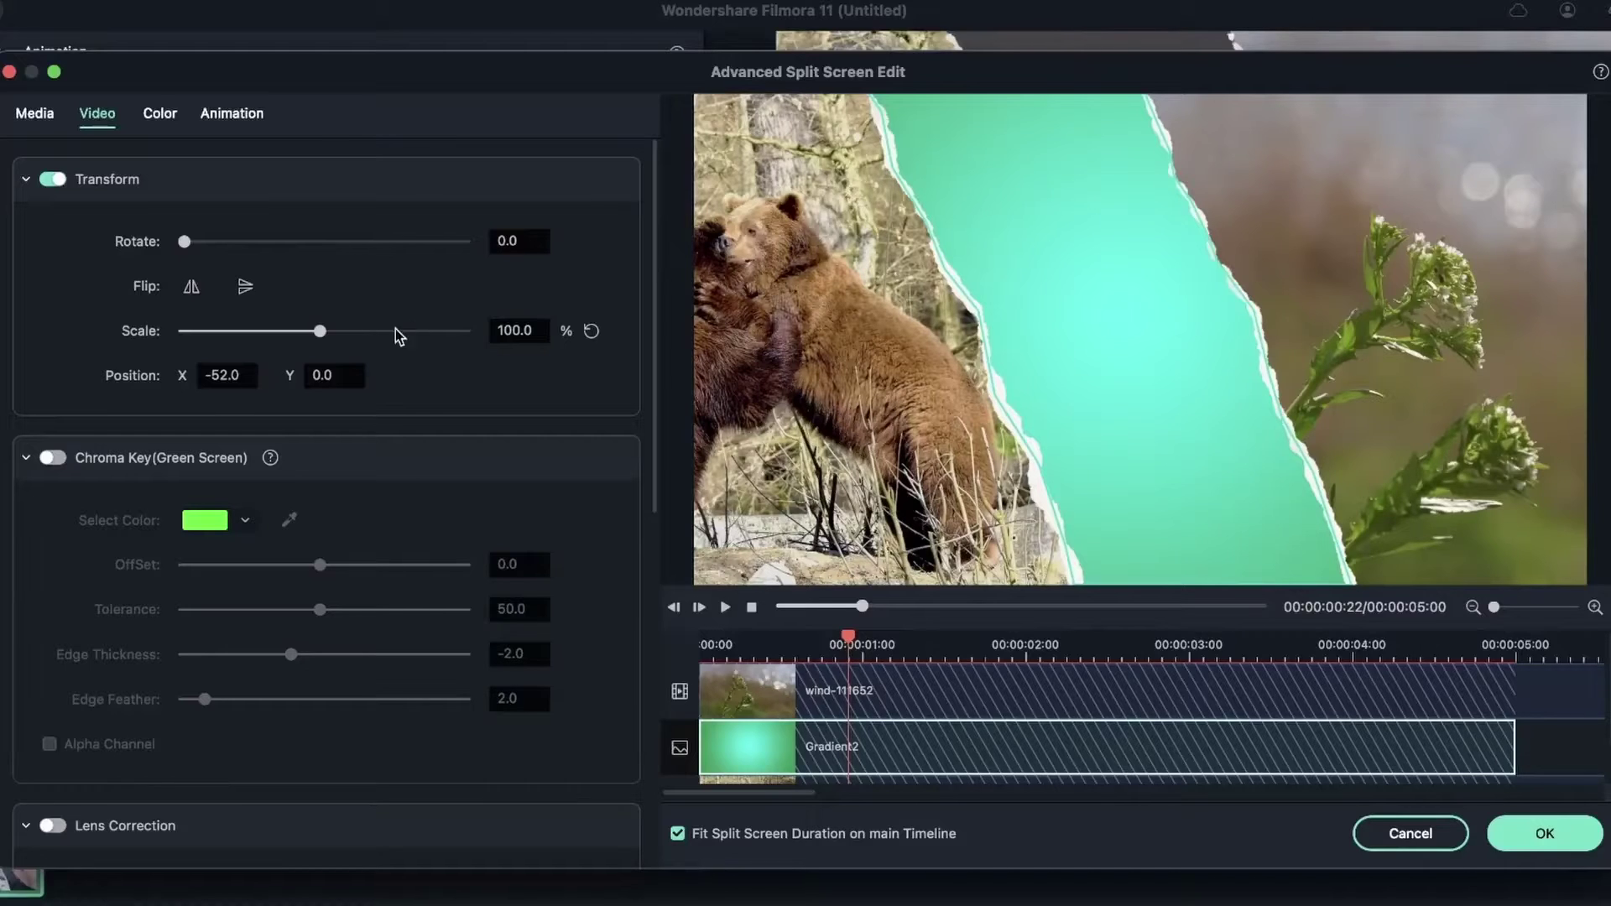
left_click(1311, 266)
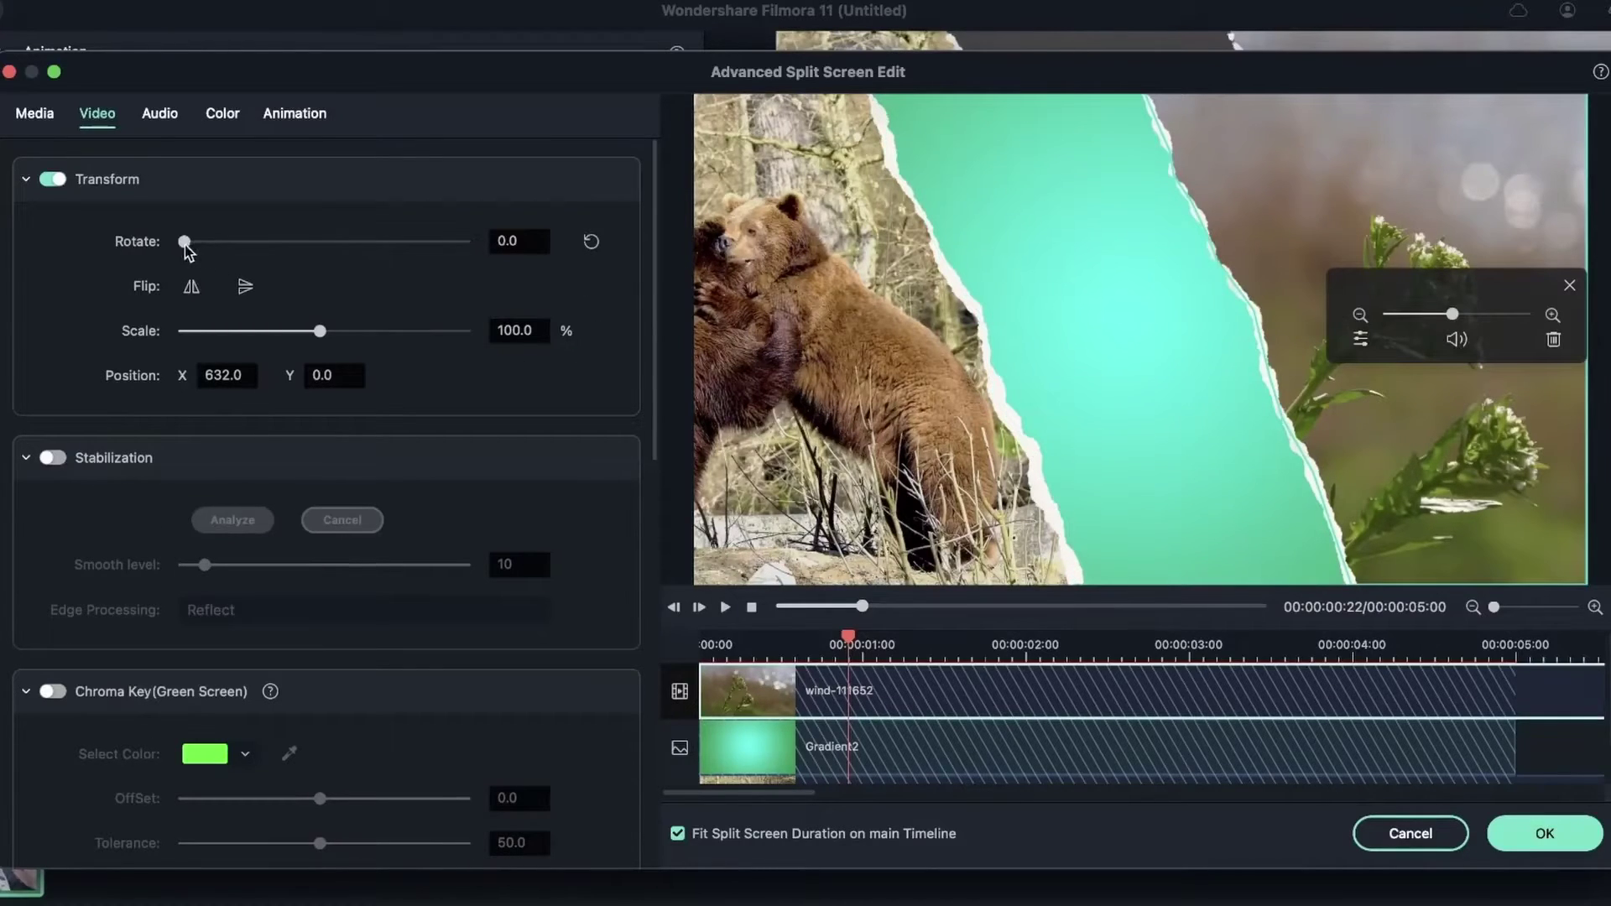
left_click_drag(184, 241, 141, 277)
left_click(198, 287)
left_click(244, 287)
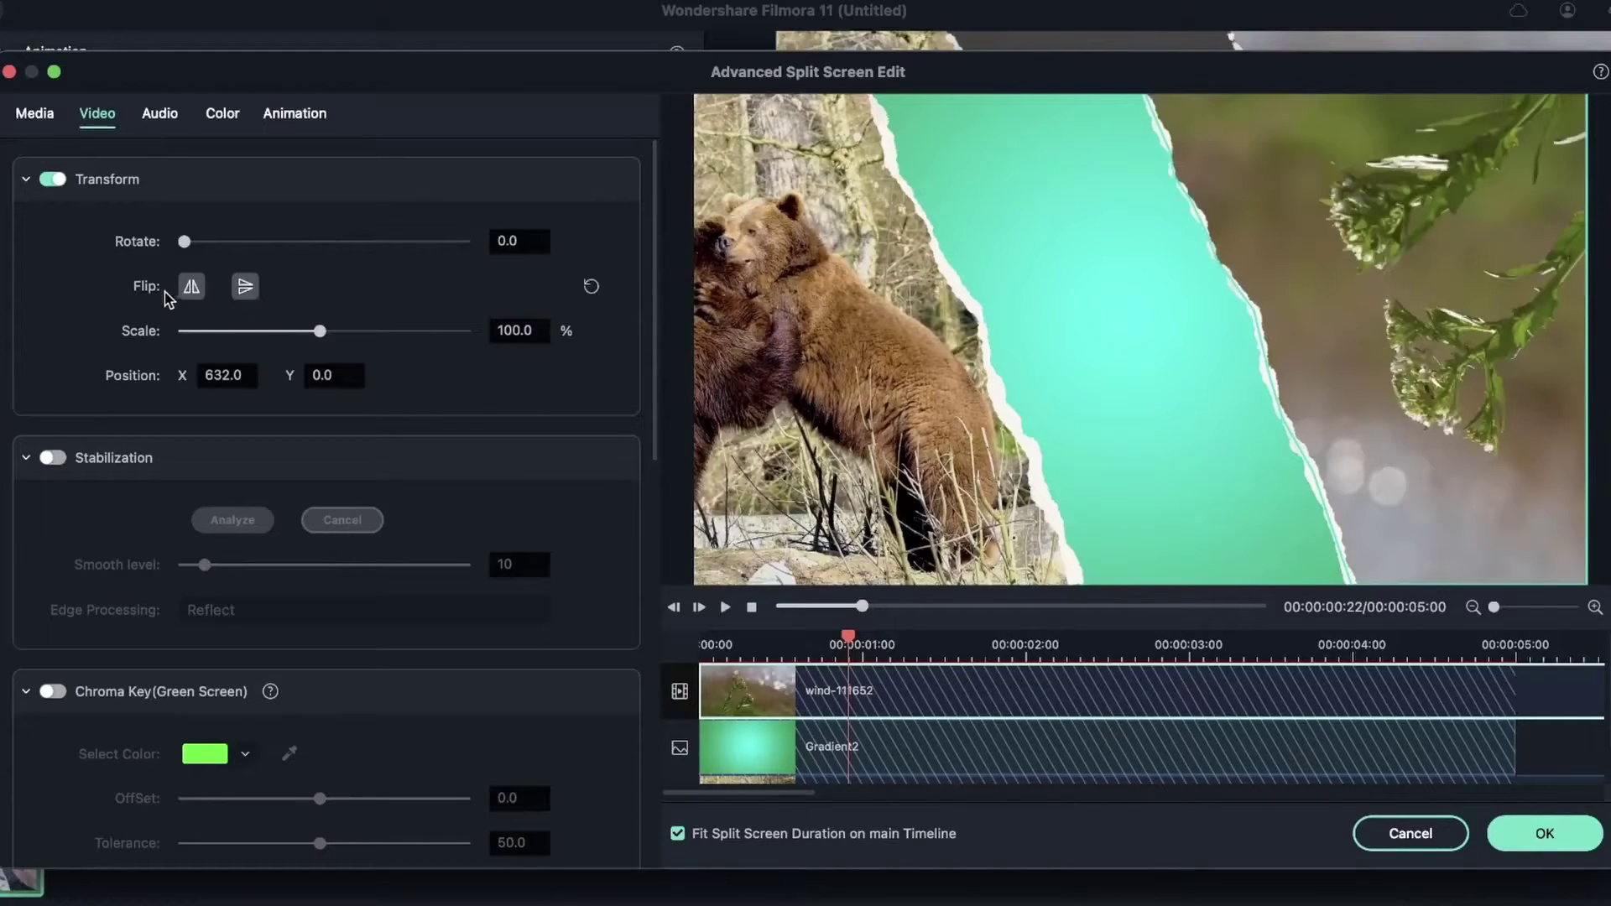
left_click(191, 287)
left_click(245, 287)
left_click_drag(317, 329, 197, 332)
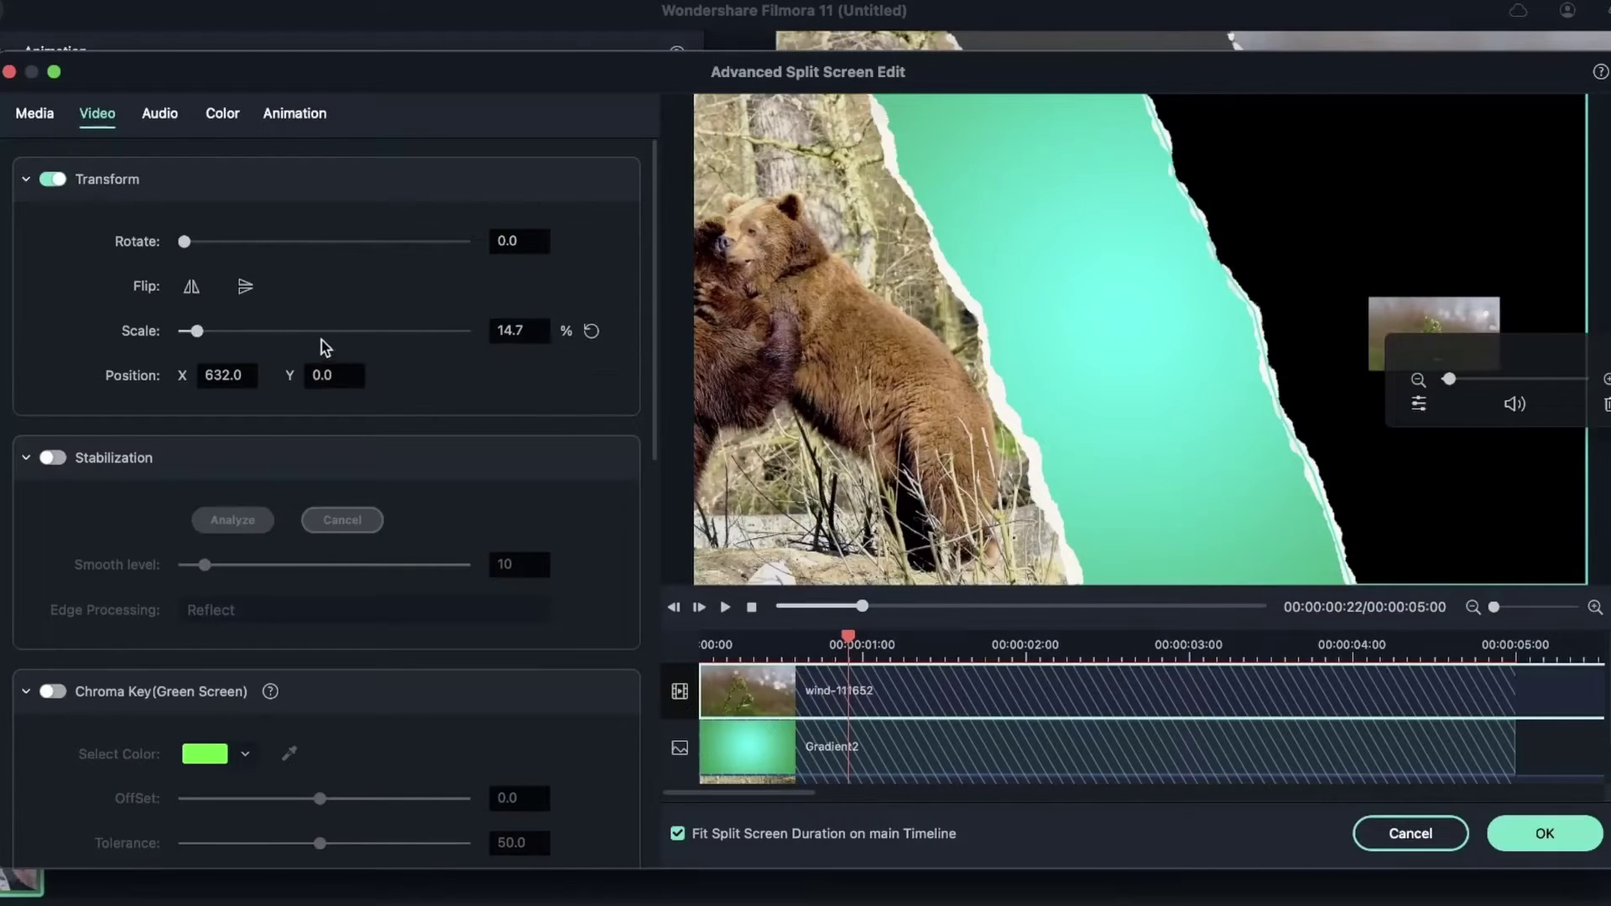
mouse_move(326, 334)
left_mouse_down()
mouse_move(464, 331)
mouse_move(278, 333)
mouse_move(380, 331)
mouse_move(319, 334)
left_mouse_up()
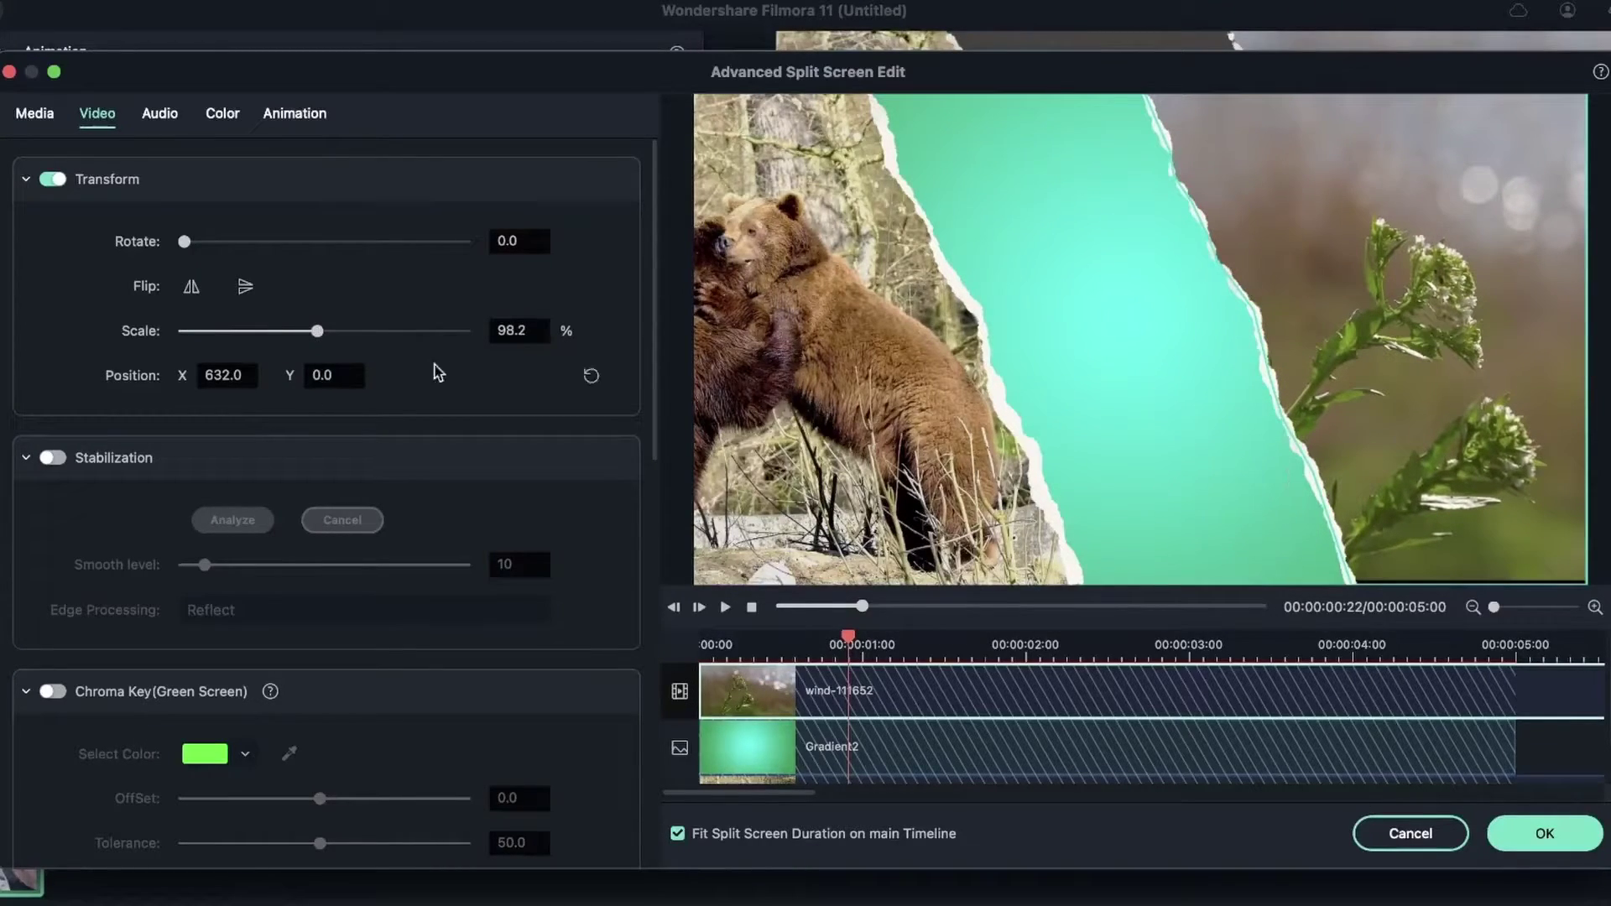
left_click_drag(322, 375, 386, 376)
left_click_drag(184, 375, 418, 452)
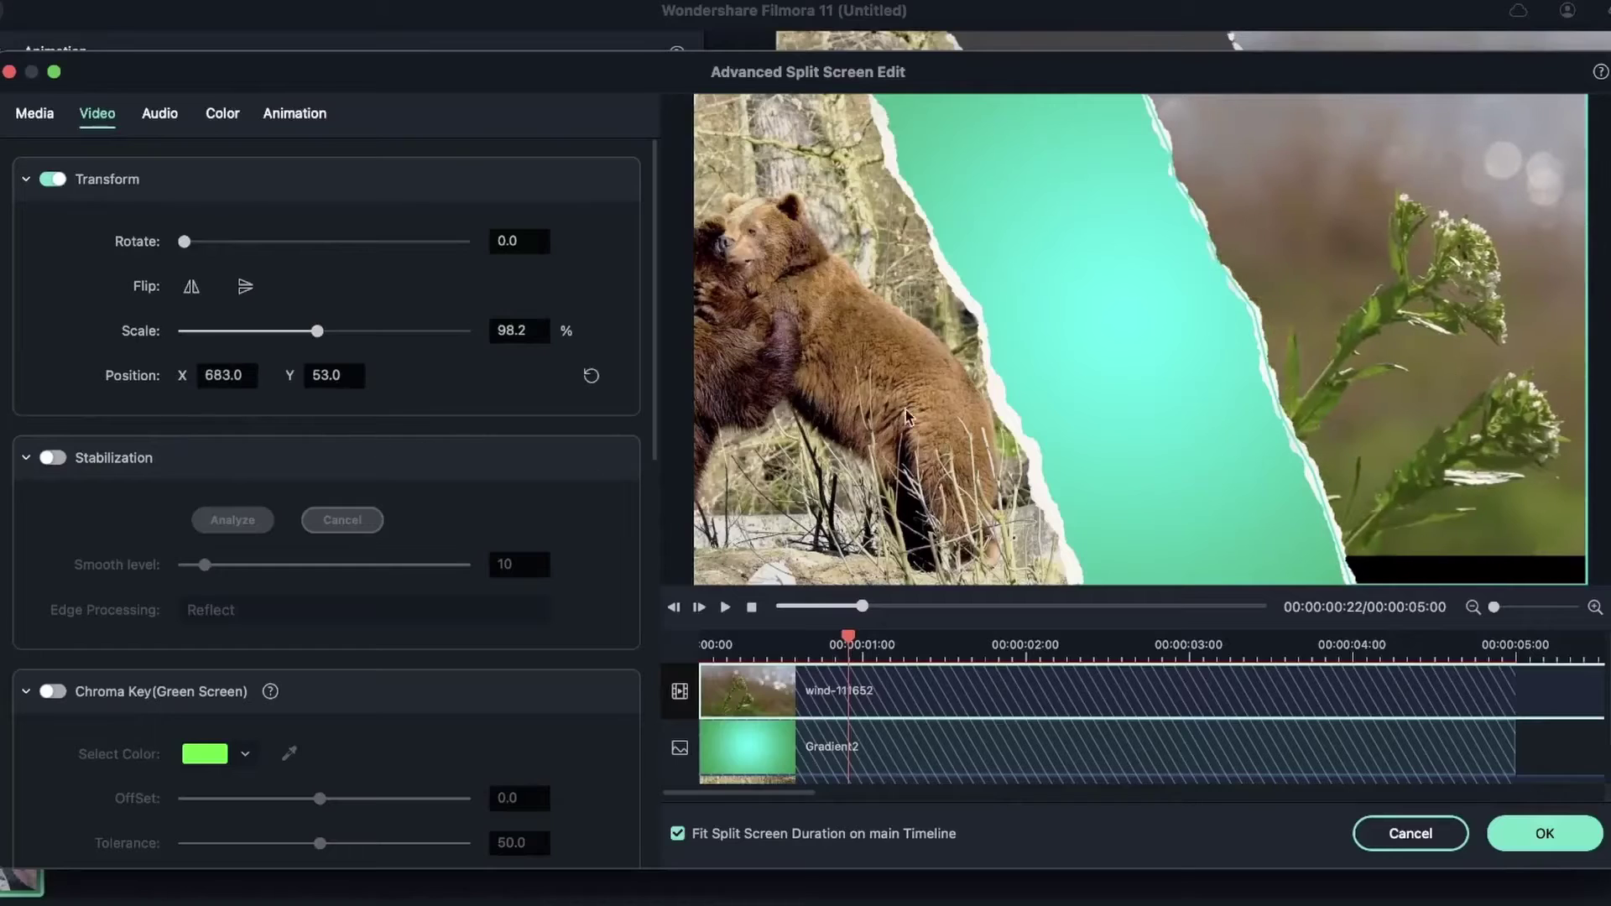
Step: Slide the bear clip so both bears show, and collapse the Chroma Key and Lens Correction sections
left_click(818, 339)
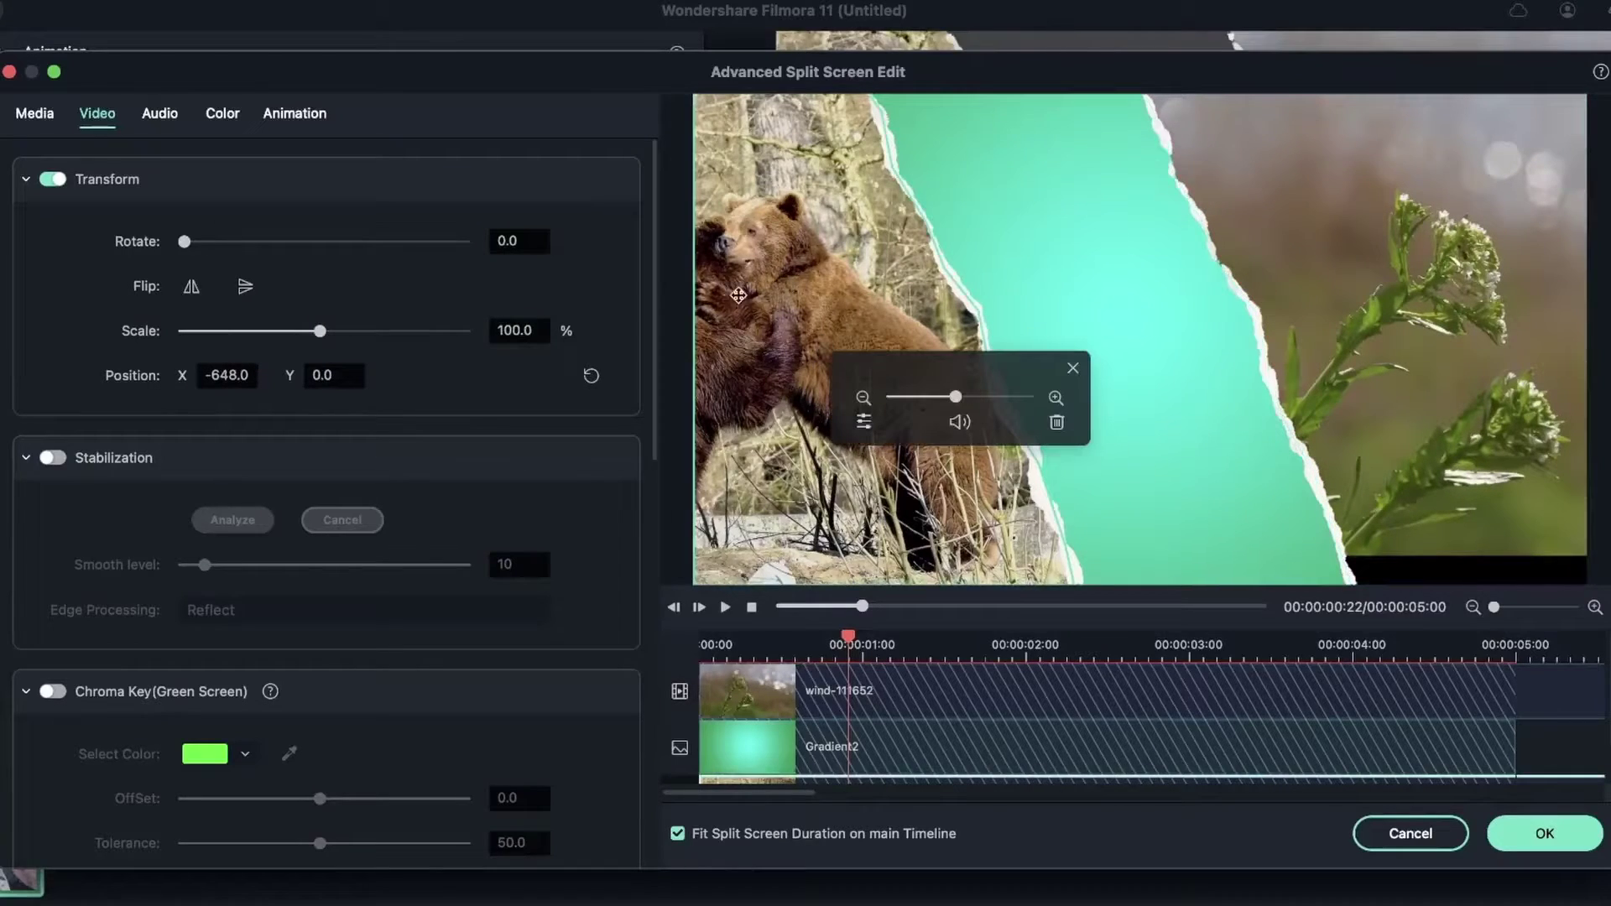
left_click_drag(220, 372, 389, 375)
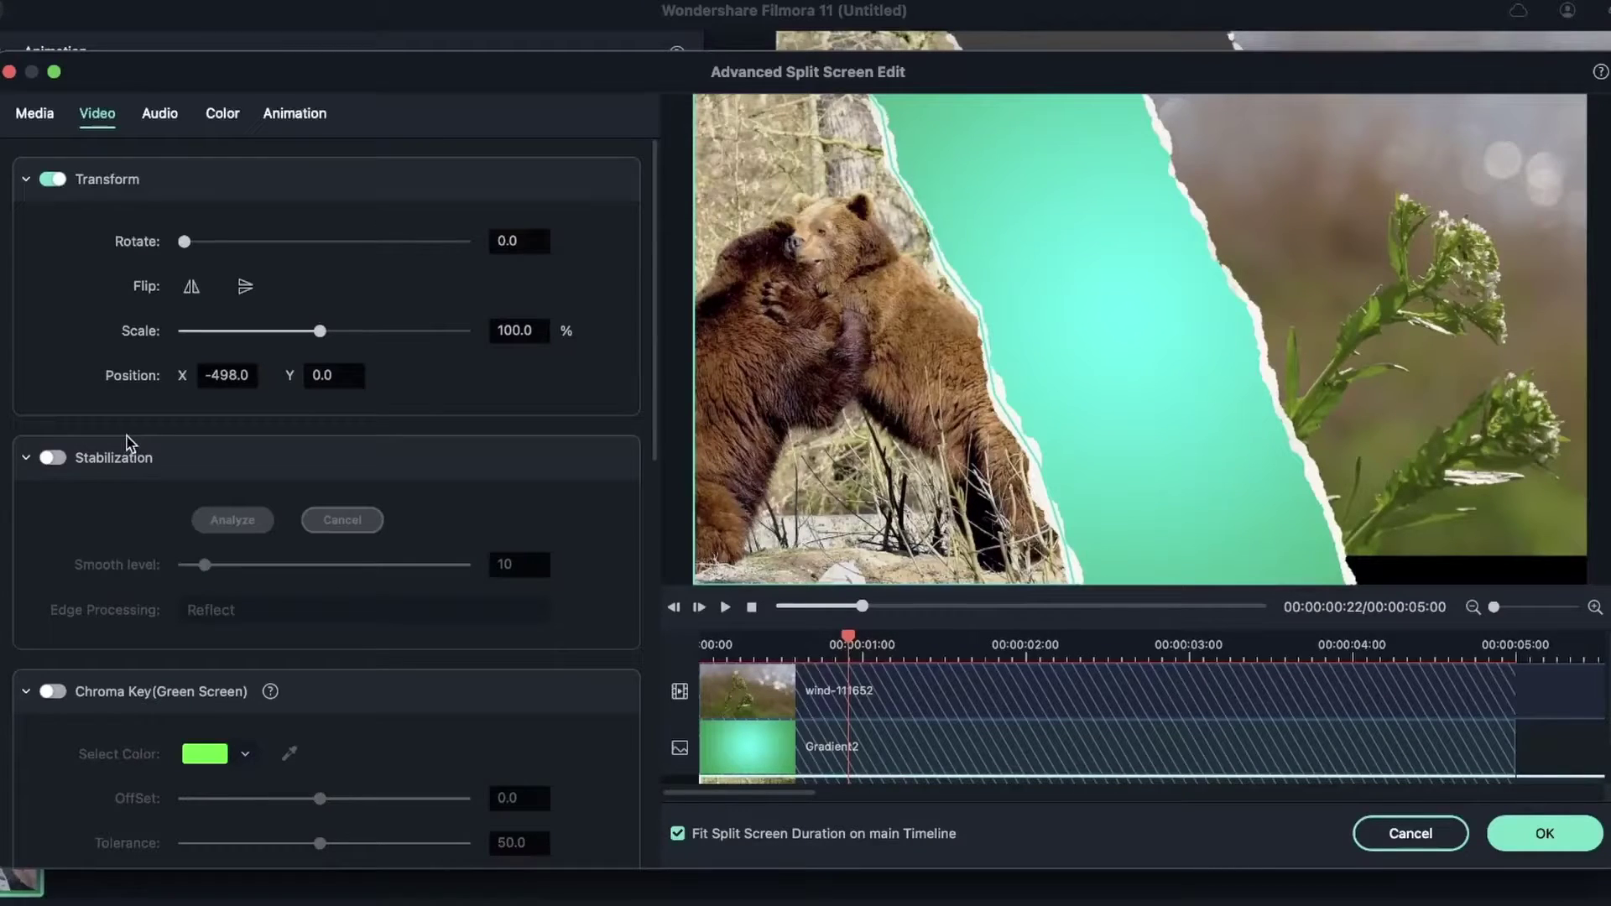
scroll(340, 681, "down", 5)
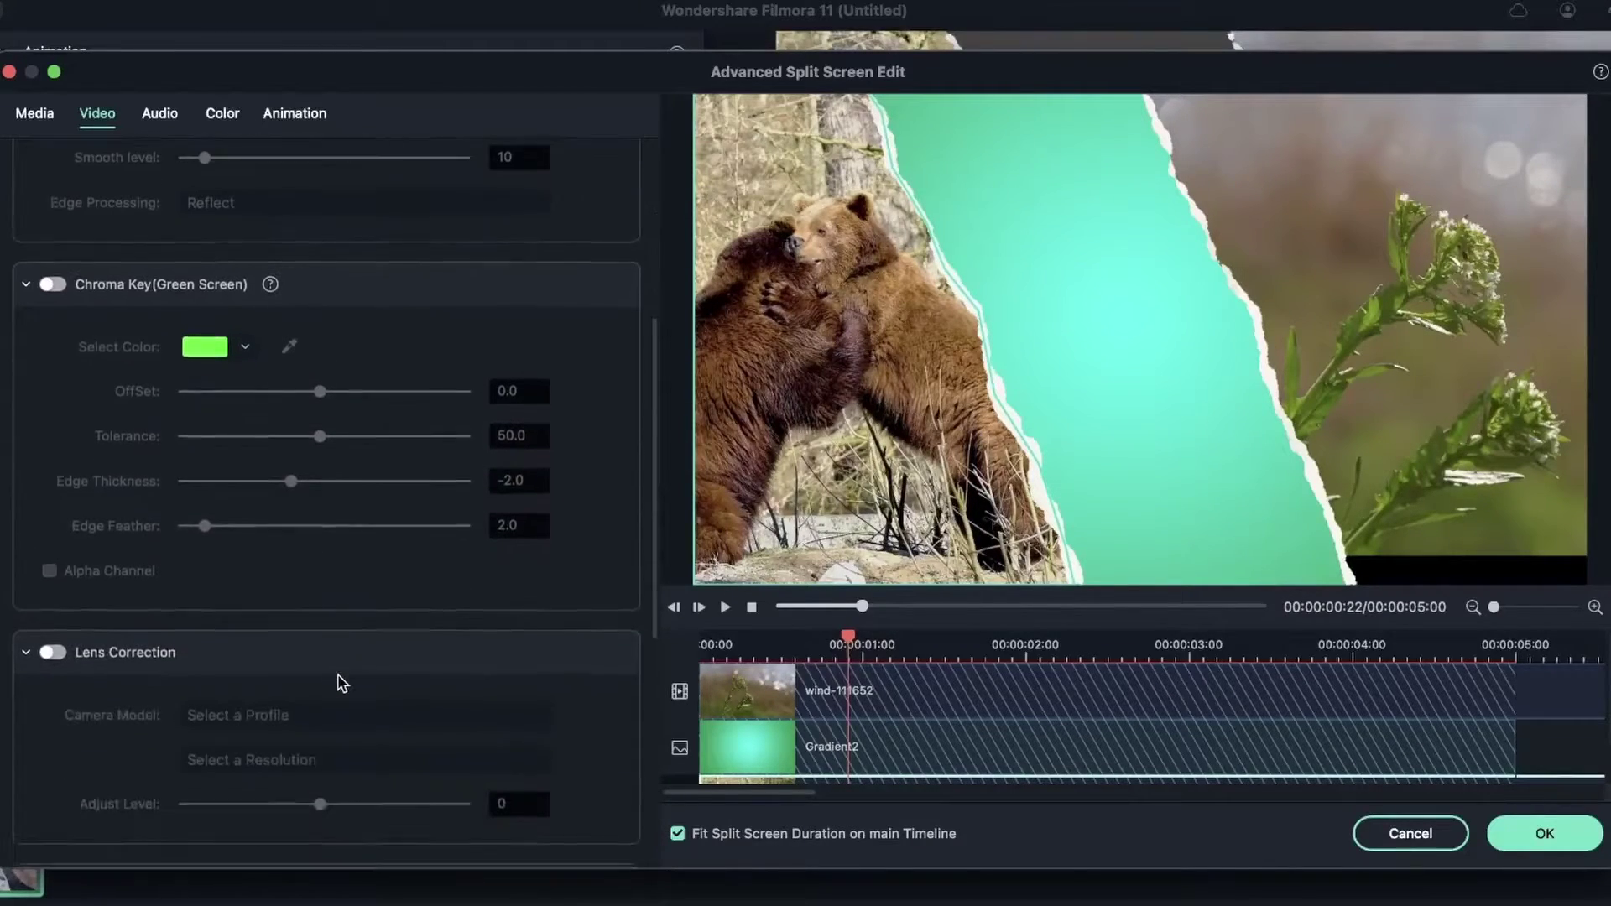
left_click(27, 277)
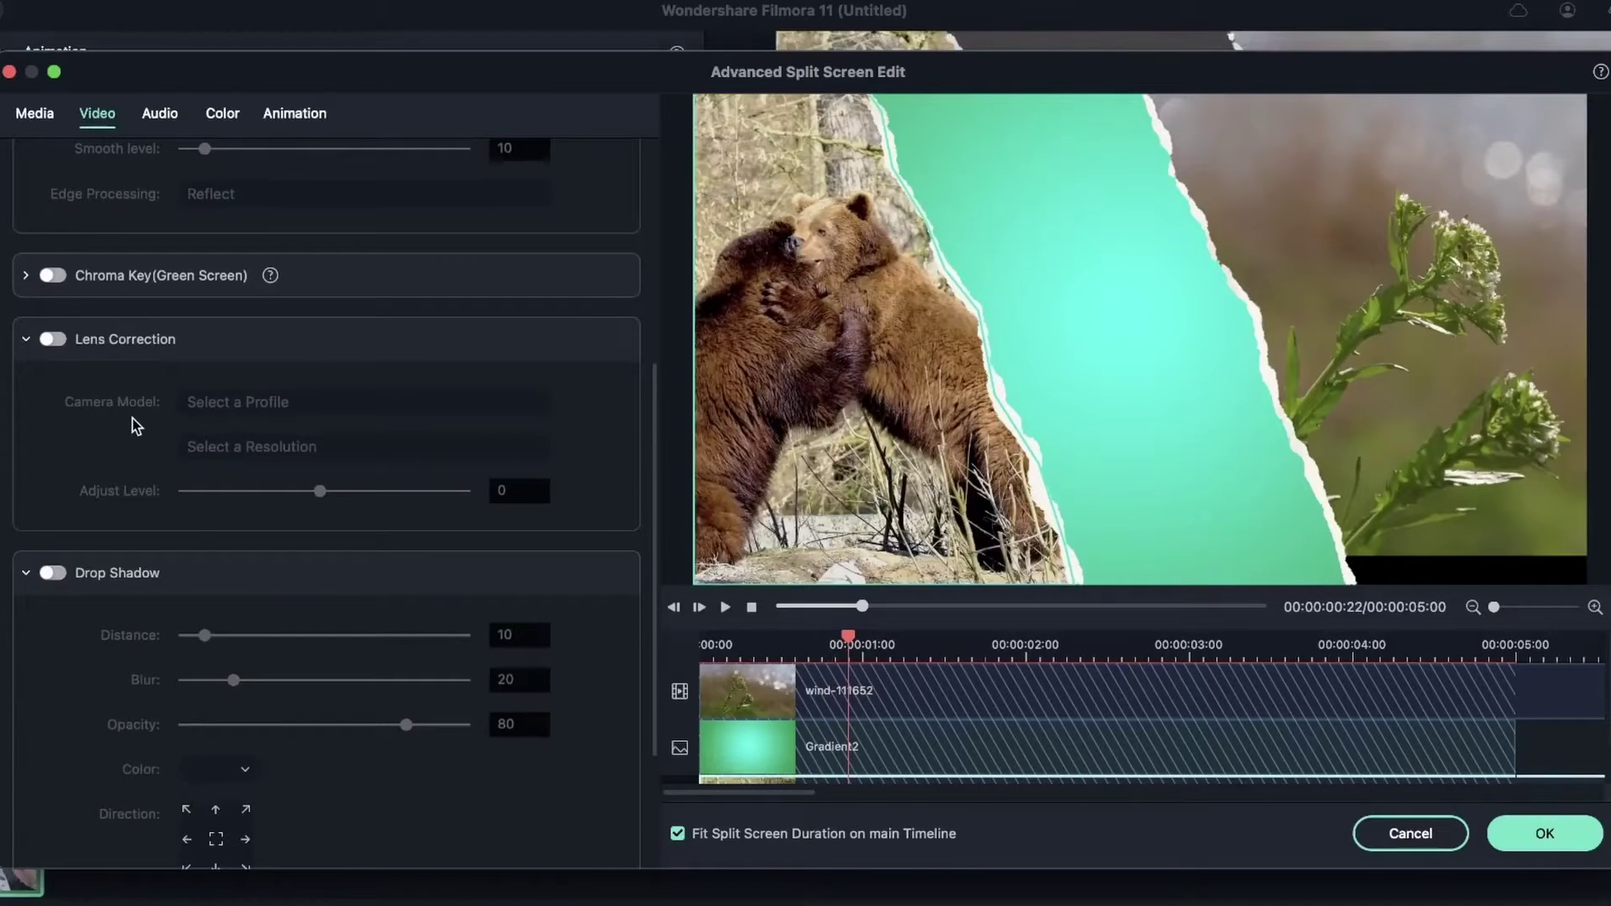
scroll(136, 426, "down", 3)
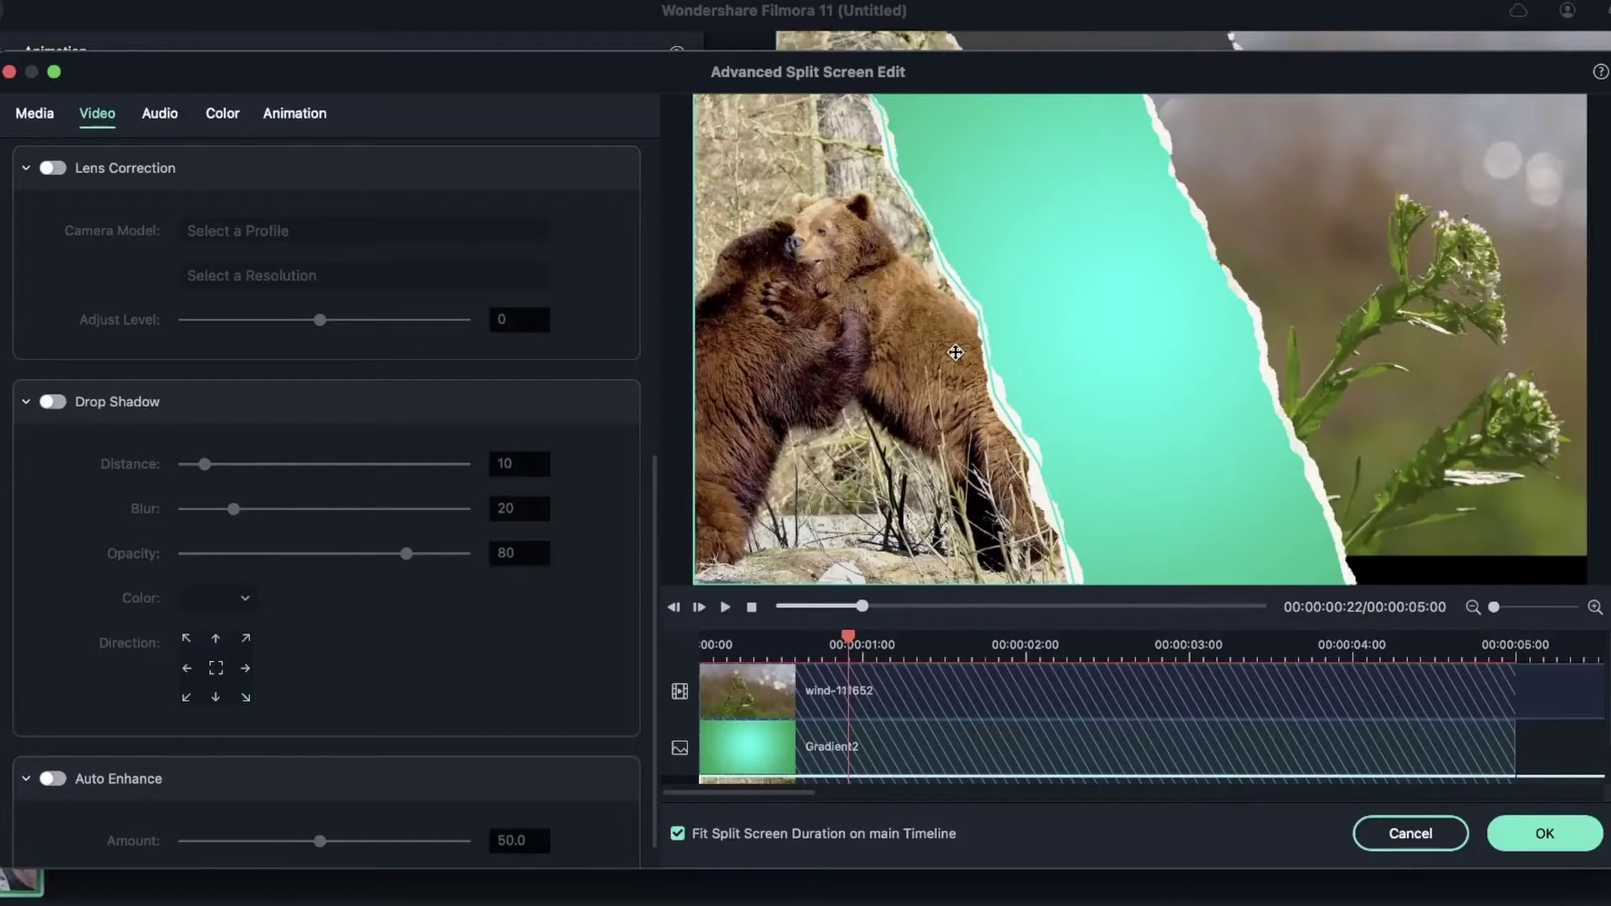
left_click(27, 168)
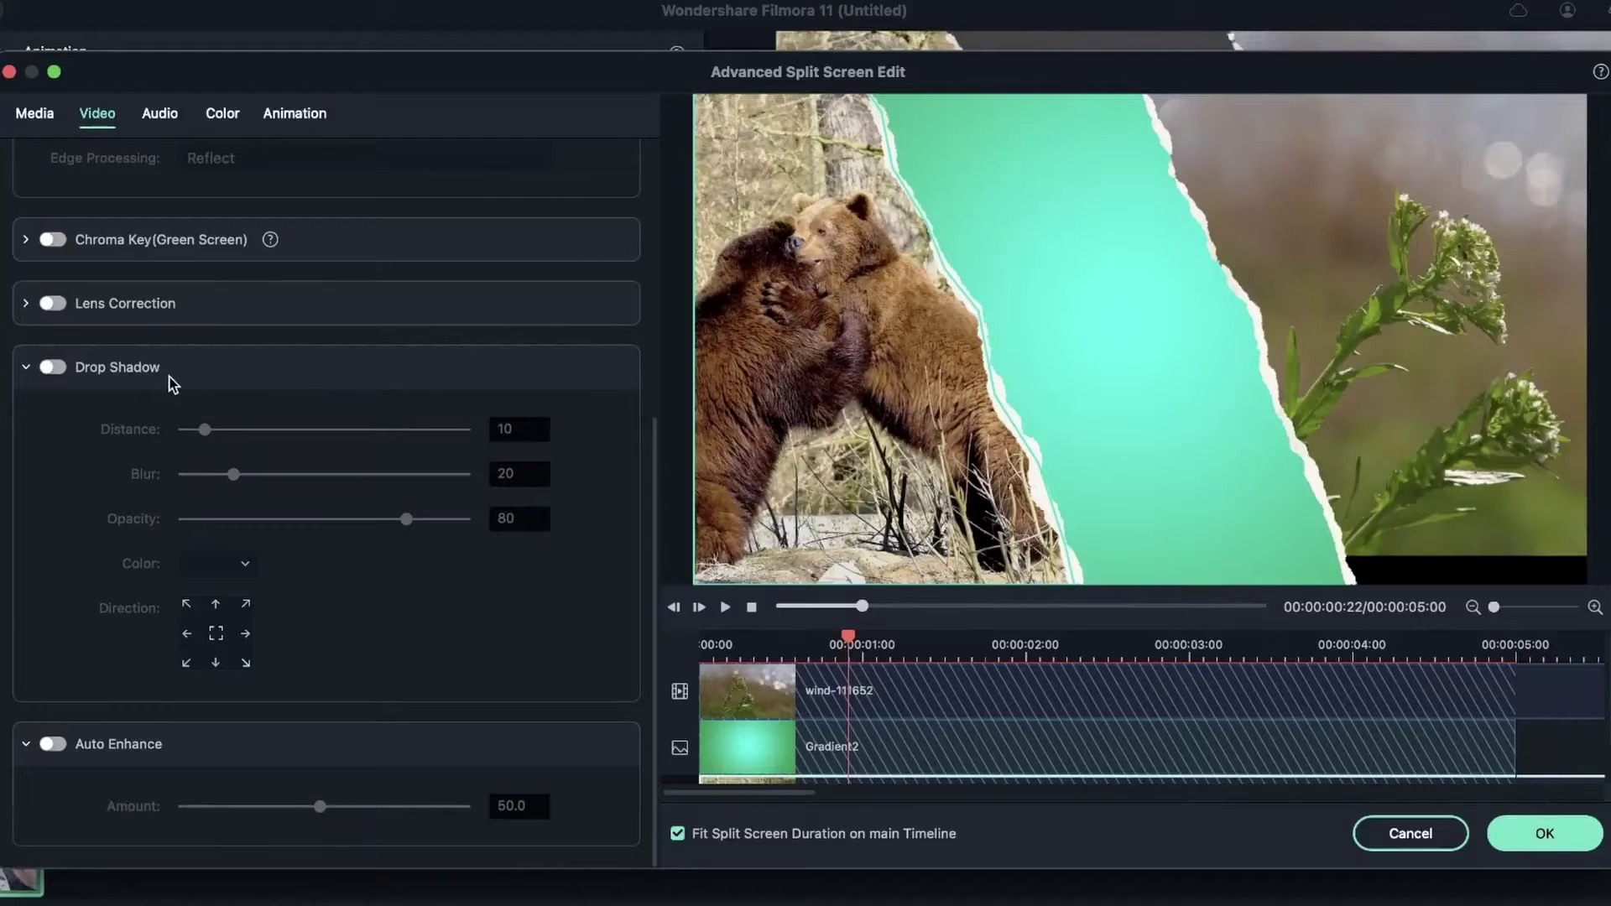
Step: Enable Auto Enhance on the bear clip, comparing it on and off, with strength set to 85.2
left_click(52, 745)
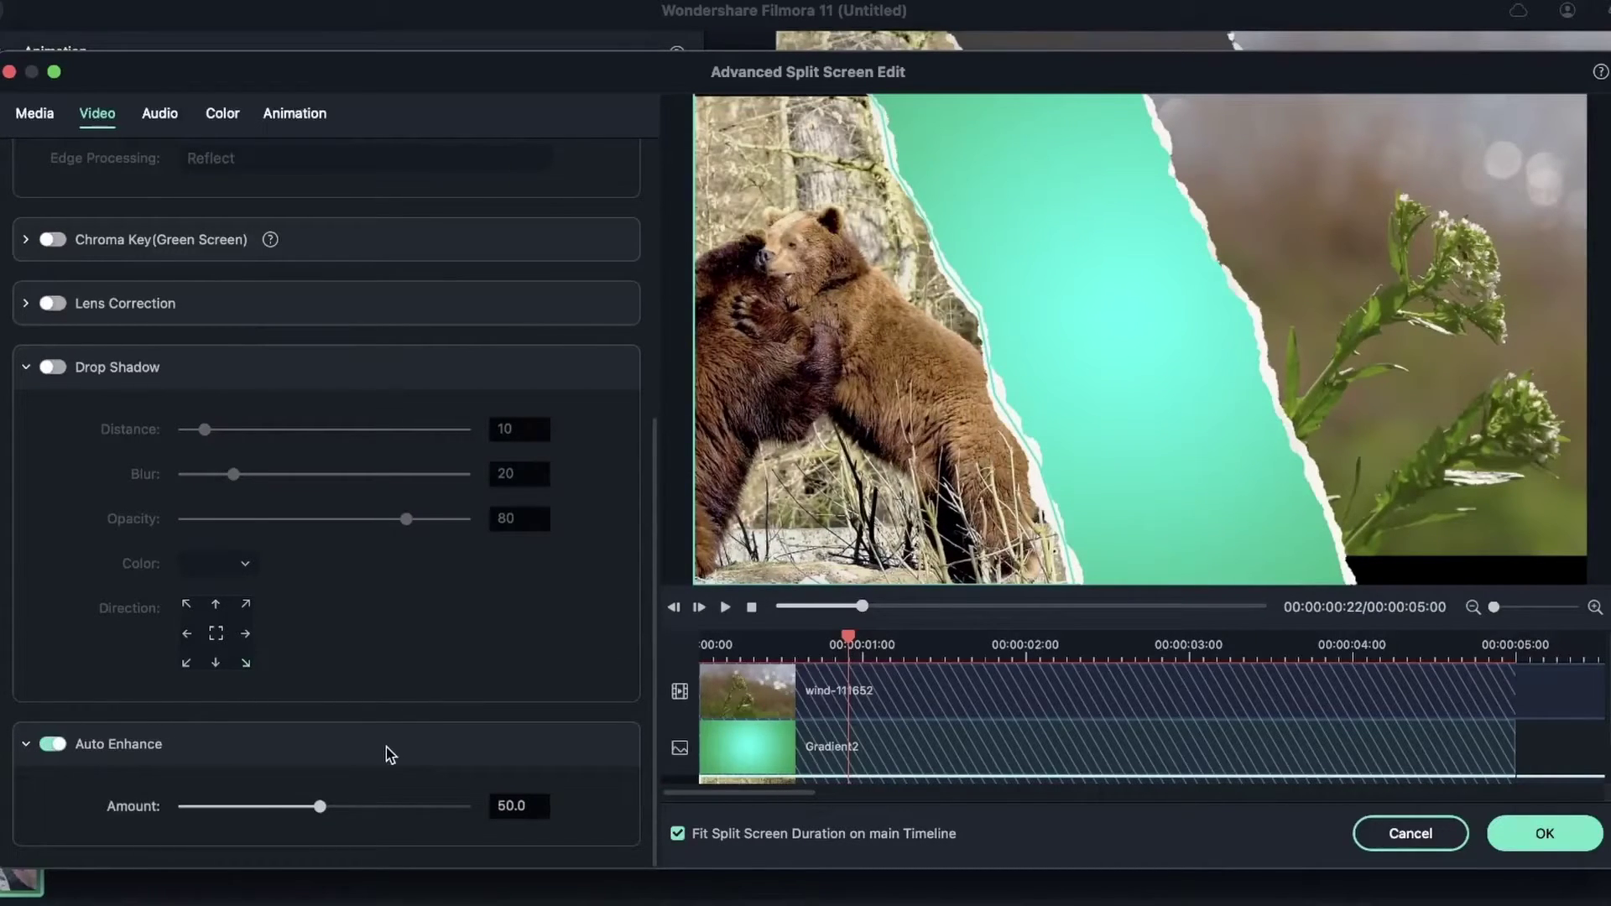
left_click_drag(320, 807, 437, 807)
left_click(53, 743)
left_click(52, 743)
left_click(53, 744)
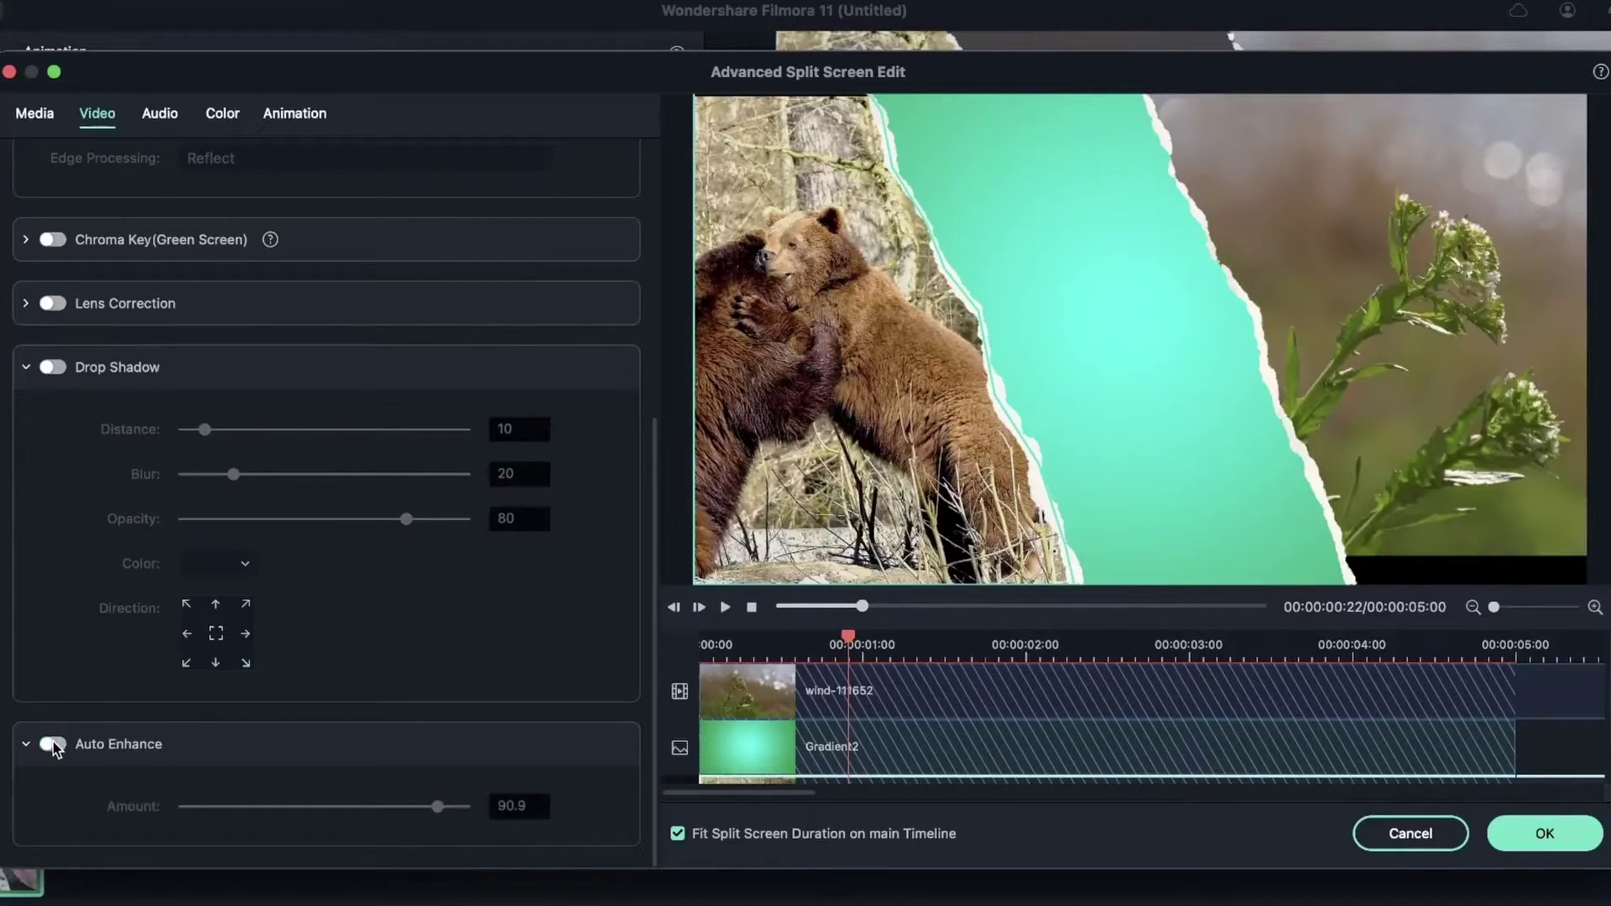
left_click(53, 743)
left_click(52, 744)
left_click(53, 744)
left_click_drag(309, 808, 225, 831)
scroll(323, 523, "up", 10)
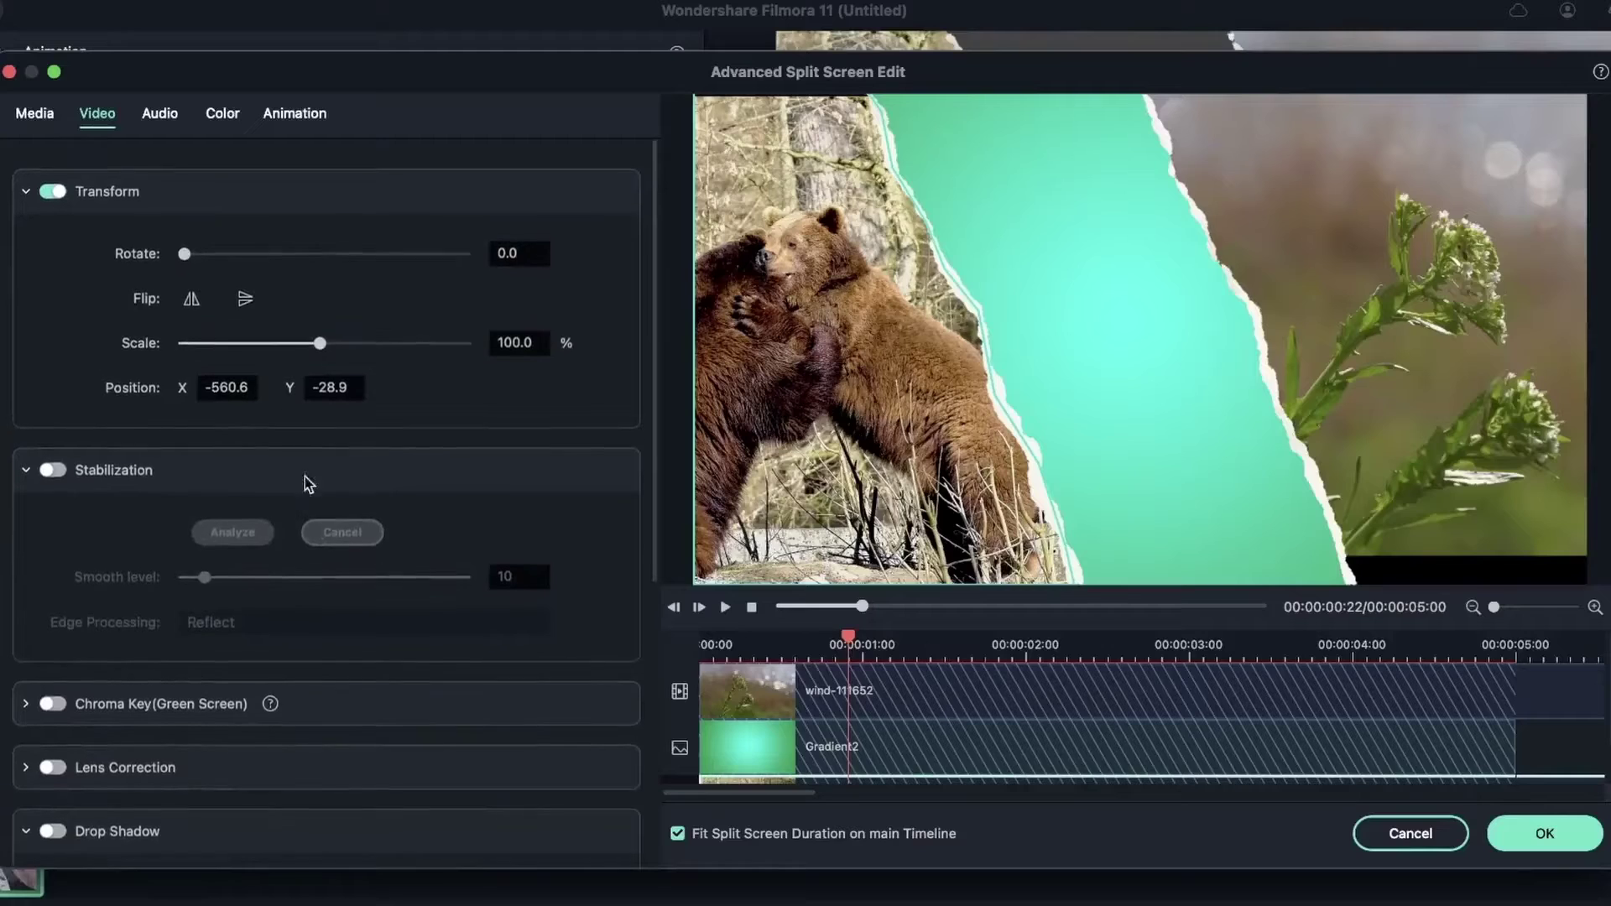
Step: Shift the bear clip's audio pan slightly right and raise its pitch to 4
left_click(160, 114)
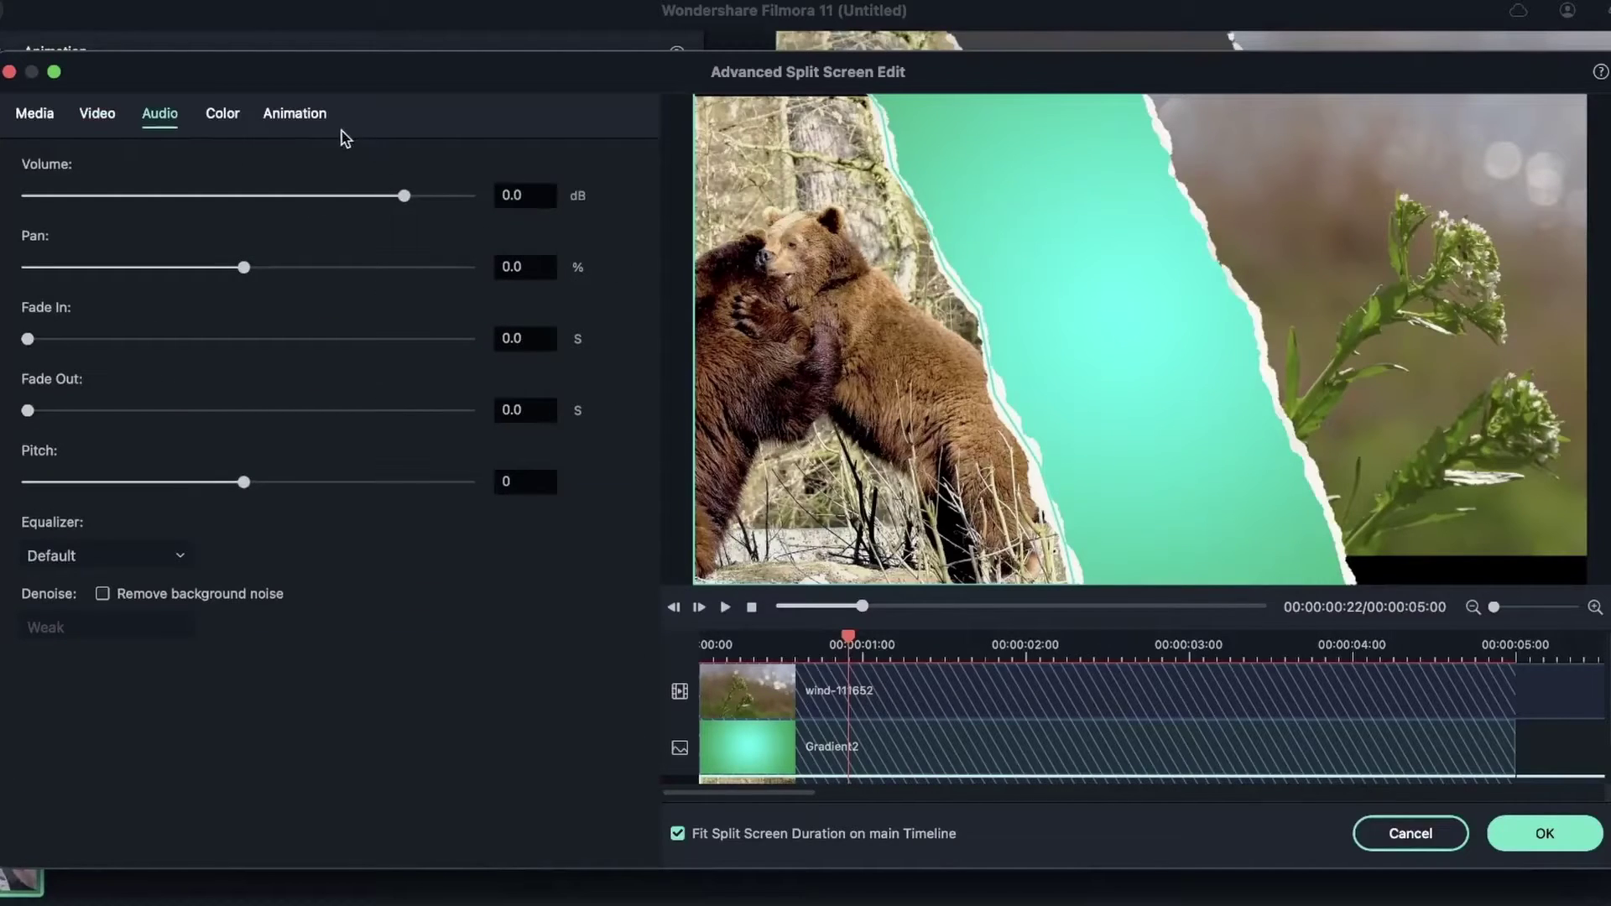
left_click_drag(245, 268, 254, 309)
left_click_drag(244, 482, 314, 482)
Step: Experiment with white balance temperature and a sampled colour from the bear, then switch white balance off
left_click(222, 115)
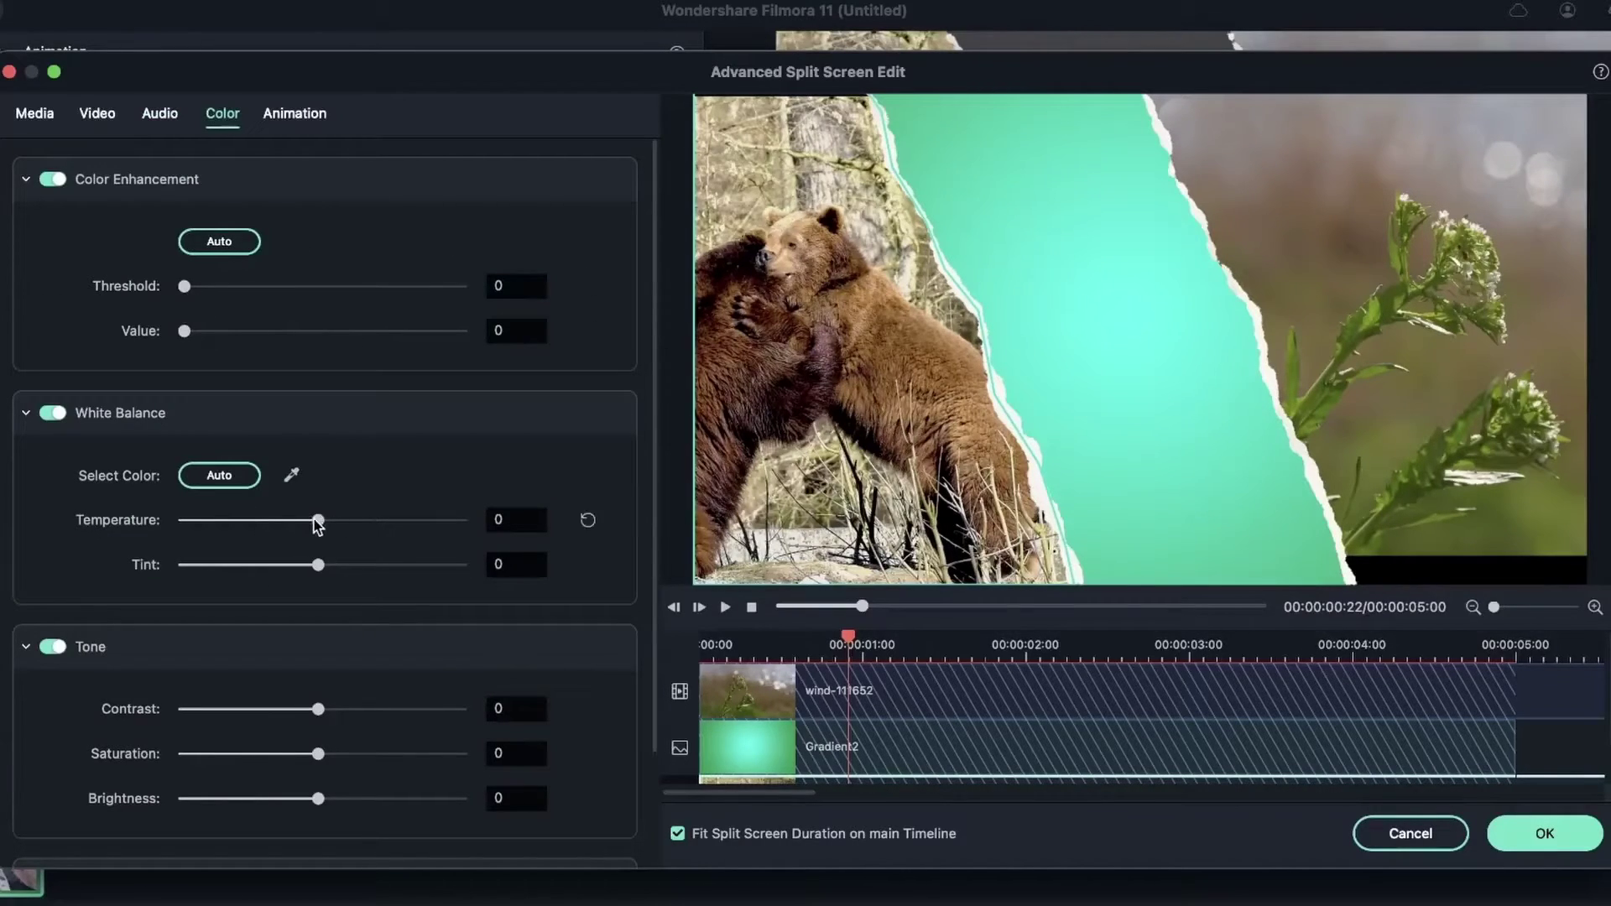
left_click_drag(317, 520, 347, 581)
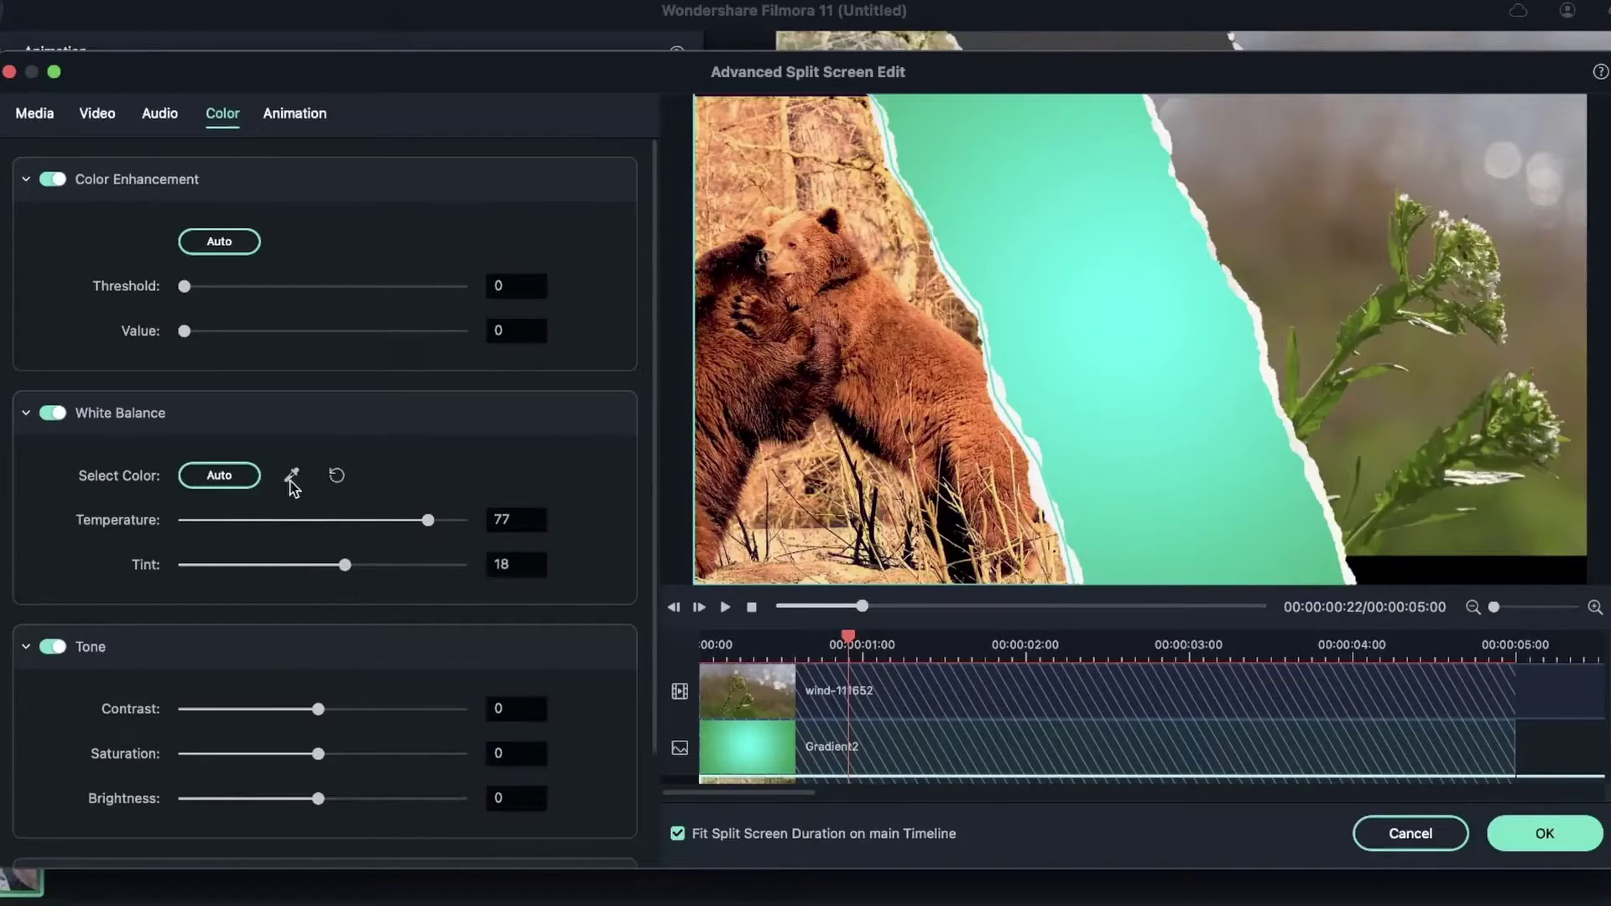
left_click(336, 475)
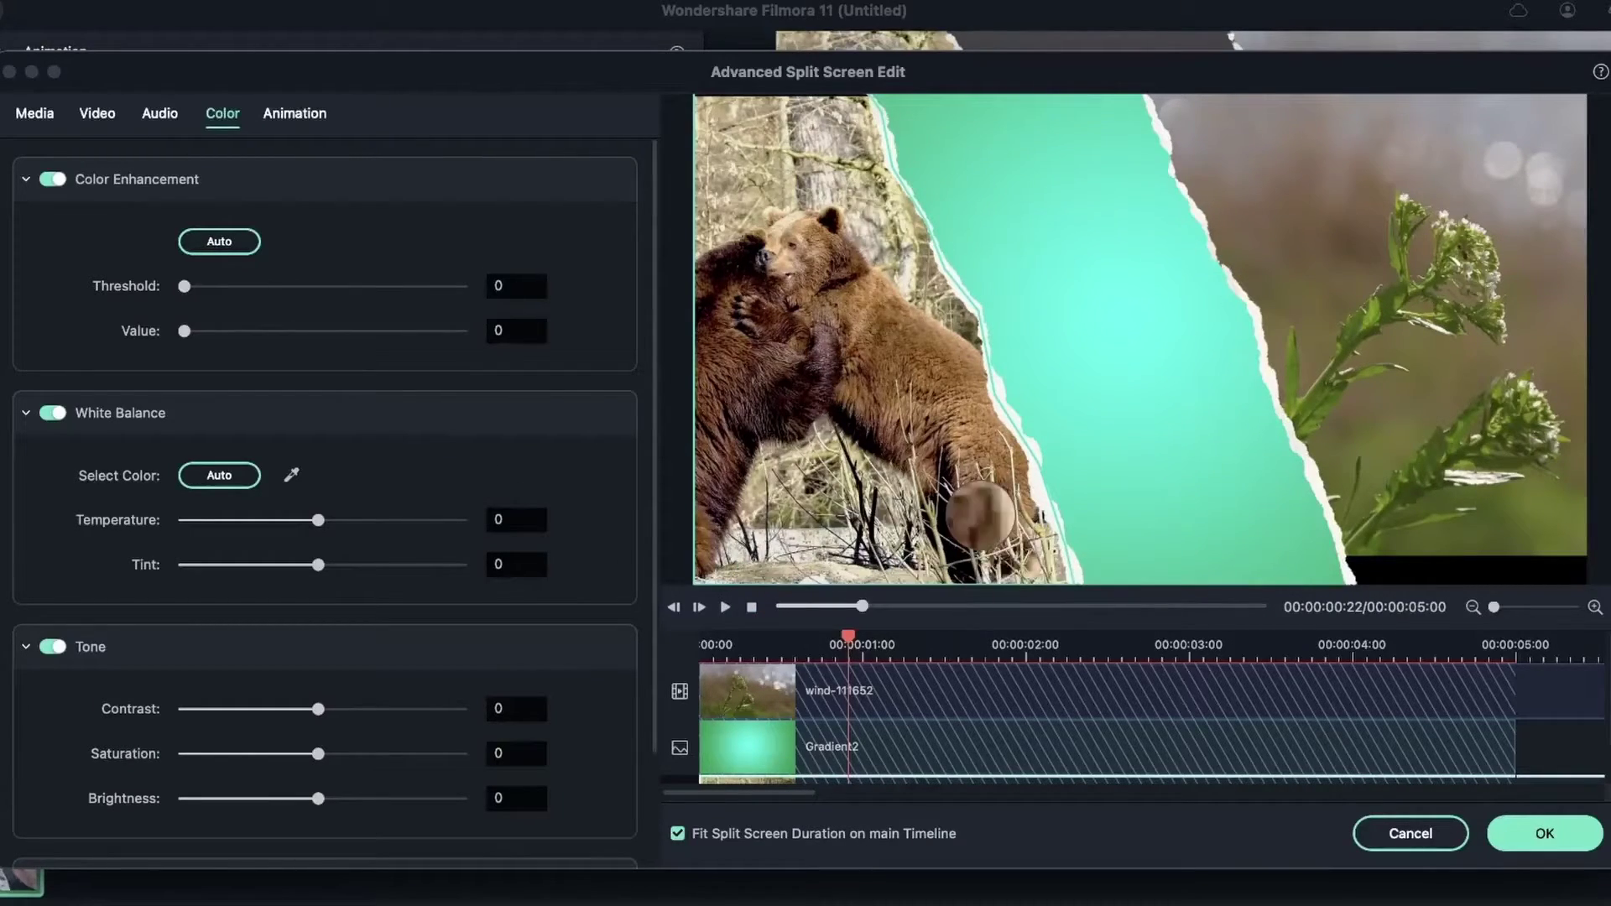
left_click(903, 225)
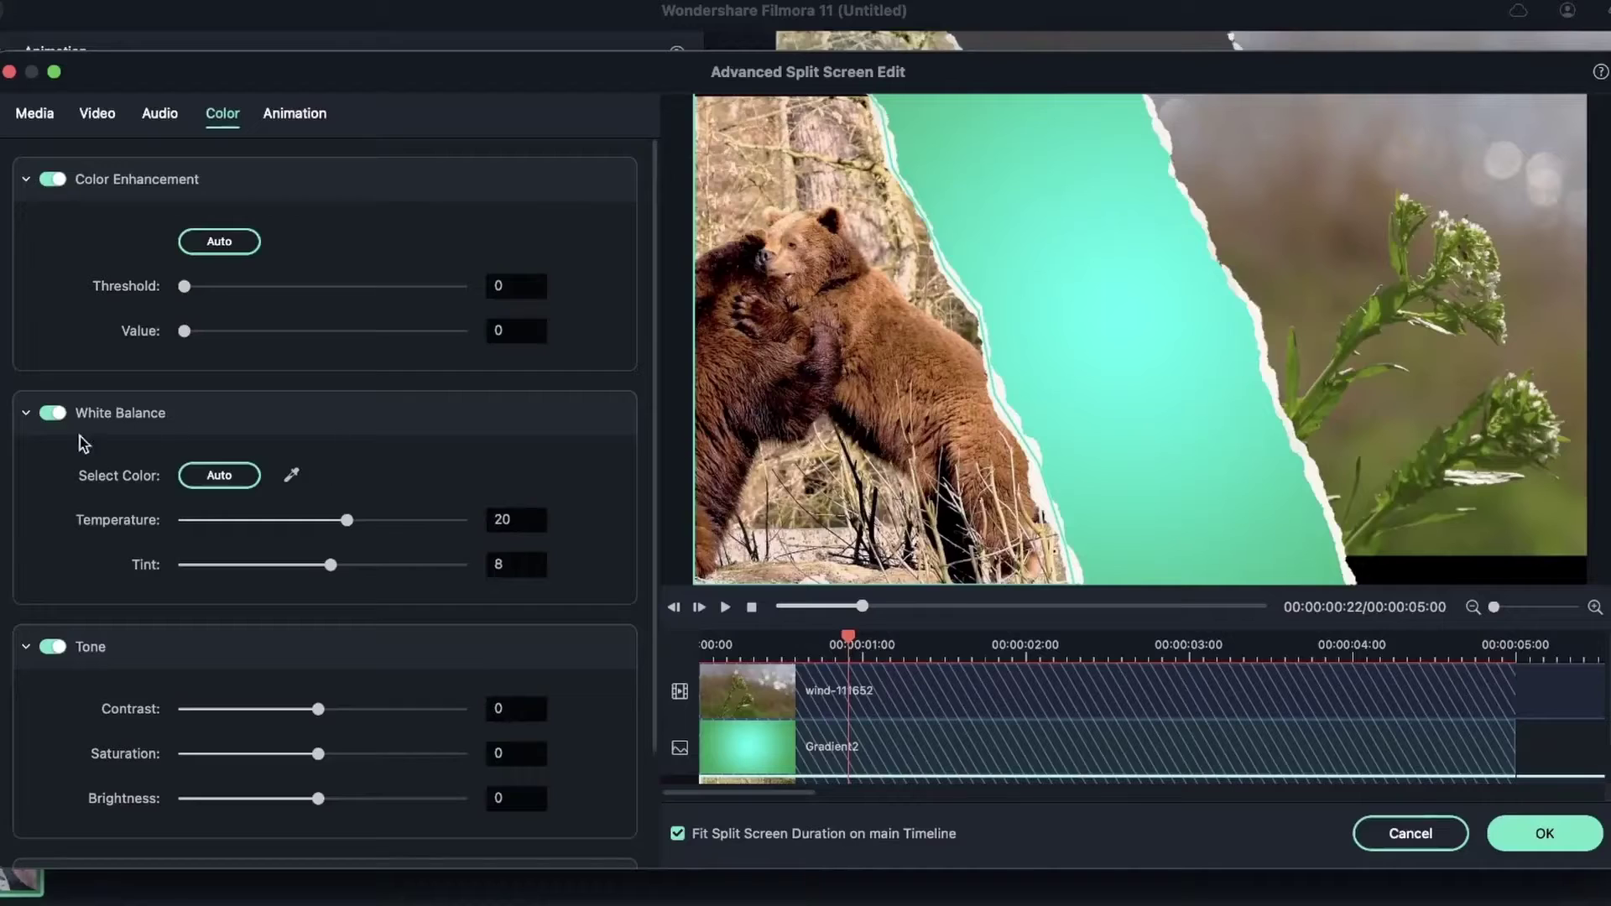
left_click(55, 414)
left_click(53, 412)
mouse_move(345, 520)
left_mouse_down()
mouse_move(309, 524)
mouse_move(353, 535)
left_mouse_up()
scroll(359, 603, "down", 3)
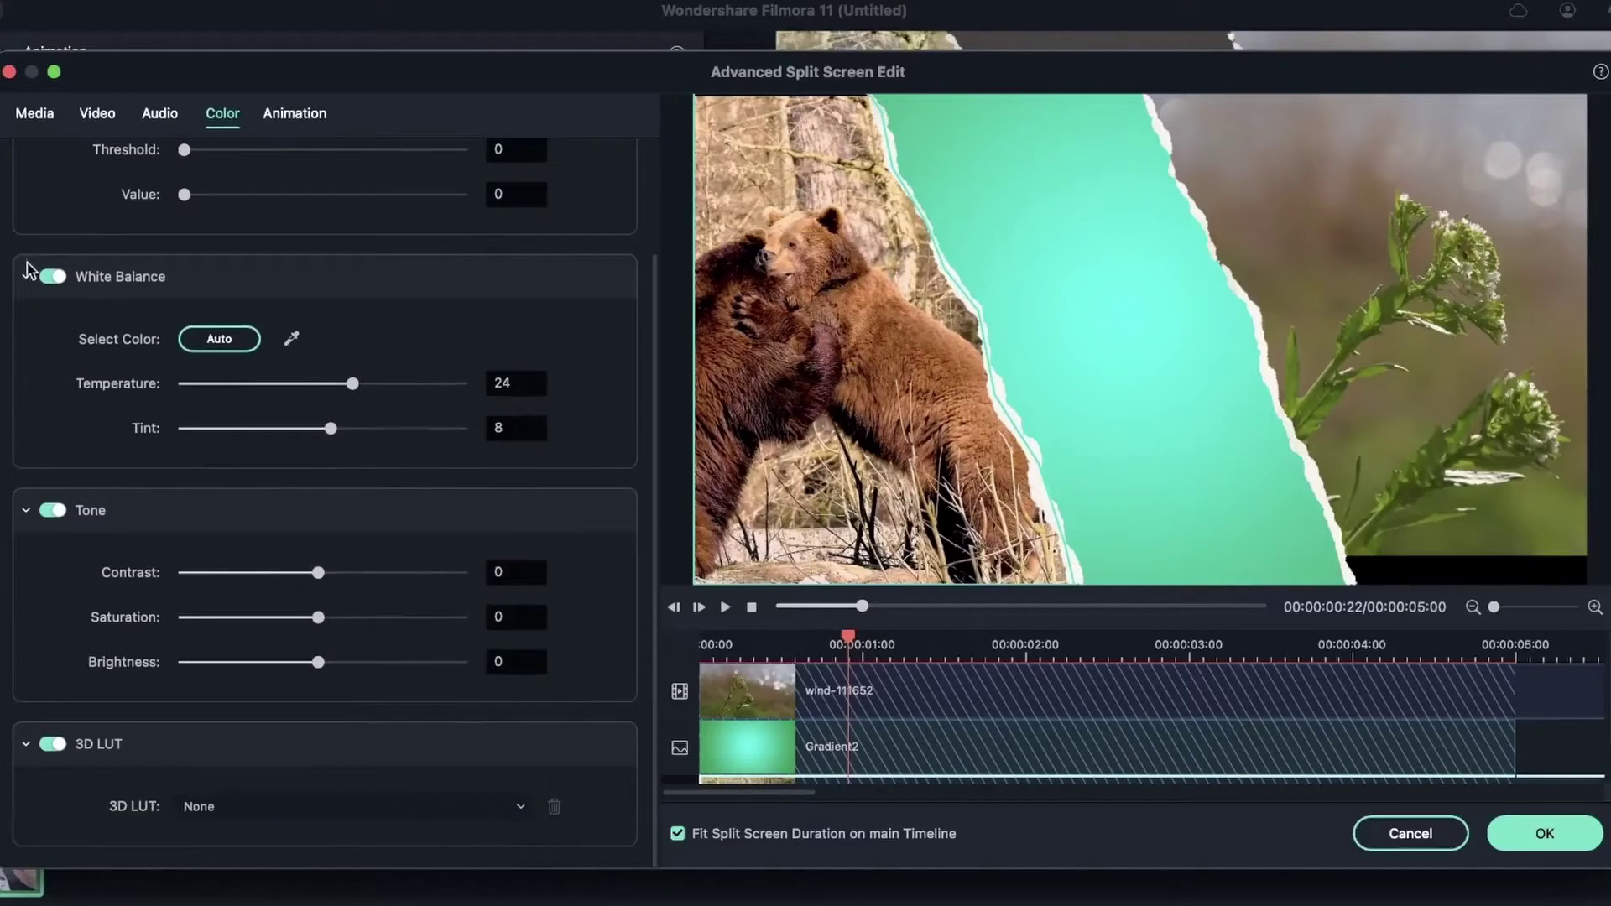
left_click(51, 276)
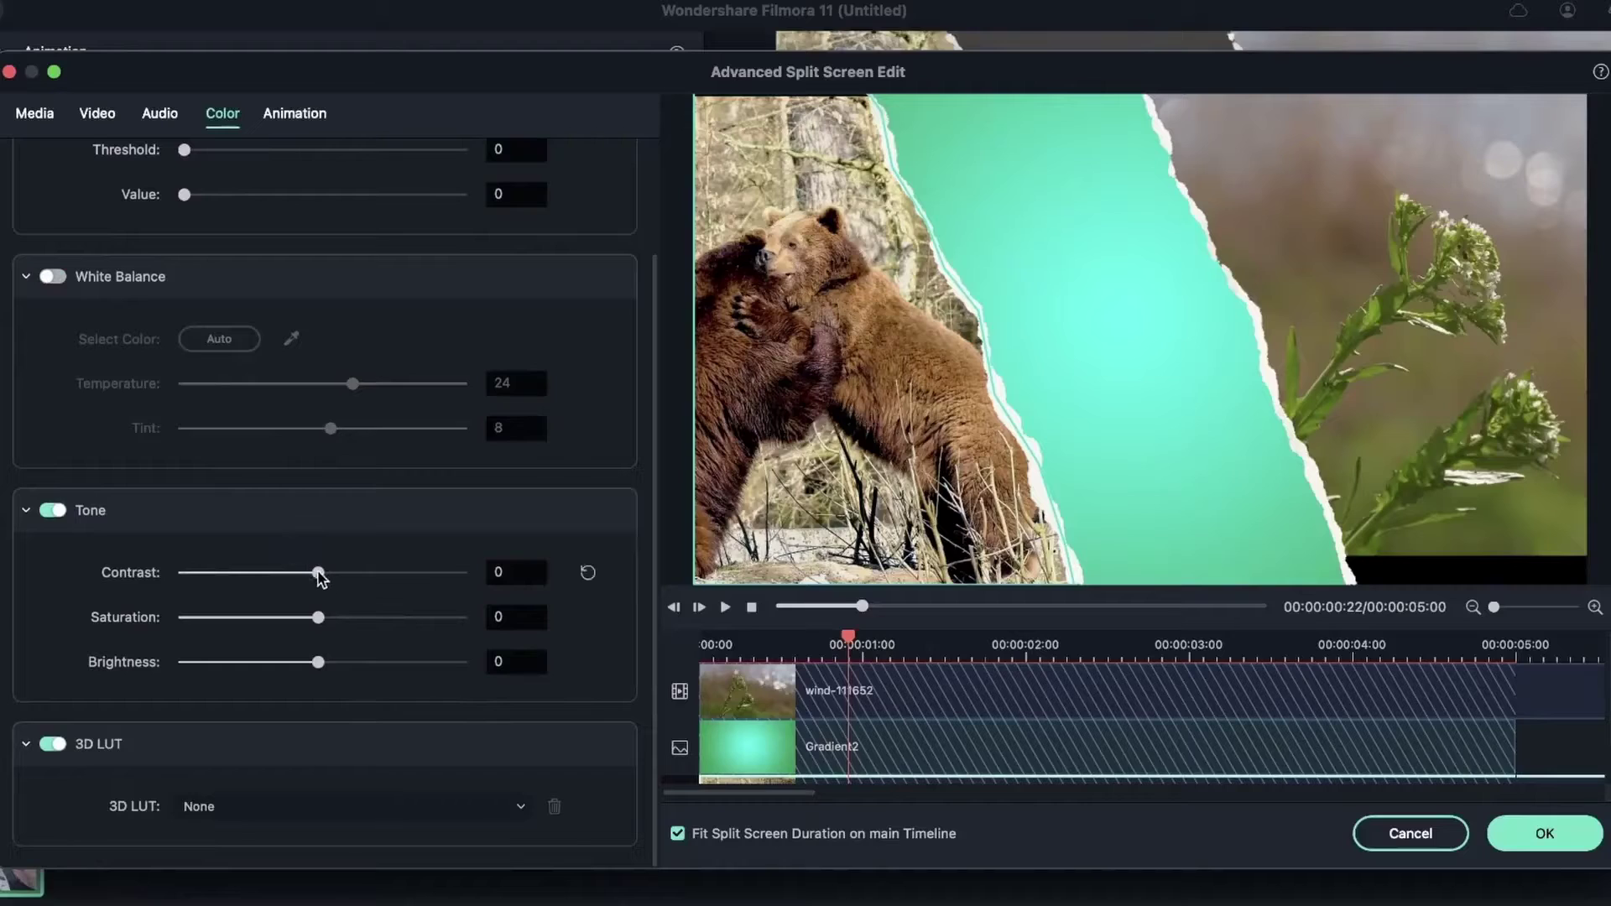
Step: Try extreme contrast, saturation and brightness values, resetting each back to 0
left_click_drag(319, 577, 157, 620)
left_click(587, 572)
left_click_drag(321, 628, 583, 646)
left_click(587, 617)
left_click_drag(317, 665, 616, 691)
left_click(591, 664)
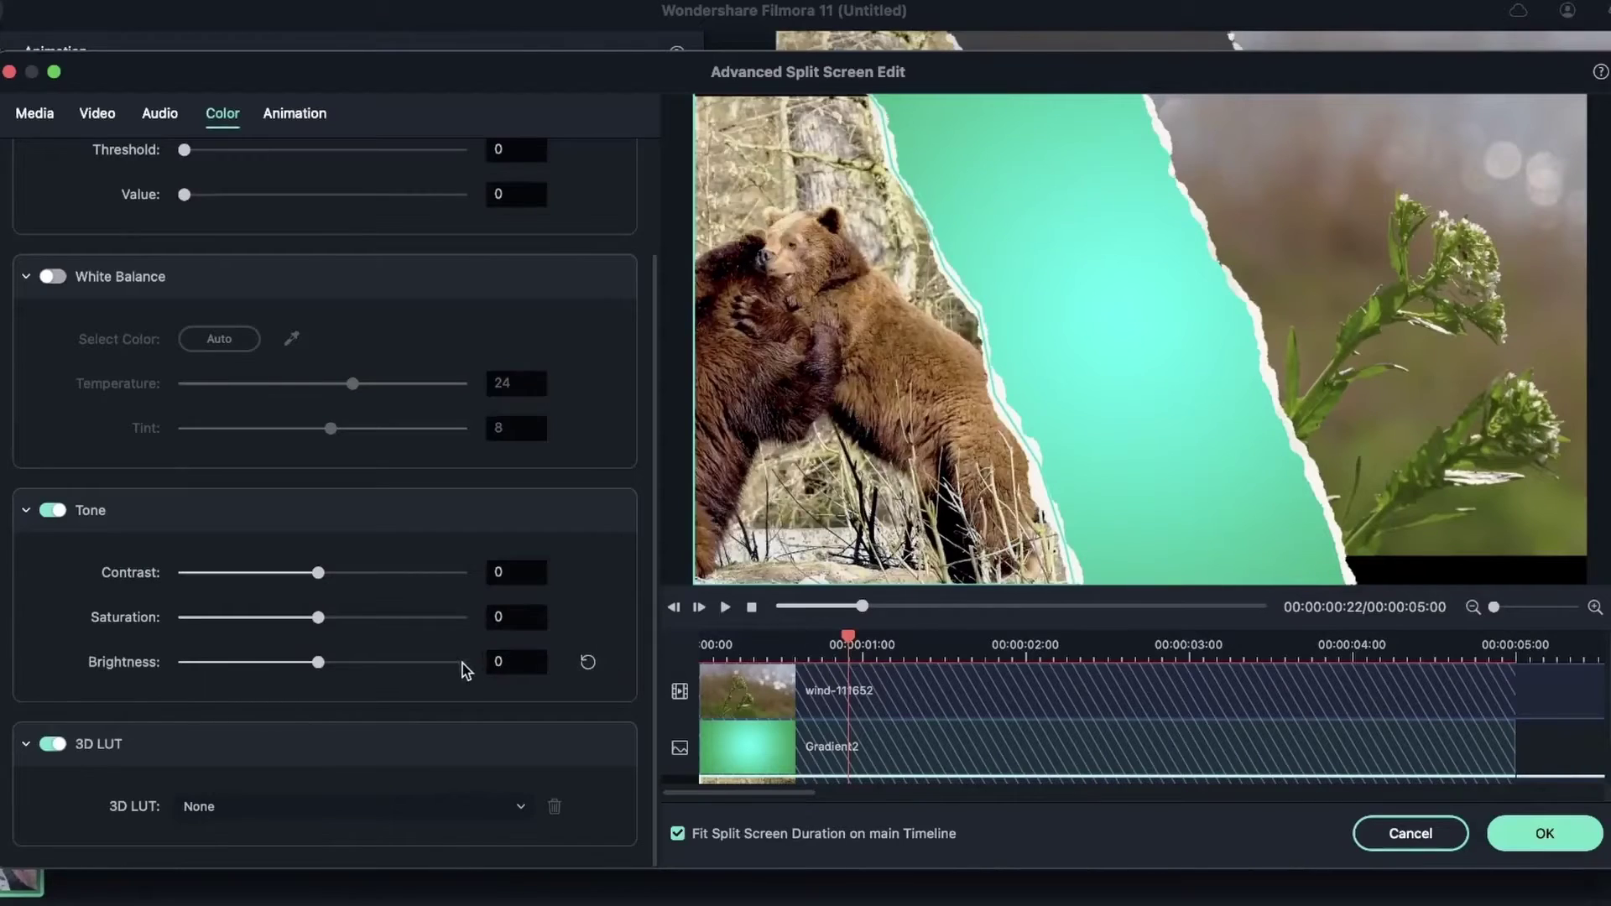
Step: Apply the Batman 3D LUT and bring up the preset animations
left_click(346, 809)
left_click(344, 809)
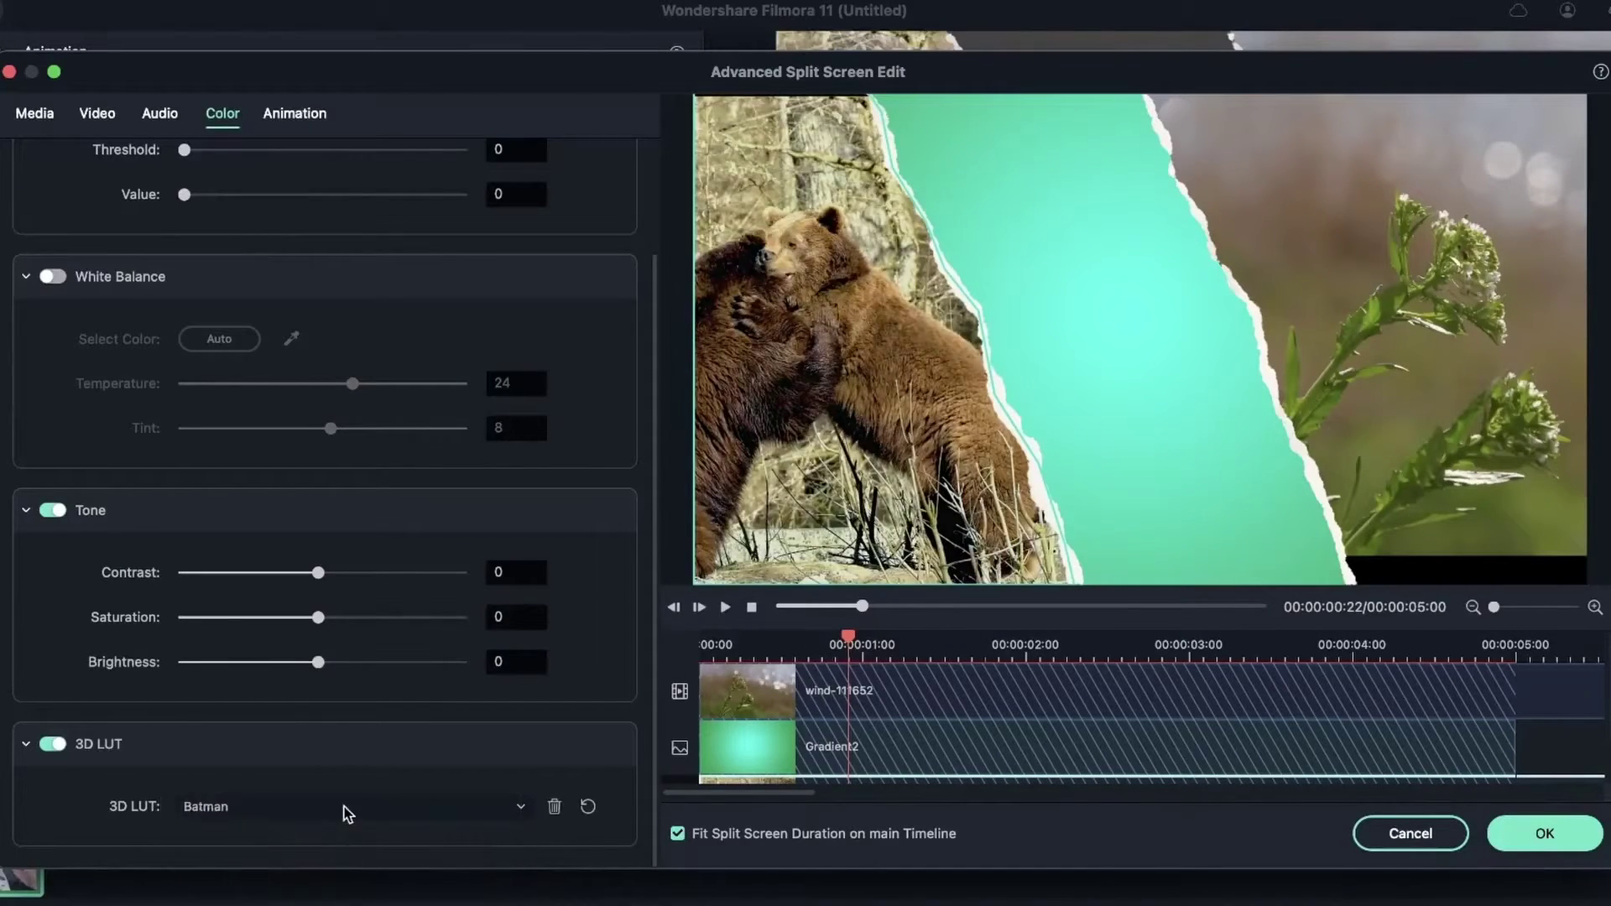
scroll(318, 179, "up", 3)
left_click(295, 113)
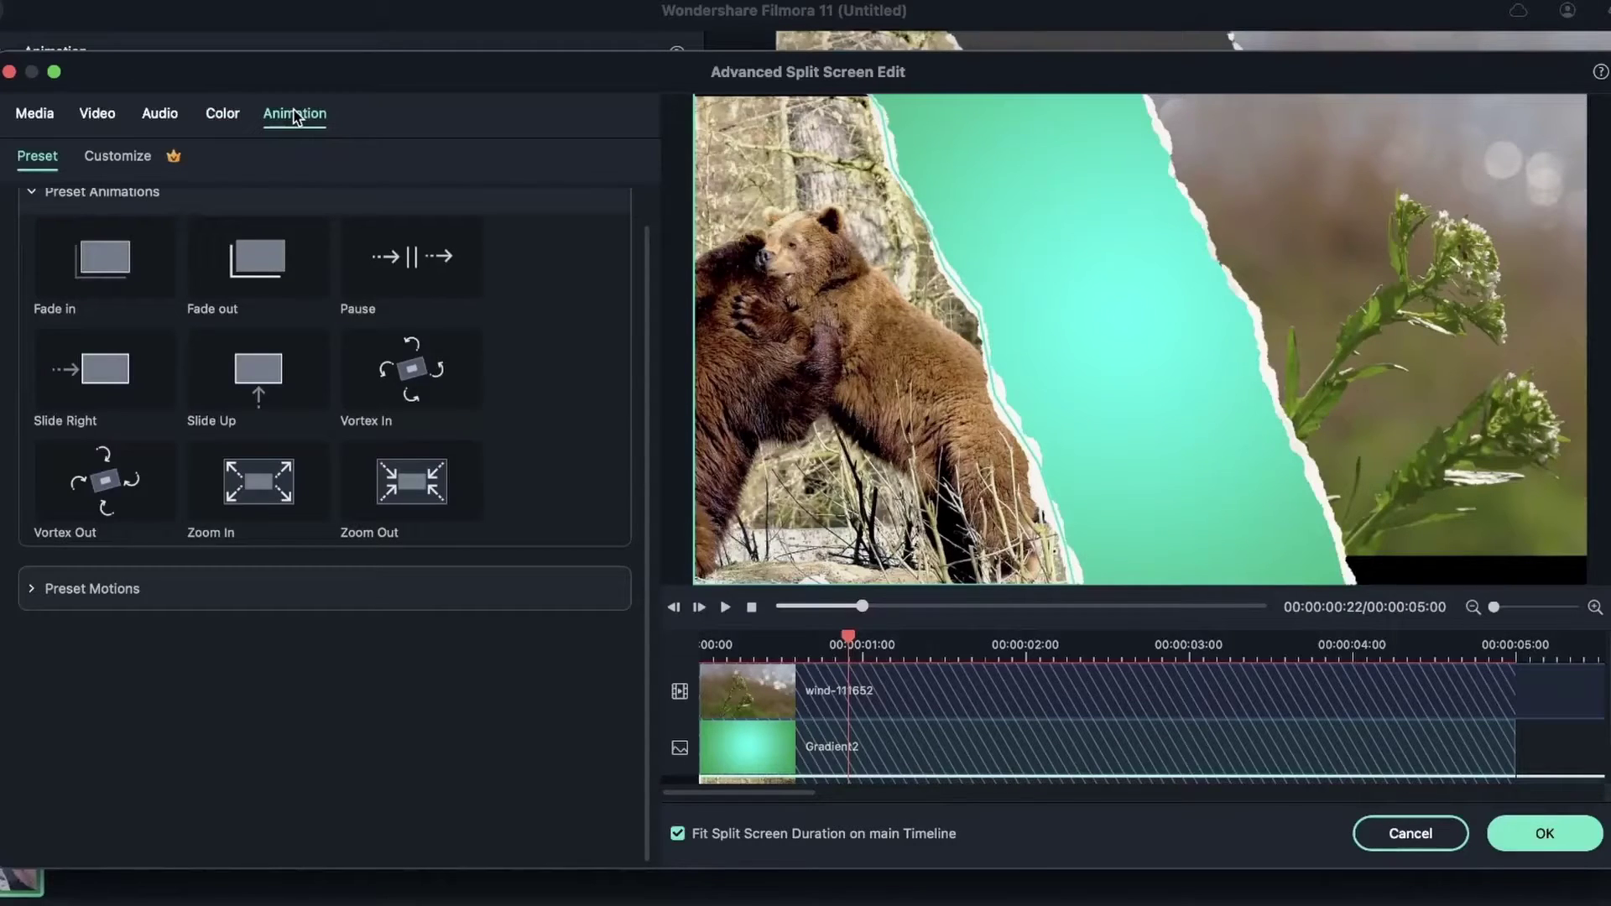
Step: Preview Fade in, then apply the Boom! preset motion to the bear clip
left_click(44, 281)
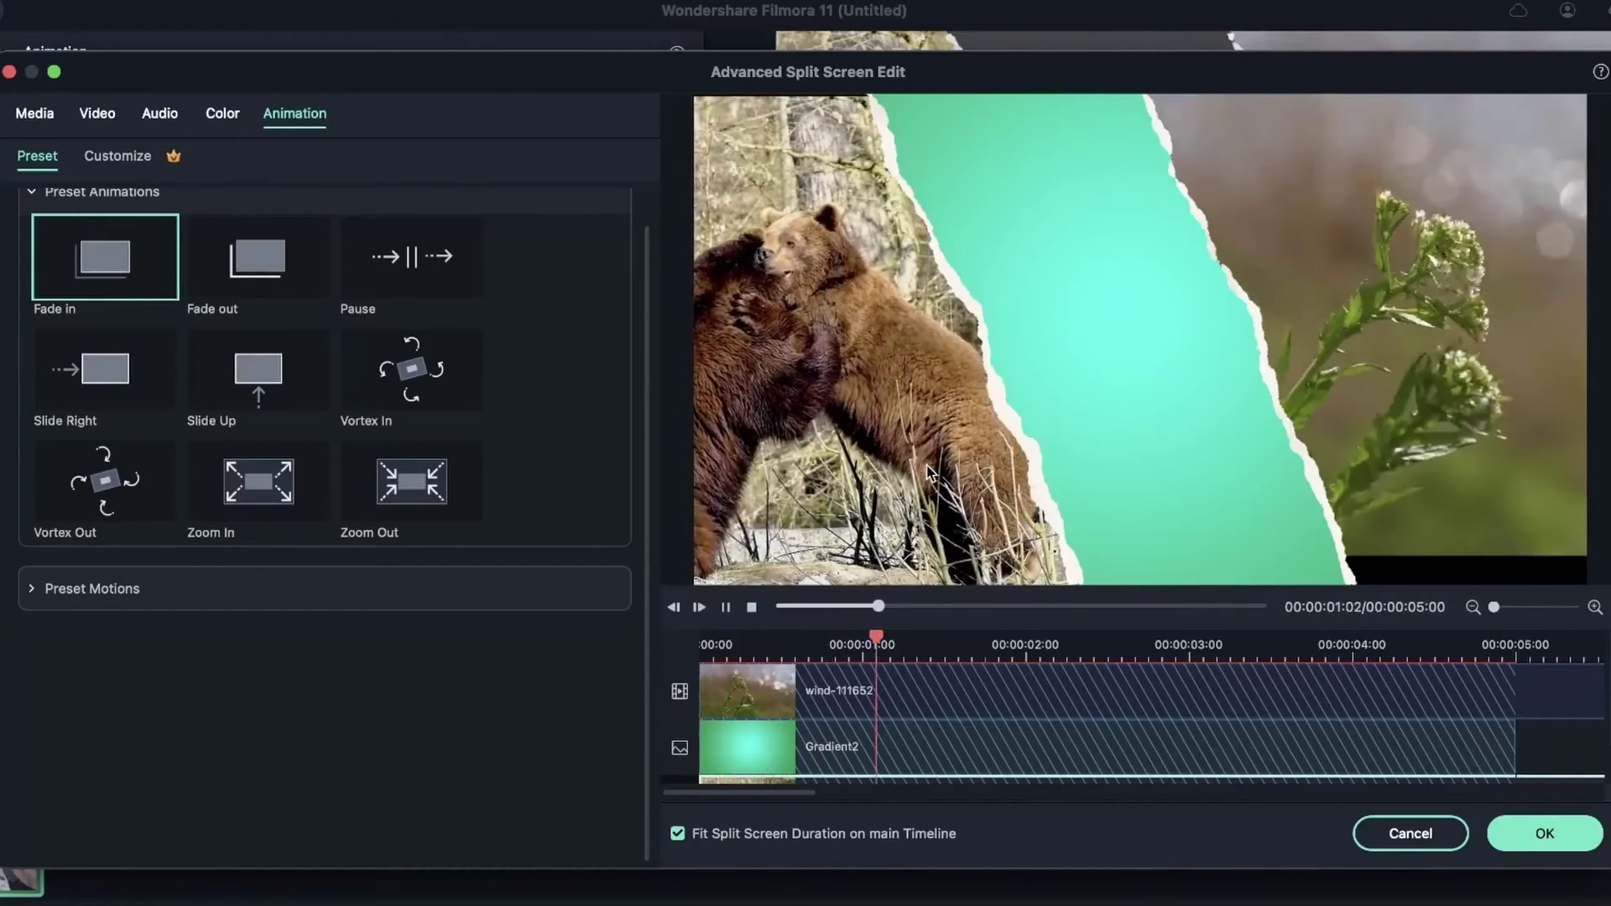
left_click(126, 587)
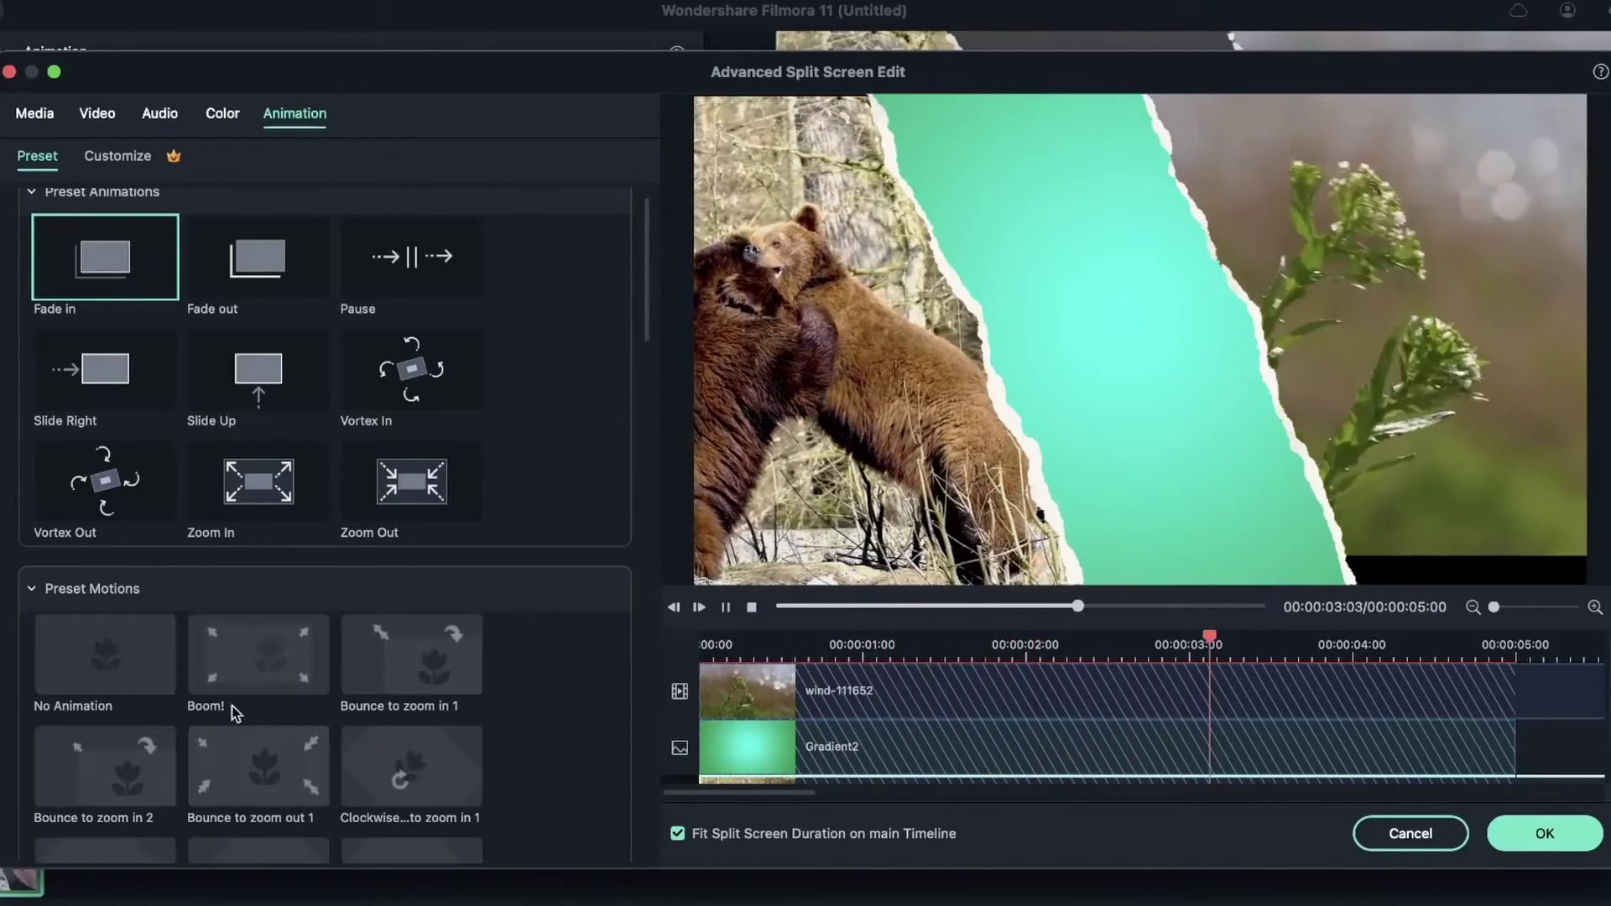
left_click(284, 687)
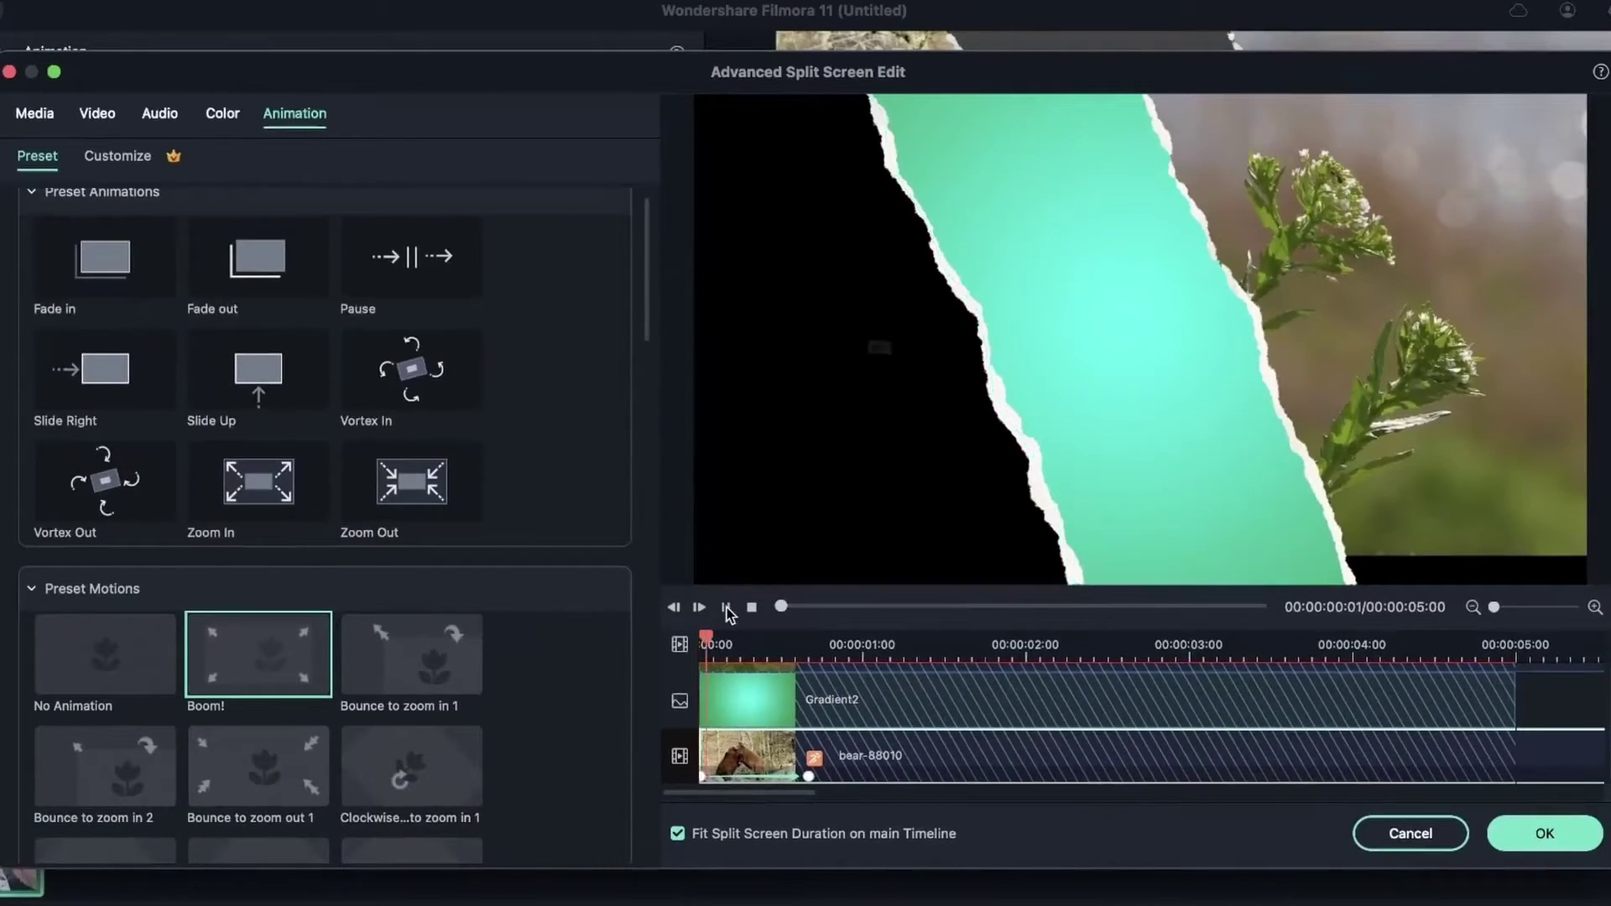
Step: Play the split-screen preview and stretch the bear animation to about 00:00:03
left_click(671, 410)
left_click(727, 607)
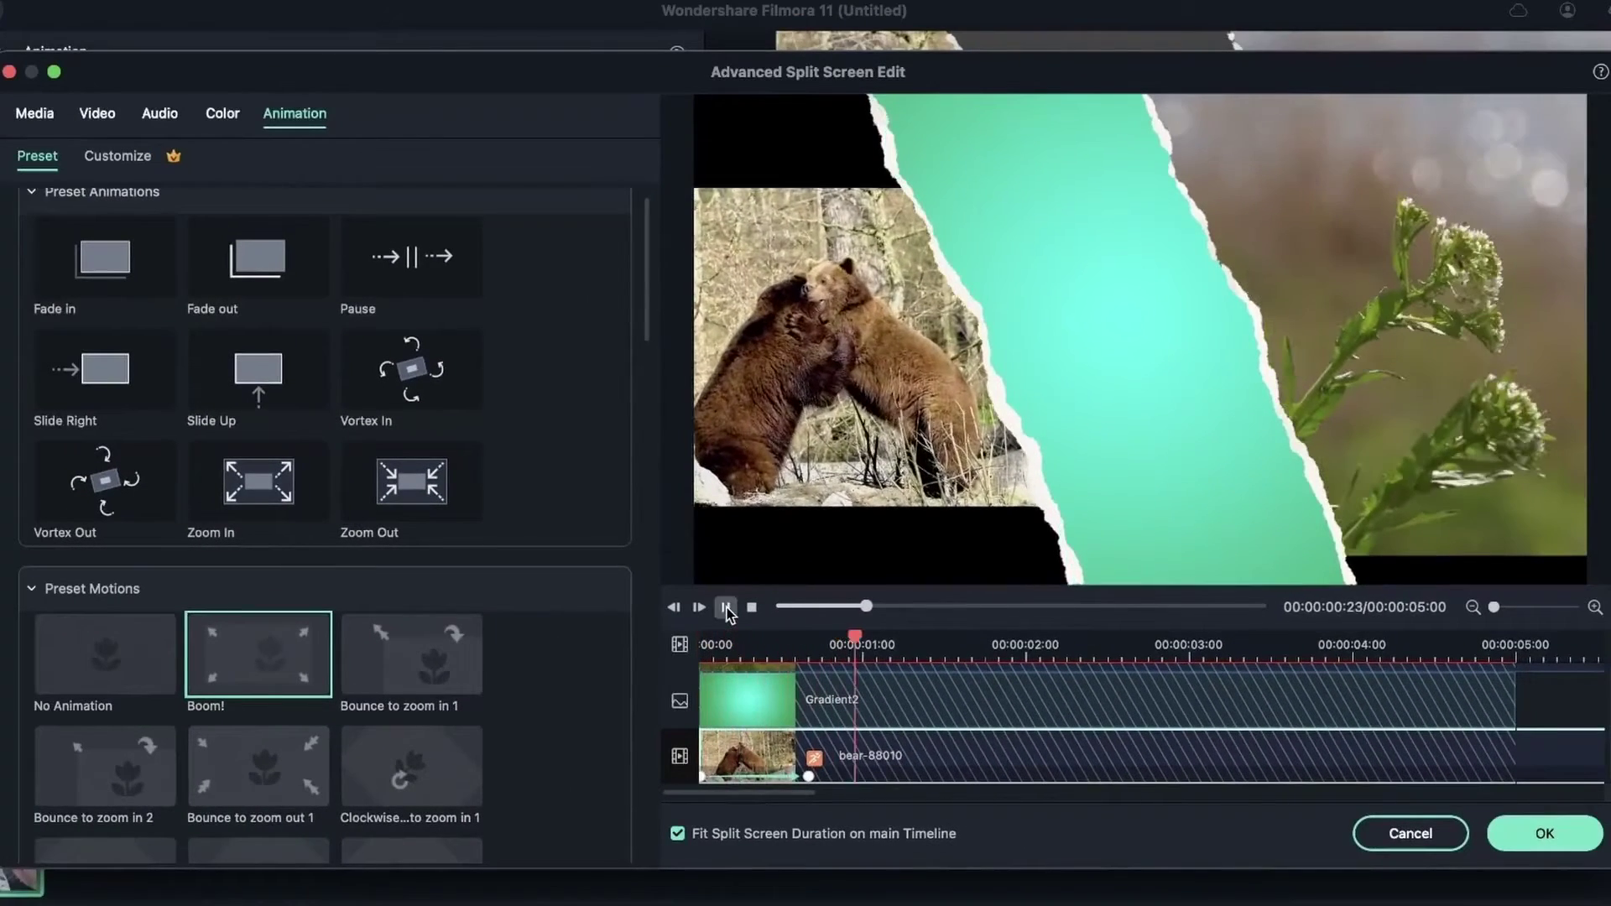
left_click_drag(810, 783, 1217, 776)
Step: Add two custom keyframes rotating the bear clip to 266 degrees, then play it back from the start
left_click(134, 156)
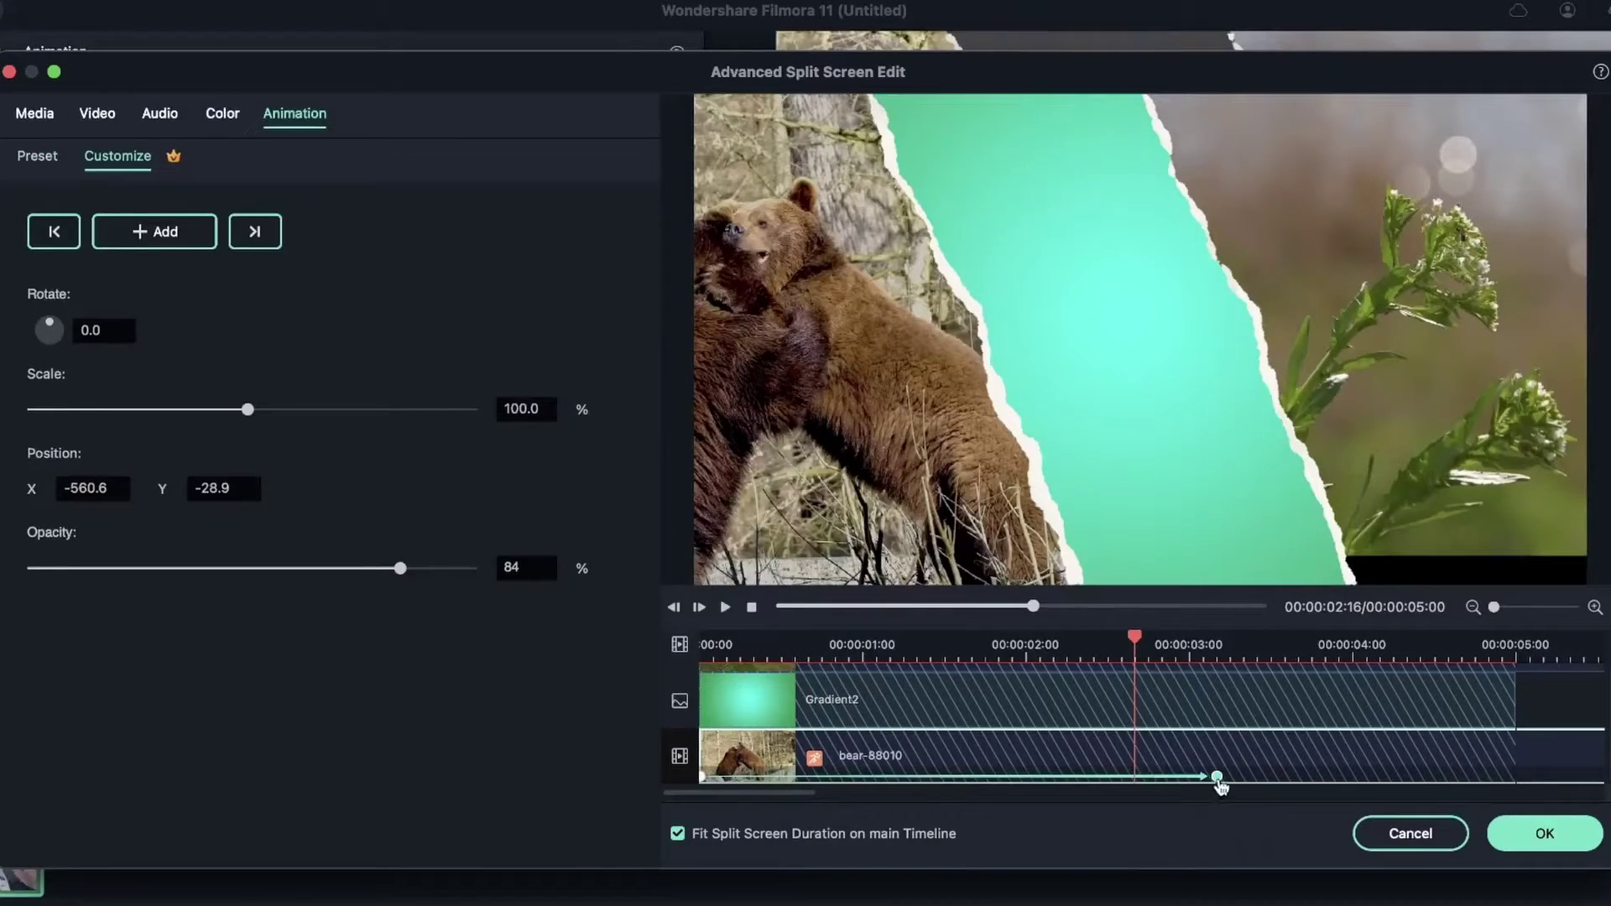
left_click(705, 638)
left_click_drag(705, 635, 727, 642)
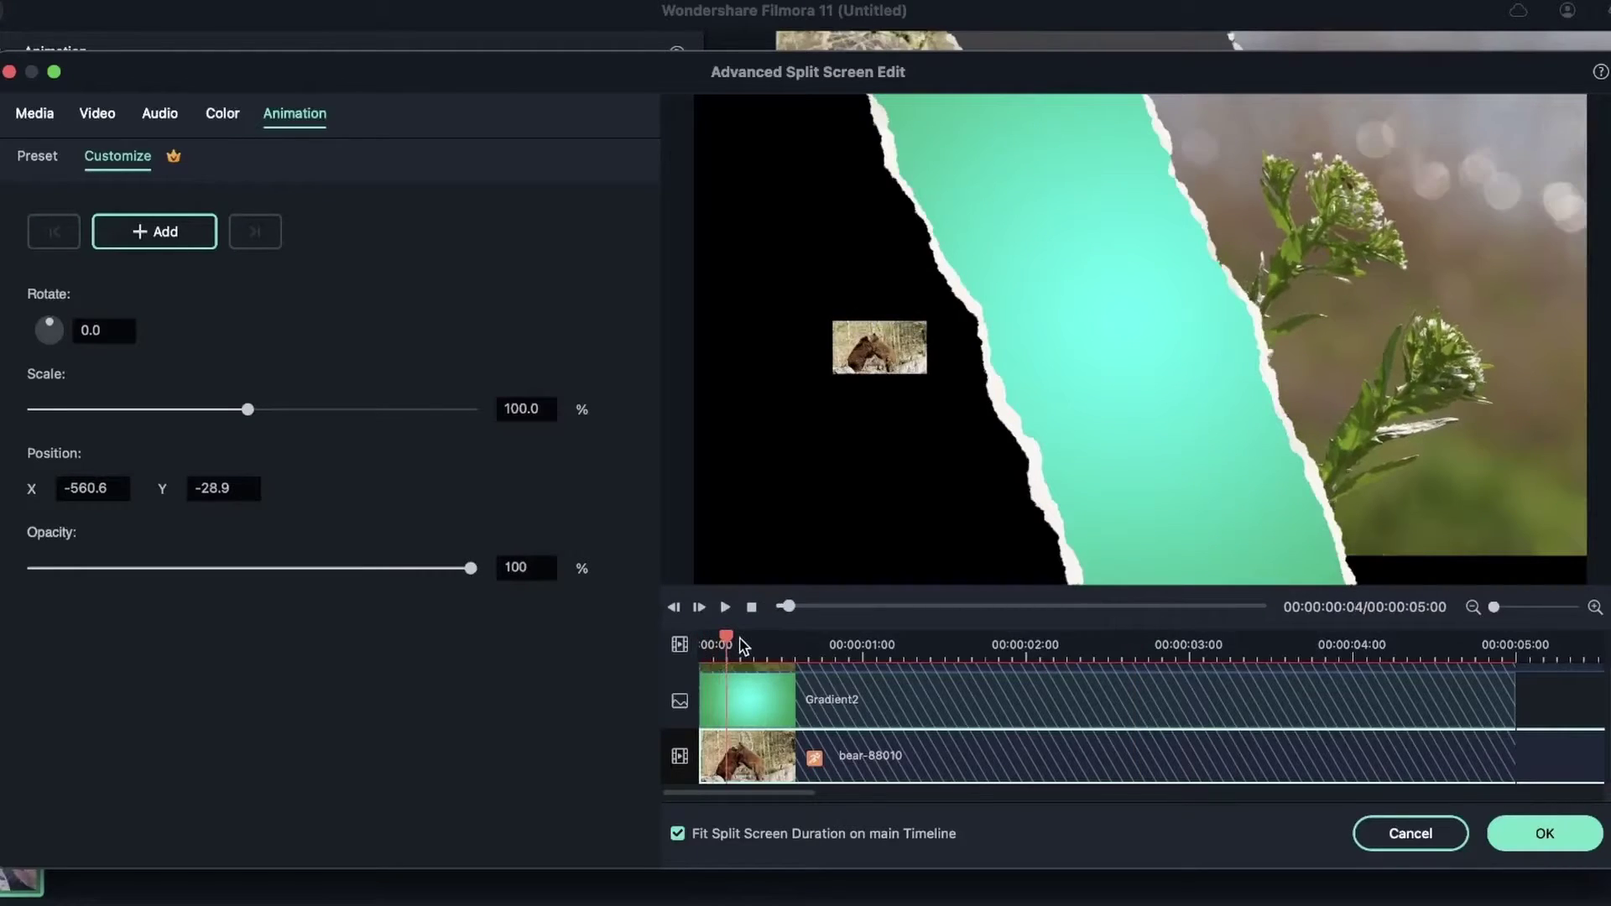
left_click(169, 238)
left_click(959, 640)
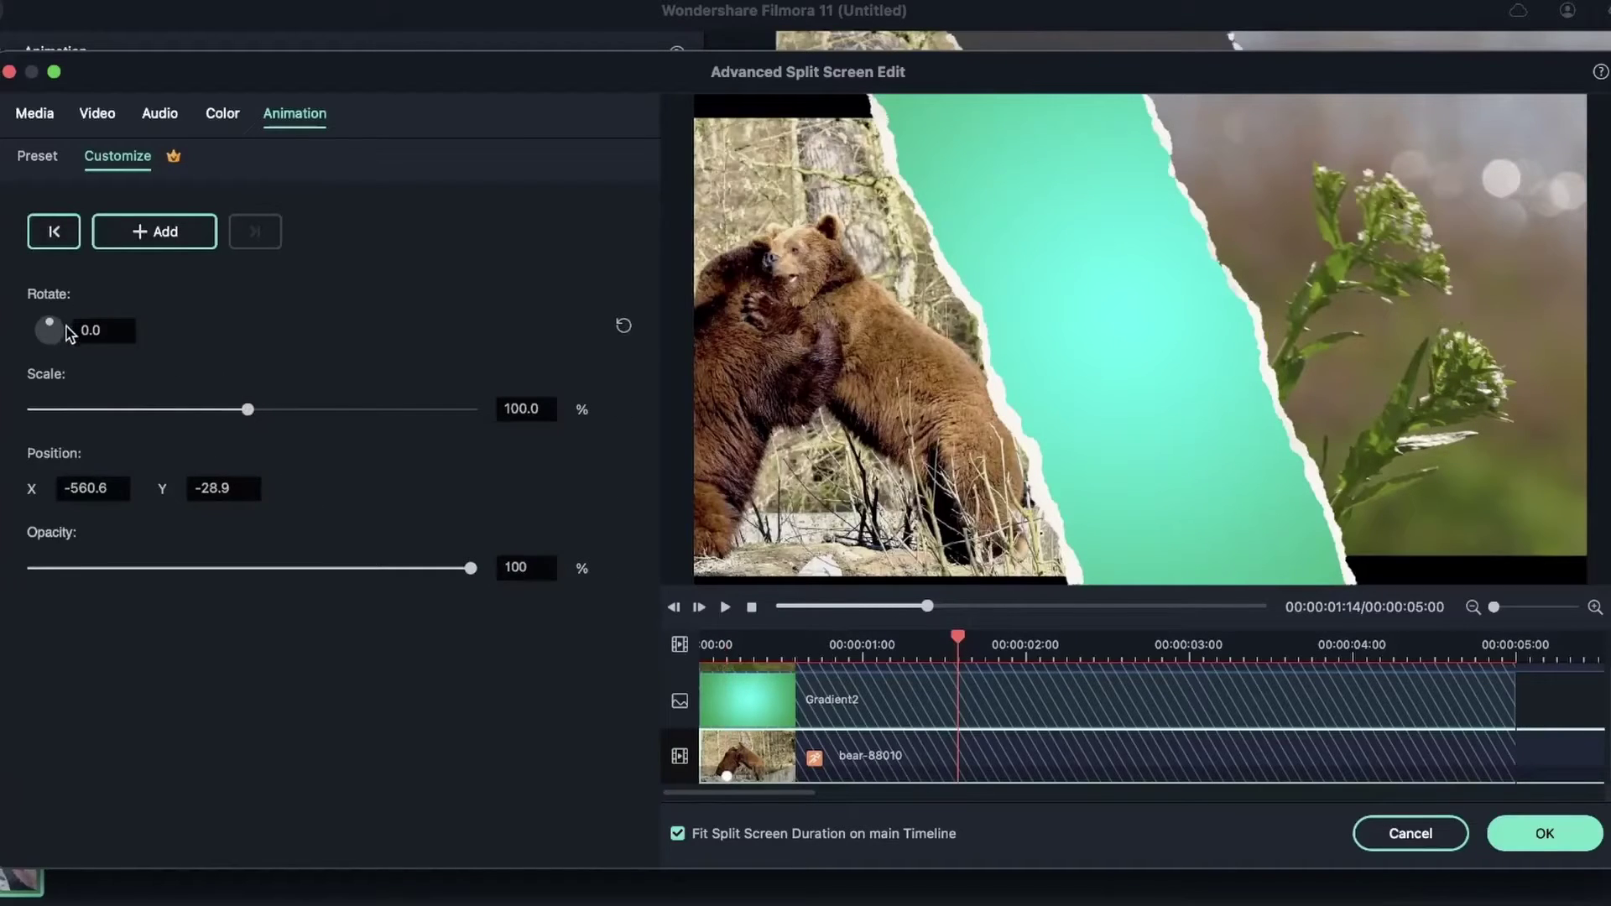
left_click_drag(58, 321, 2, 355)
key("Home")
key("space")
key("space")
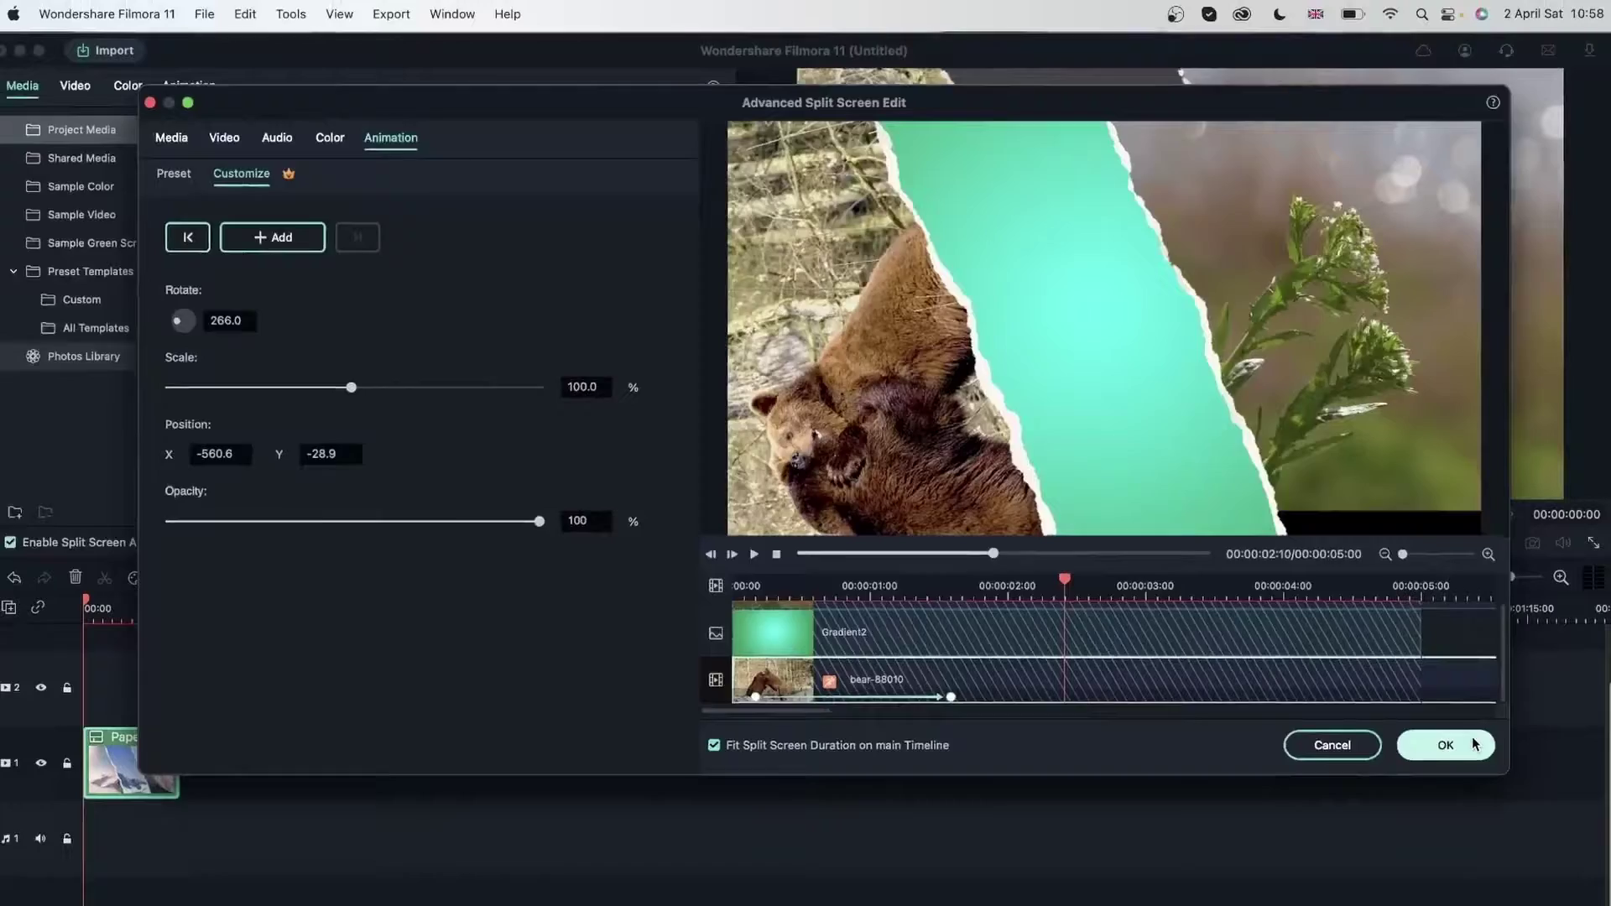
Step: Apply the Paper split-screen edits and play the result in the main preview
left_click(1577, 832)
key("space")
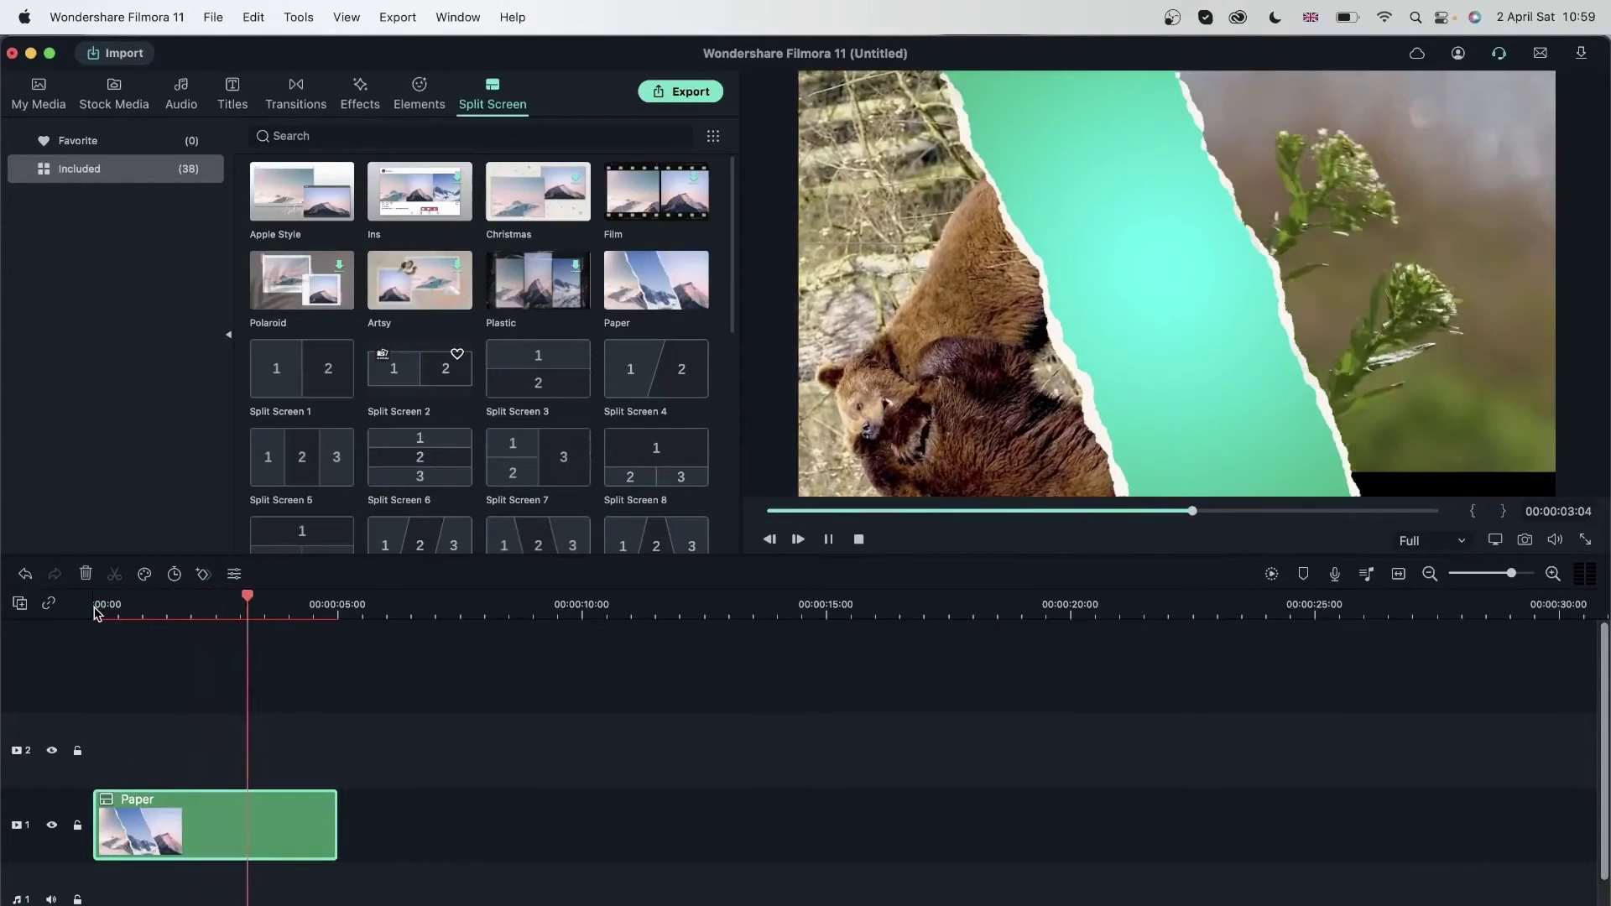
key("space")
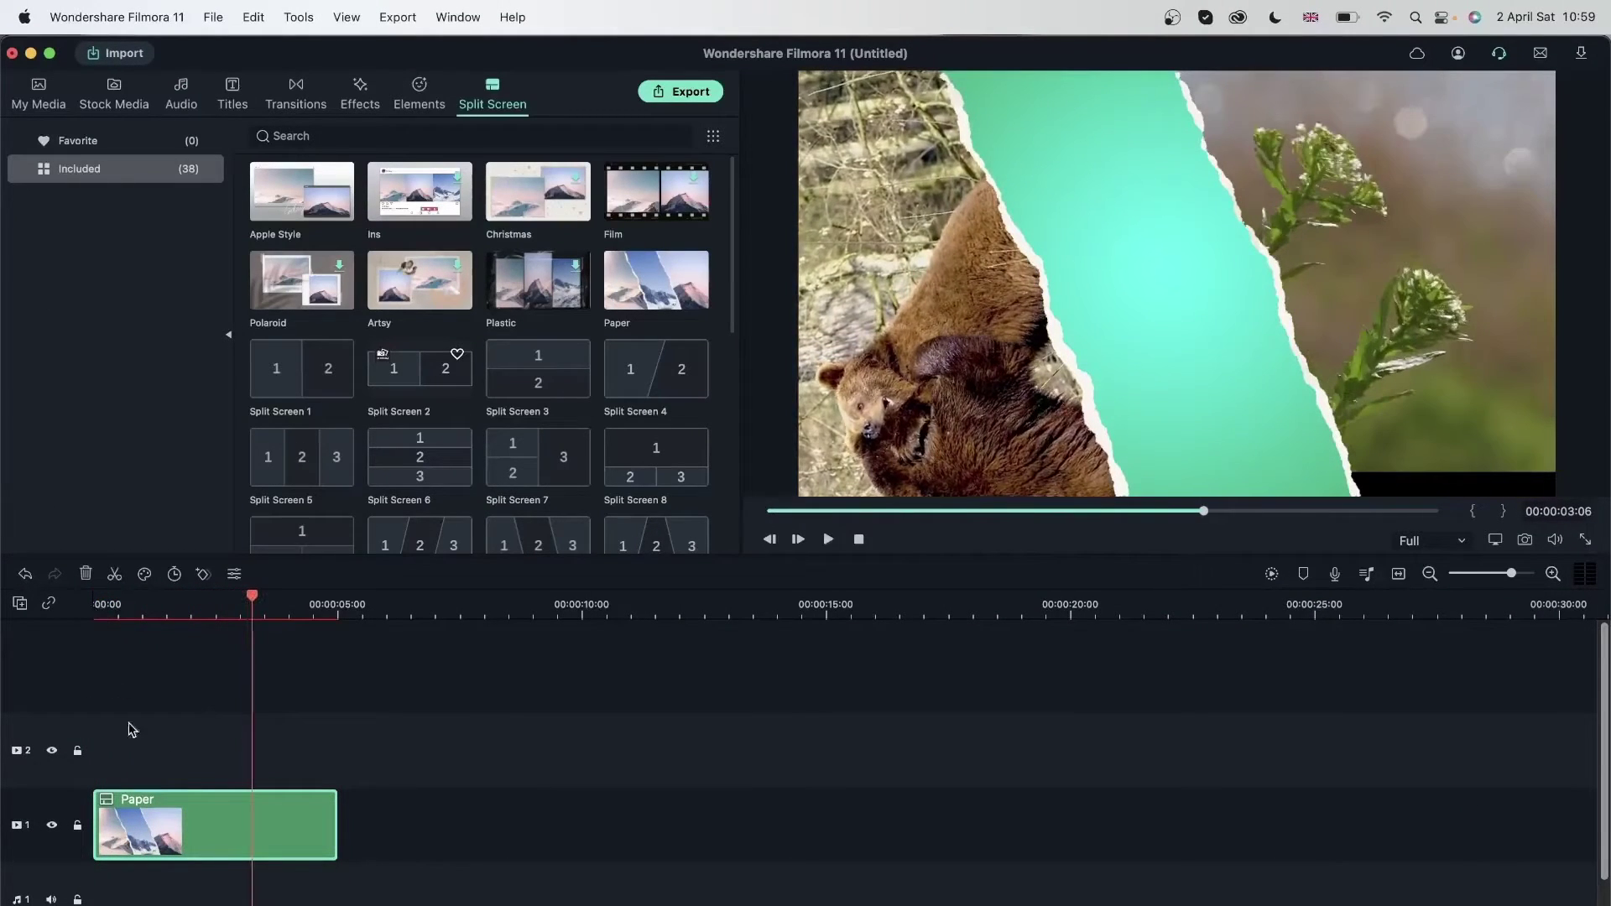
Step: Delete the Paper clip and put Split Screen 7 on track 1, opening its editor
left_click(85, 573)
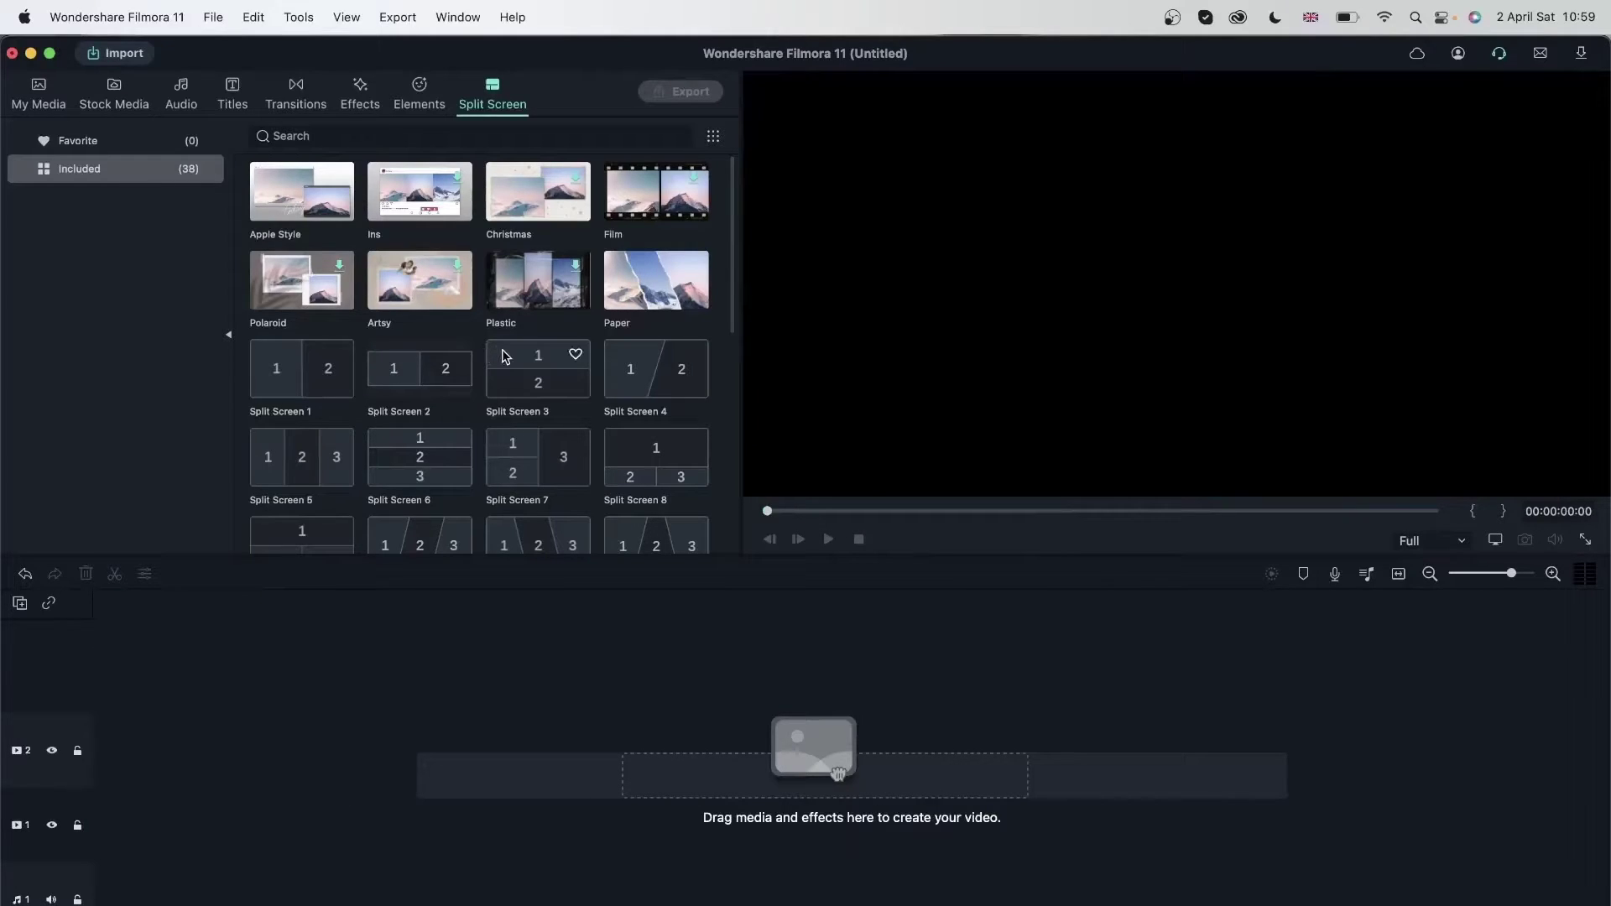
left_click_drag(525, 453, 101, 817)
double_click(216, 824)
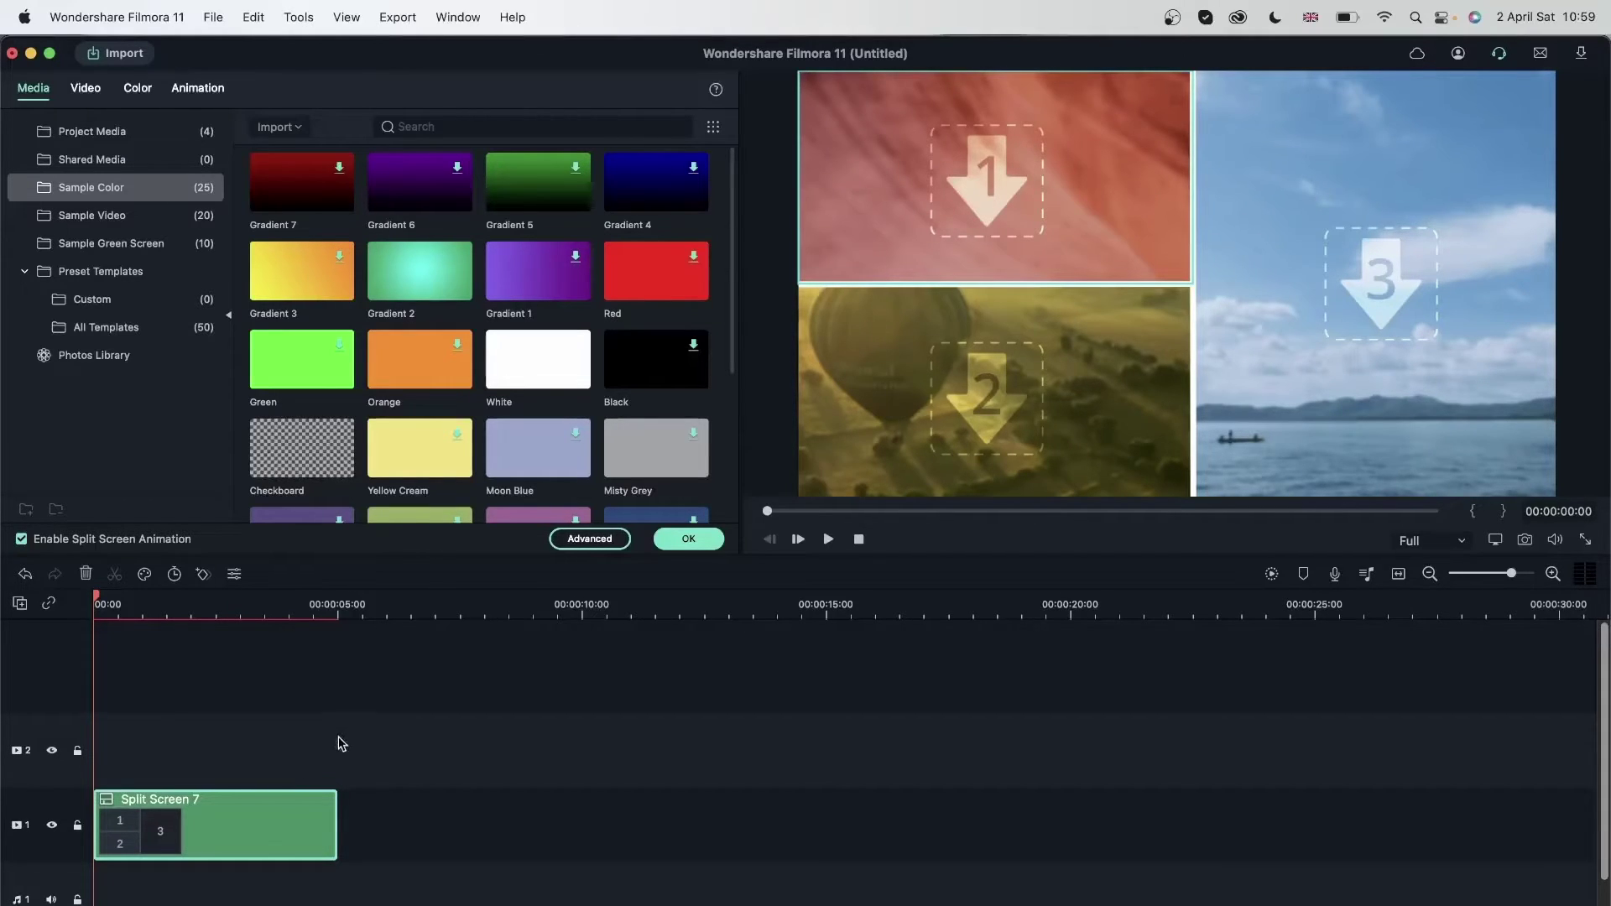
Step: Add the soap bubble stock clip at about six seconds and match project settings to it
left_click(687, 540)
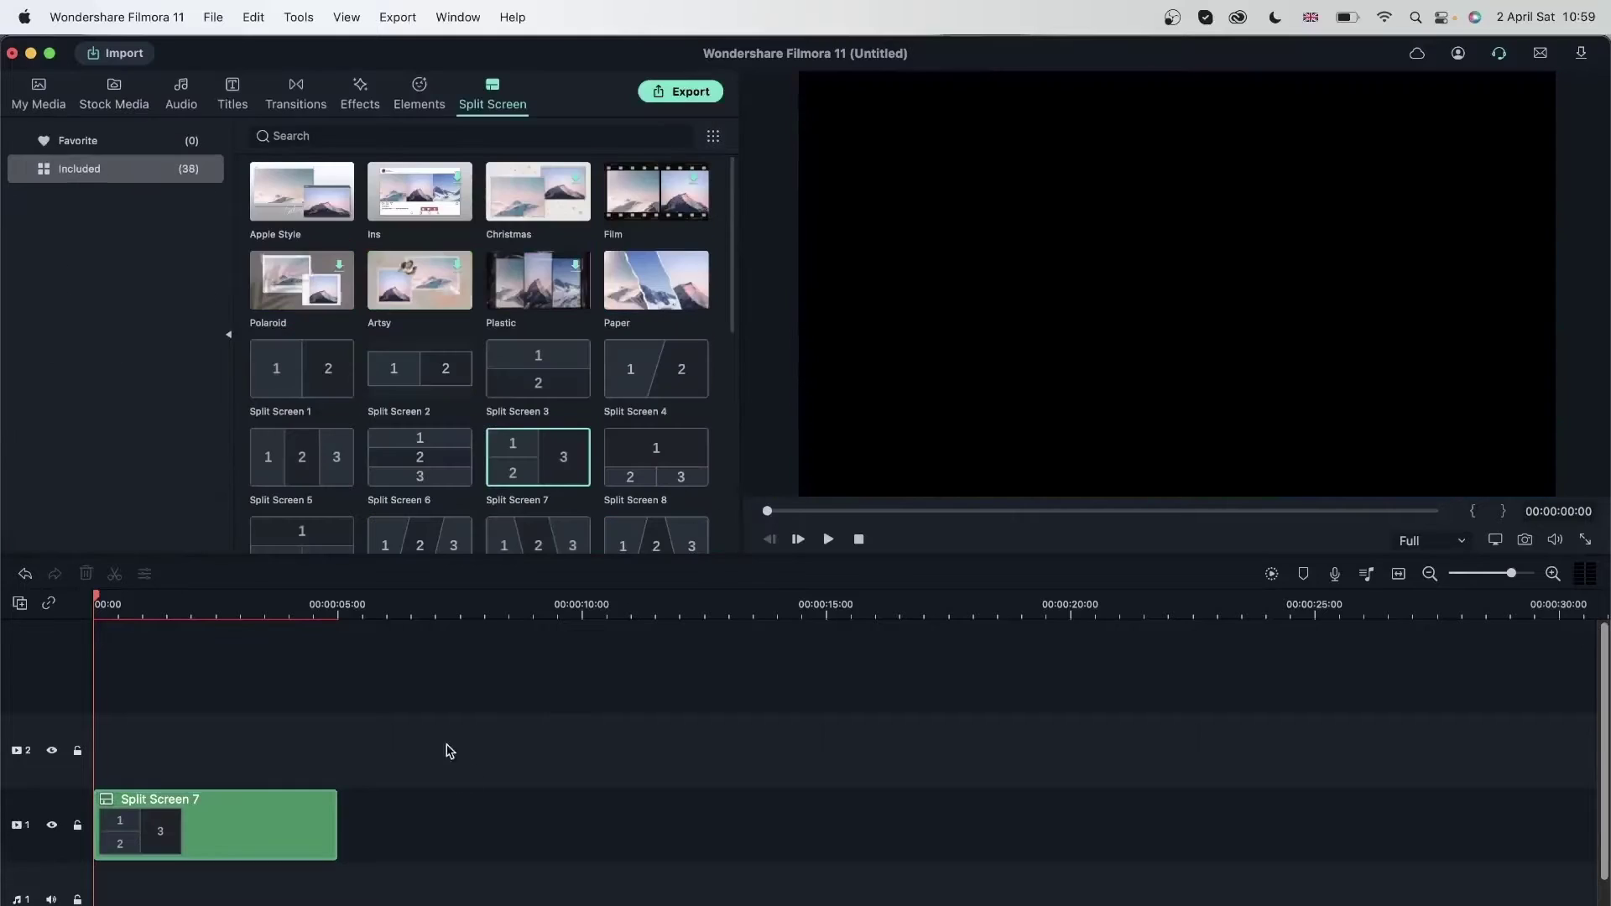
left_click(432, 603)
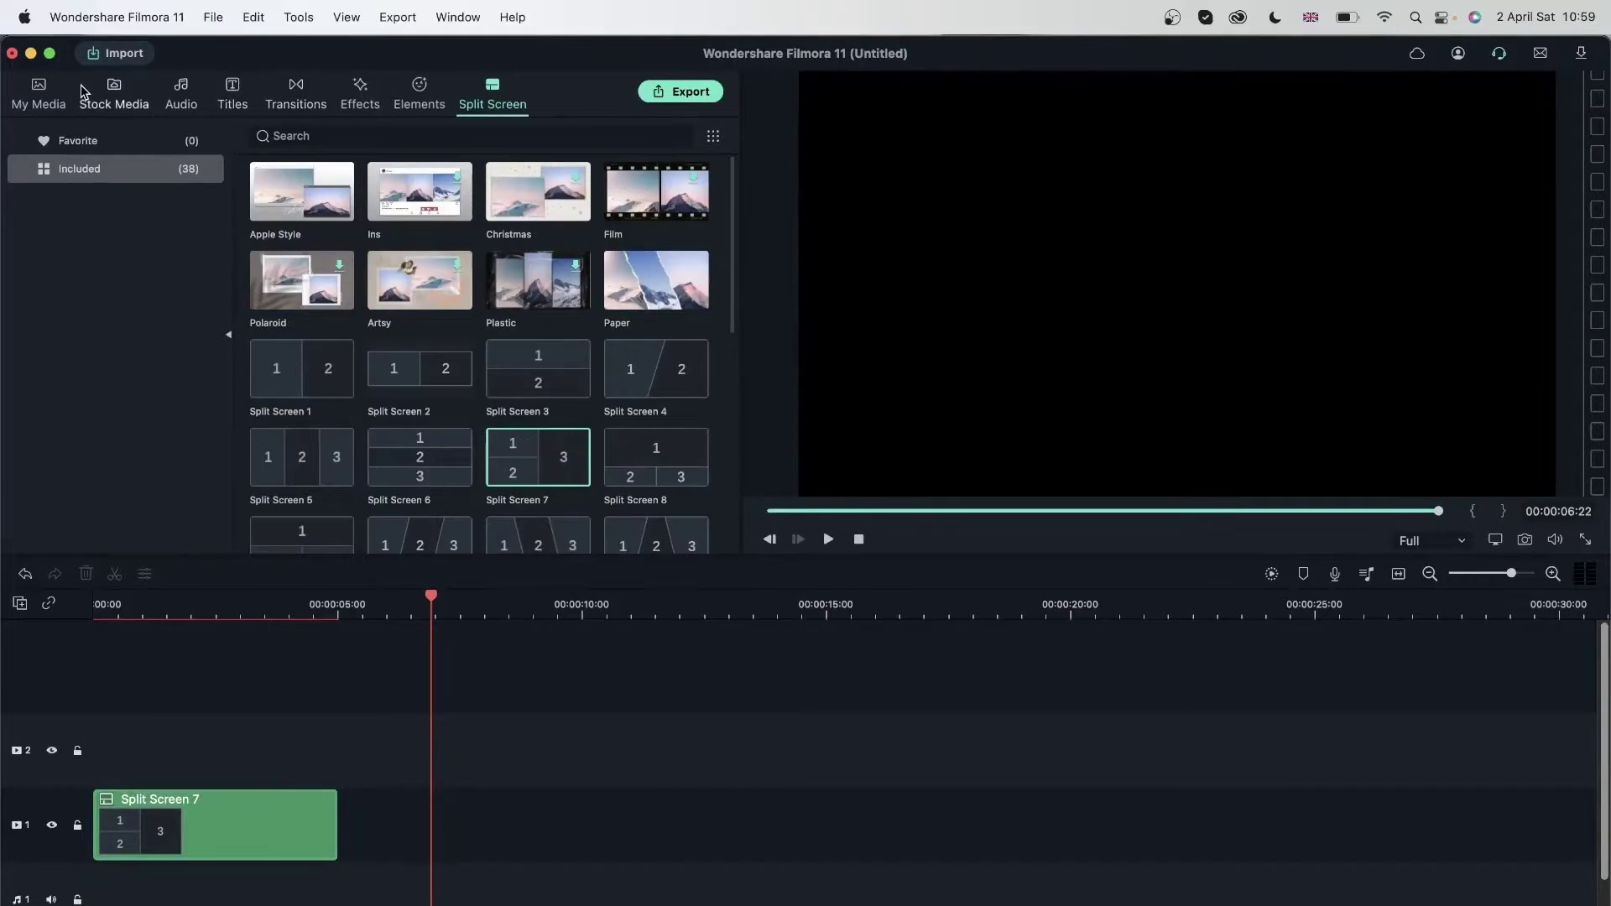
left_click(114, 94)
scroll(428, 420, "down", 10)
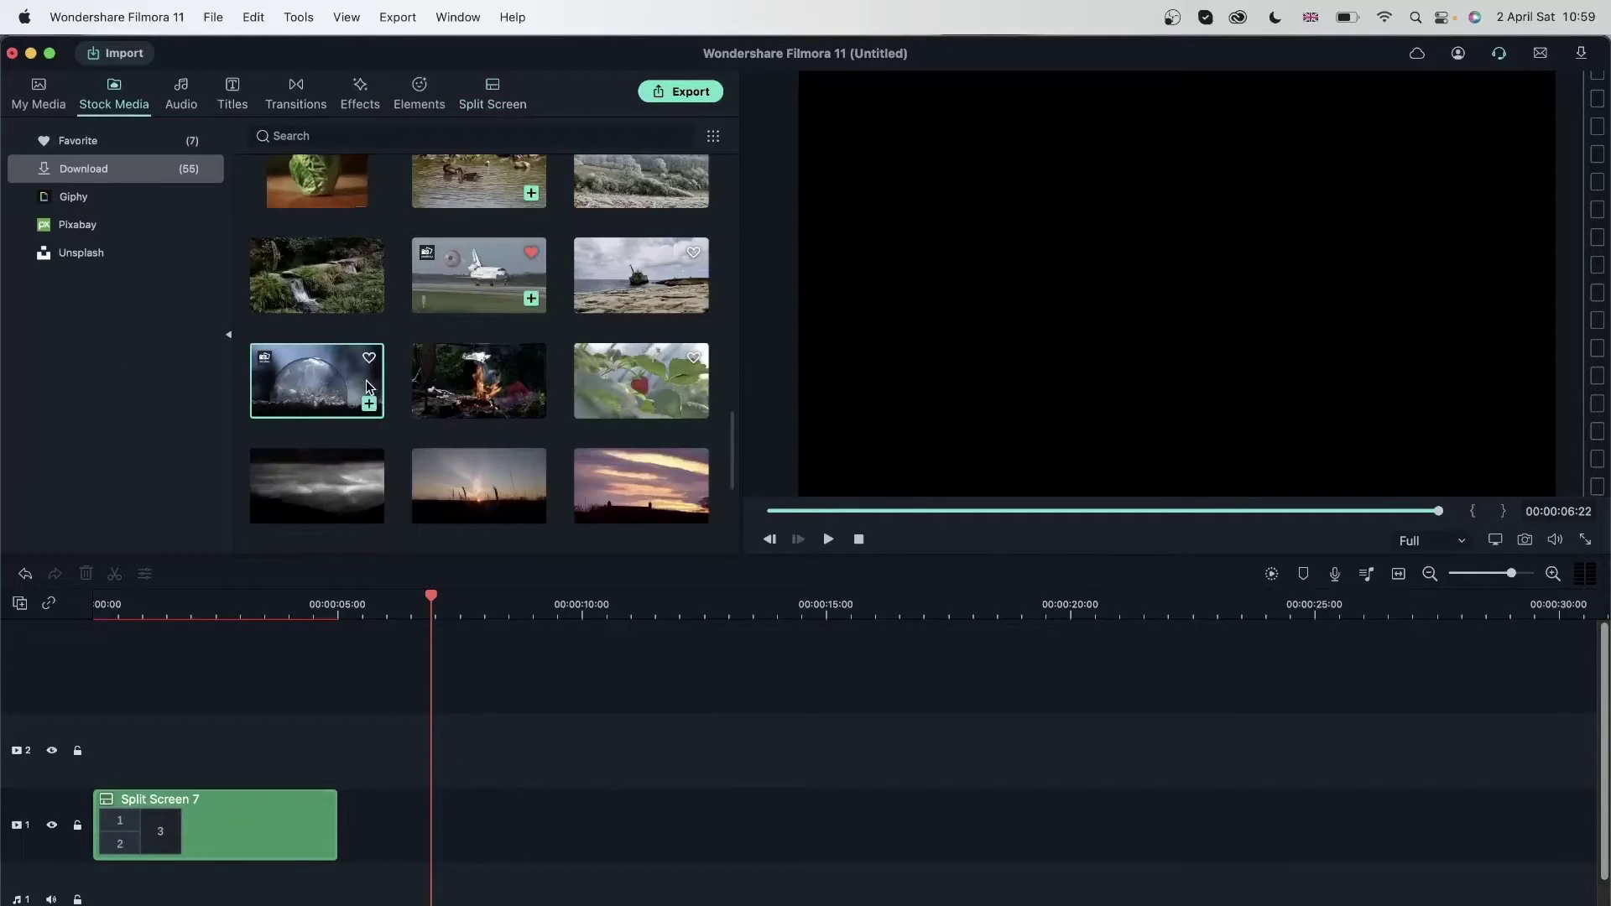
left_click_drag(389, 477, 445, 818)
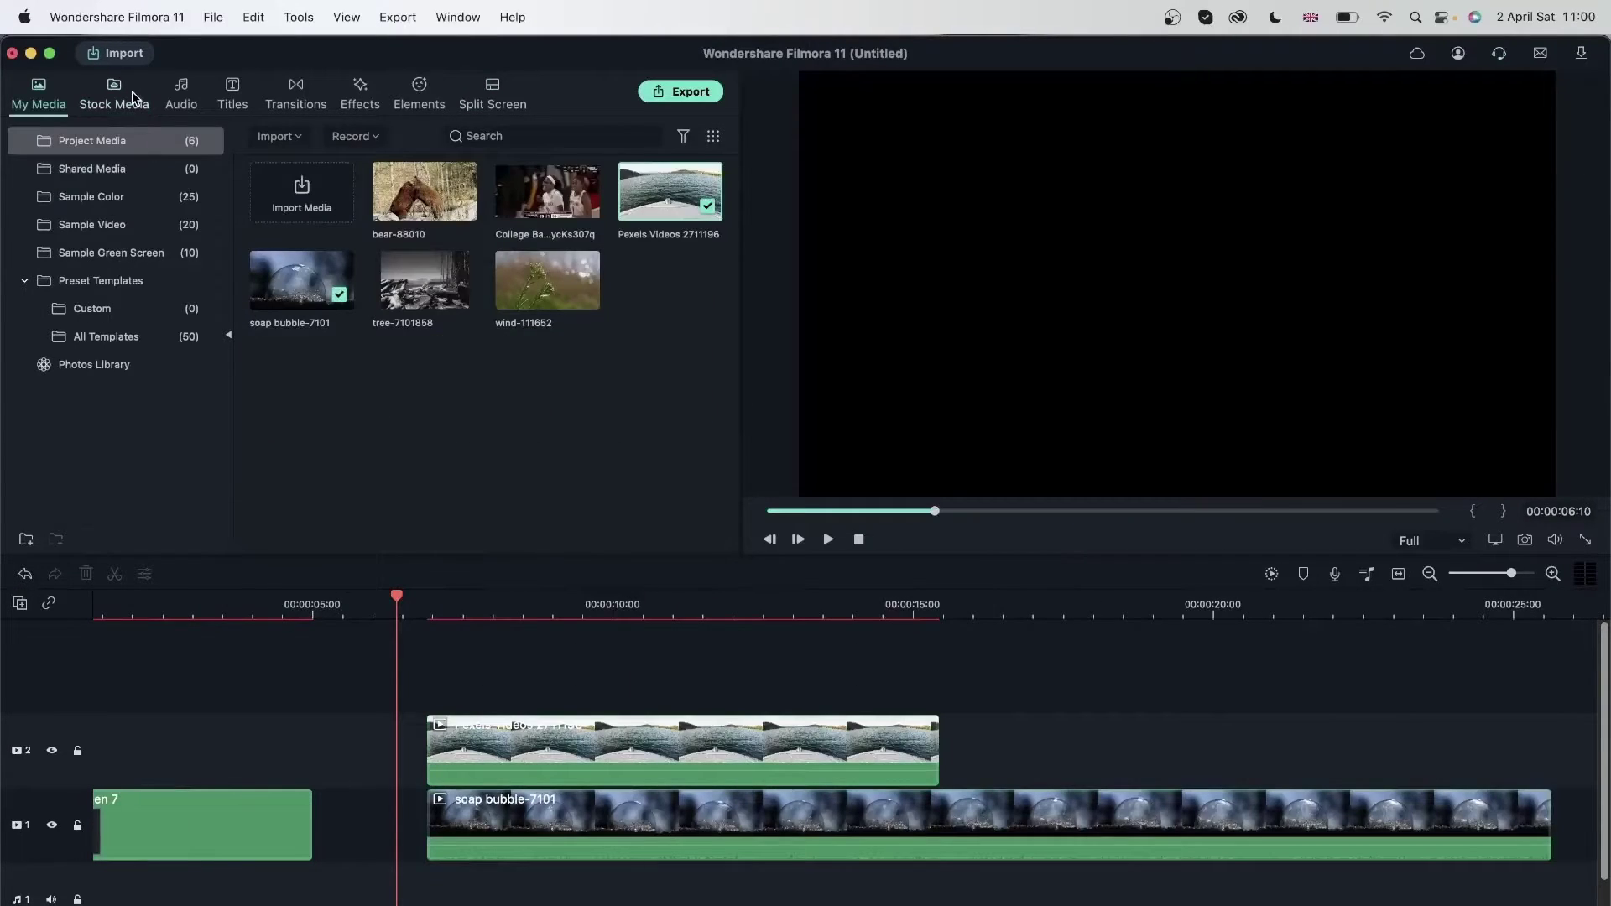
left_click(131, 97)
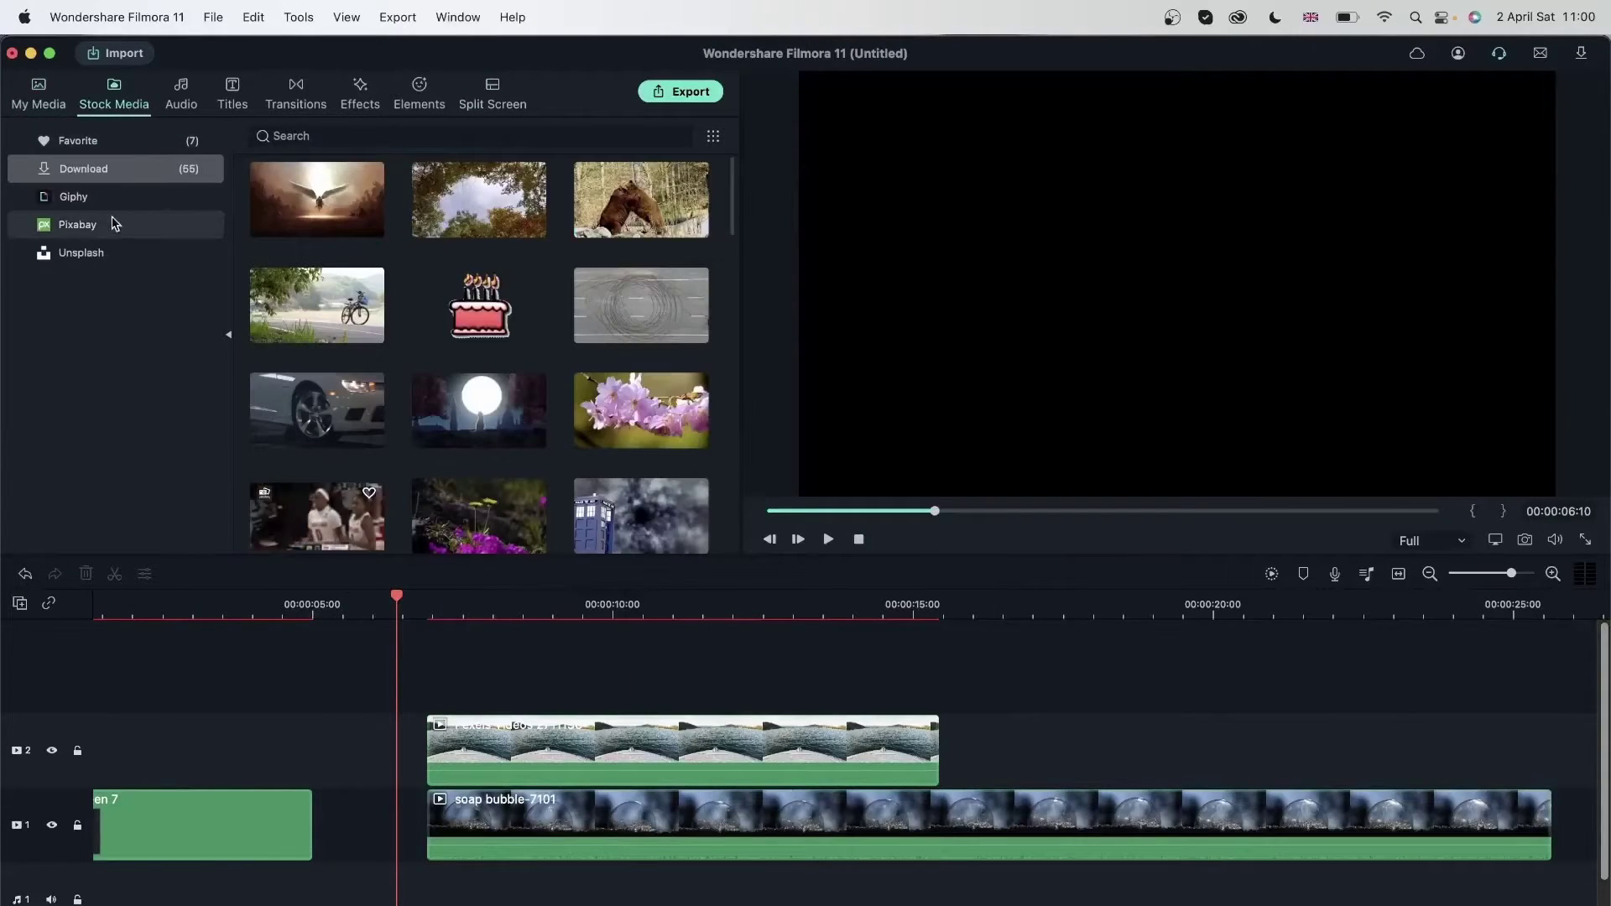
Step: Search Pixabay for gopro, add the car clip, and place the flower clip on track 3
left_click(108, 223)
left_click(326, 134)
type("gopro")
key("Return")
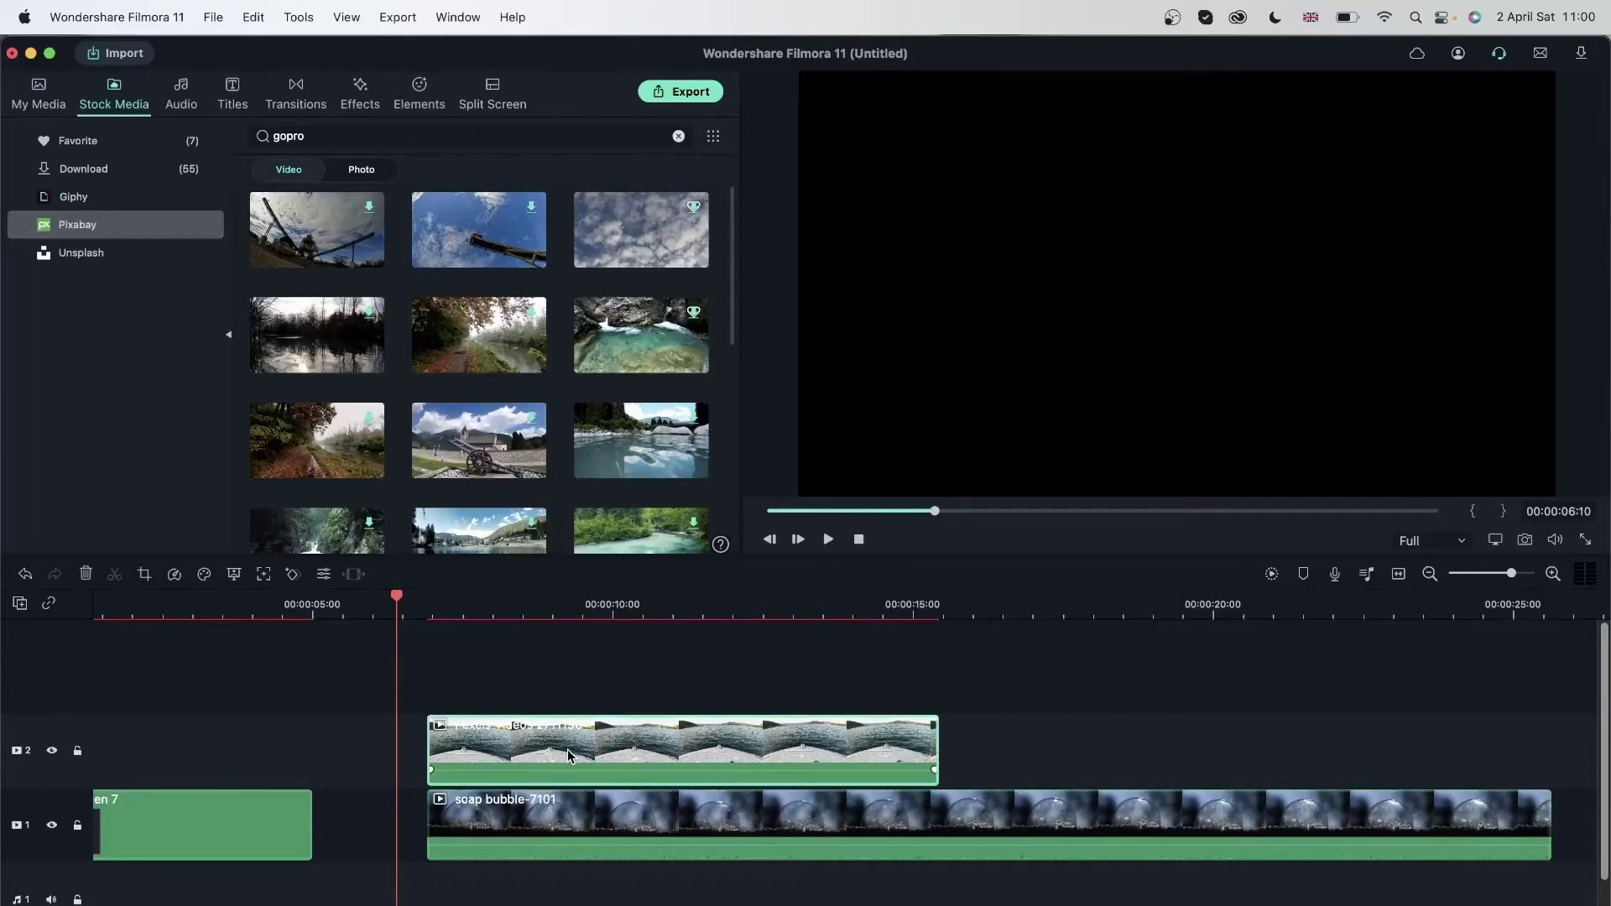
key("Delete")
scroll(530, 342, "down", 5)
left_click(532, 383)
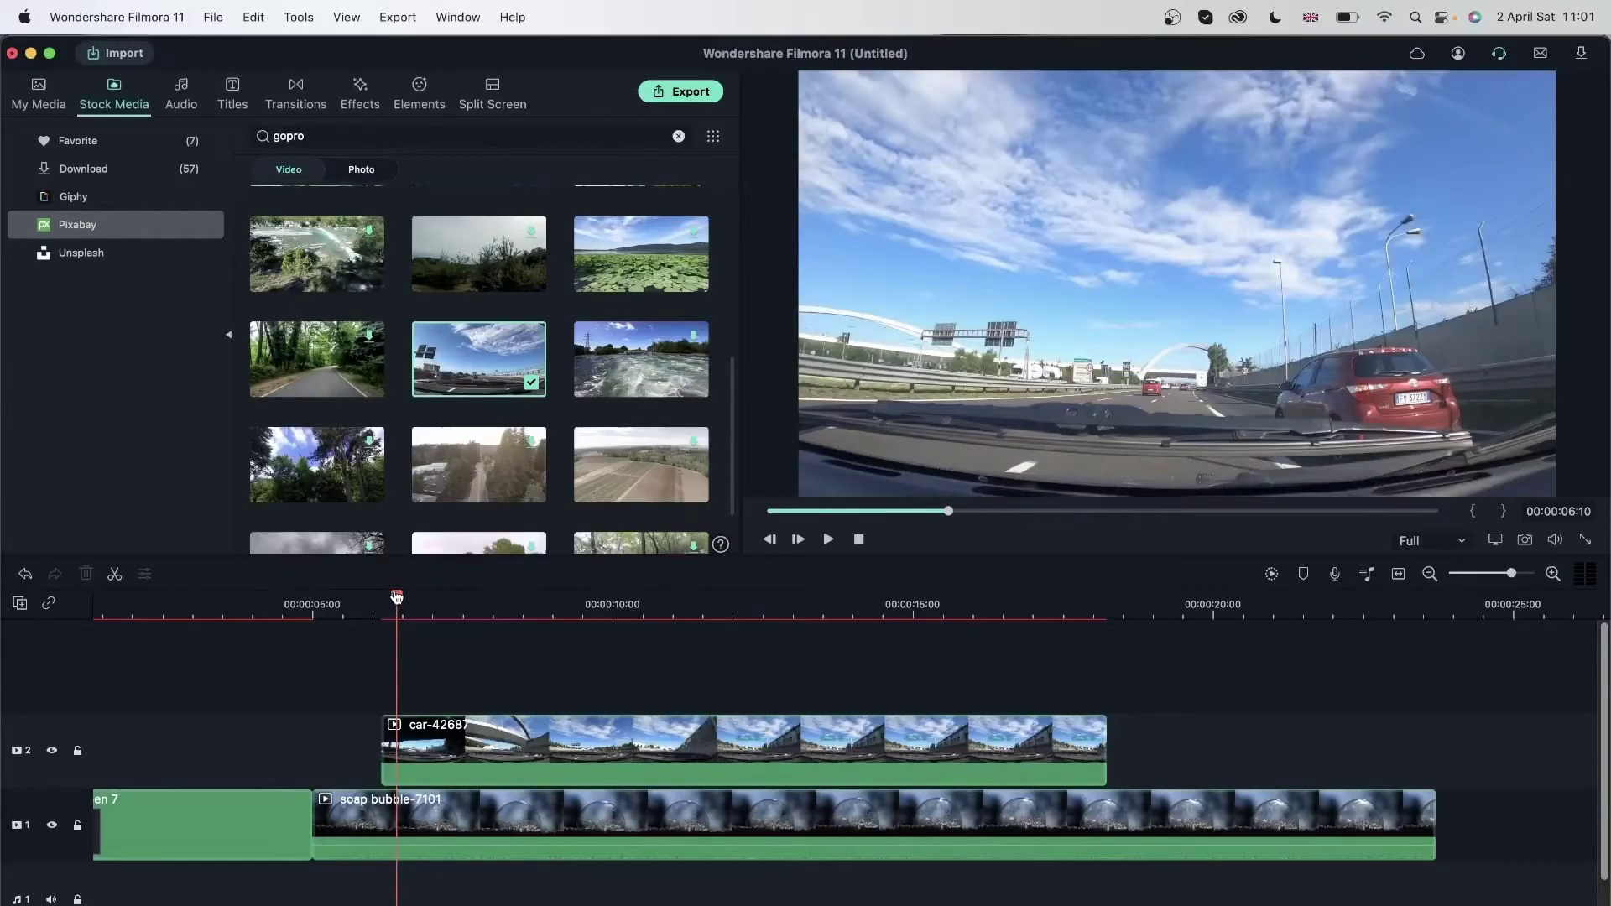
left_click_drag(393, 601, 942, 773)
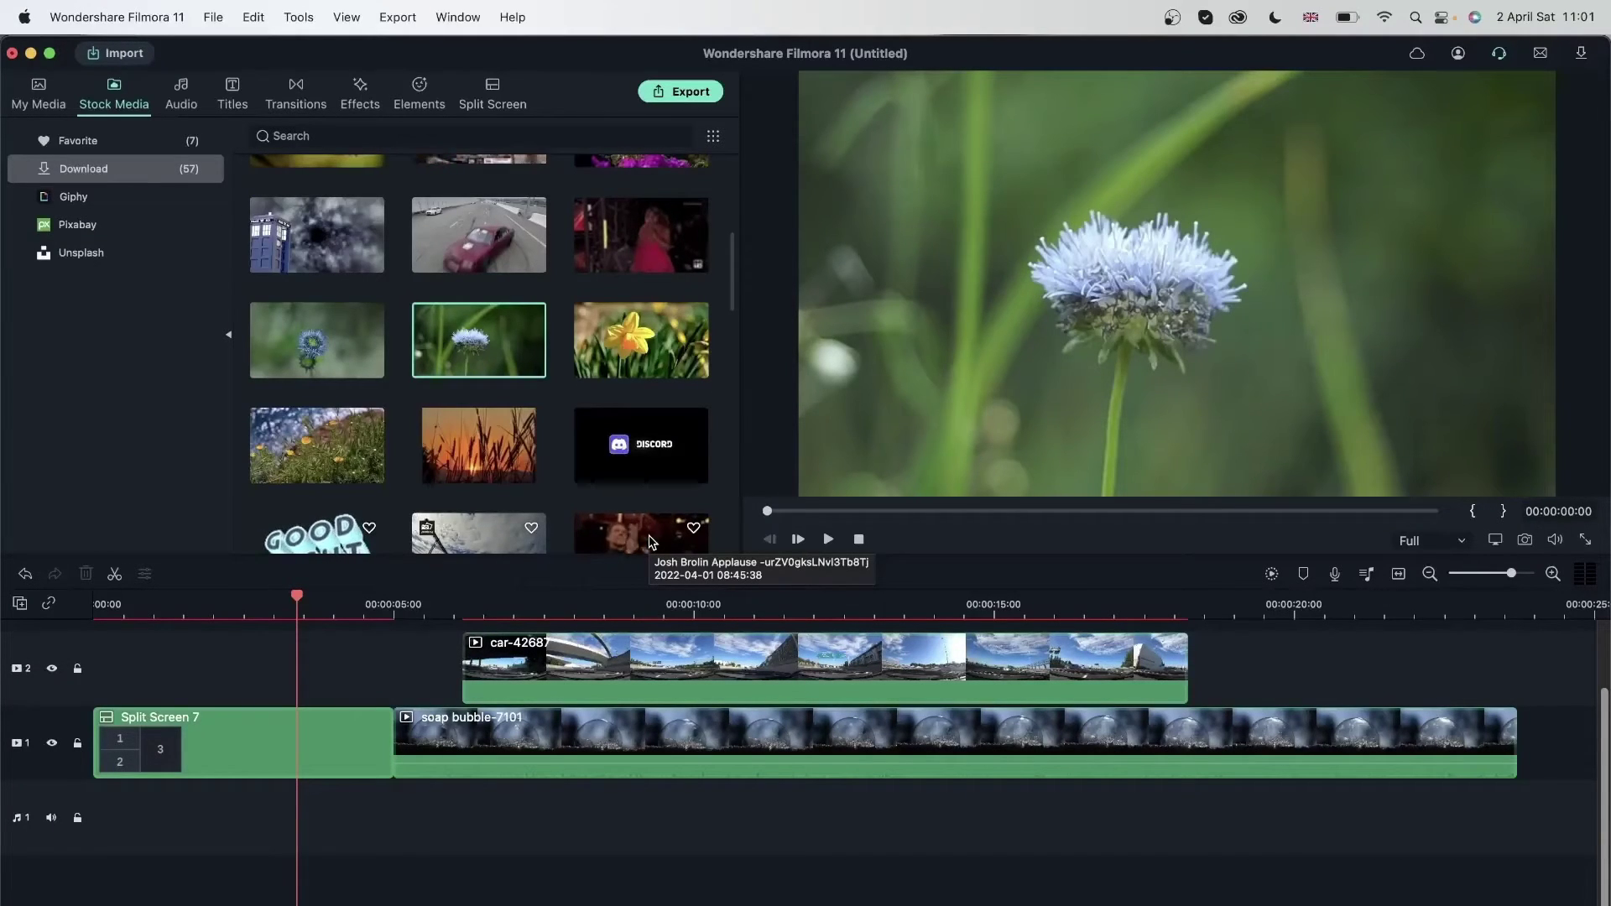
left_click_drag(464, 369, 499, 676)
left_click(428, 831)
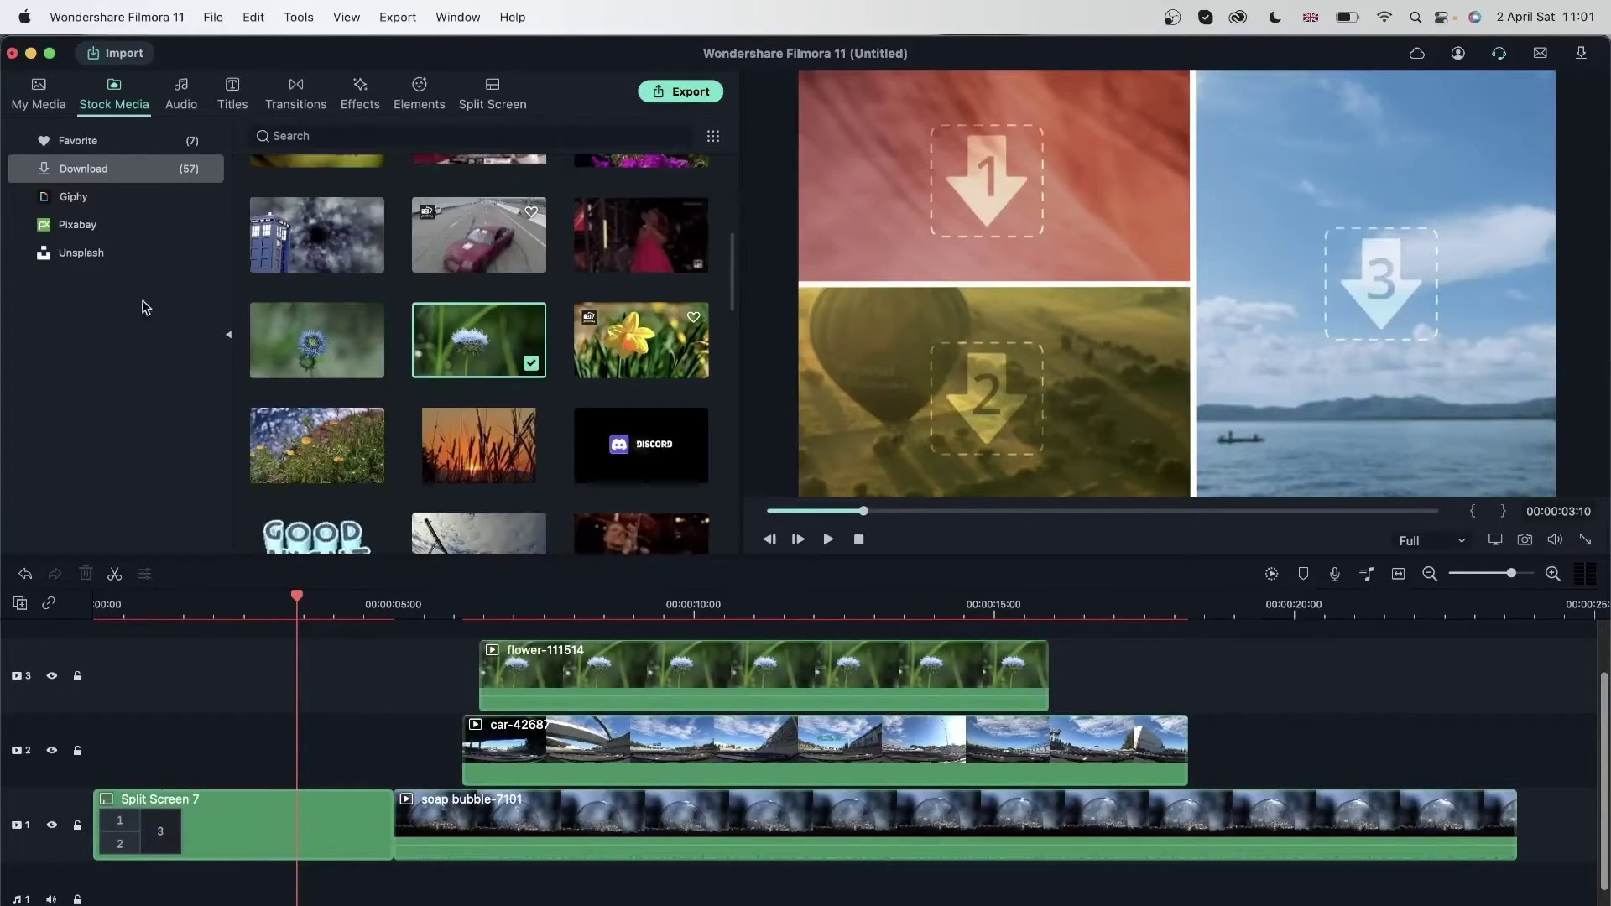
Step: Delete the flower, car and soap bubble clips from the timeline and drop them into Split Screen 7's slots
left_click(23, 107)
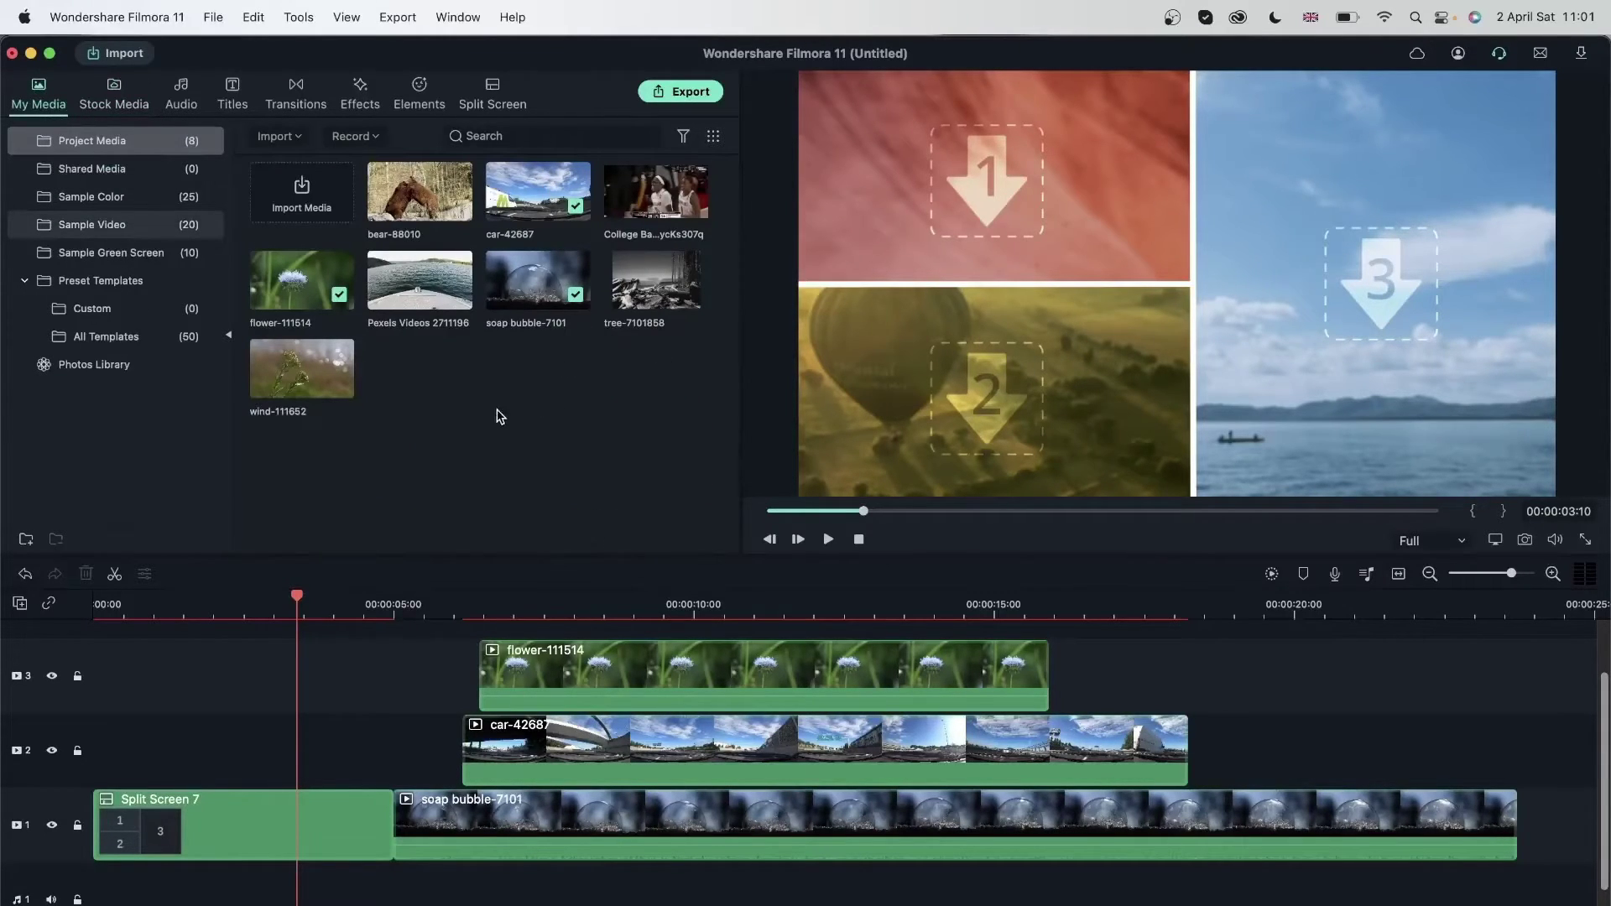
left_click_drag(431, 668, 667, 881)
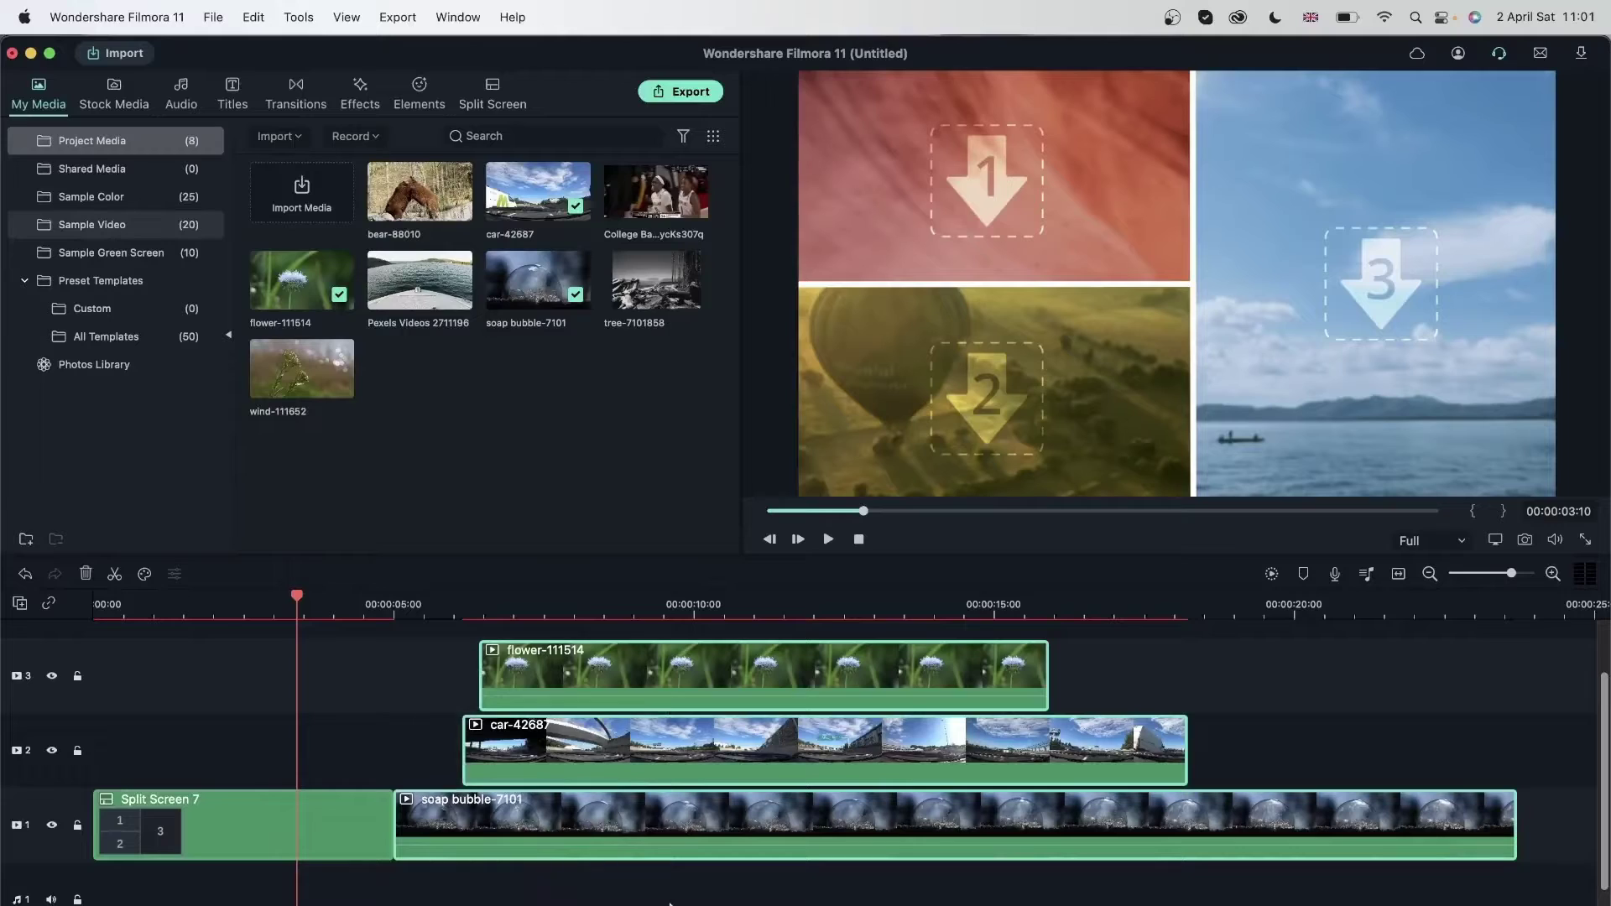
key("Delete")
double_click(363, 836)
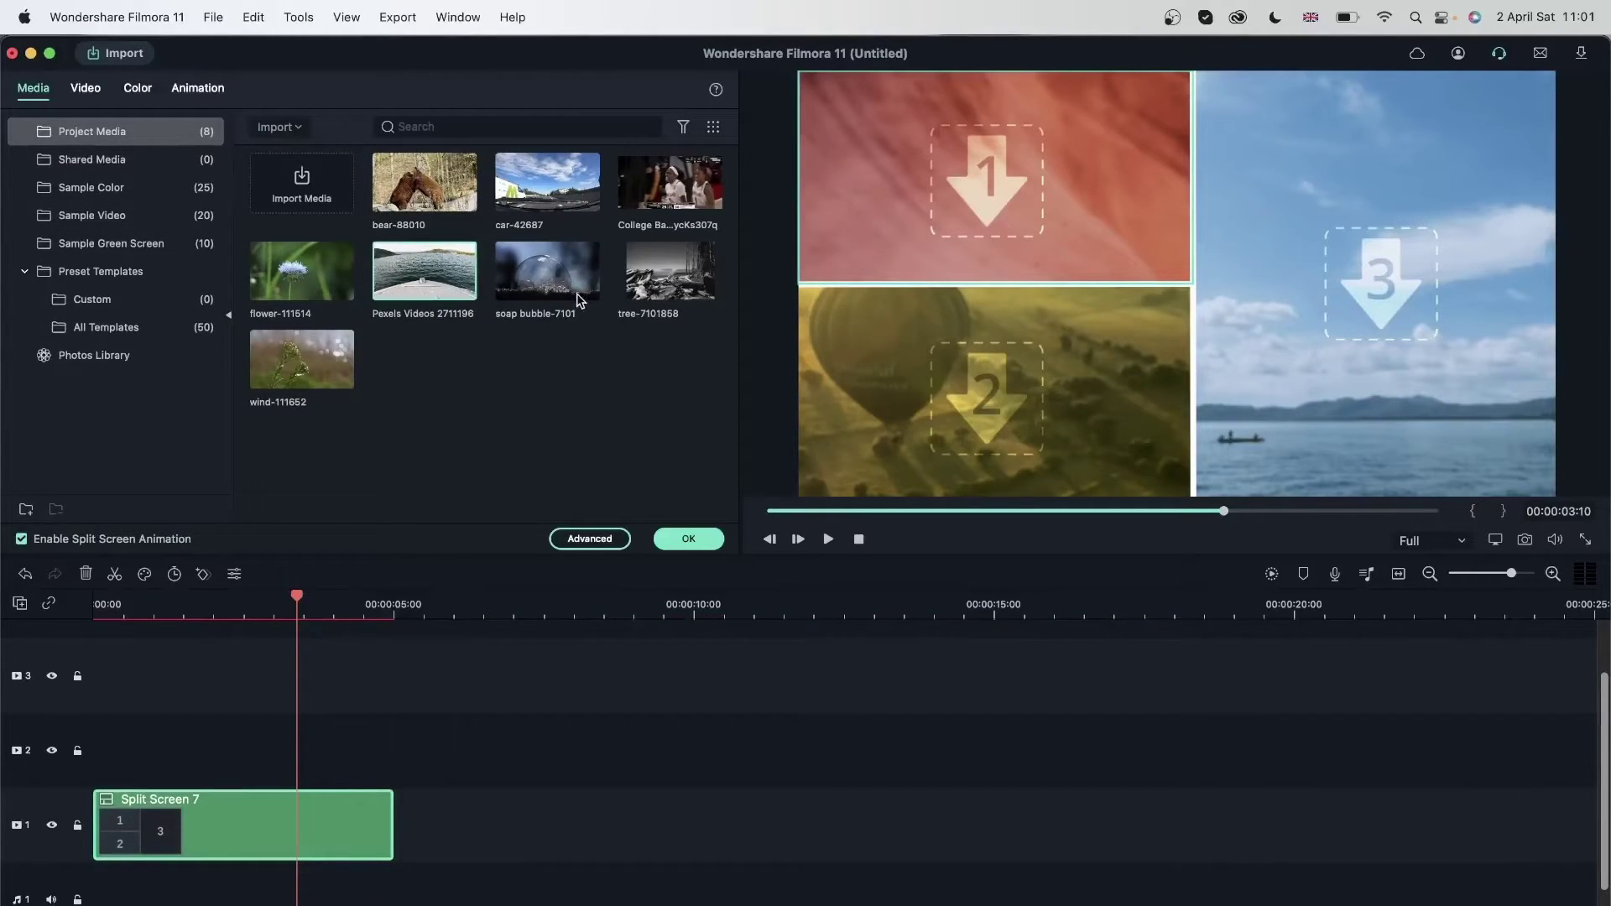
left_click_drag(579, 301, 1003, 164)
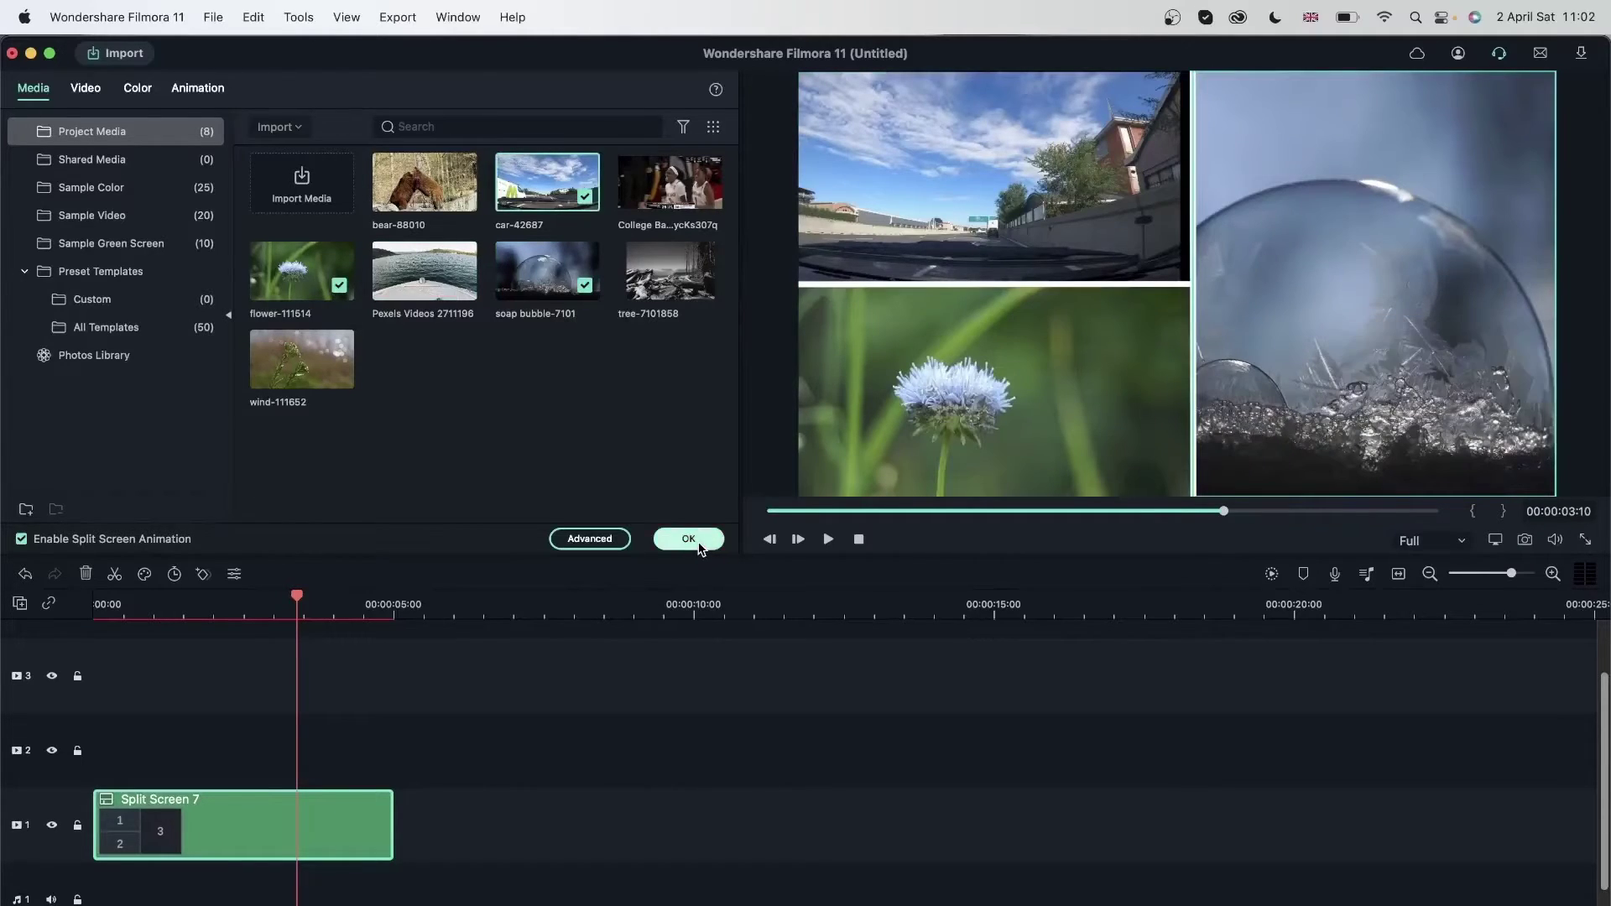
left_click(687, 539)
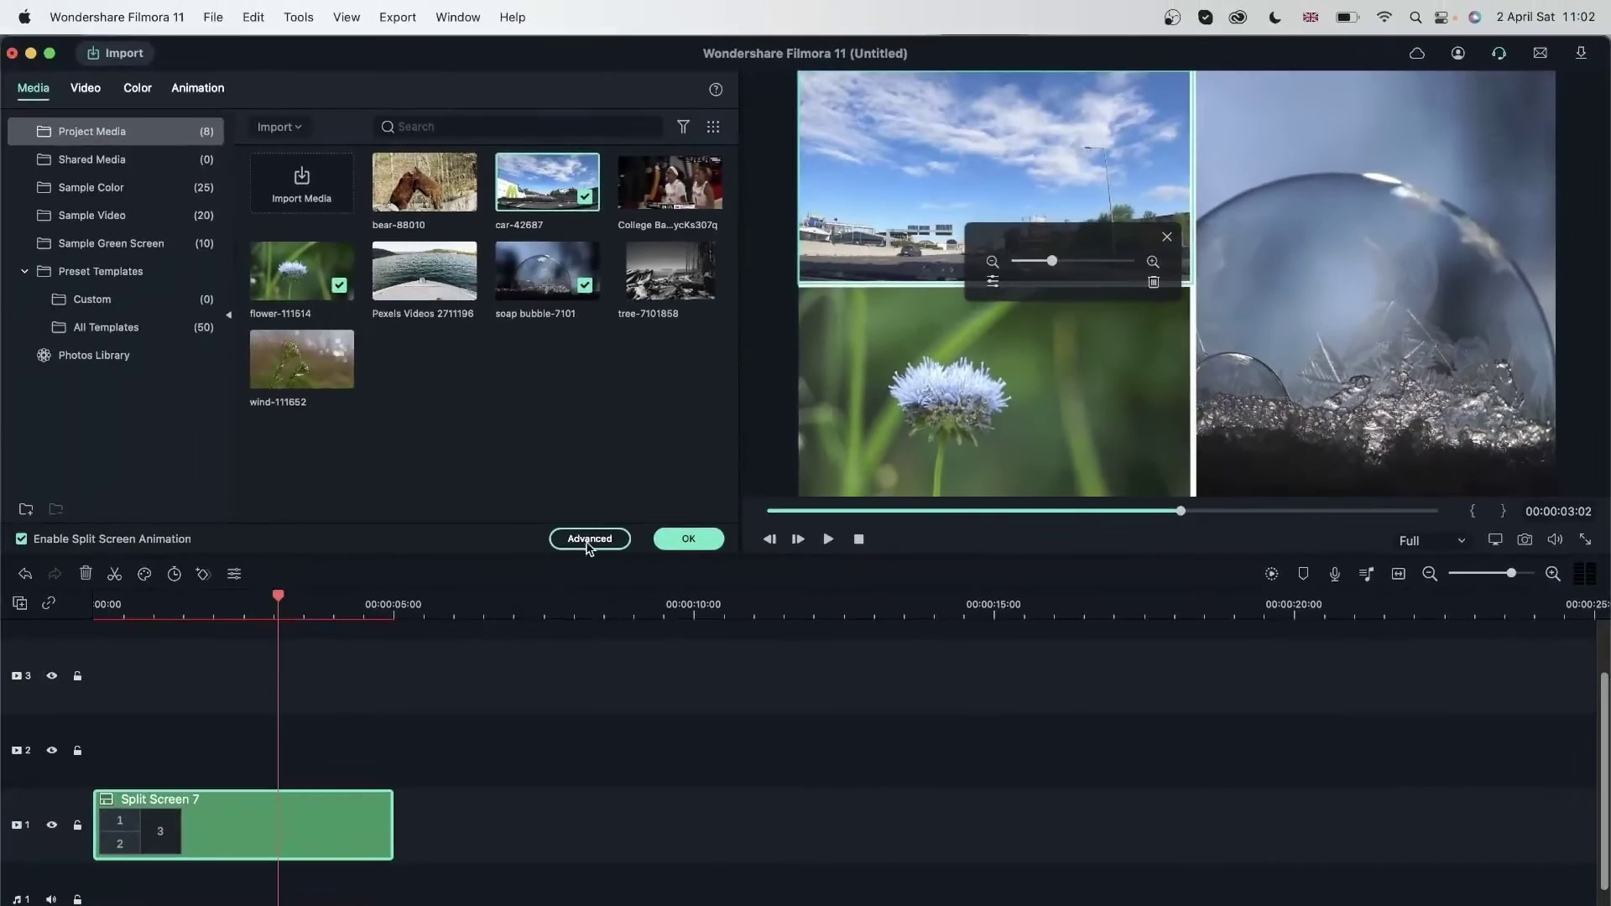
Step: Turn on Lens Correction for the car clip using GoPro Hero + at 720p SuperView
left_click(589, 539)
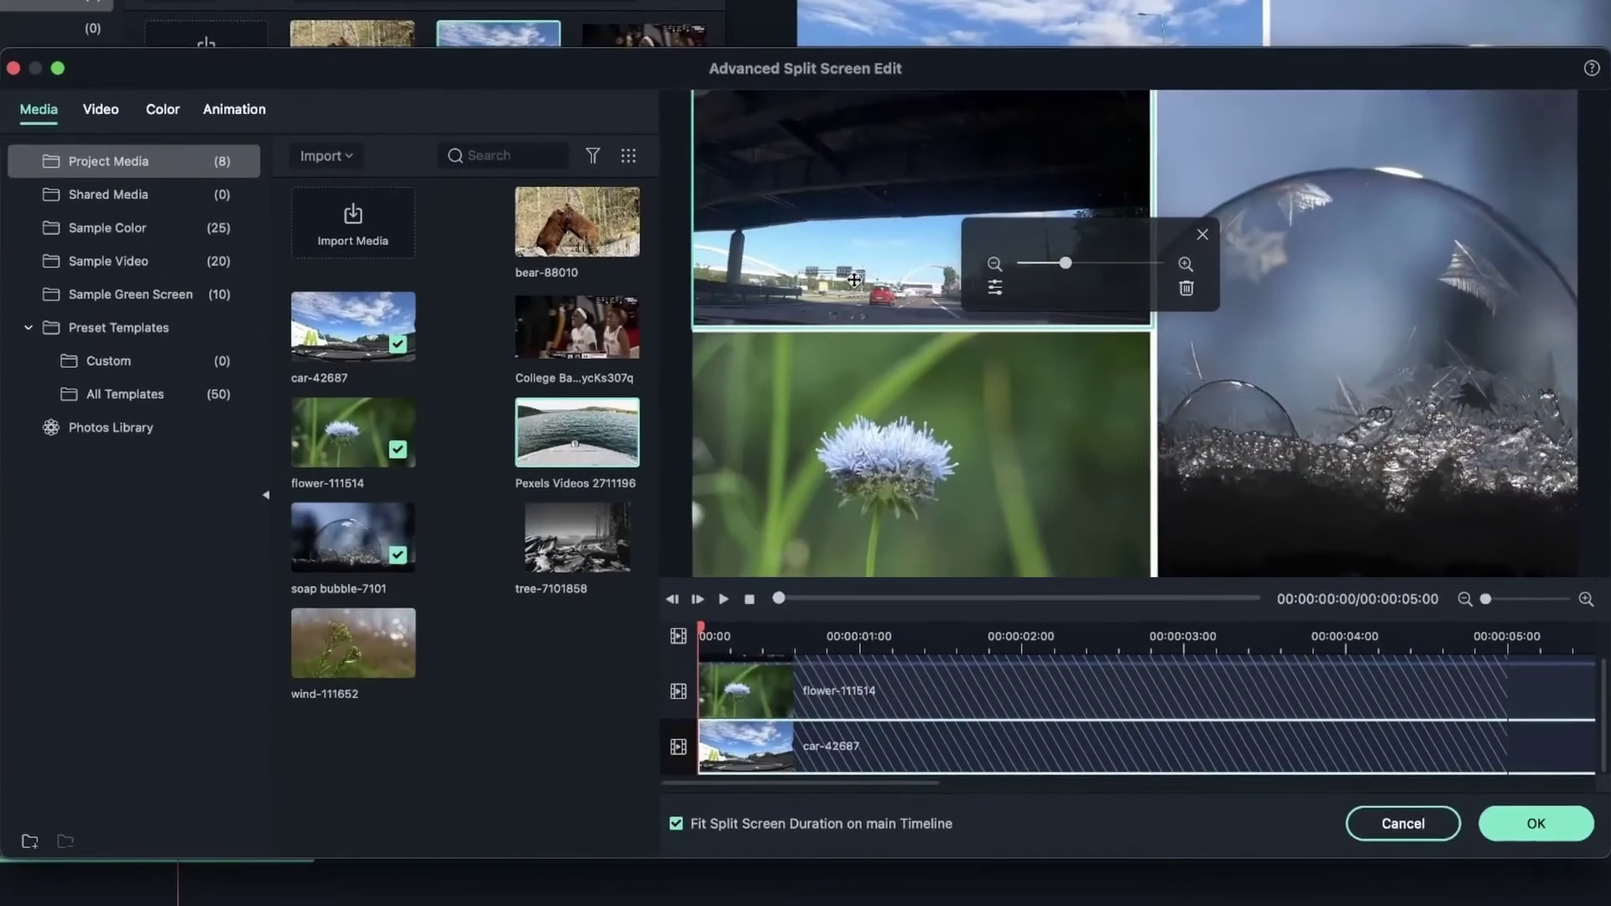
left_click(100, 111)
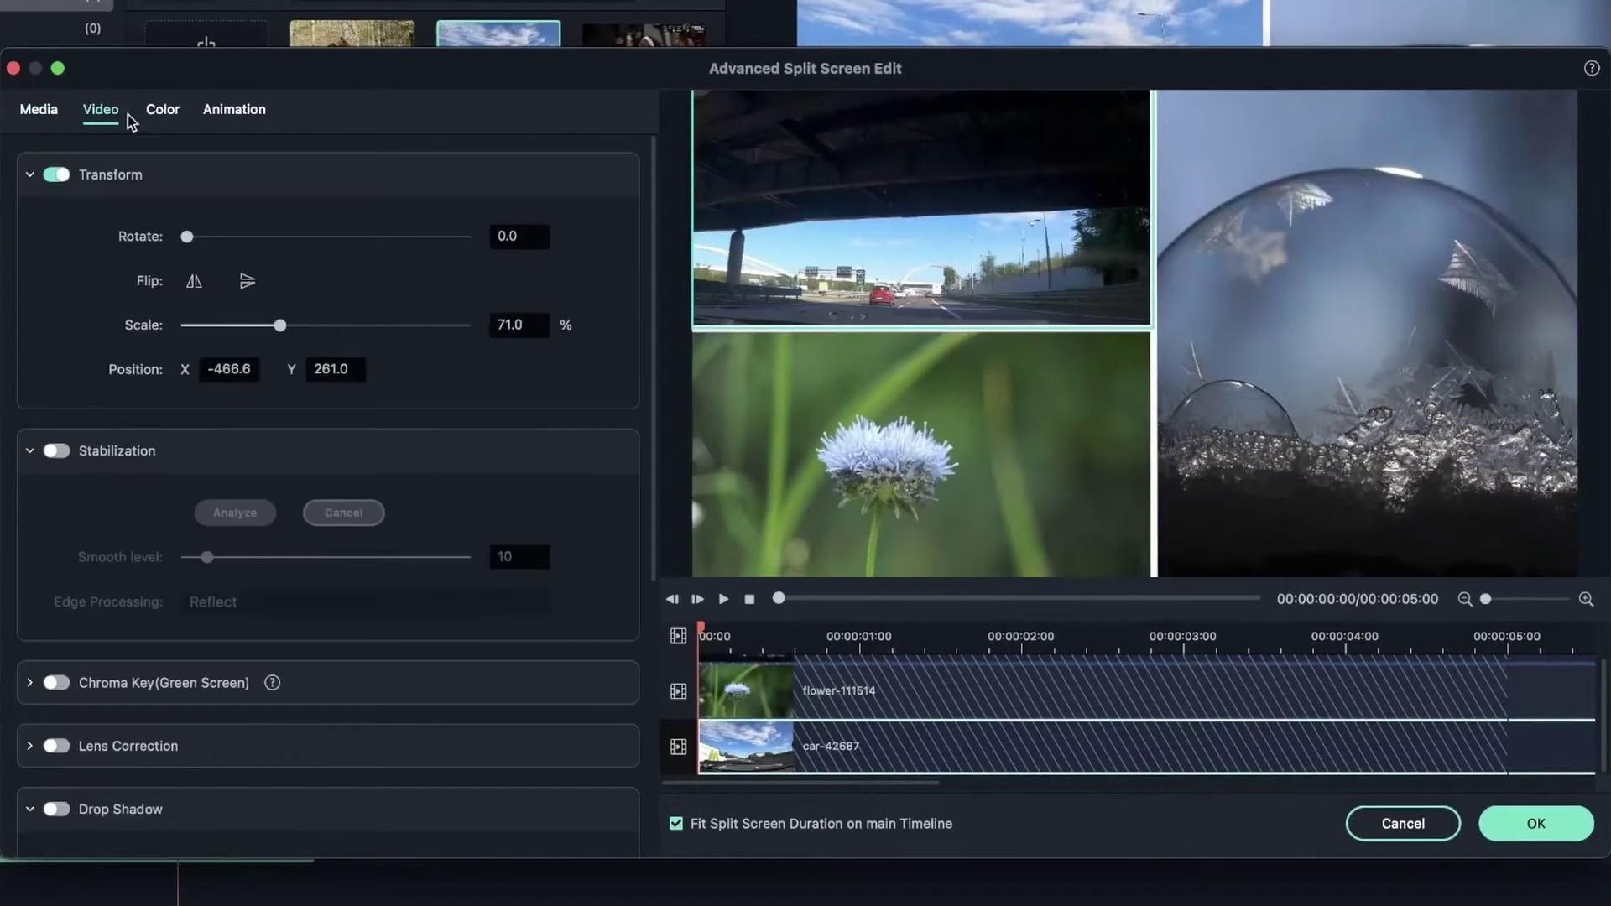
scroll(105, 504, "down", 5)
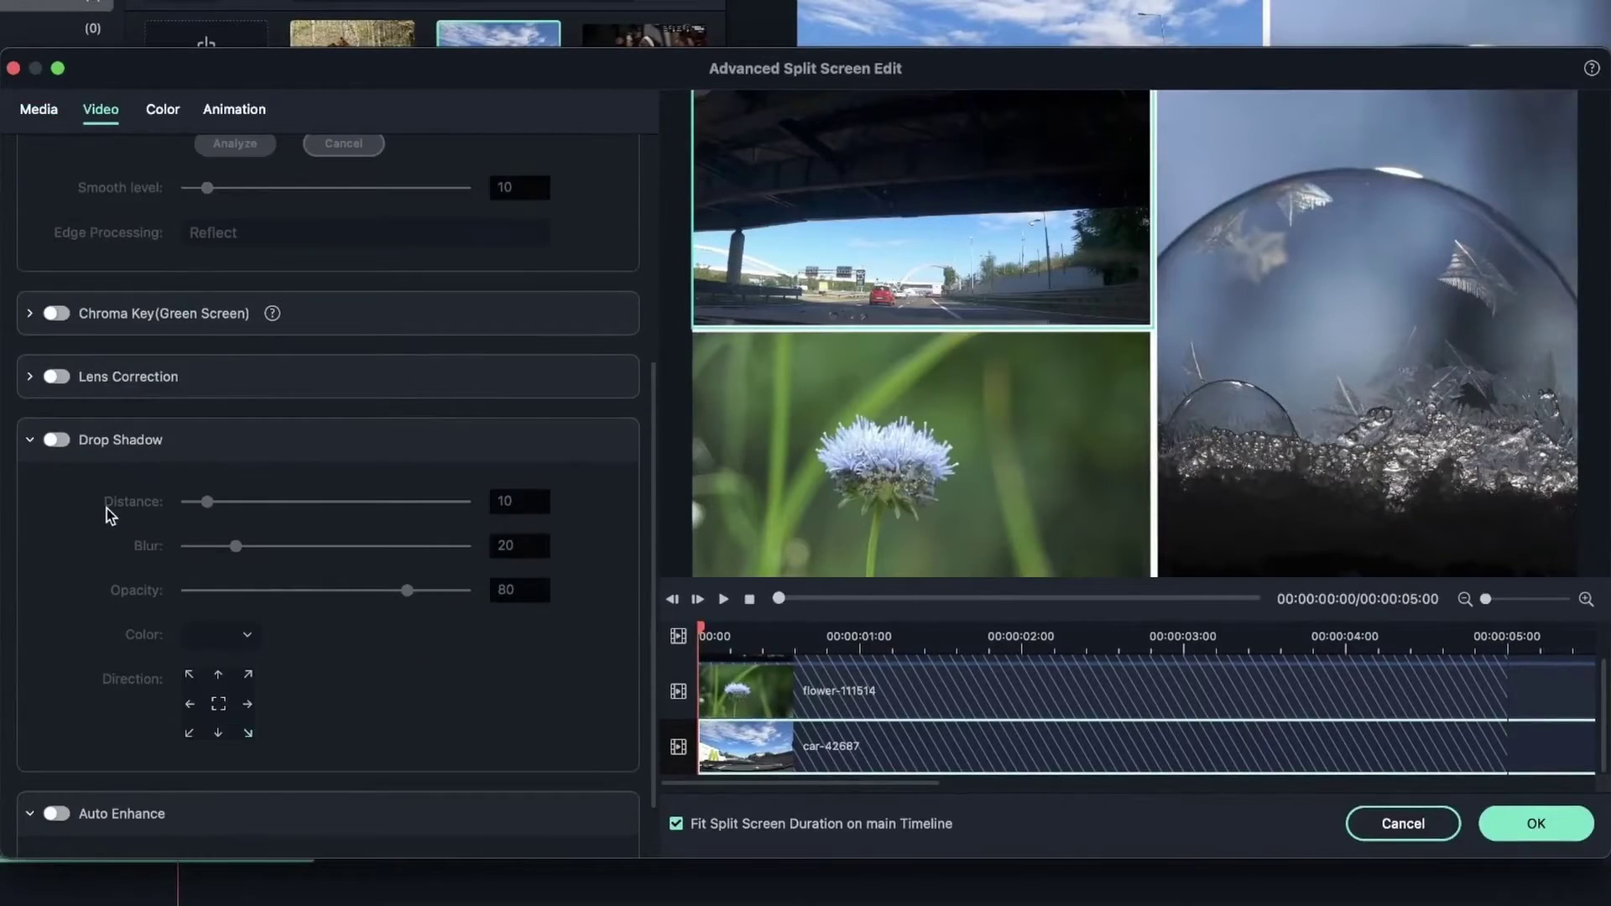
left_click(56, 378)
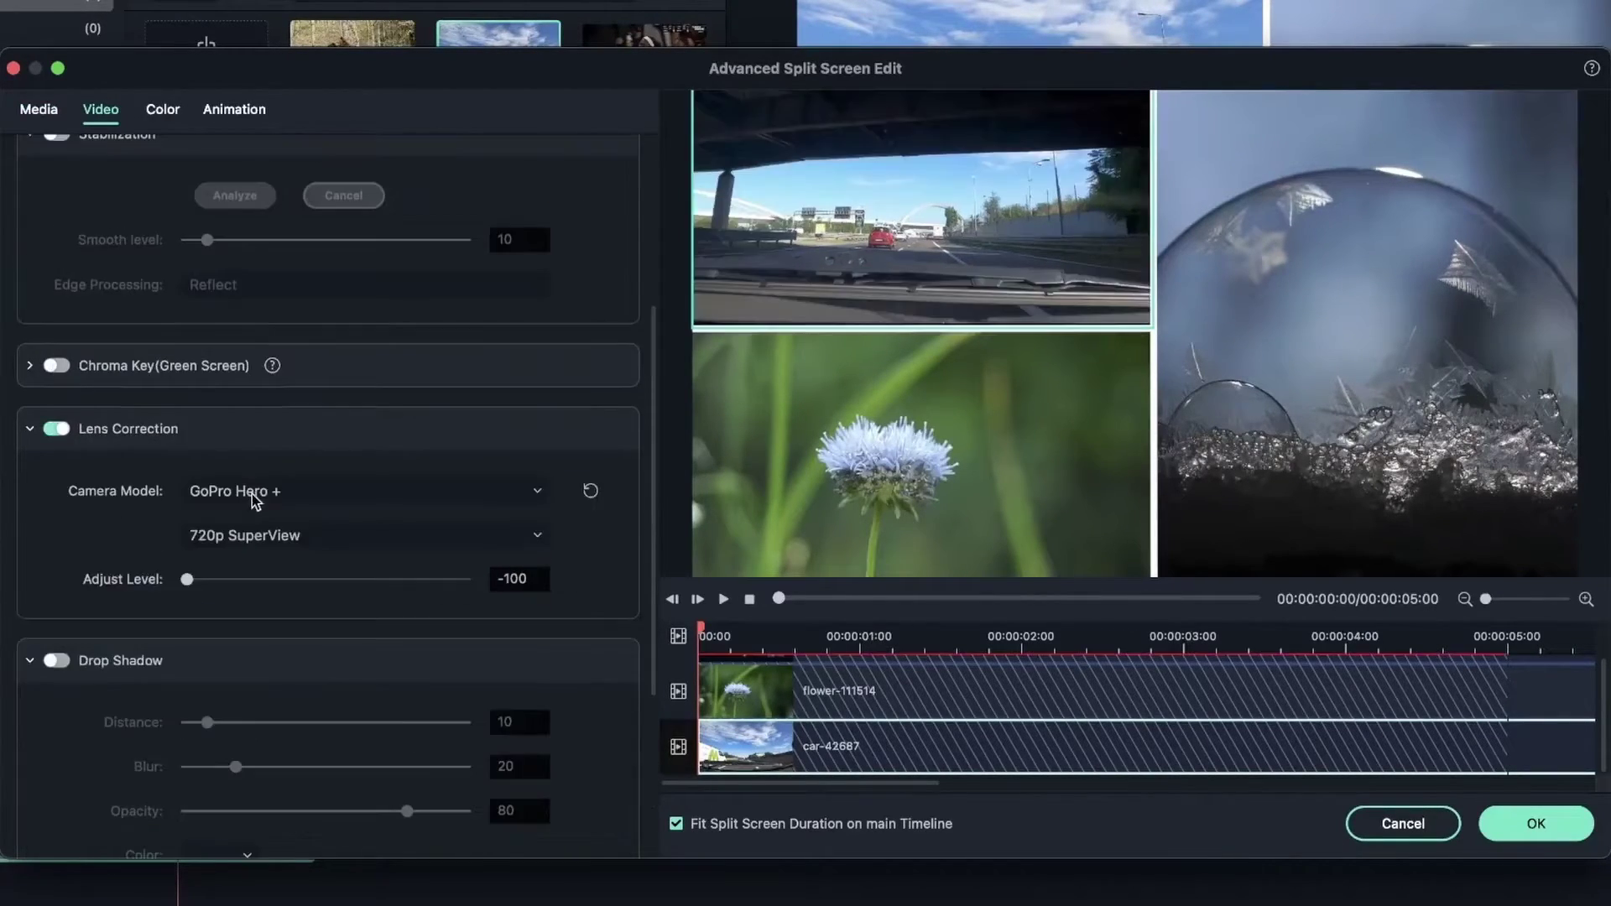
left_click(252, 538)
left_click(252, 537)
scroll(168, 622, "up", 4)
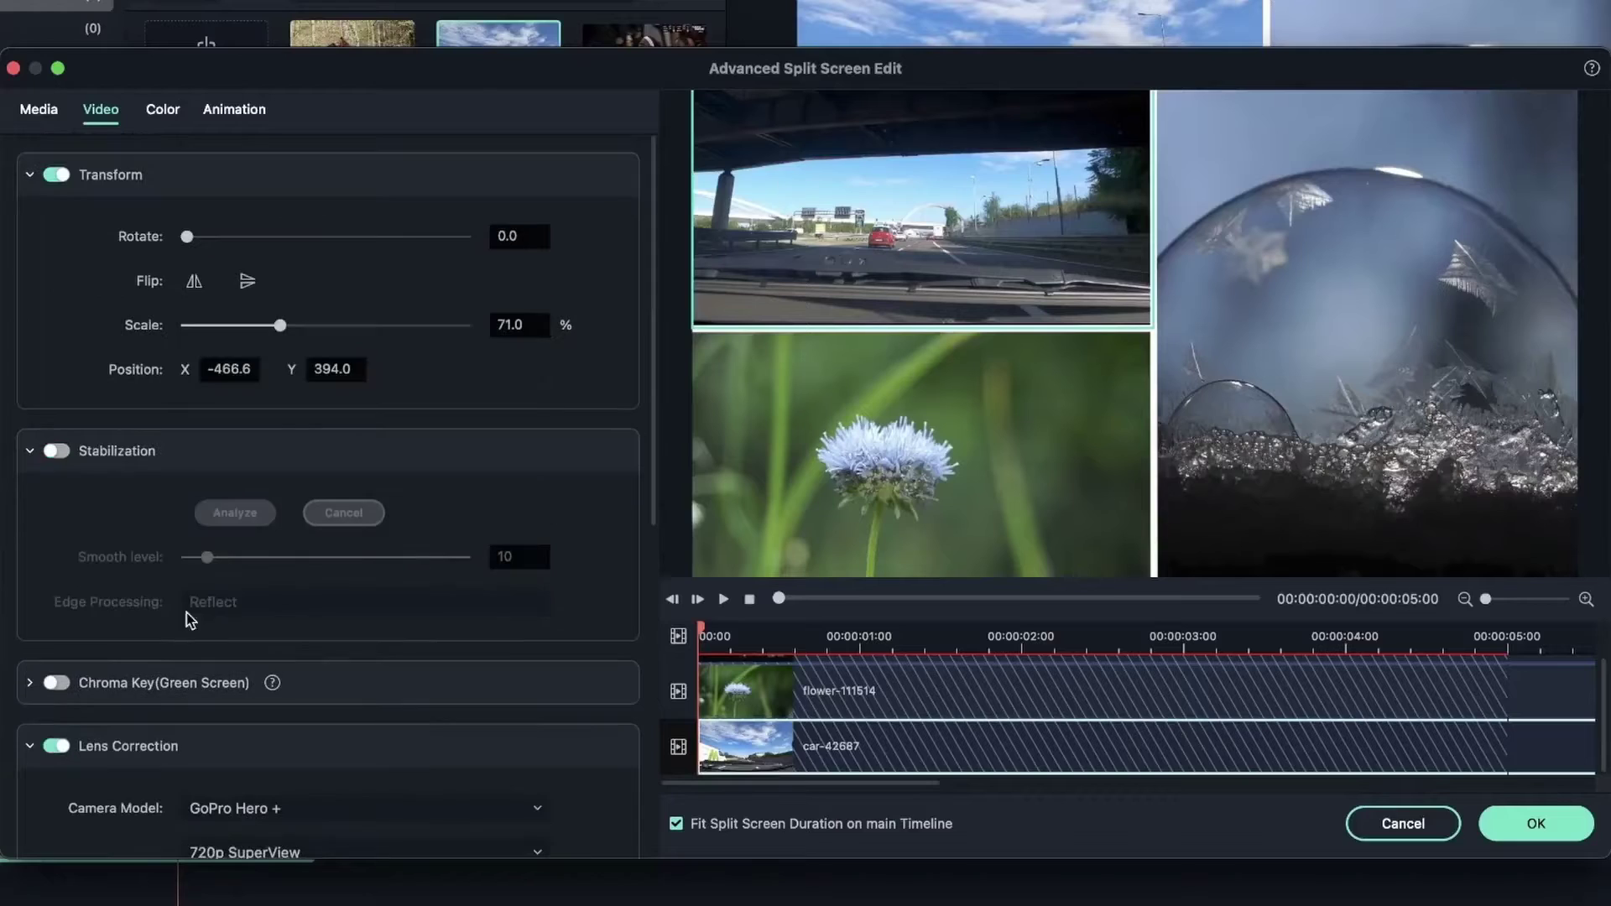
left_click(55, 746)
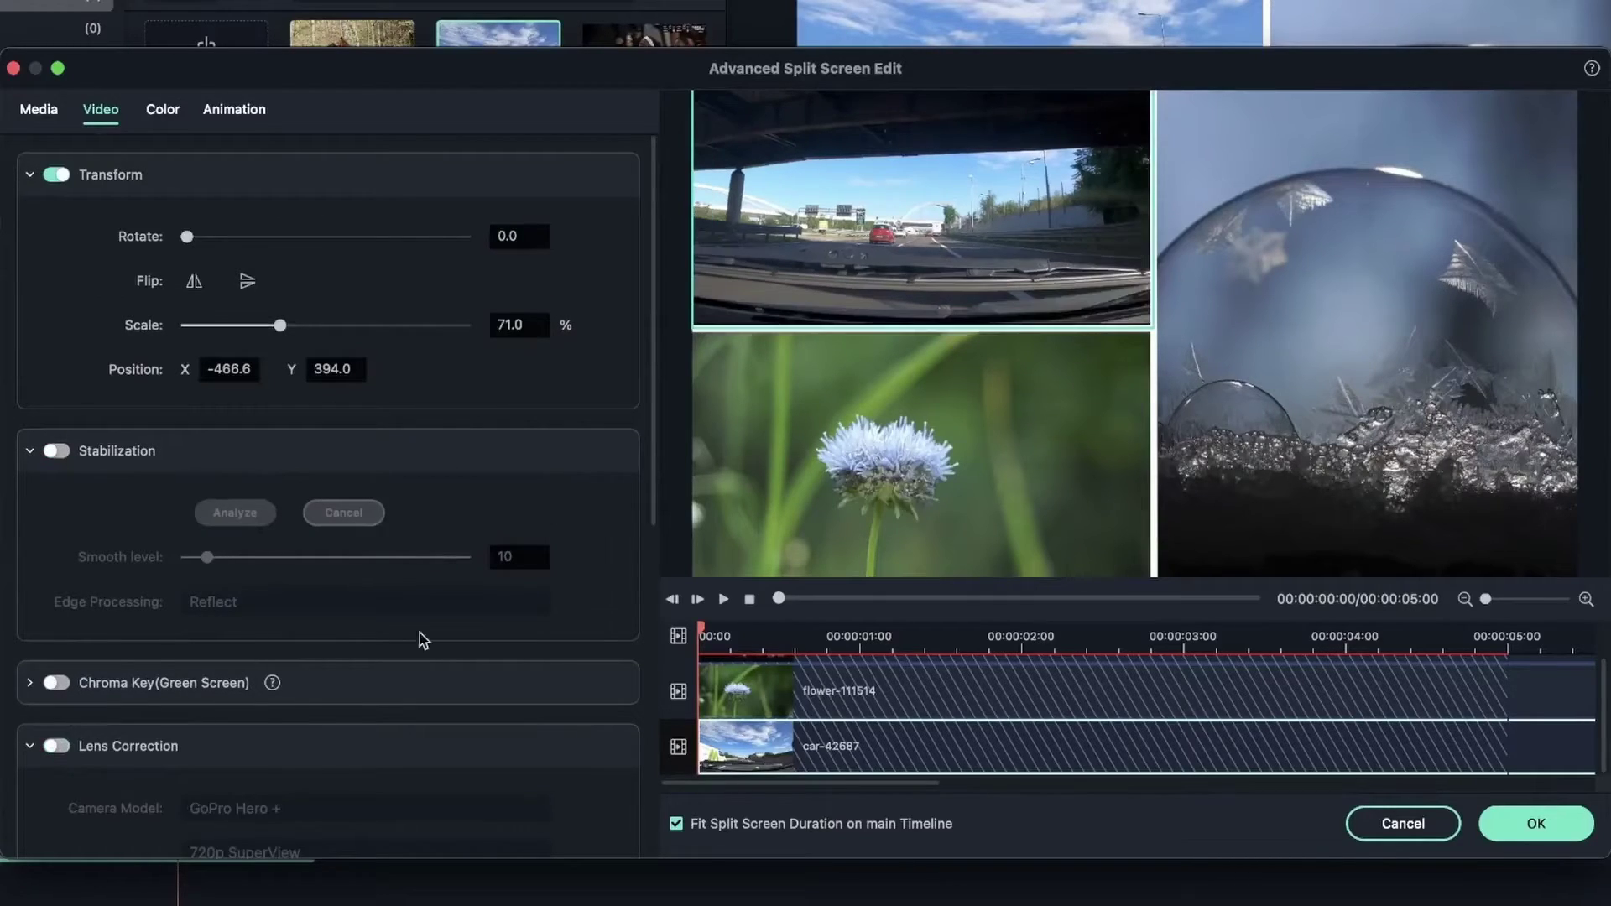
left_click(57, 746)
scroll(307, 647, "down", 1)
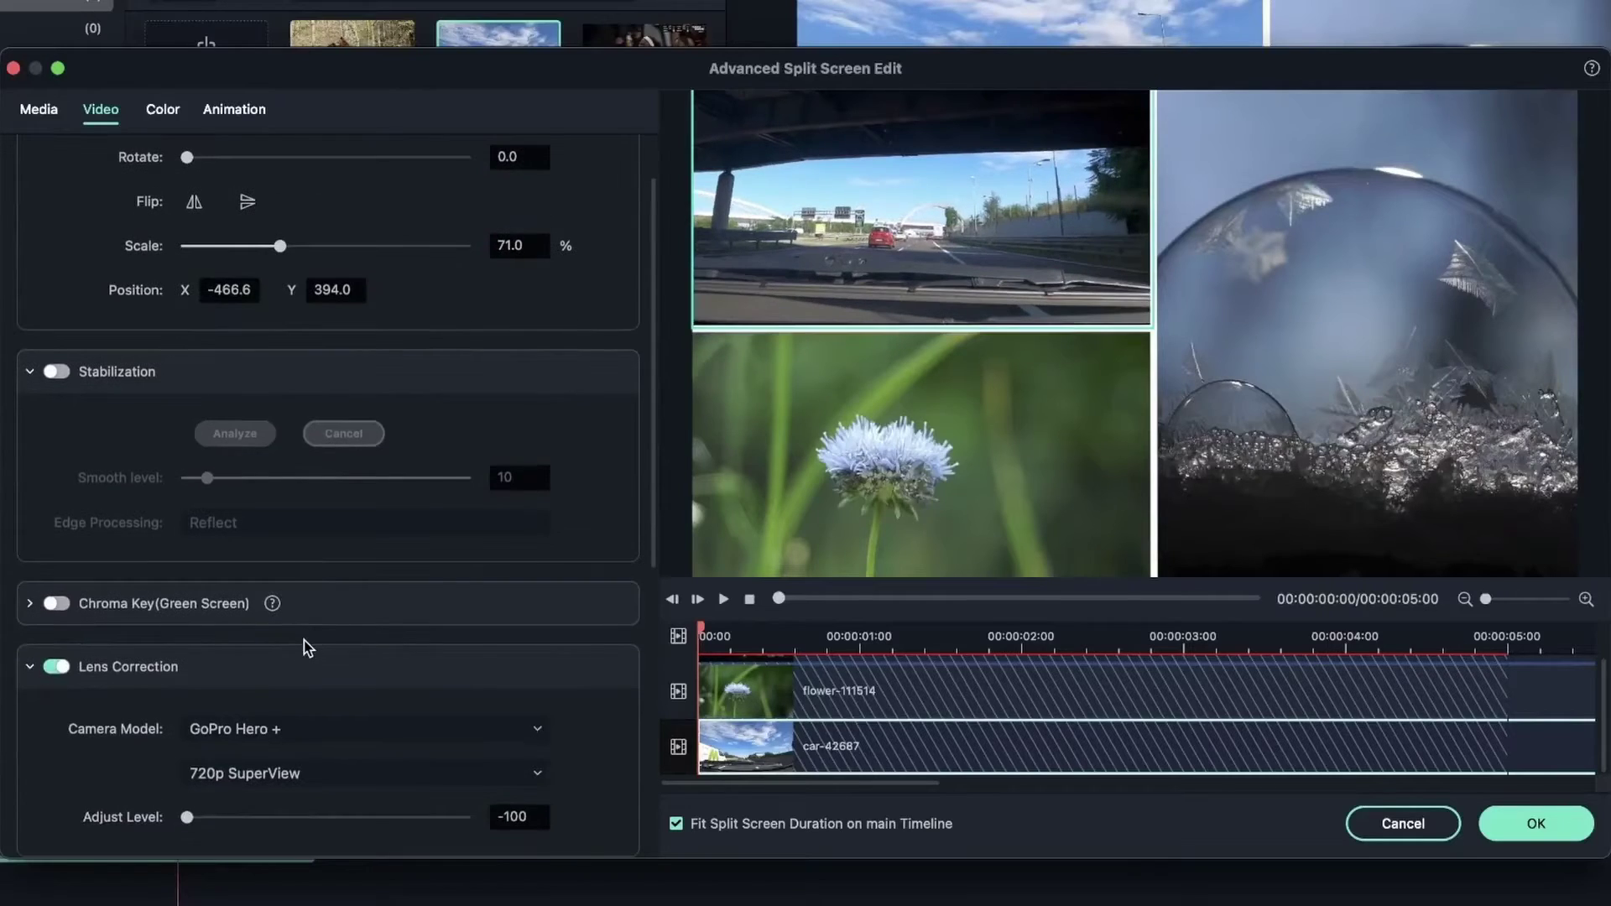
Step: Enable stabilization on the bubble panel with Reflect edge processing and smooth level 26
left_click(1303, 345)
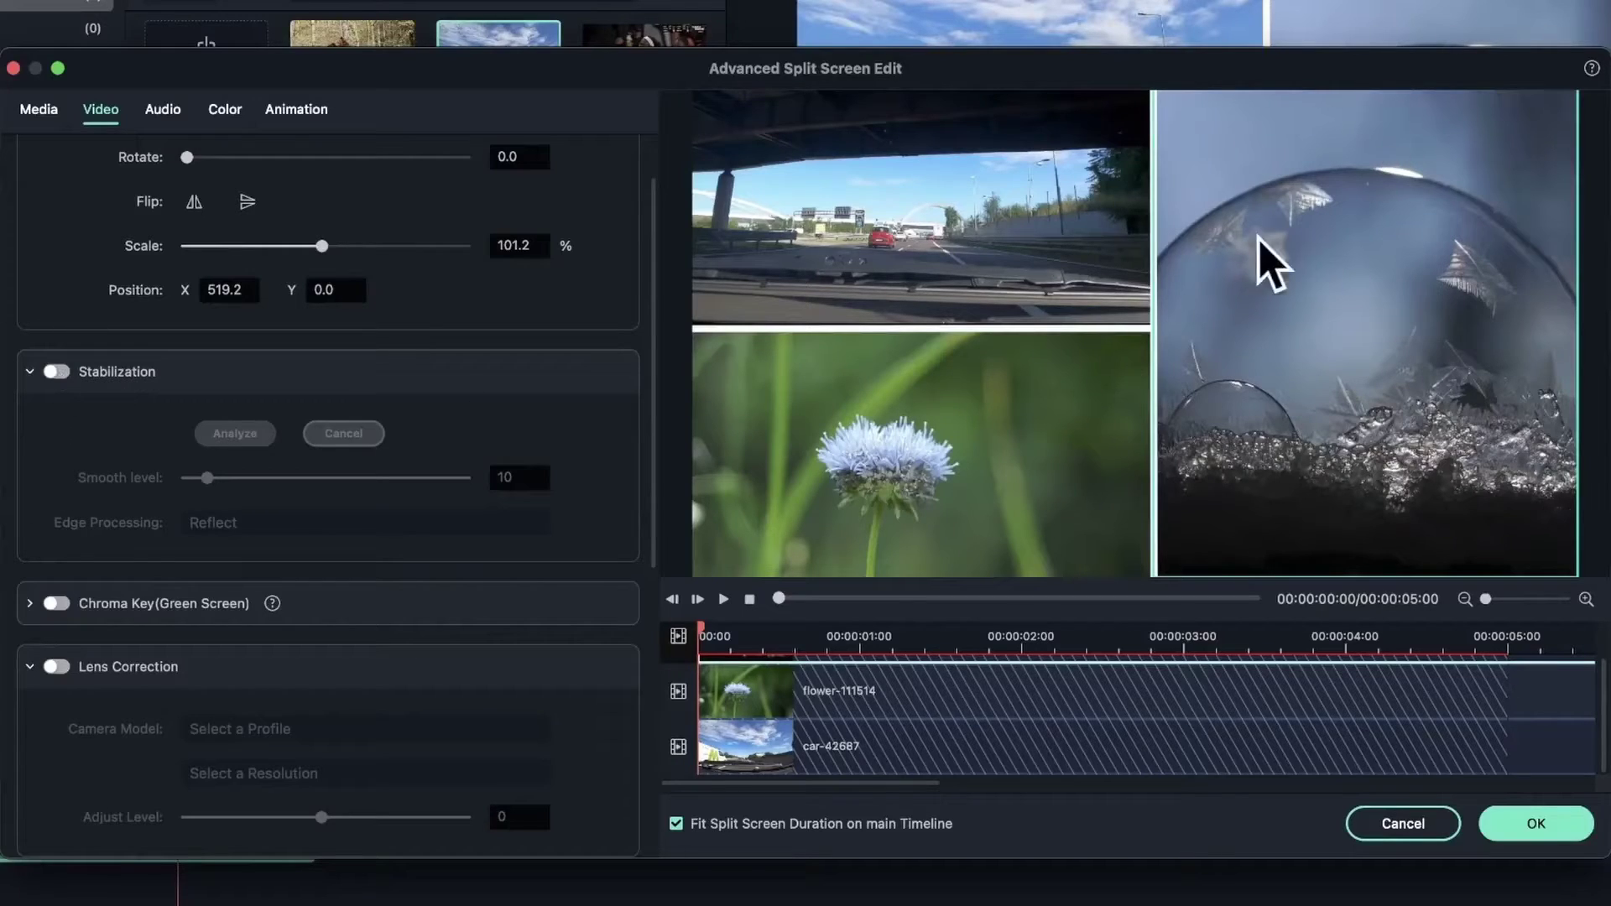
left_click(30, 372)
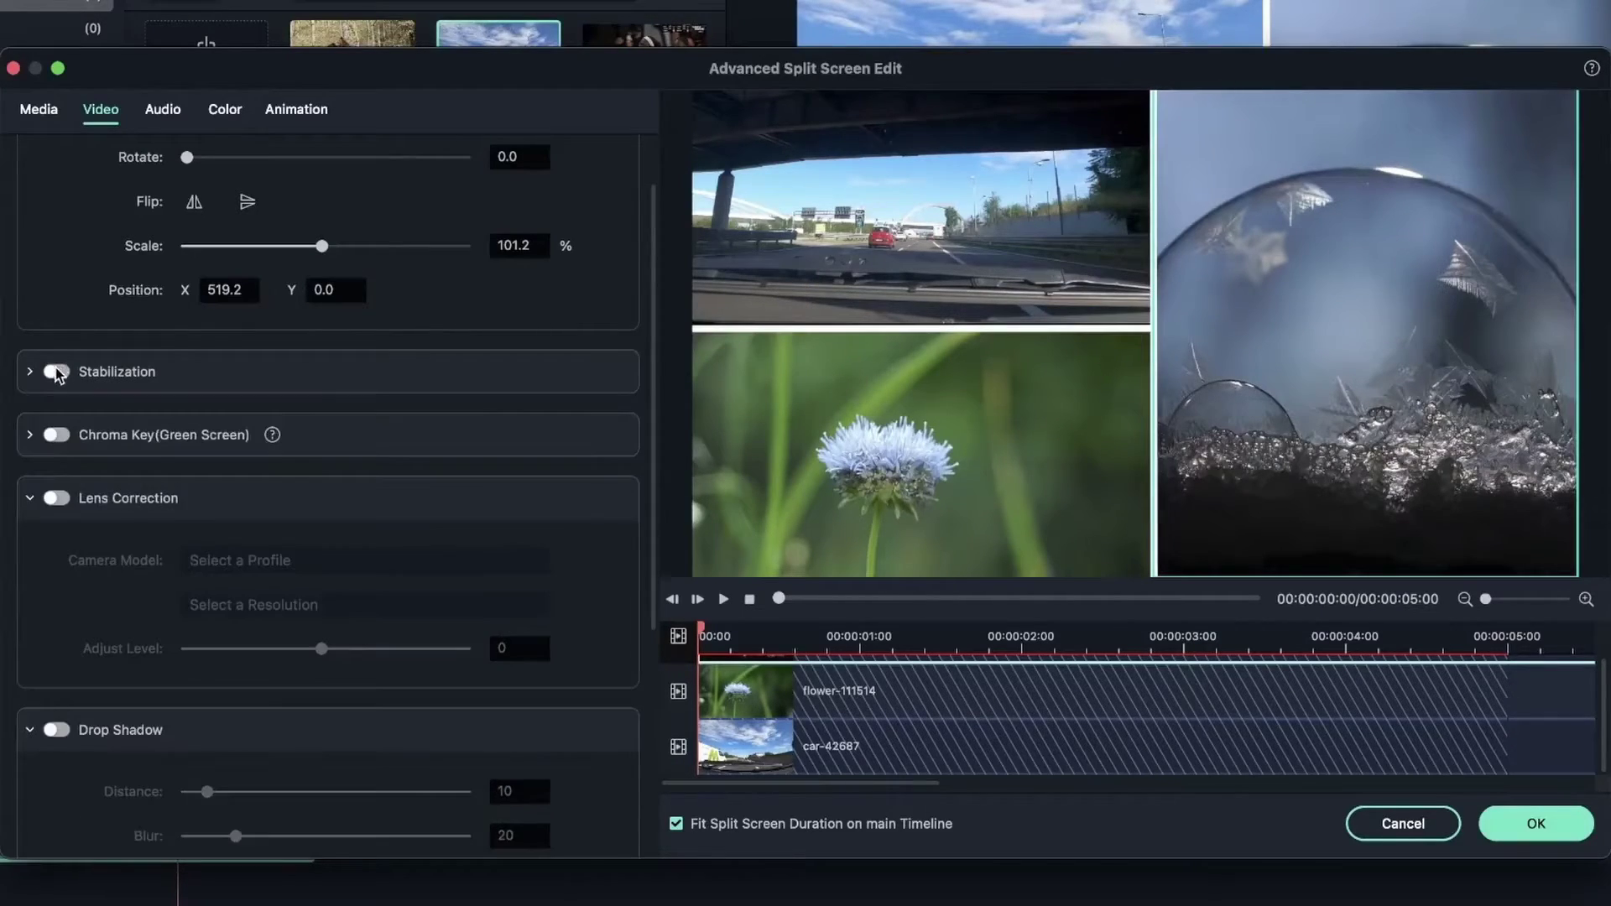
left_click(57, 372)
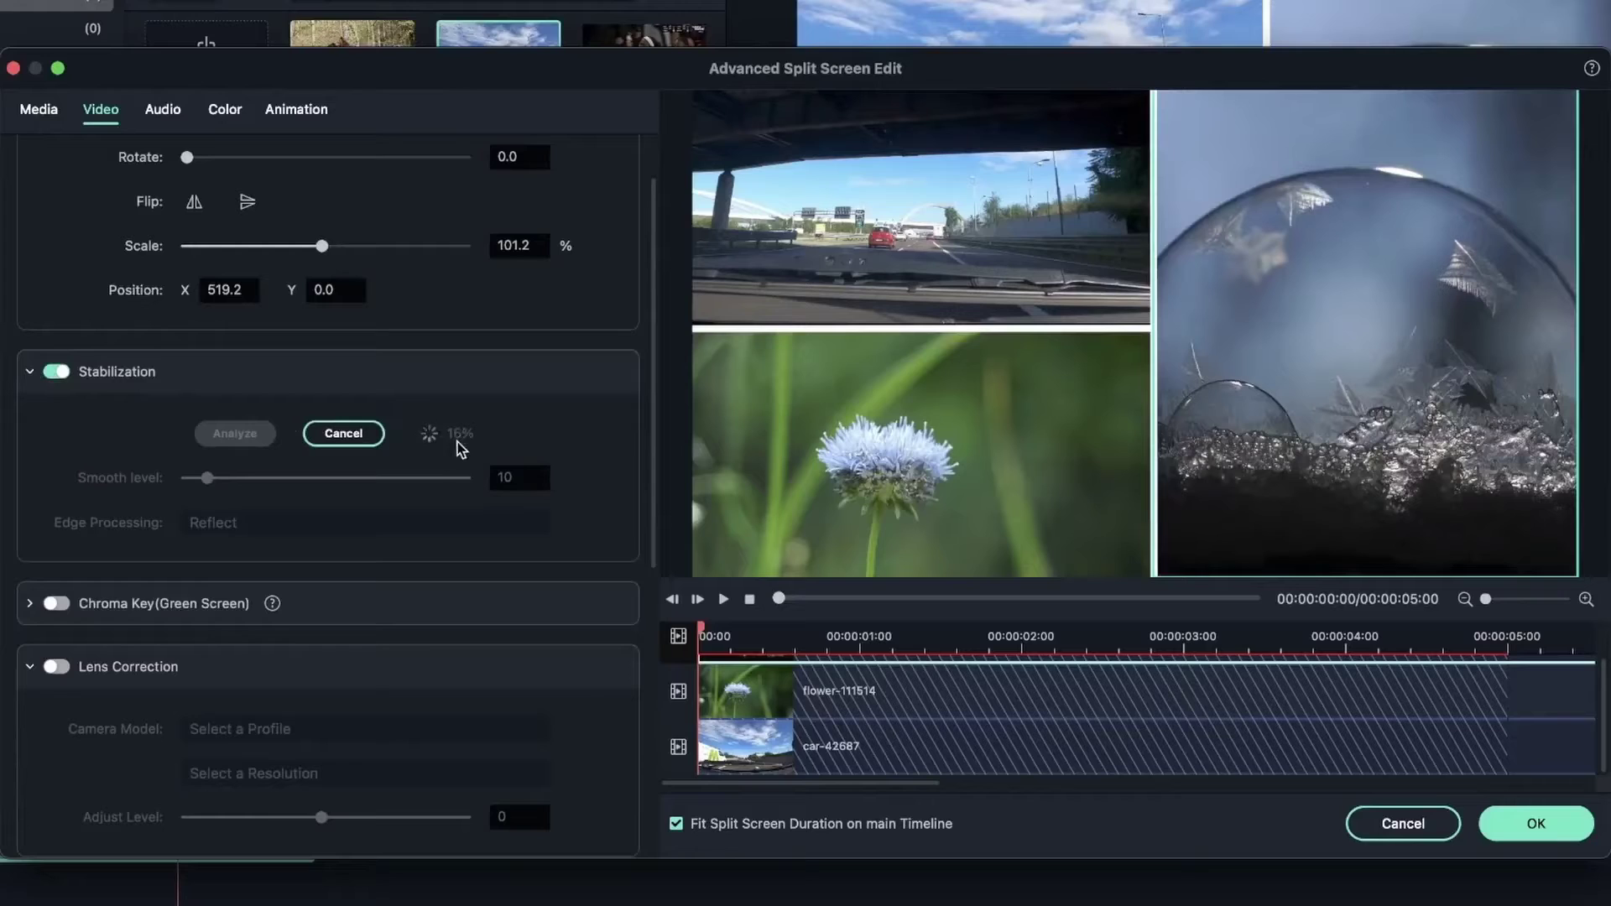
left_click(393, 523)
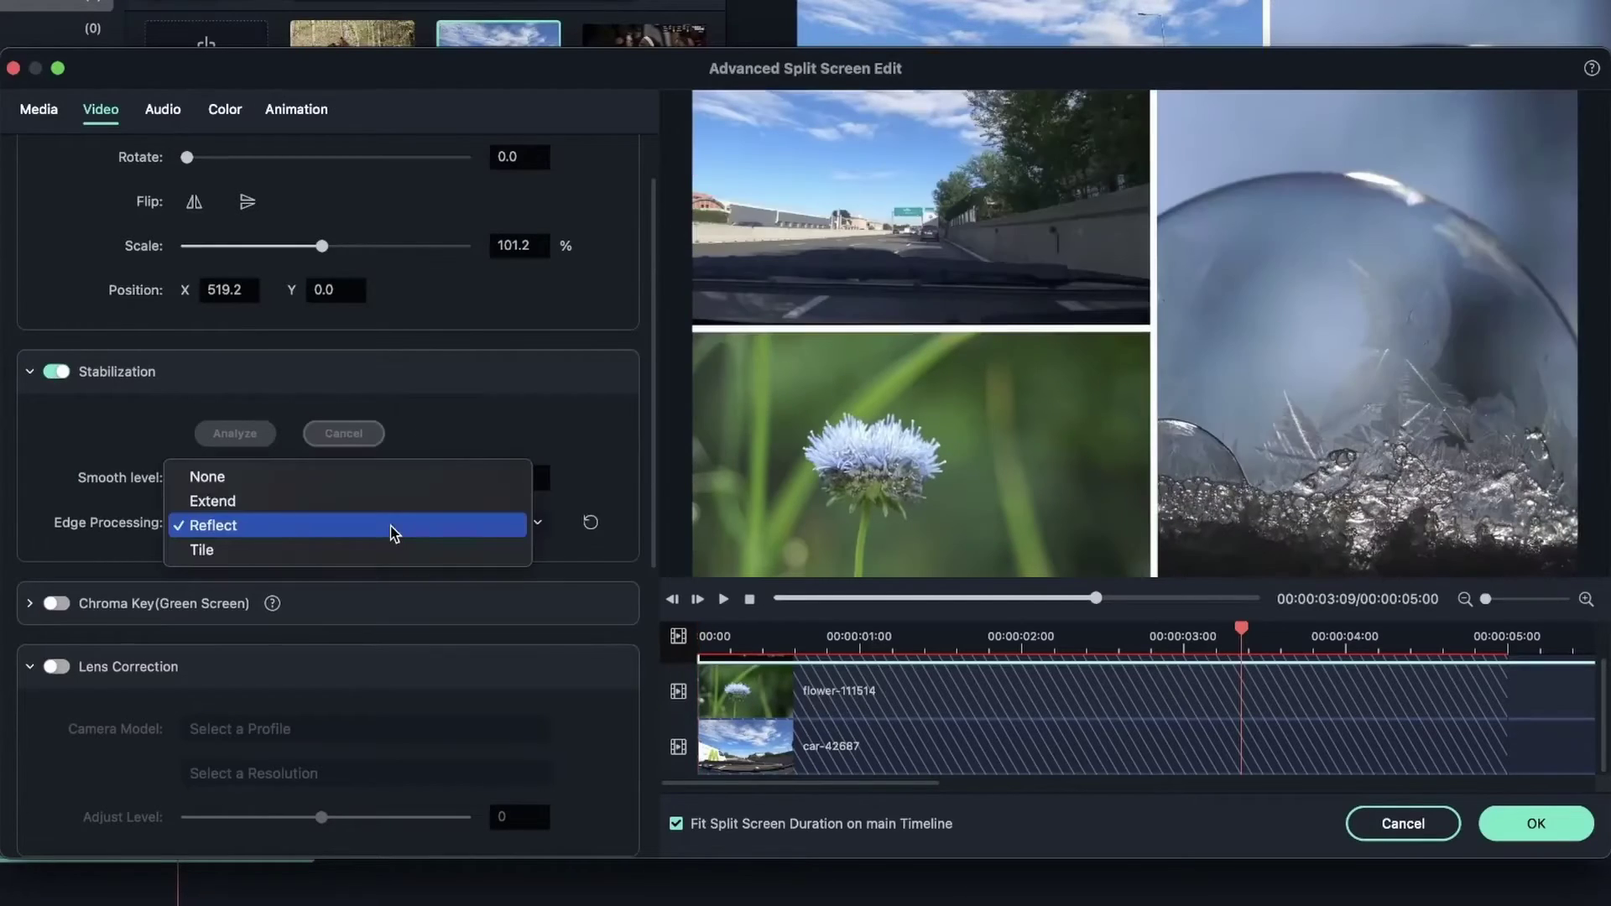
left_click(255, 527)
mouse_move(244, 478)
left_mouse_down()
mouse_move(198, 485)
mouse_move(253, 478)
left_mouse_up()
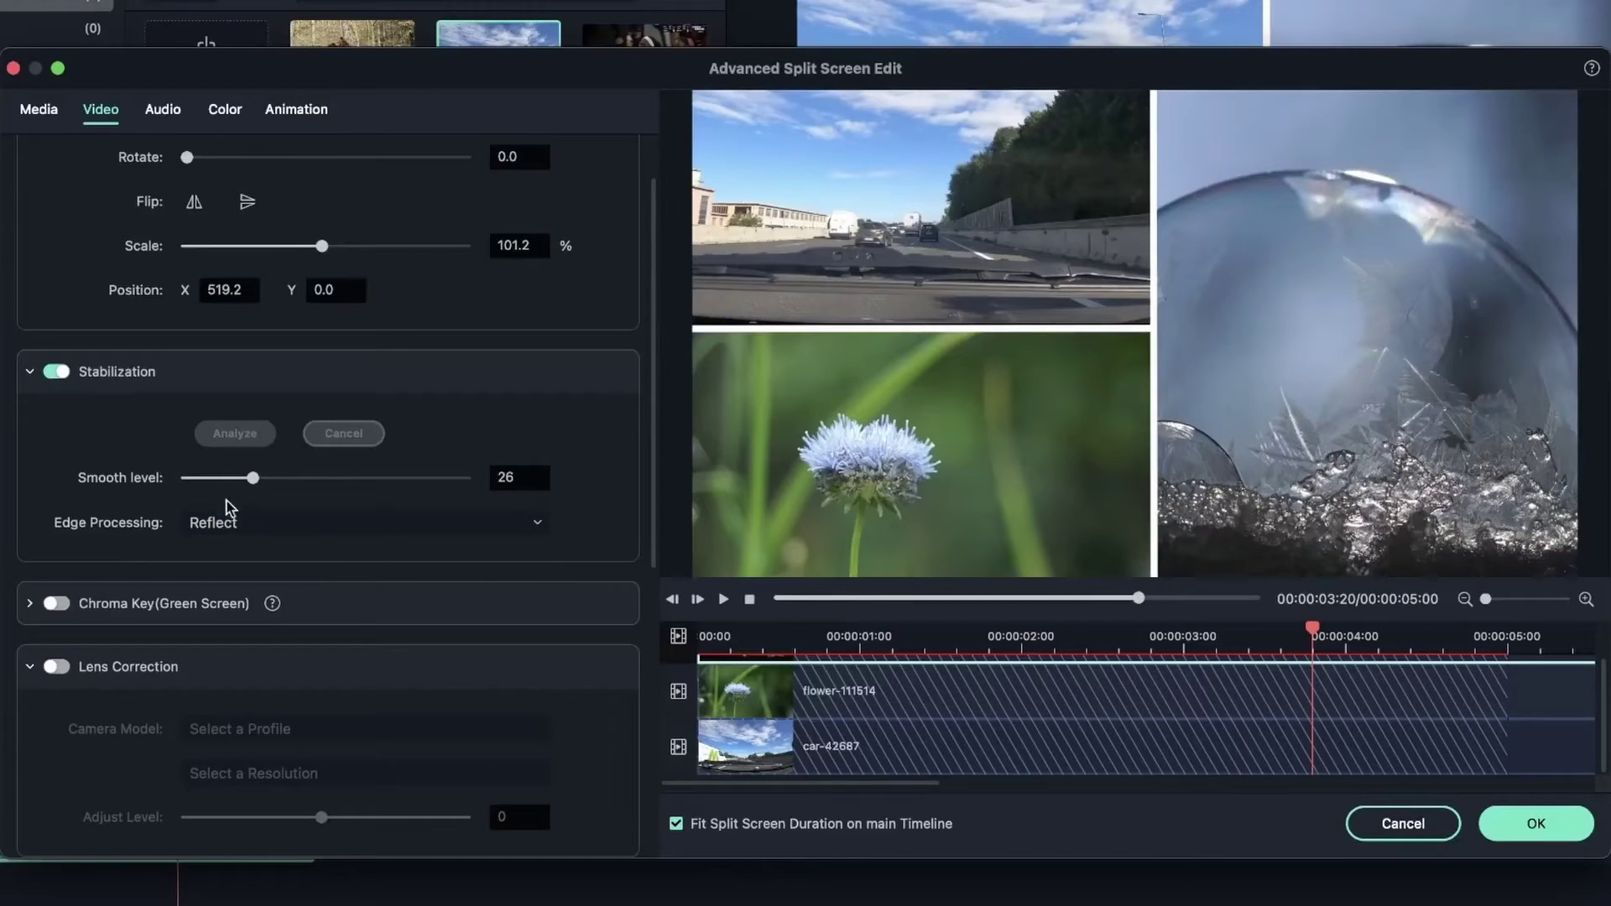
Step: Compare the preview with stabilization off and back on
left_click(56, 371)
left_click(723, 599)
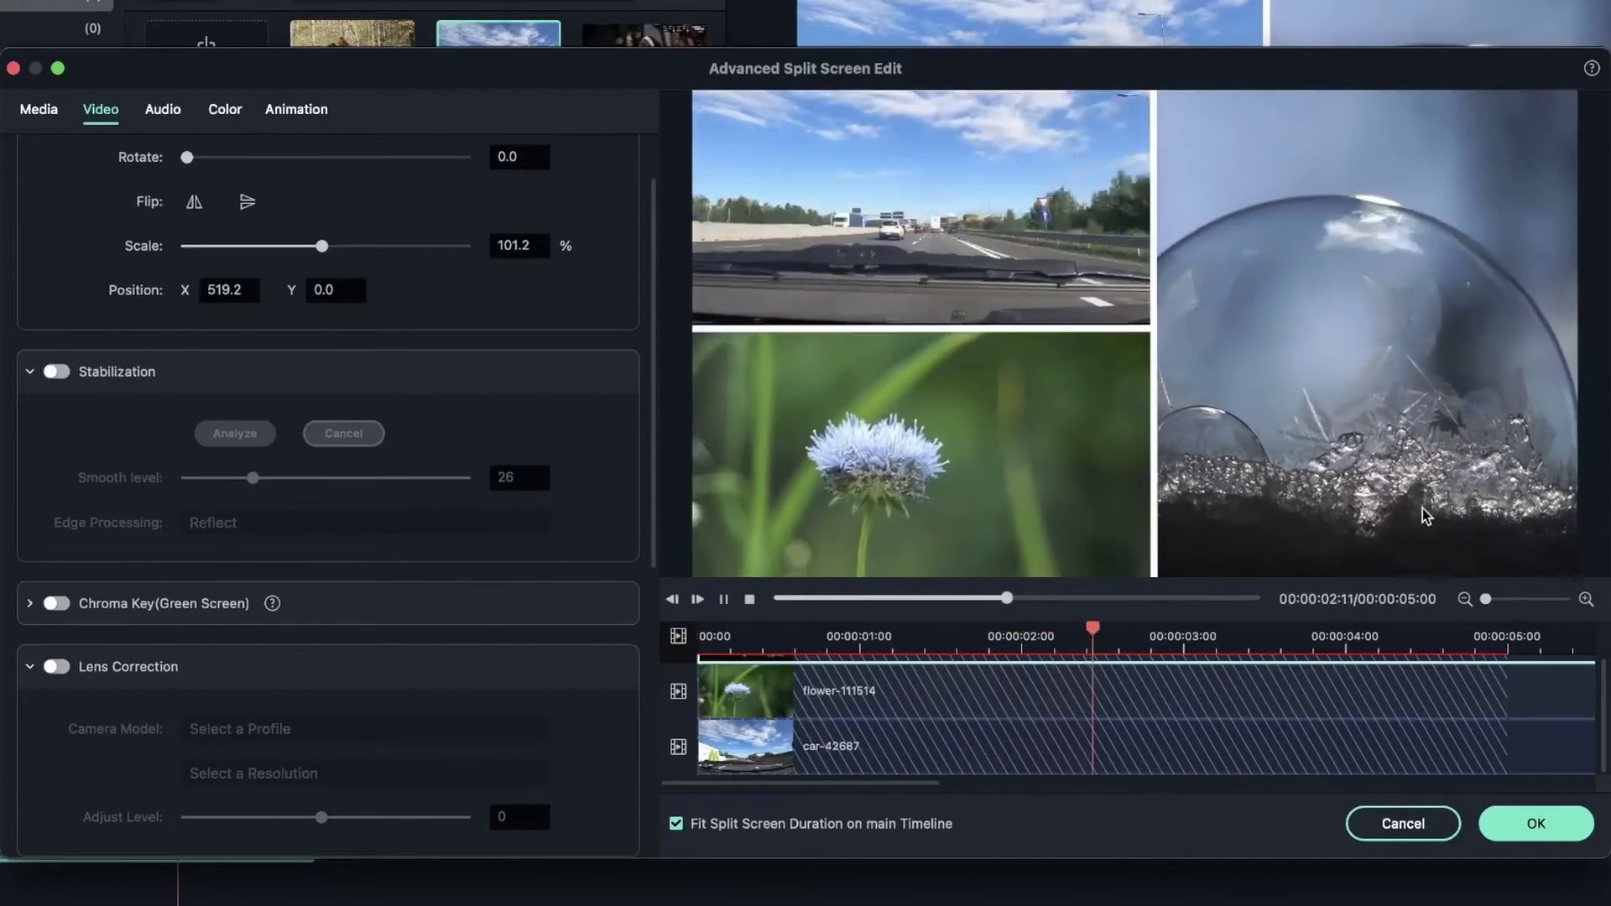
left_click(723, 600)
left_click(59, 371)
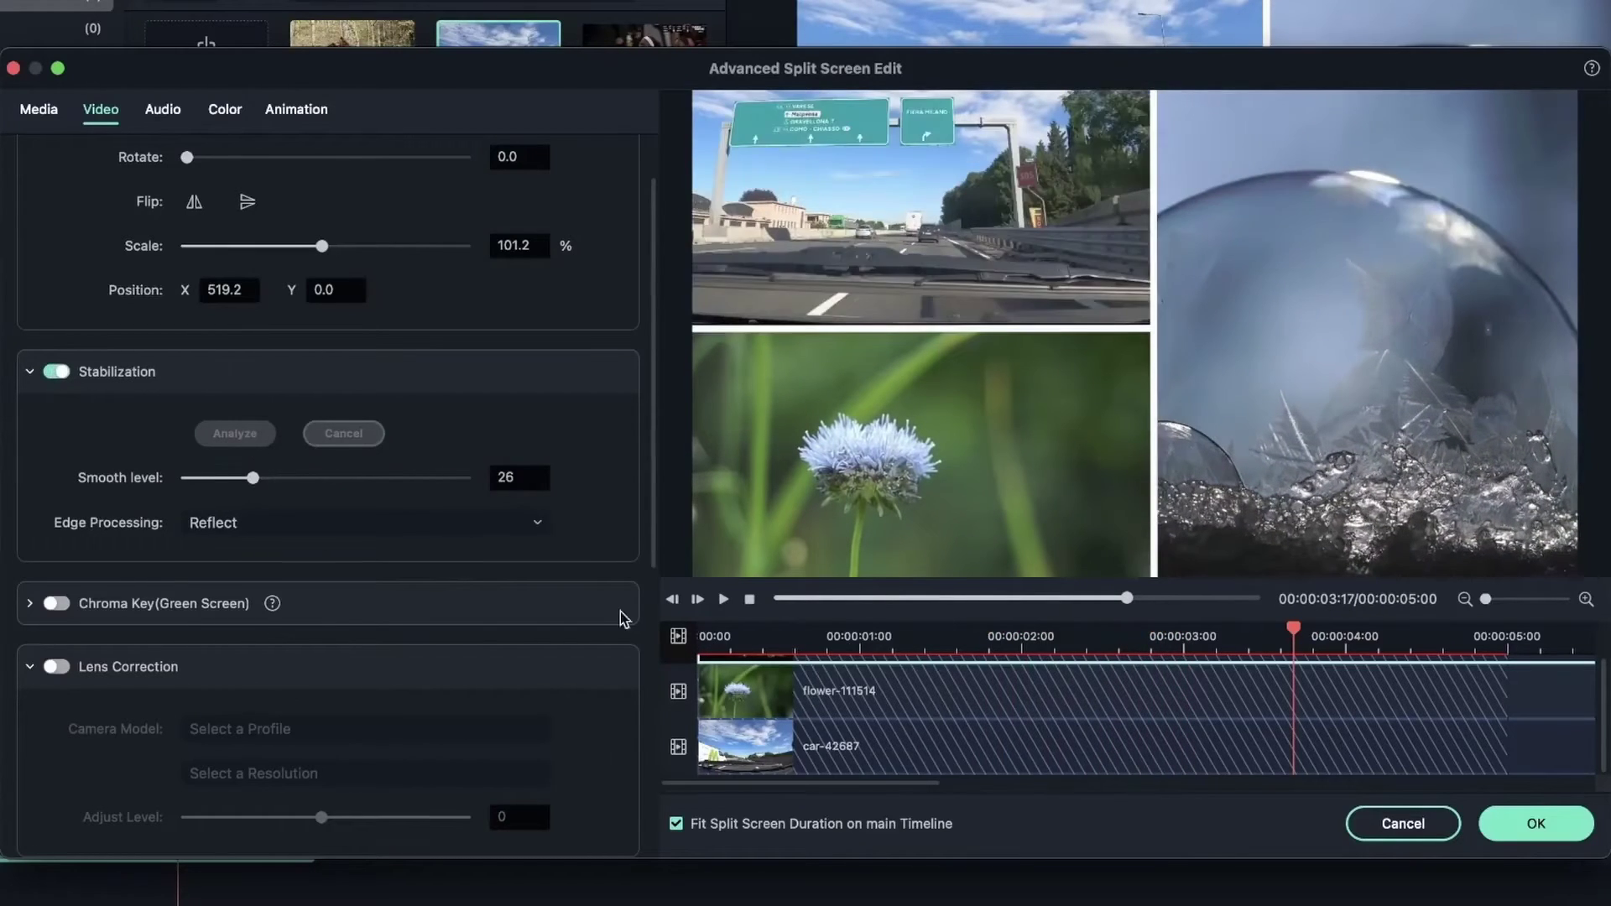
left_click(723, 599)
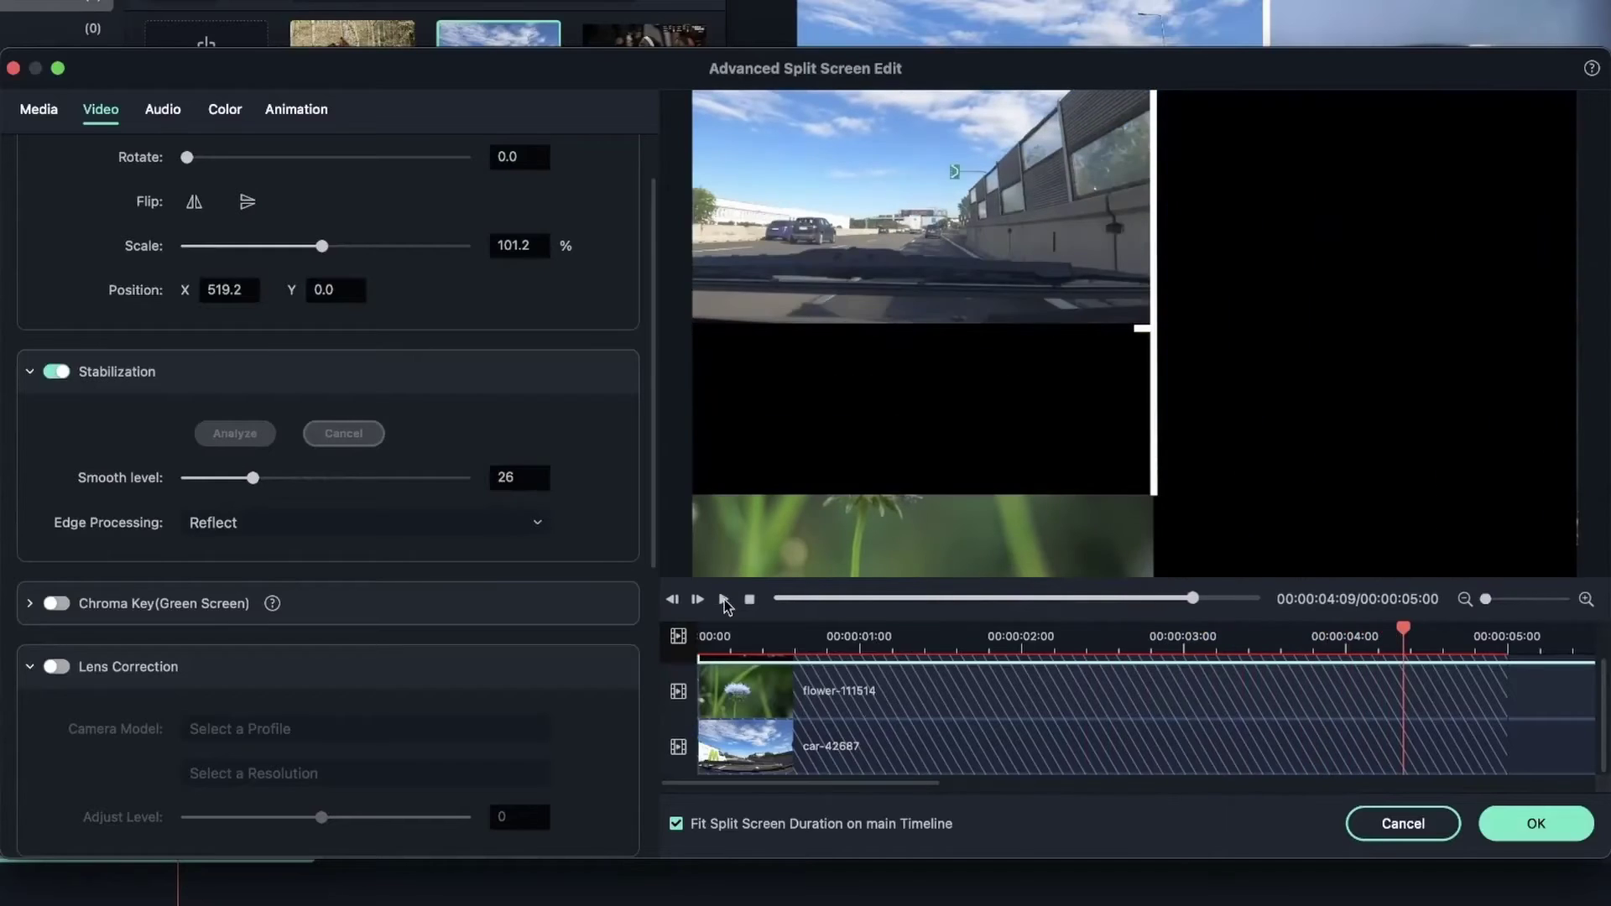
Step: Select the flower pane and add an animation keyframe at 00:00:01:06
left_click(1145, 637)
left_click_drag(1146, 627, 919, 629)
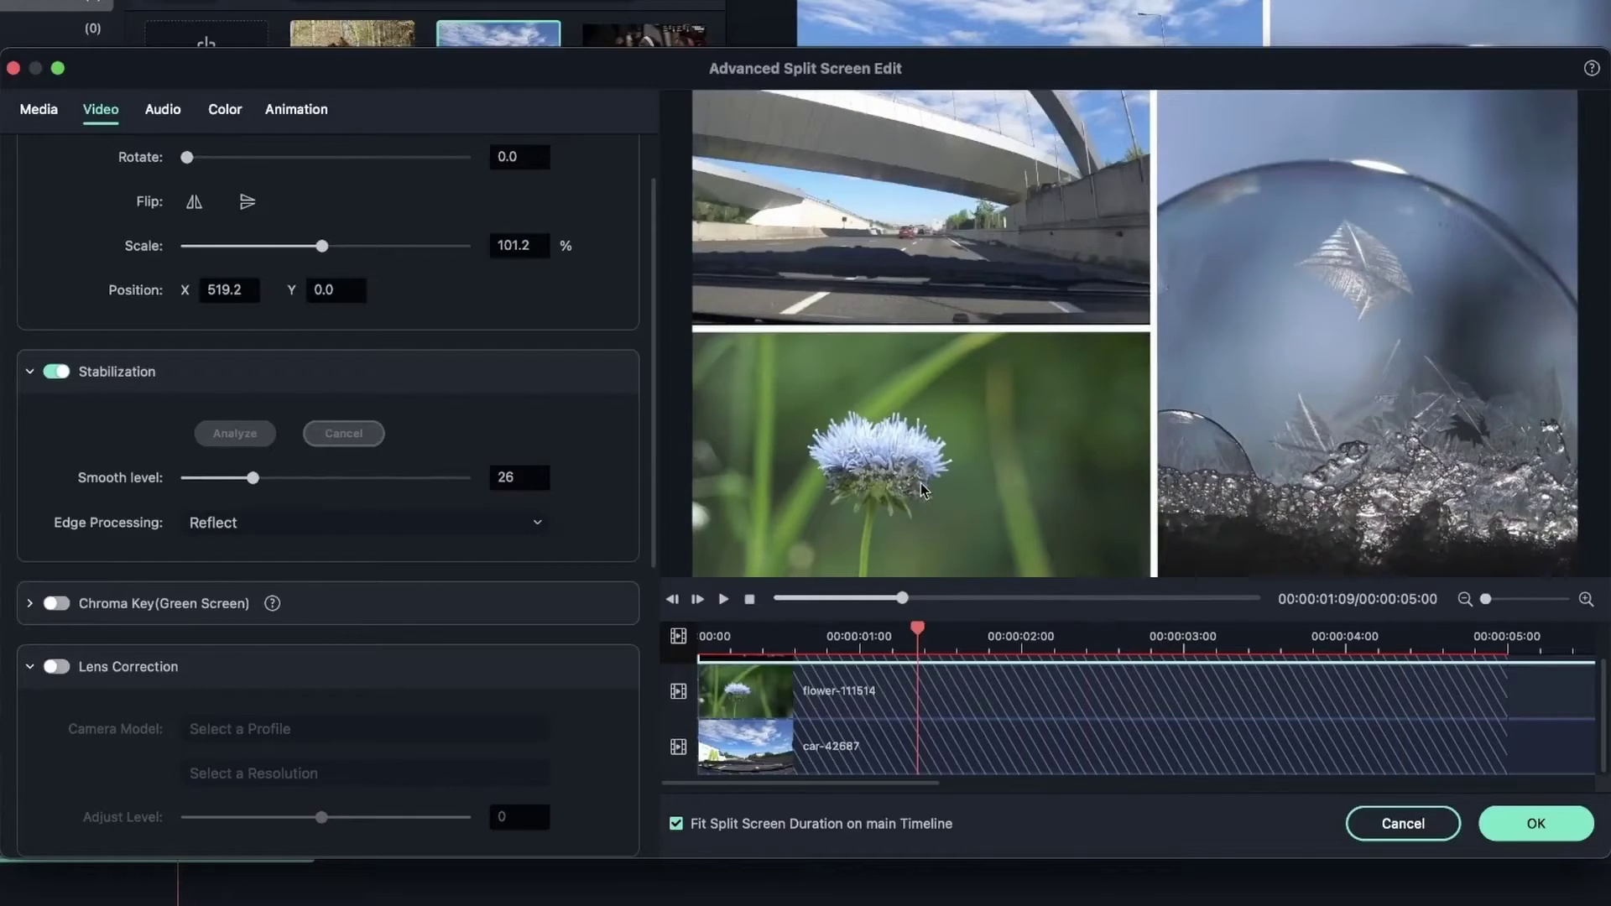
left_click(920, 484)
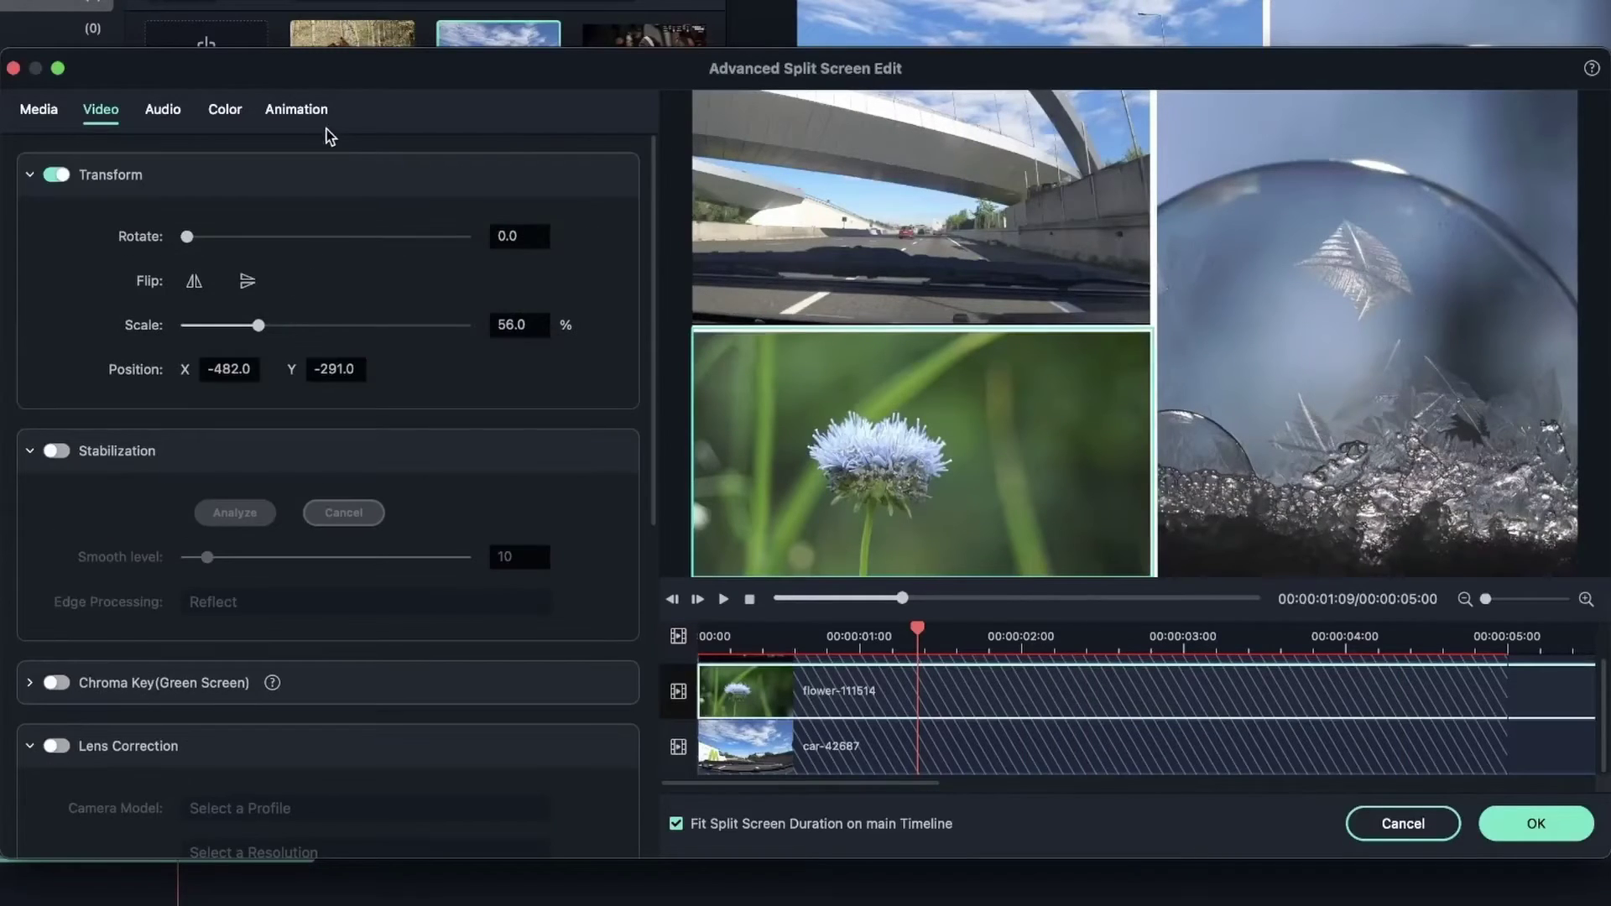
left_click(292, 114)
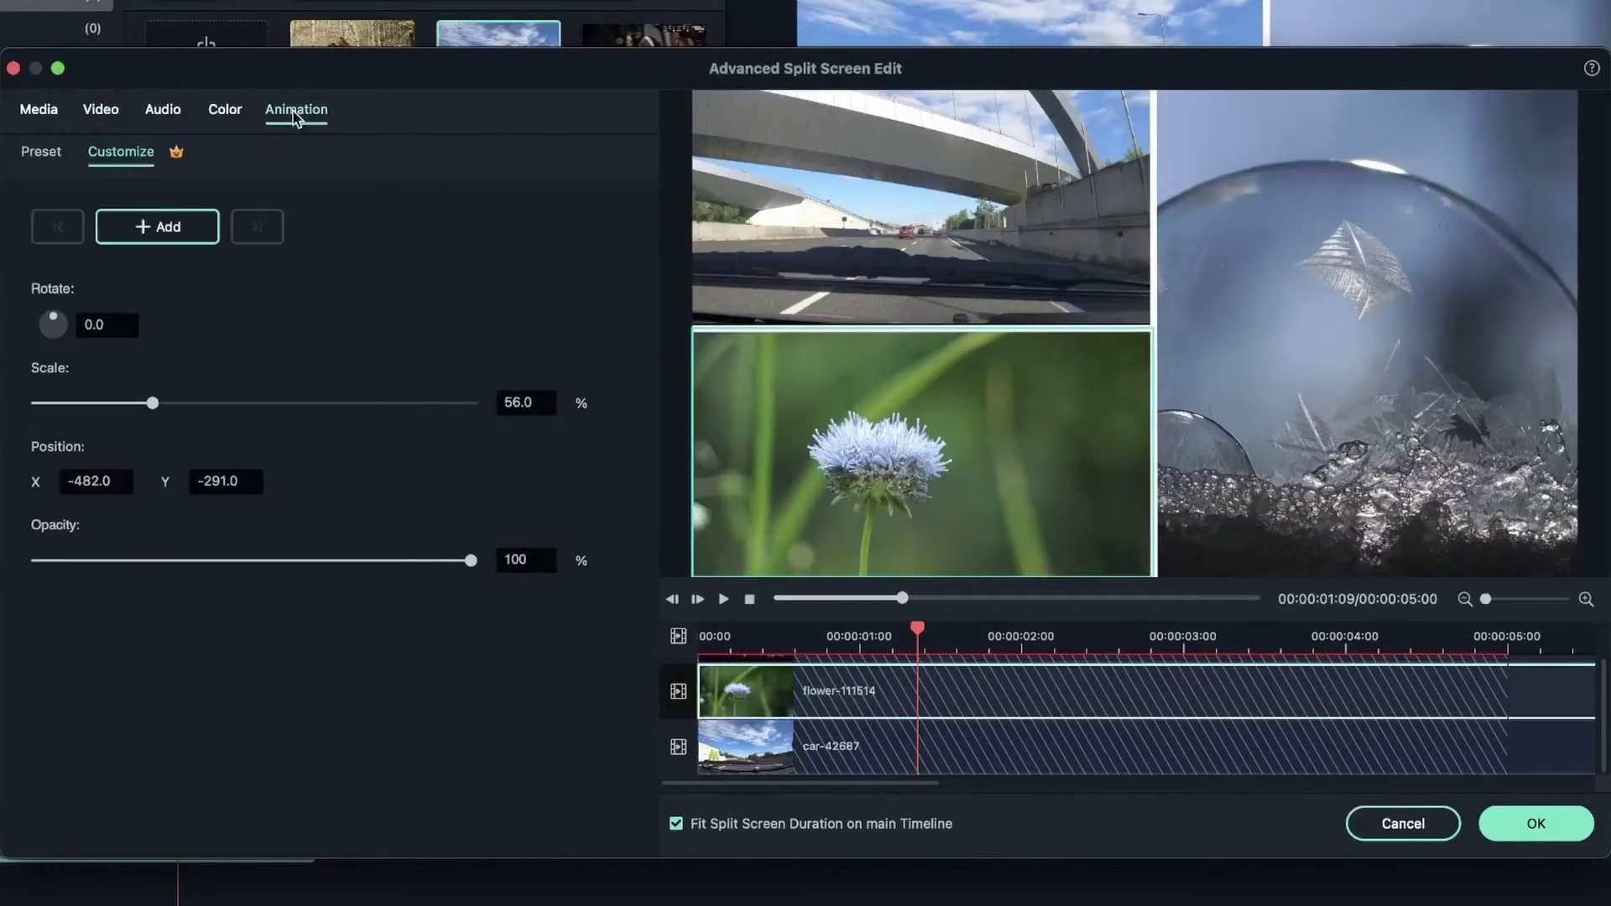
left_click_drag(902, 598, 775, 608)
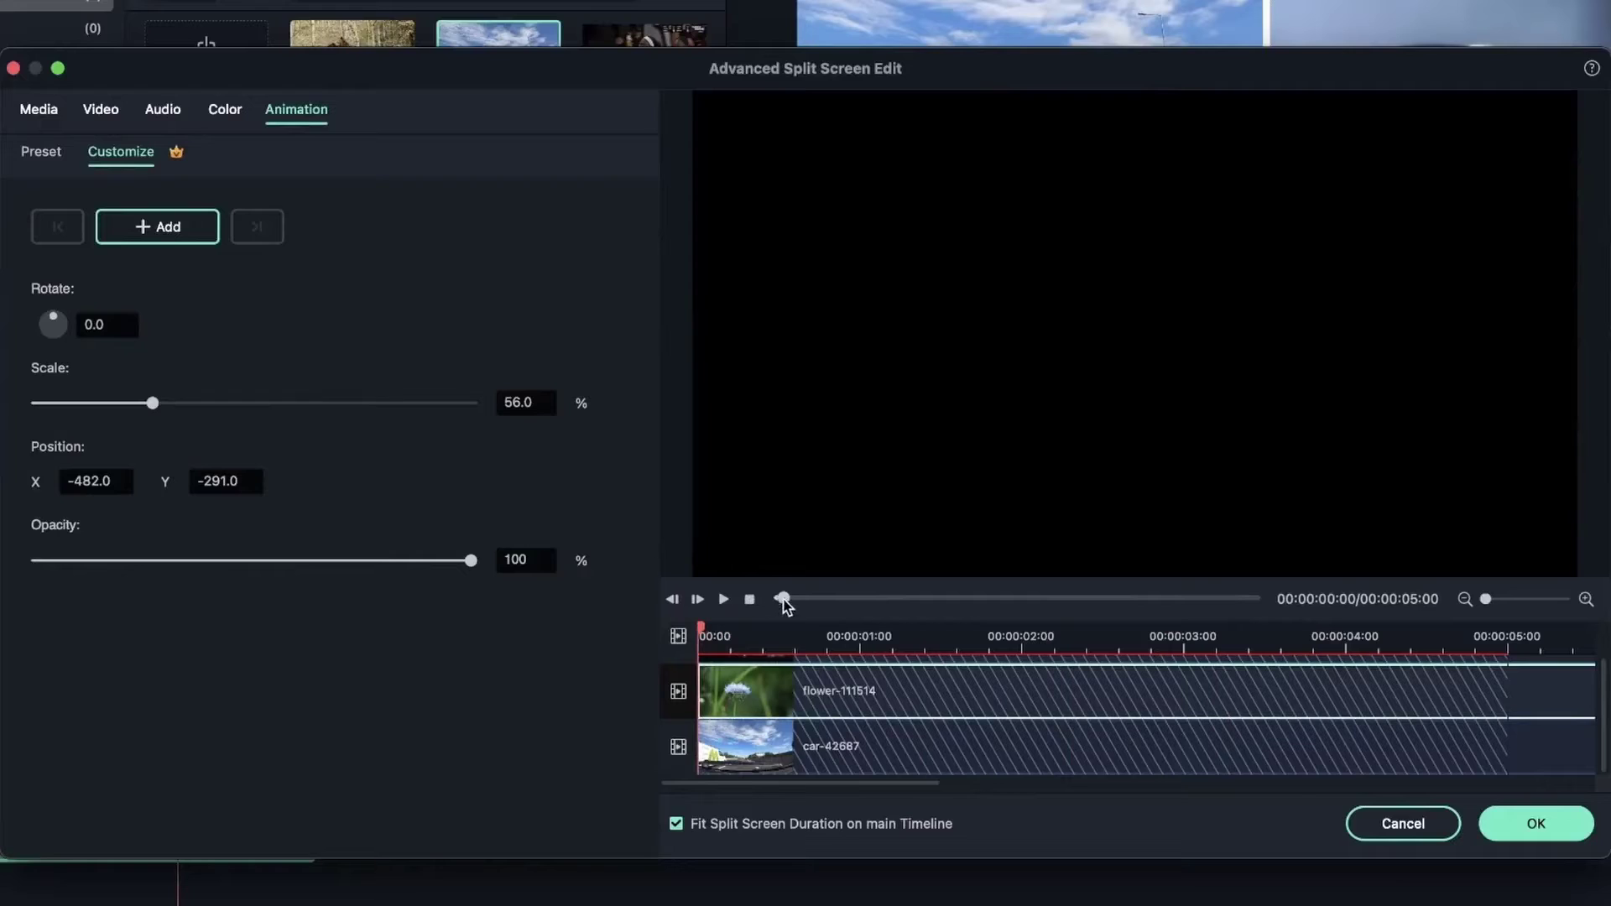
left_click_drag(783, 601, 888, 606)
left_click(203, 225)
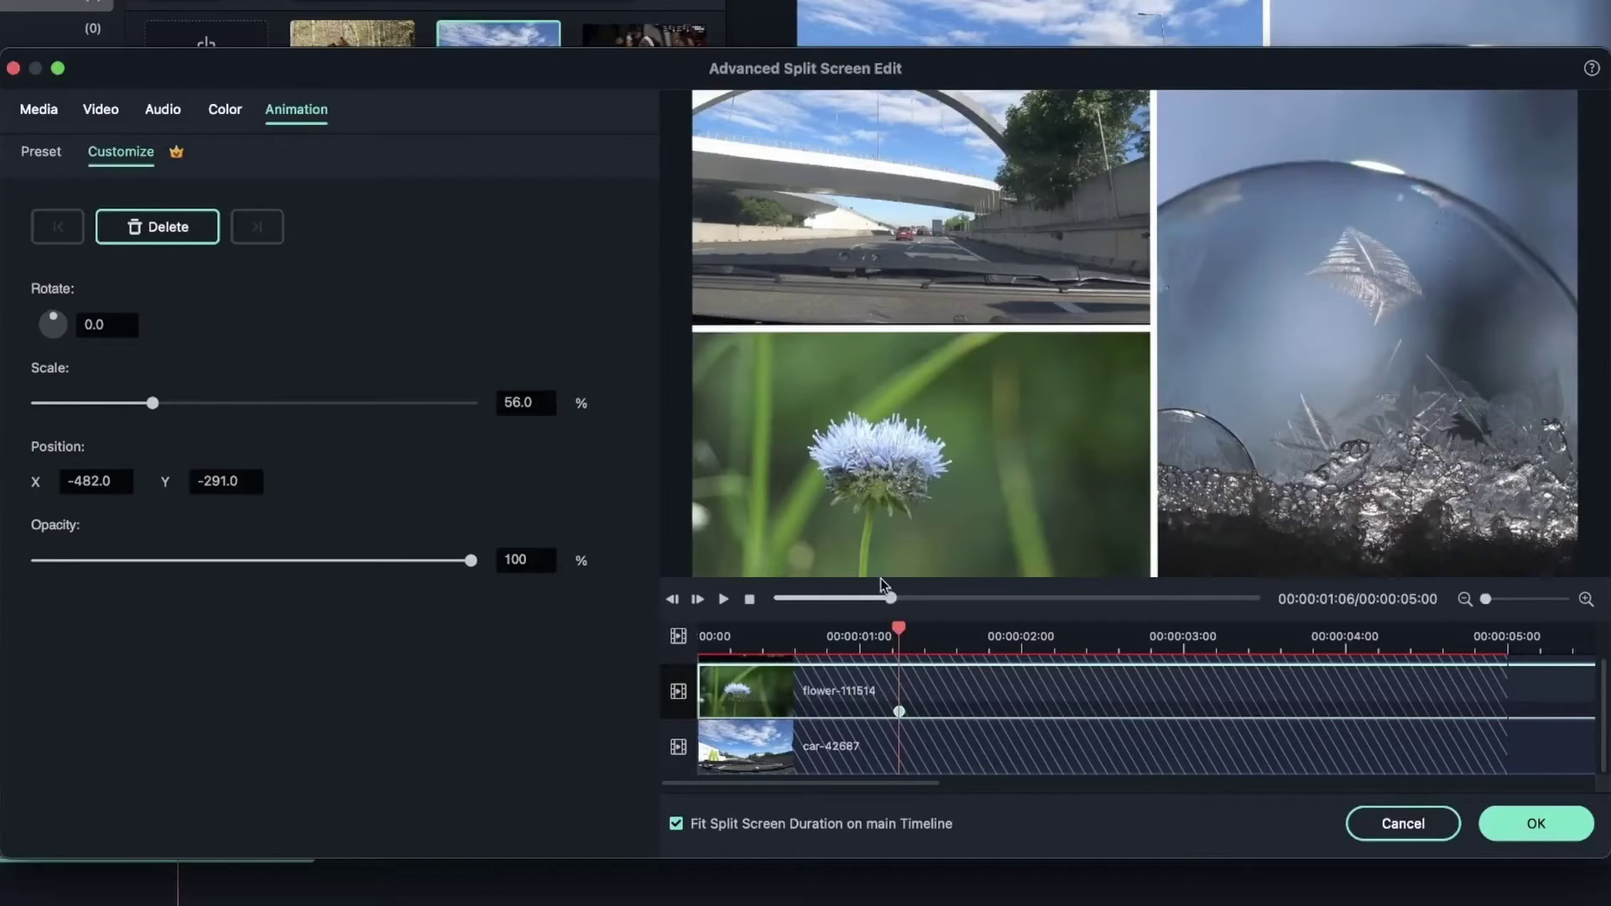
Step: At 00:00:04:03, enlarge the flower to 96.6% scale and shift it right
left_click_drag(894, 603, 1172, 636)
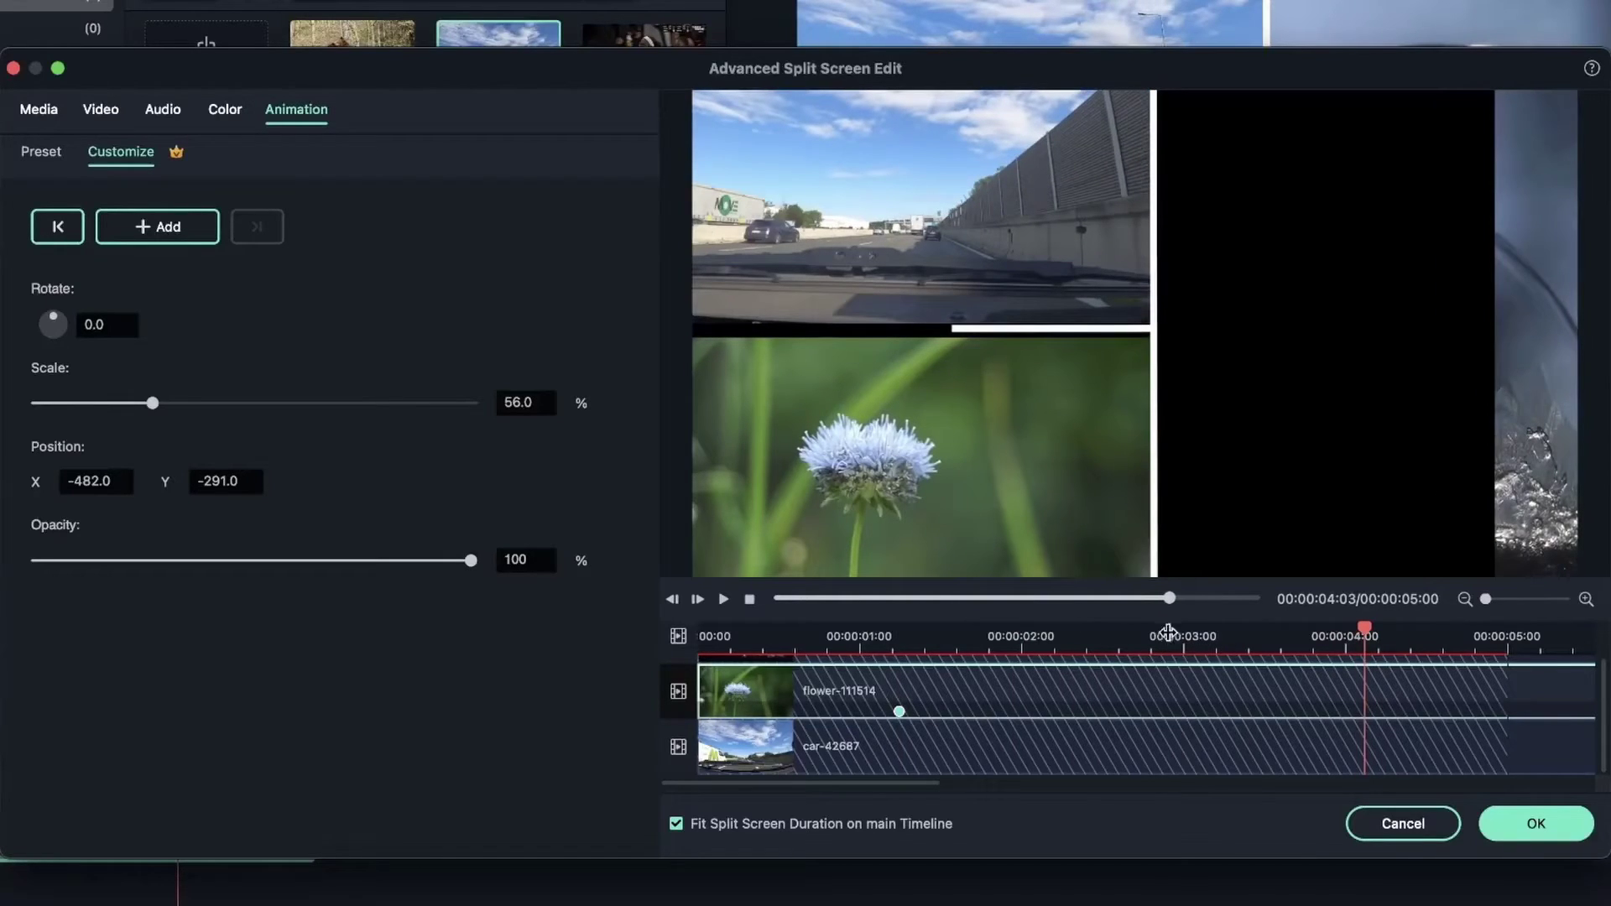
left_click_drag(157, 408, 264, 424)
left_click_drag(92, 481, 302, 487)
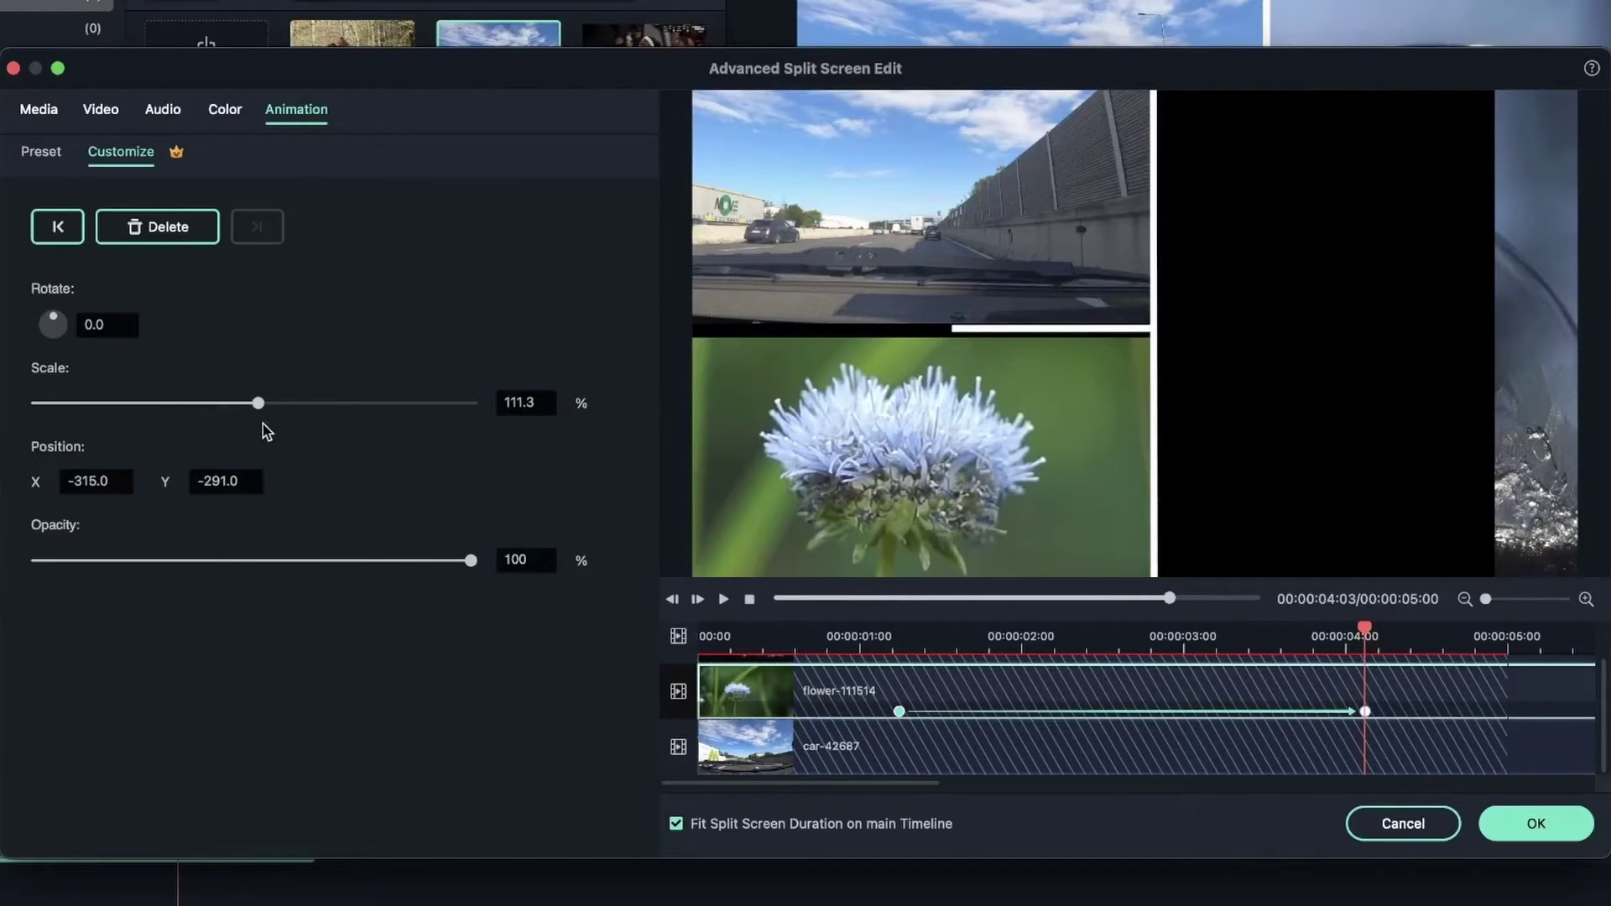
left_click_drag(258, 405, 243, 405)
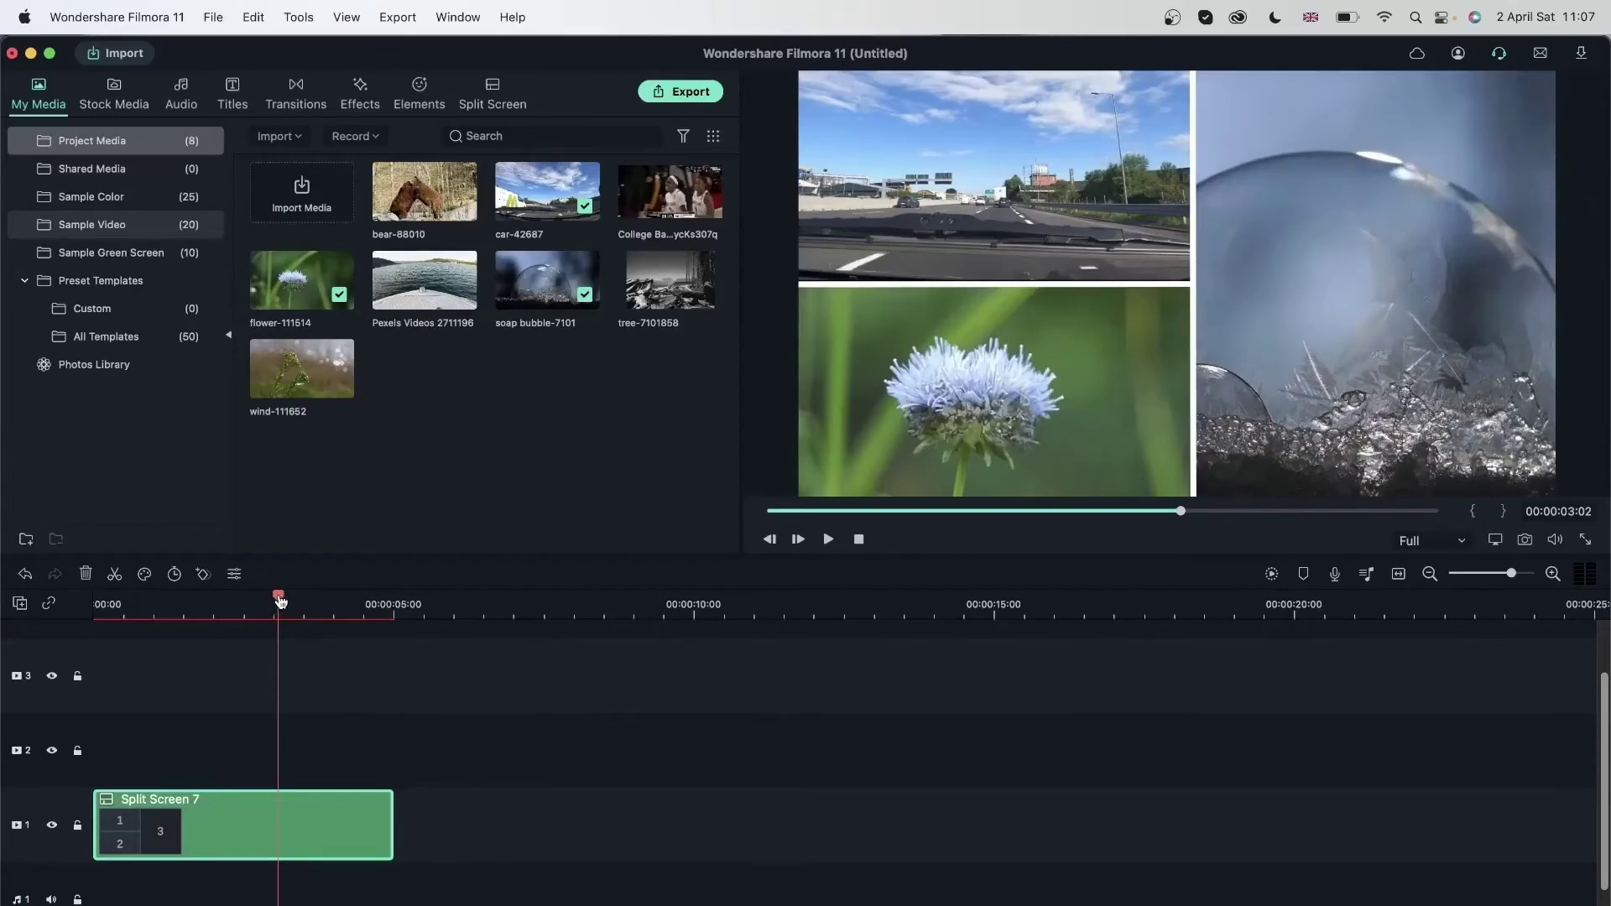
Step: Return the playhead to the start and render a preview of the split screen
left_click_drag(280, 598, 46, 674)
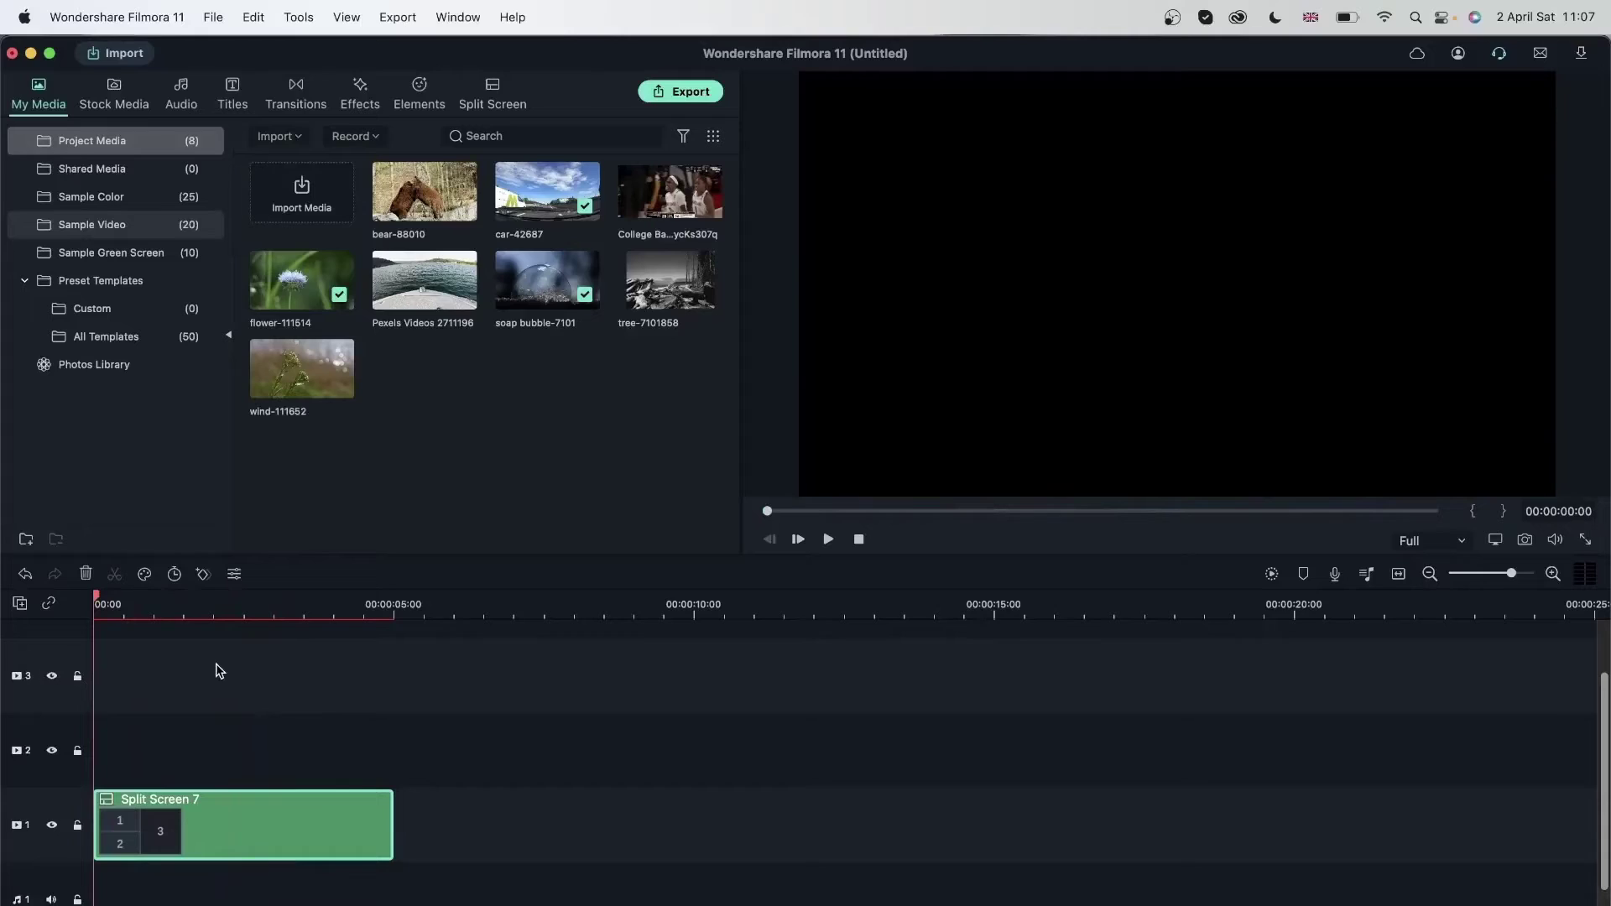
left_click(1272, 574)
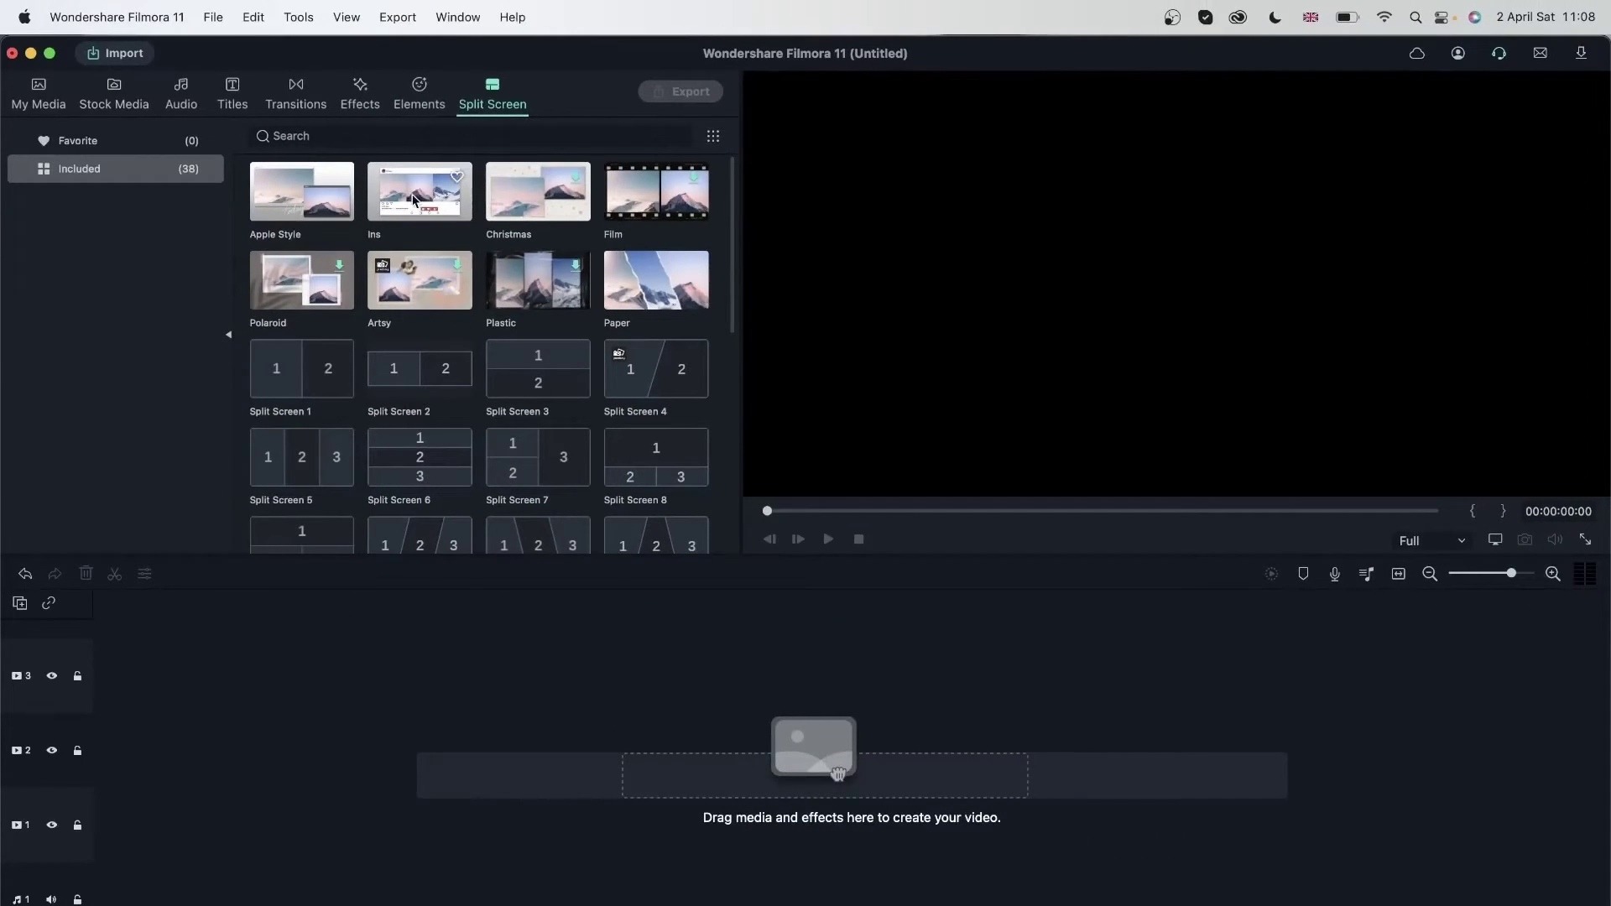
Step: Put the Ins split-screen template on track 2 and fill its slots with the pyramid, church and statue photos
left_click_drag(413, 199, 106, 769)
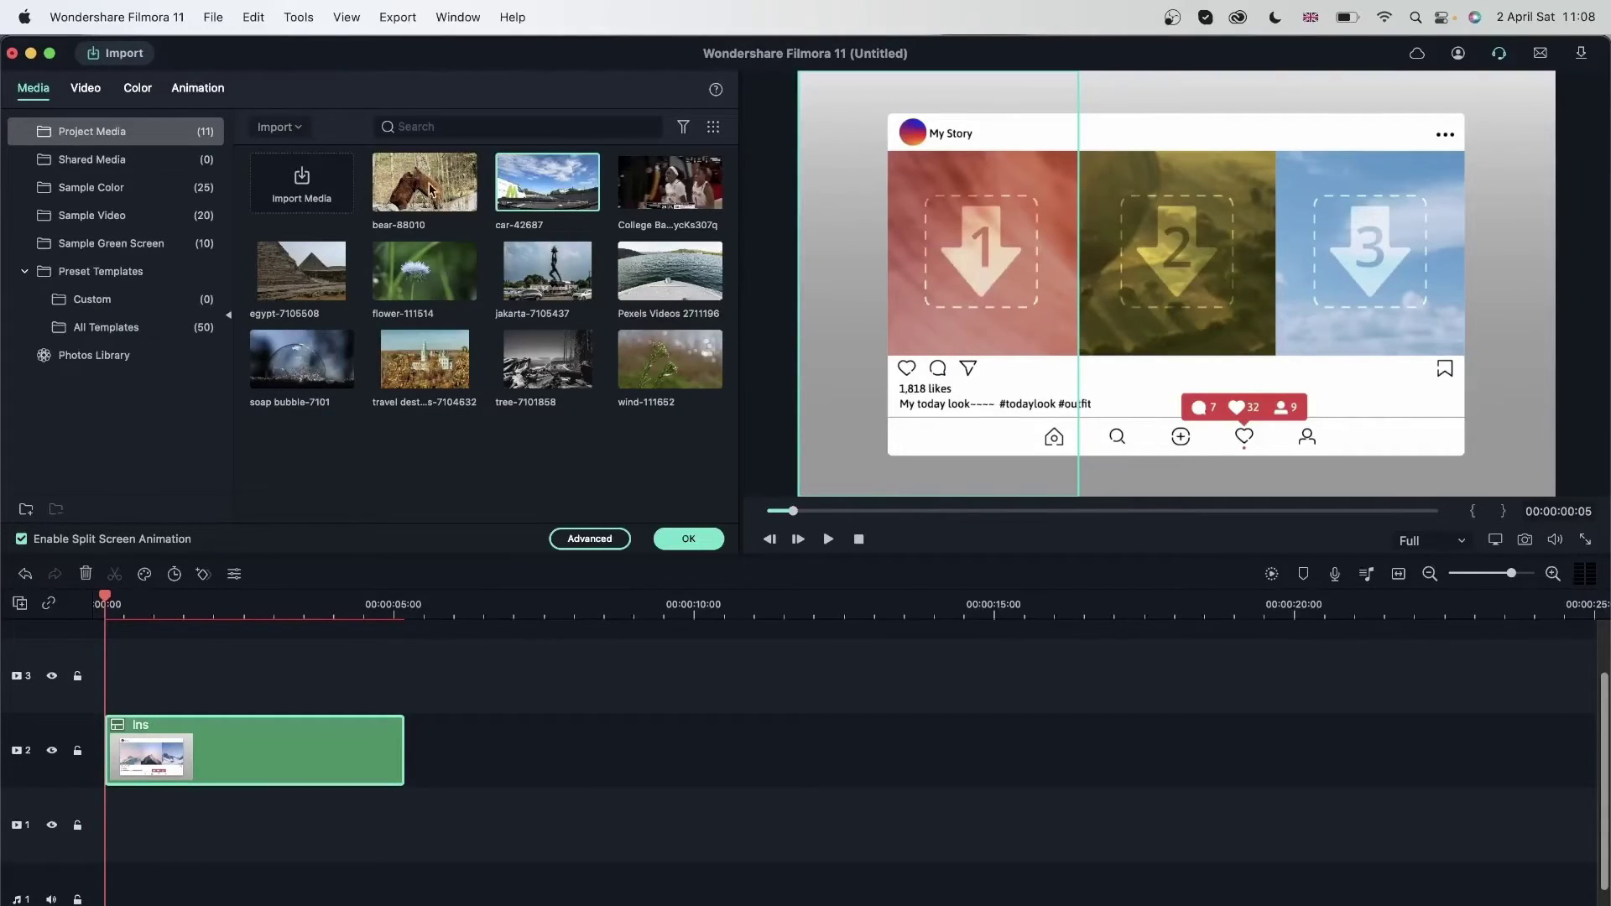
left_click_drag(423, 361, 976, 257)
left_click_drag(284, 261, 934, 234)
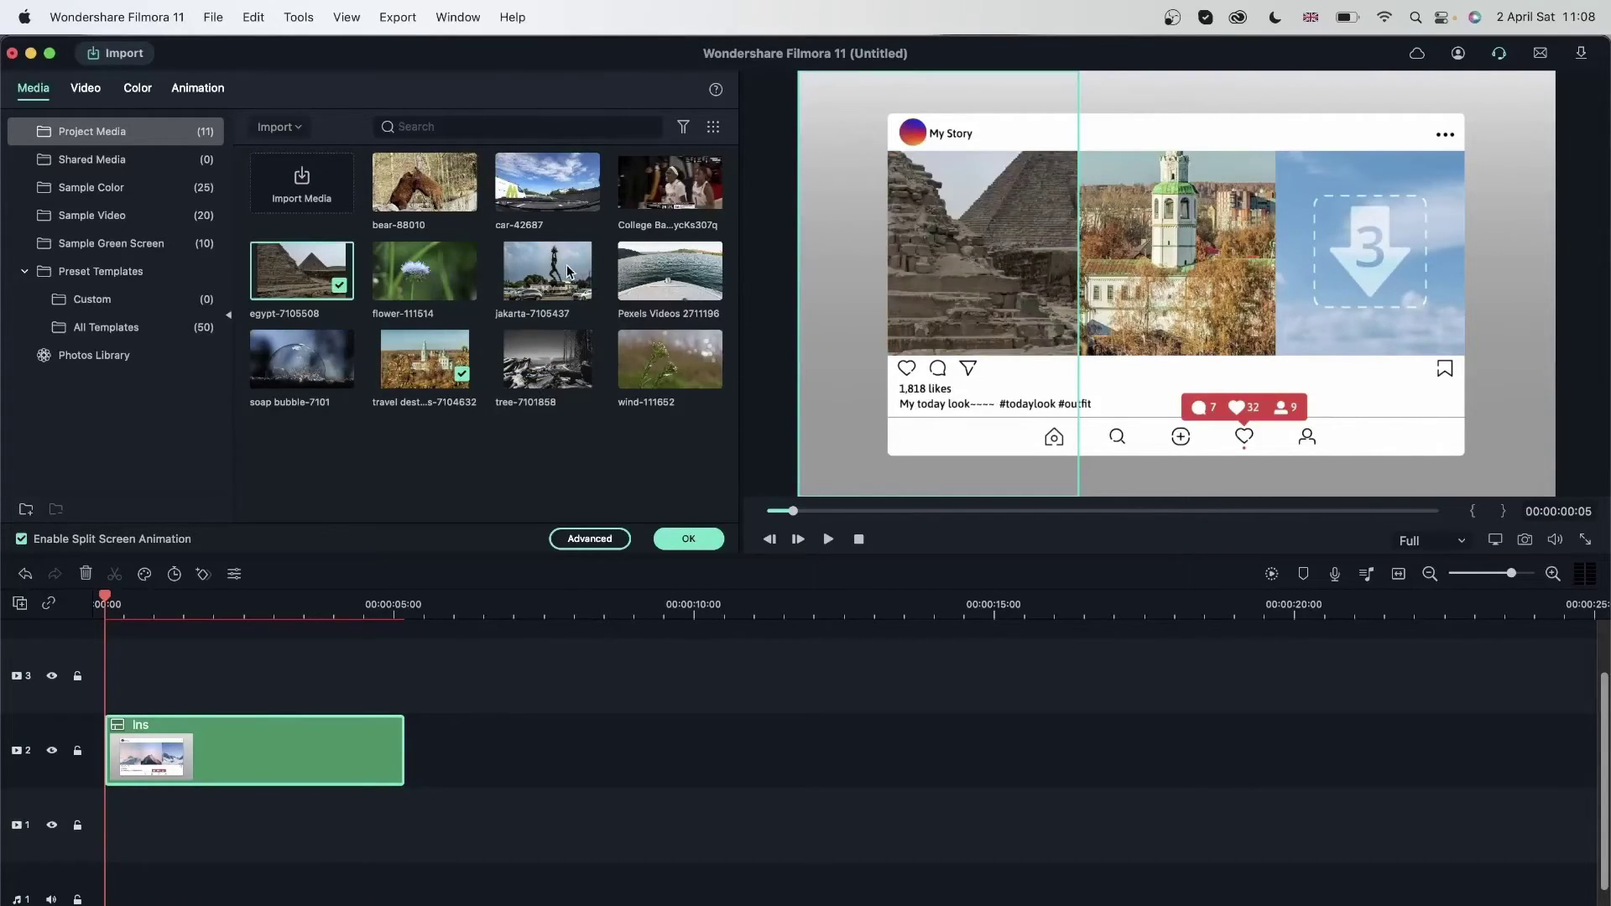
left_click_drag(569, 270, 1418, 311)
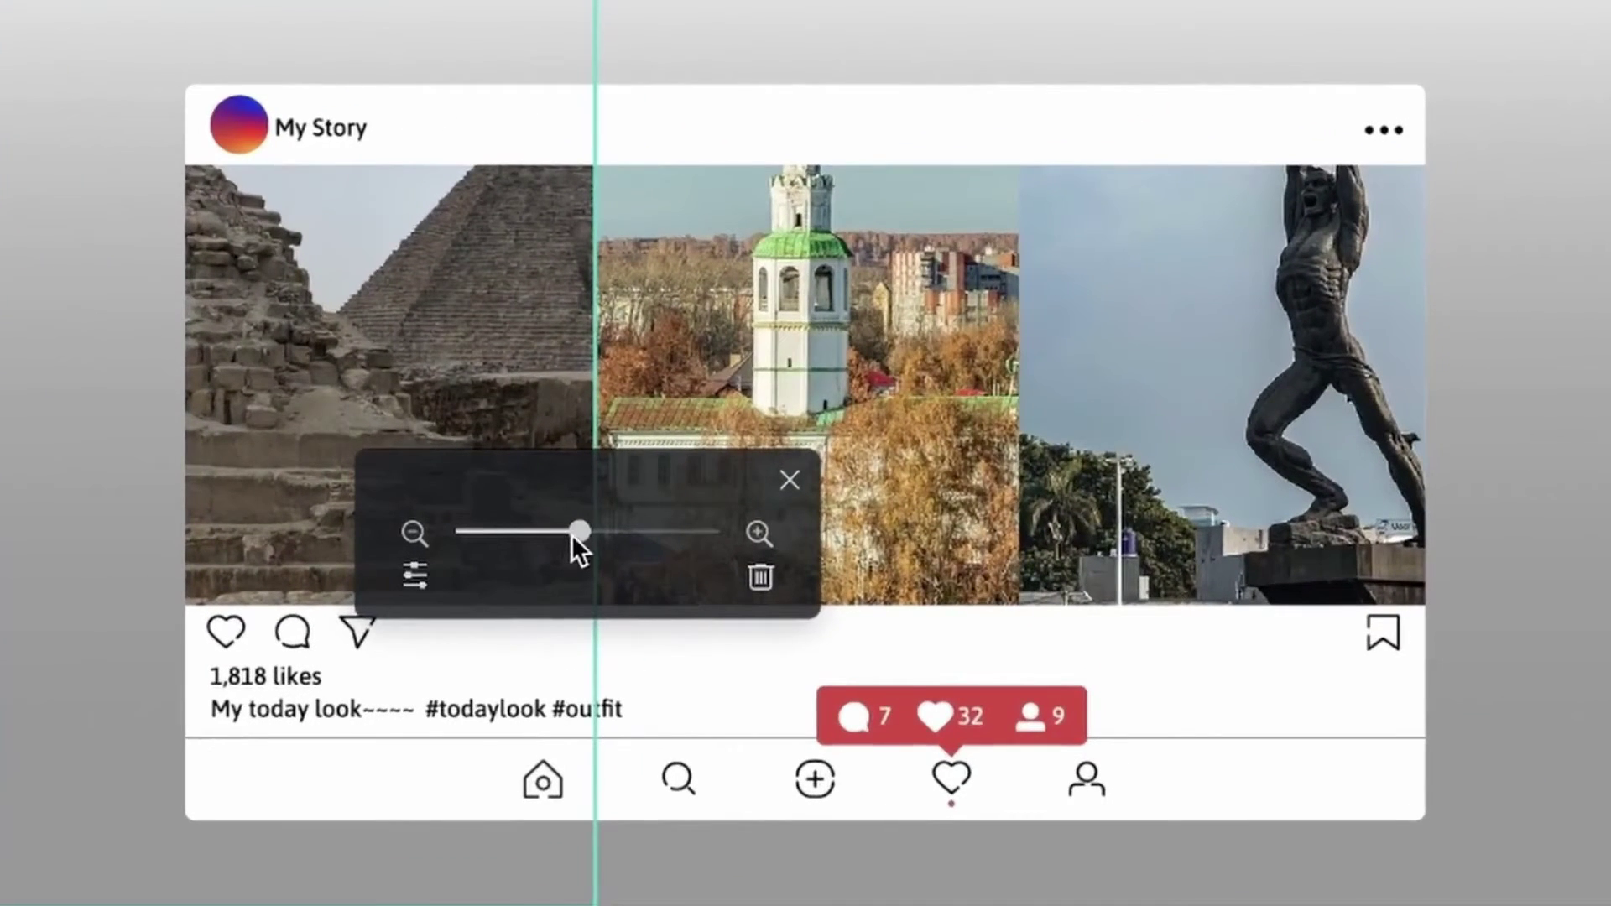
Step: Lower the zoom on the pyramid, church and statue images so each fits its slot
left_click_drag(668, 494, 626, 489)
left_click_drag(526, 531, 522, 530)
left_click(818, 343)
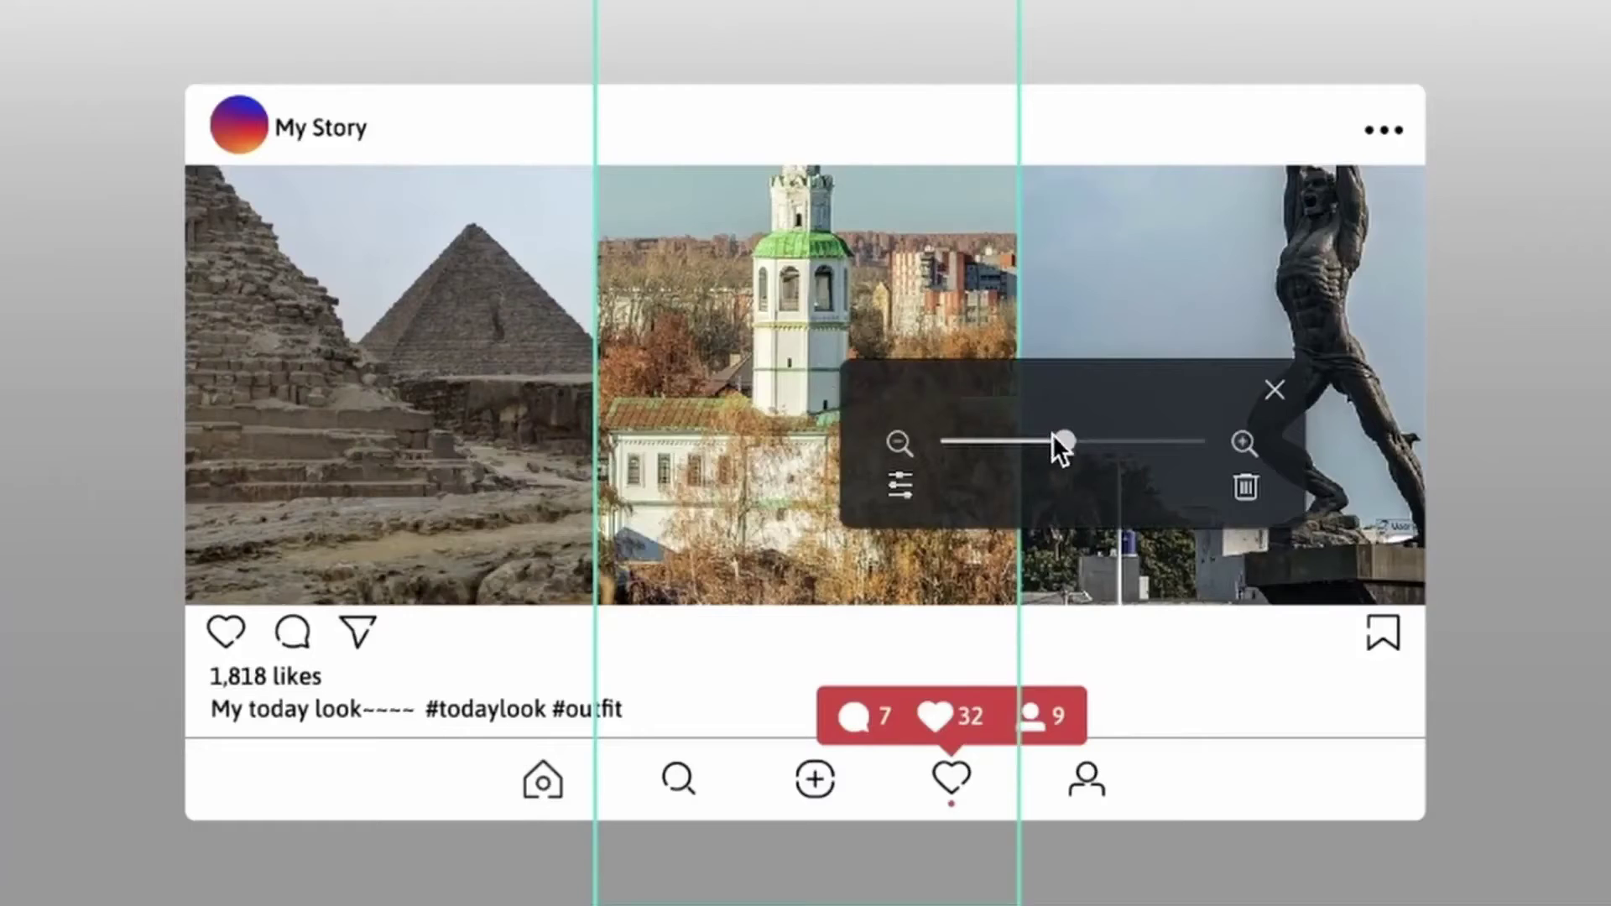
left_click_drag(1053, 434, 1000, 452)
left_click(1243, 264)
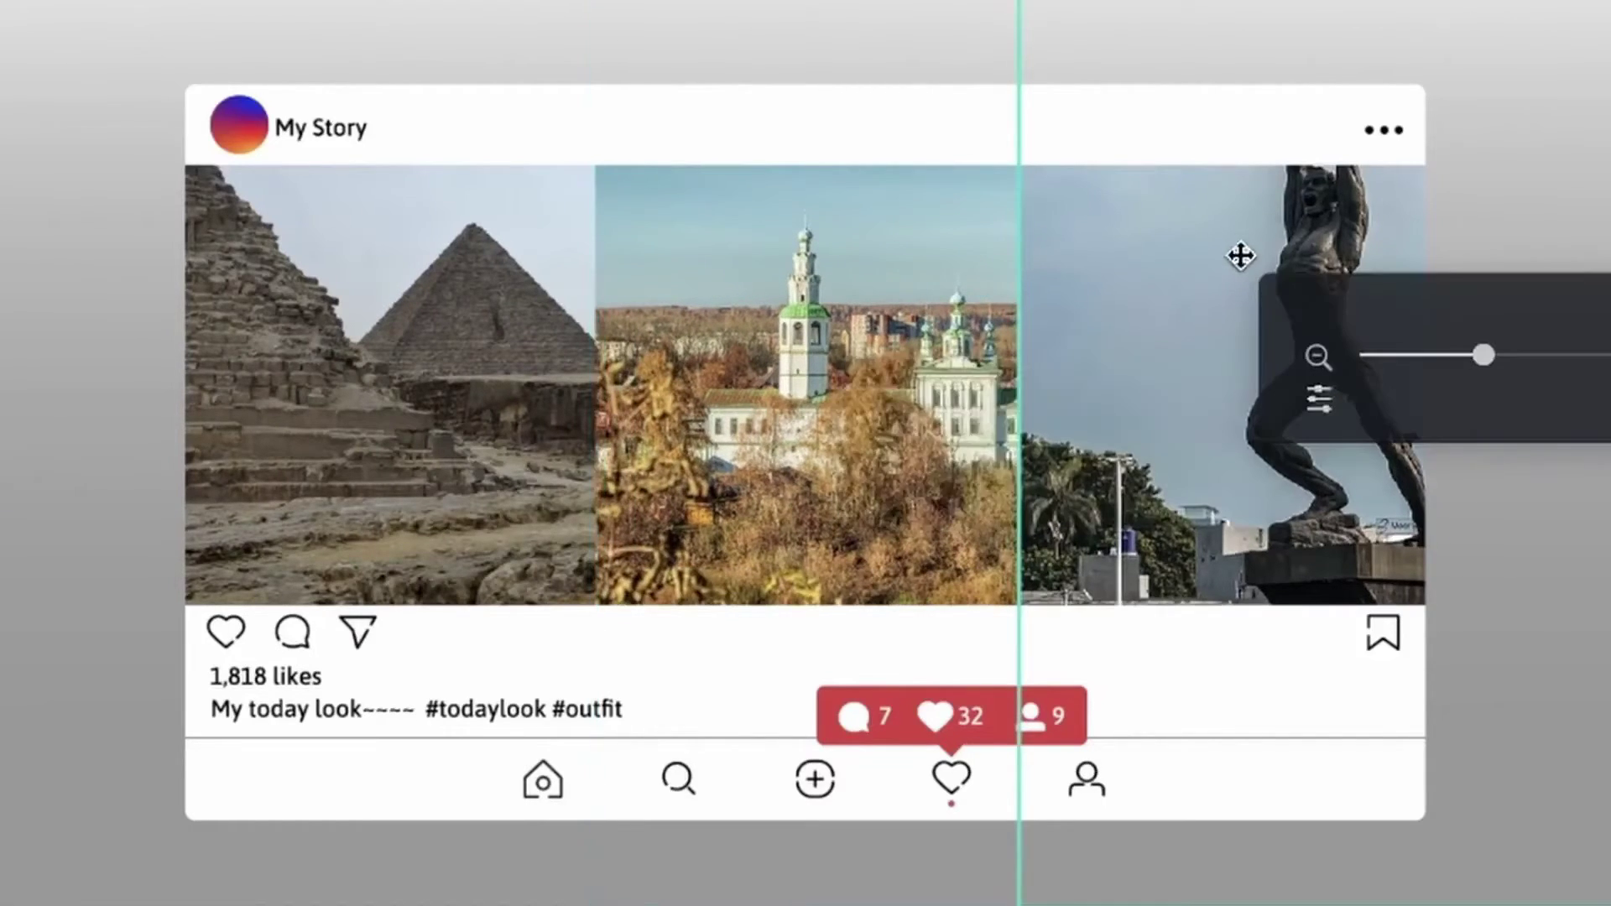
left_click_drag(1478, 363, 1428, 376)
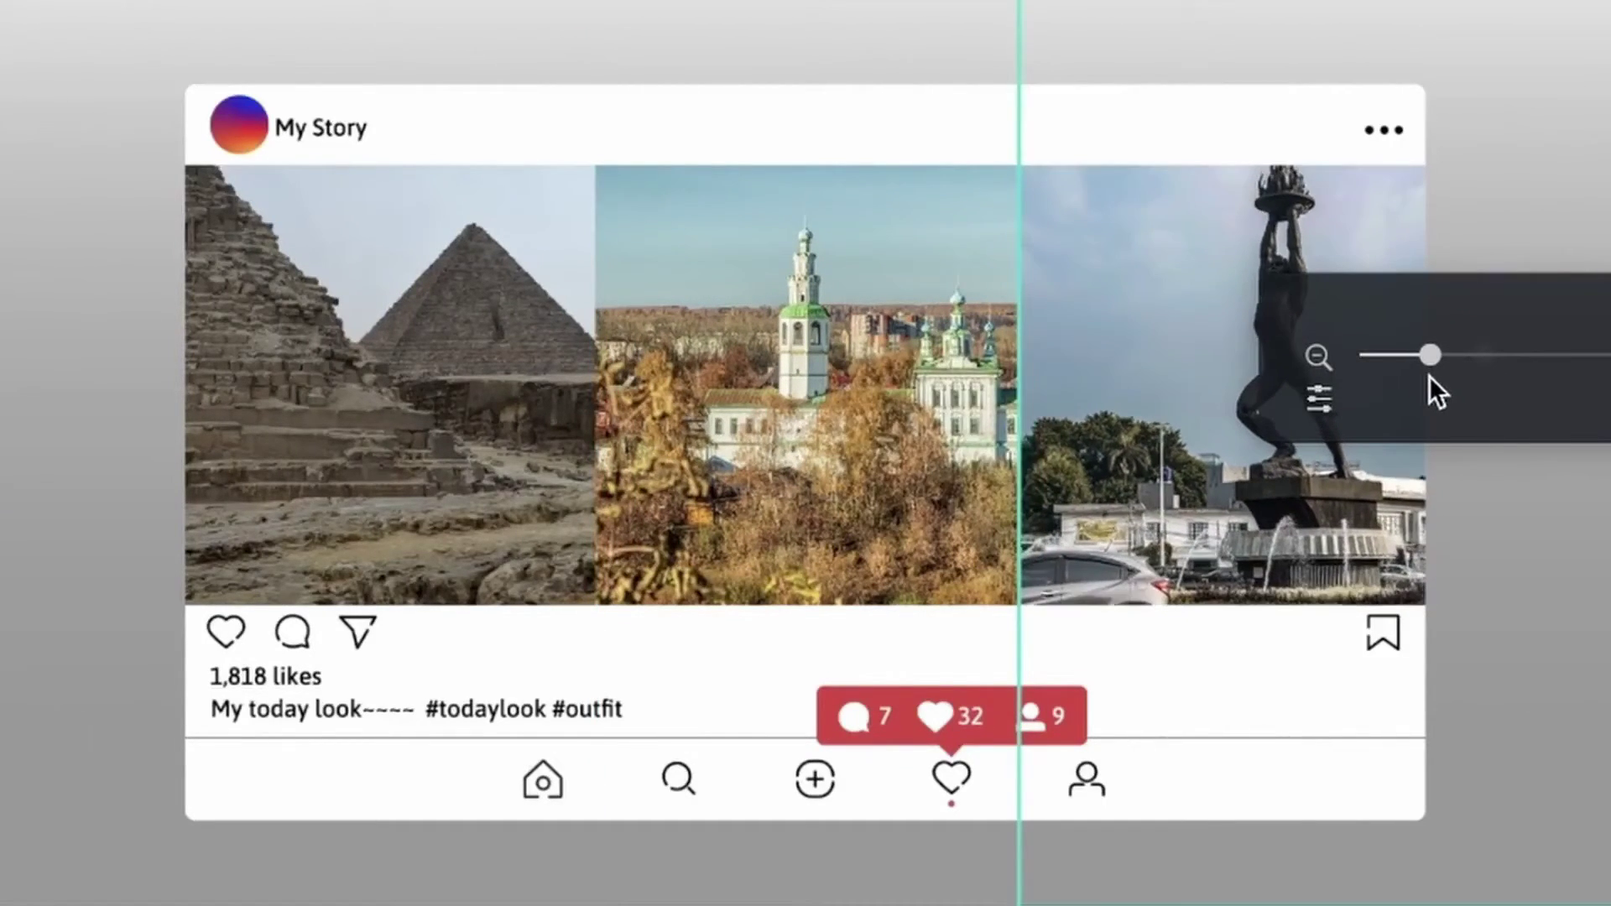
left_click(355, 348)
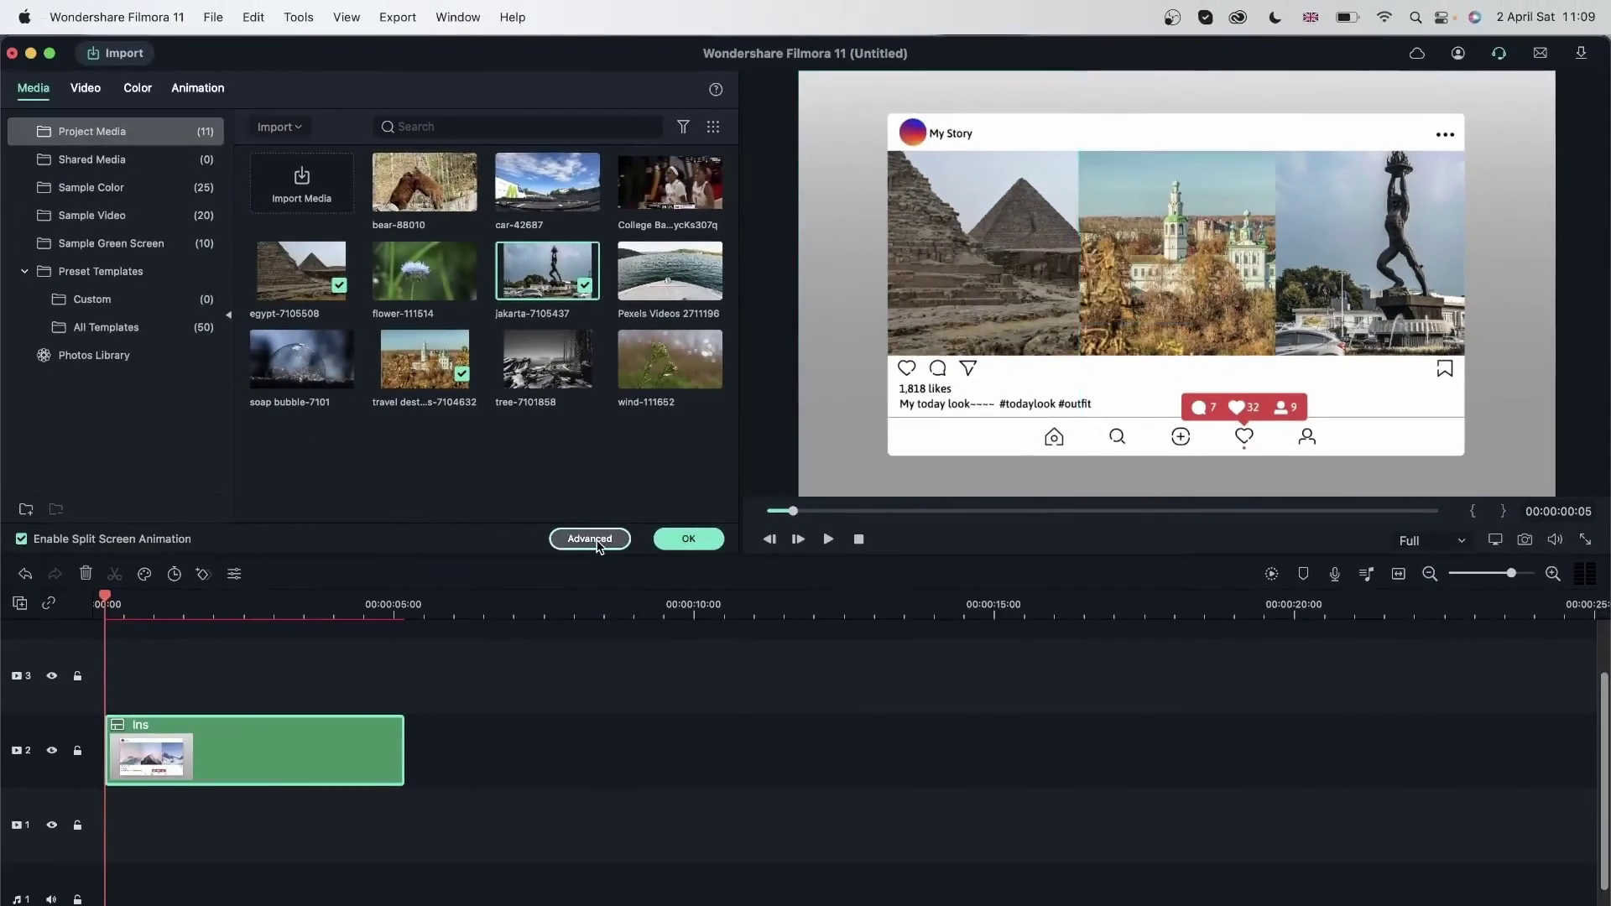
Step: In Advanced Split Screen Edit, shift the pyramid image left and set its vertical position to 43
left_click(591, 539)
left_click(128, 241)
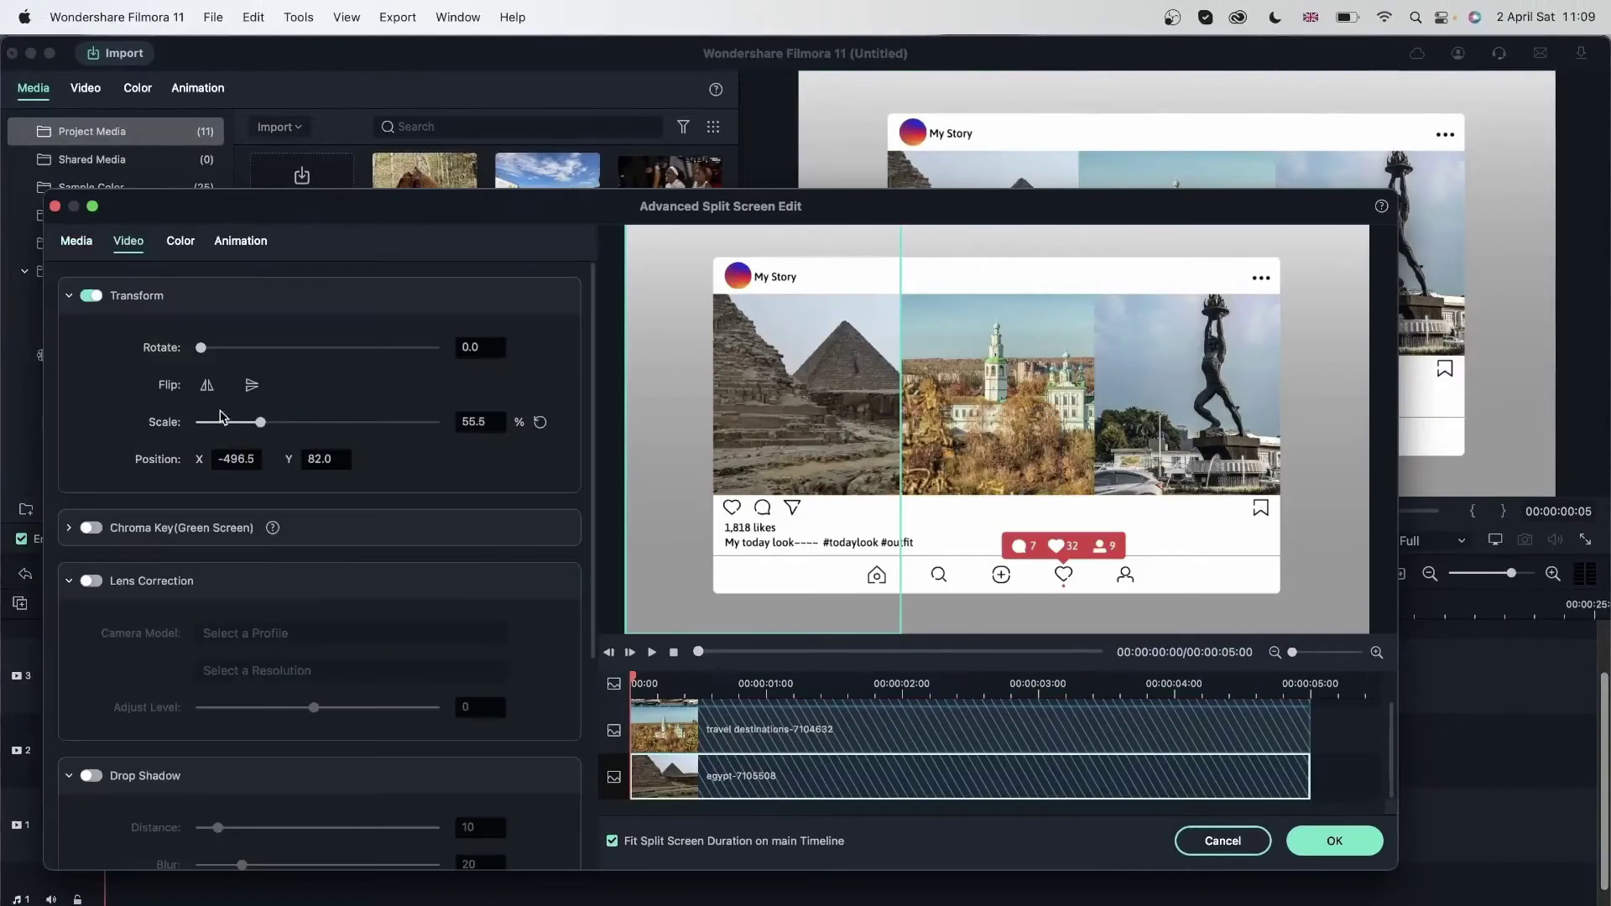
left_click_drag(270, 454, 143, 466)
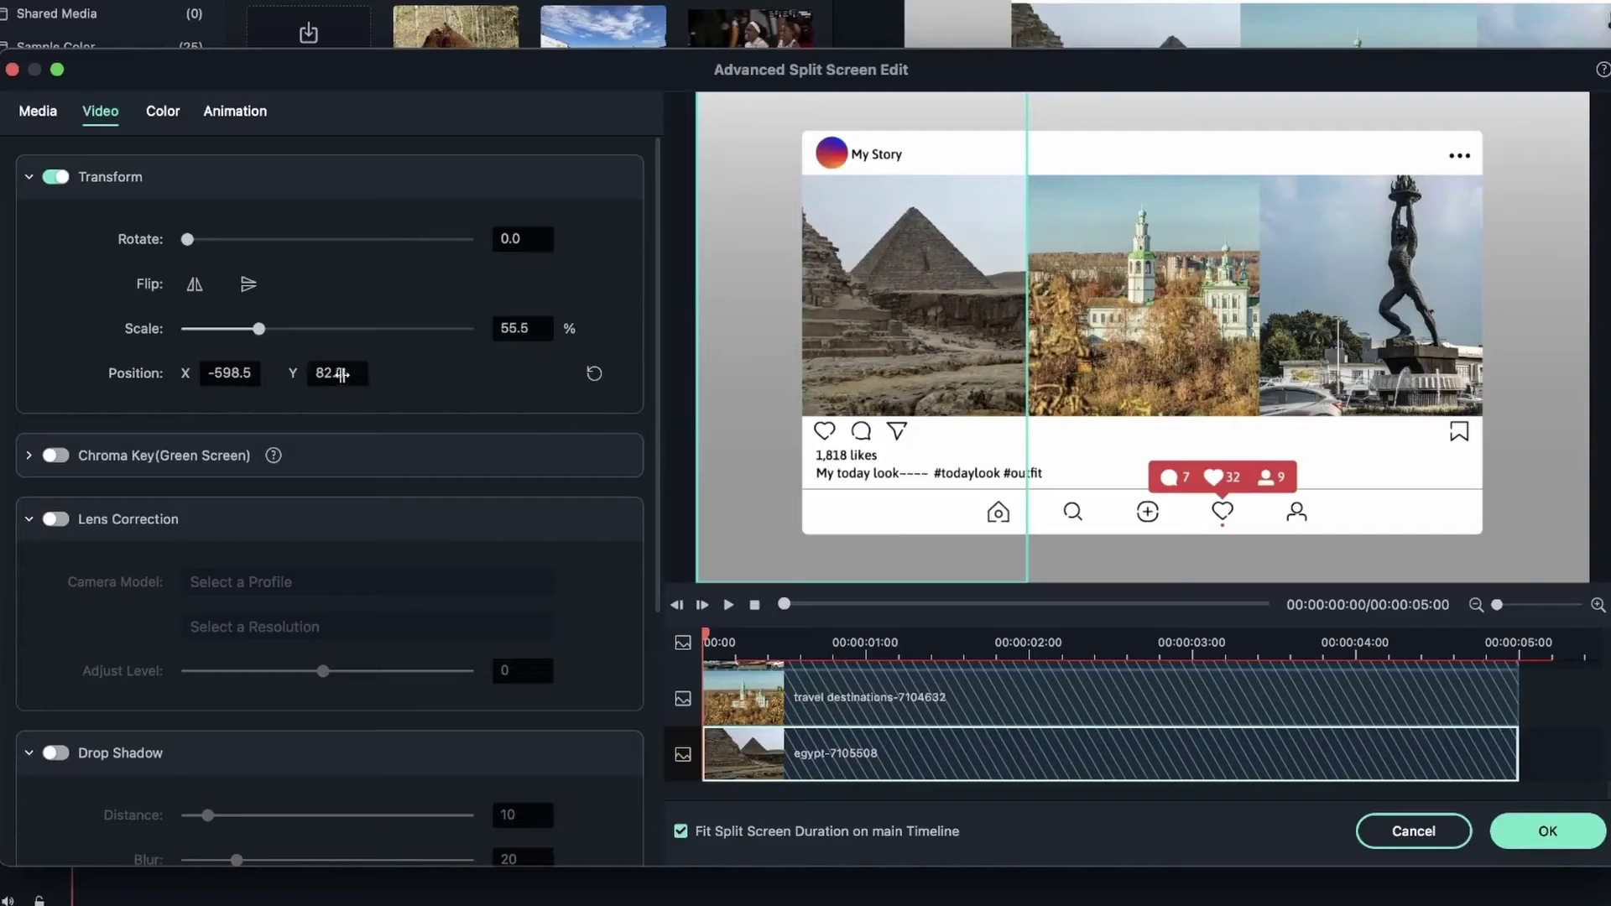
left_click_drag(348, 374, 255, 374)
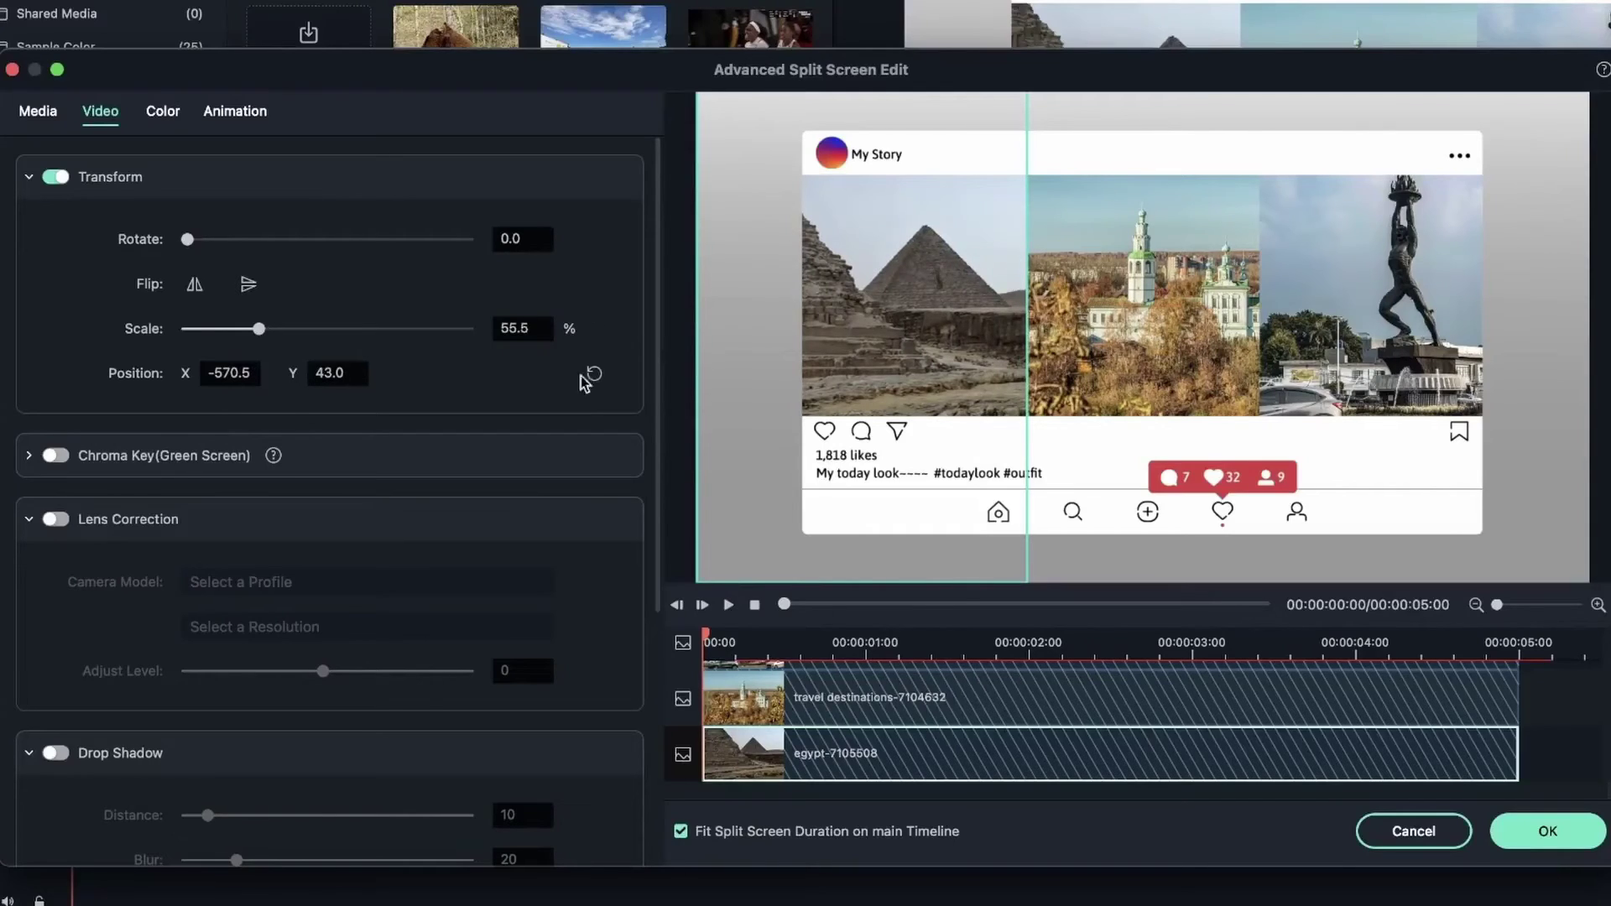
Step: Reposition the church image vertically, then the statue image to 58.3% scale at X 490, Y 35.2
left_click(1173, 266)
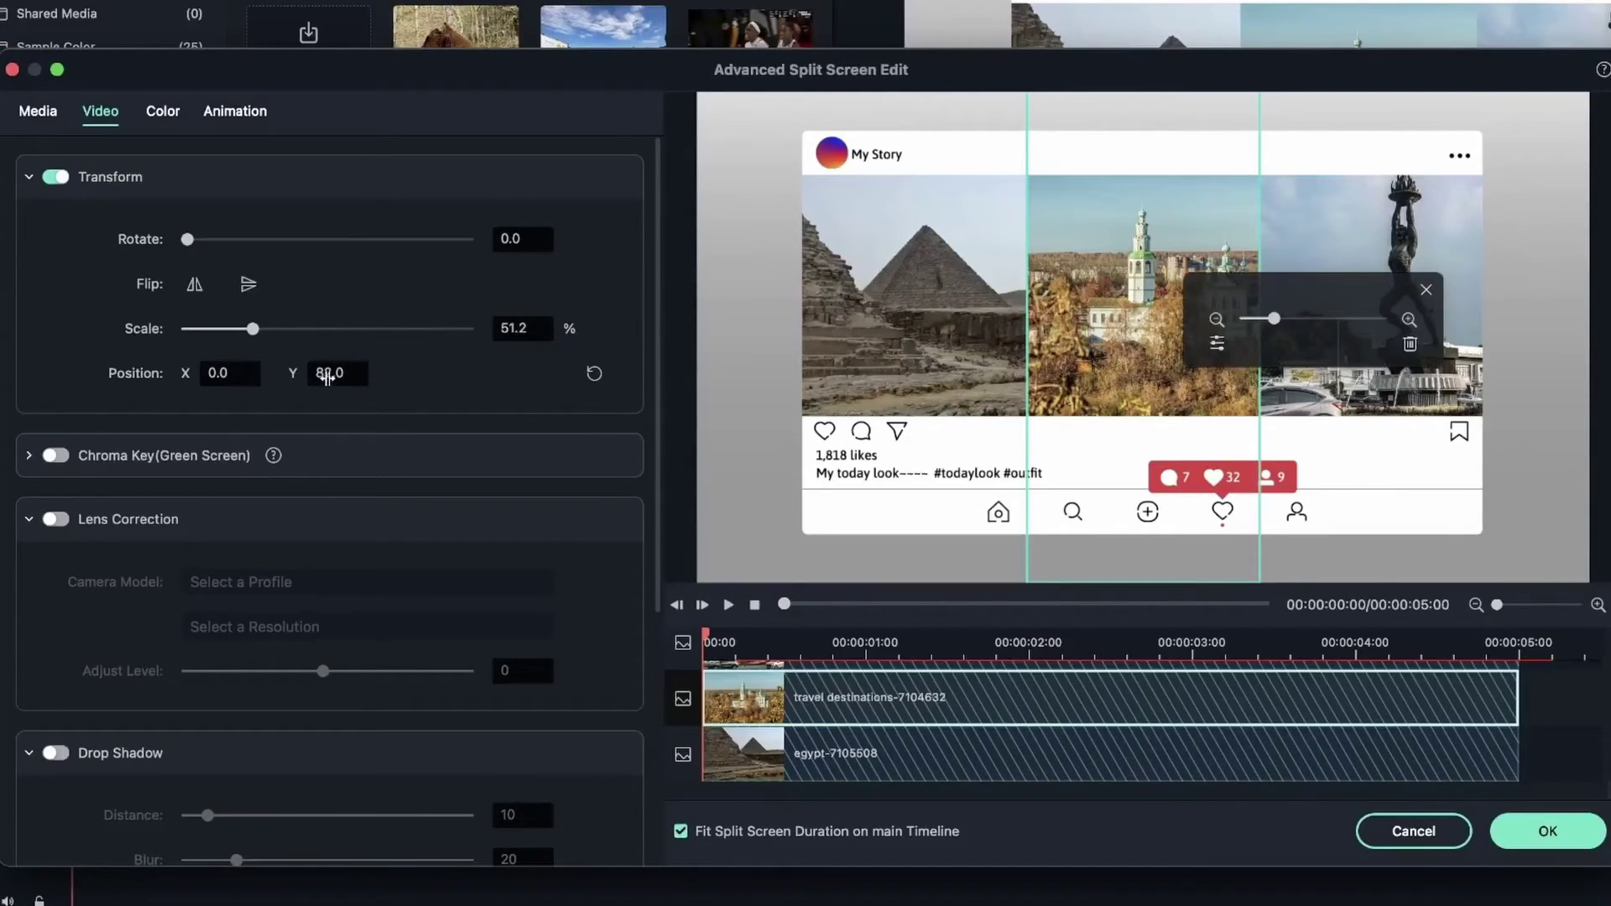
left_click_drag(331, 369, 263, 379)
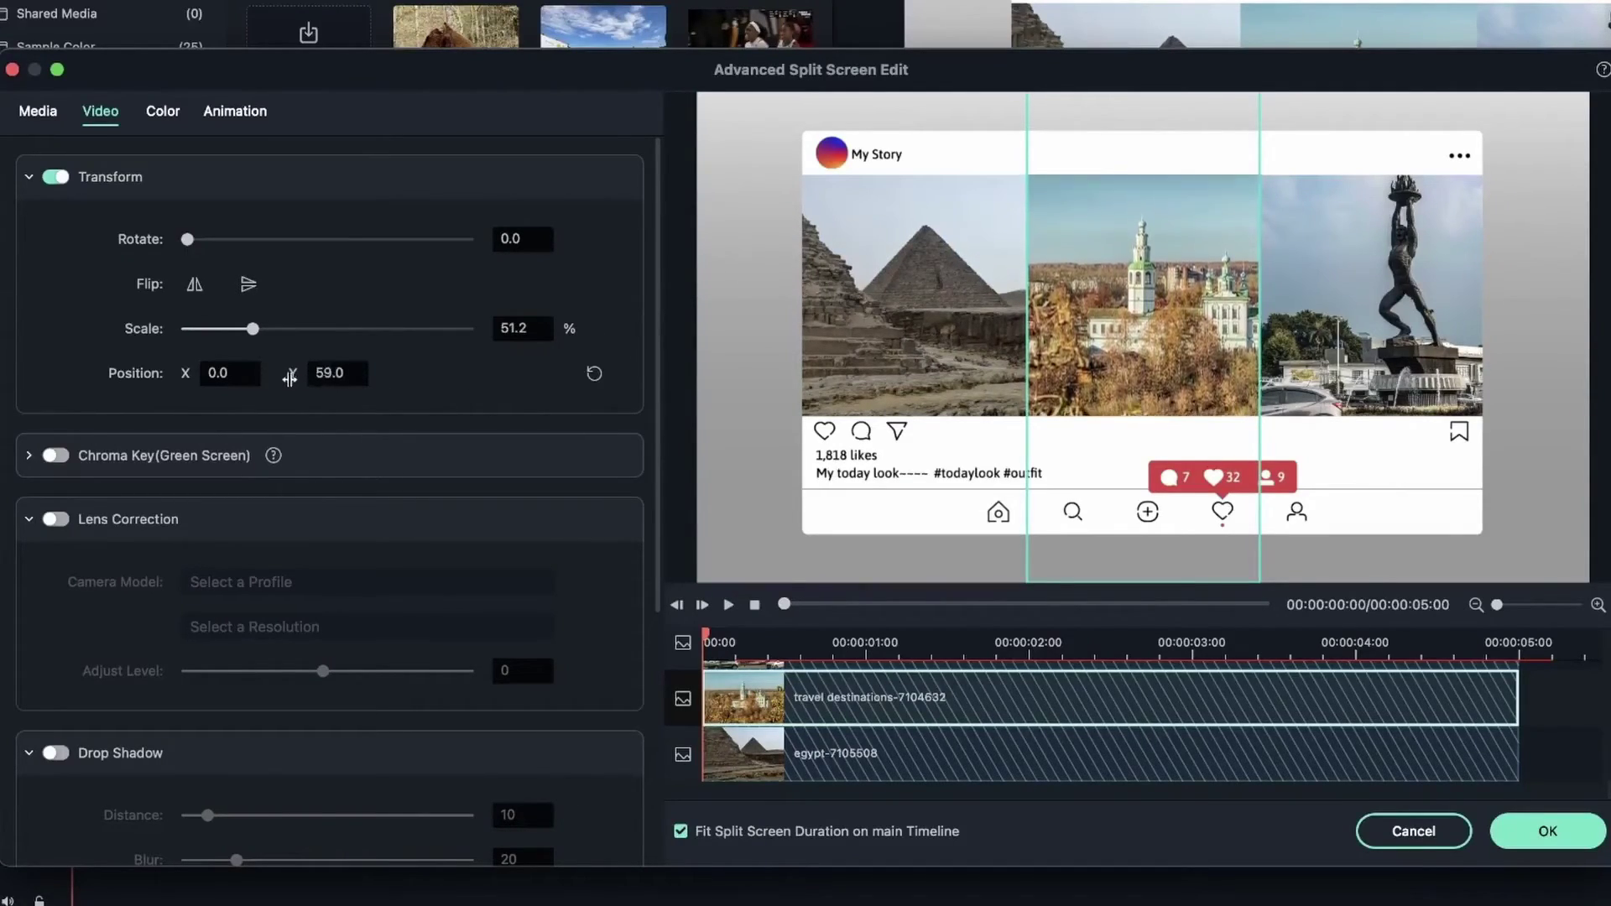
left_click(1337, 320)
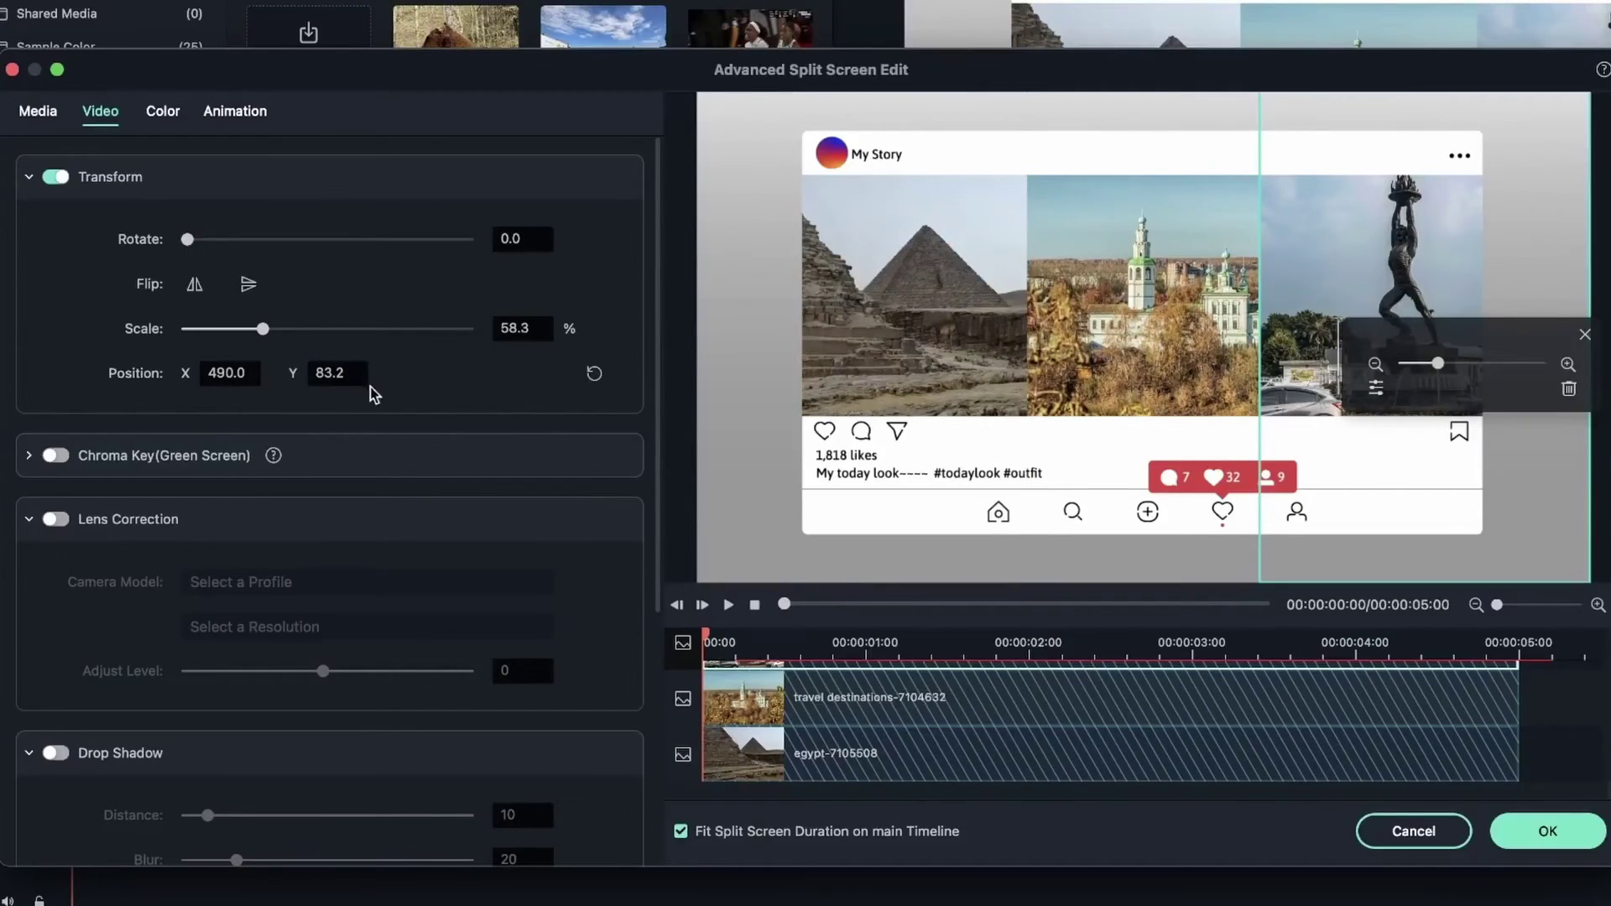
left_click_drag(323, 372, 265, 372)
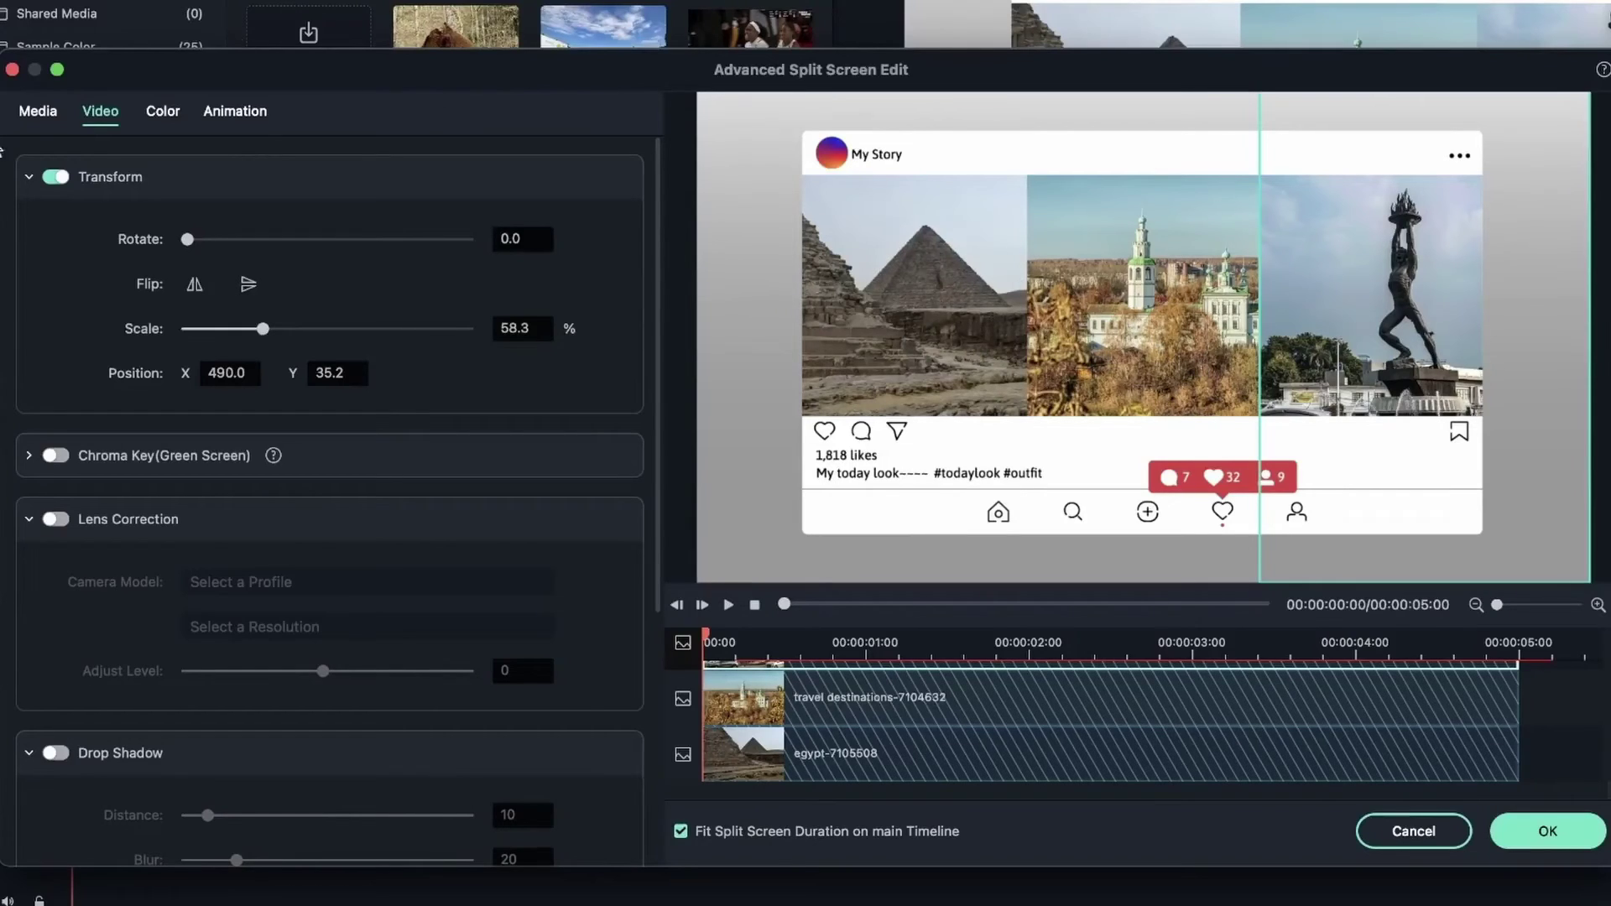
Step: Make the pyramid photo black-and-white by setting Saturation to -100
left_click(159, 117)
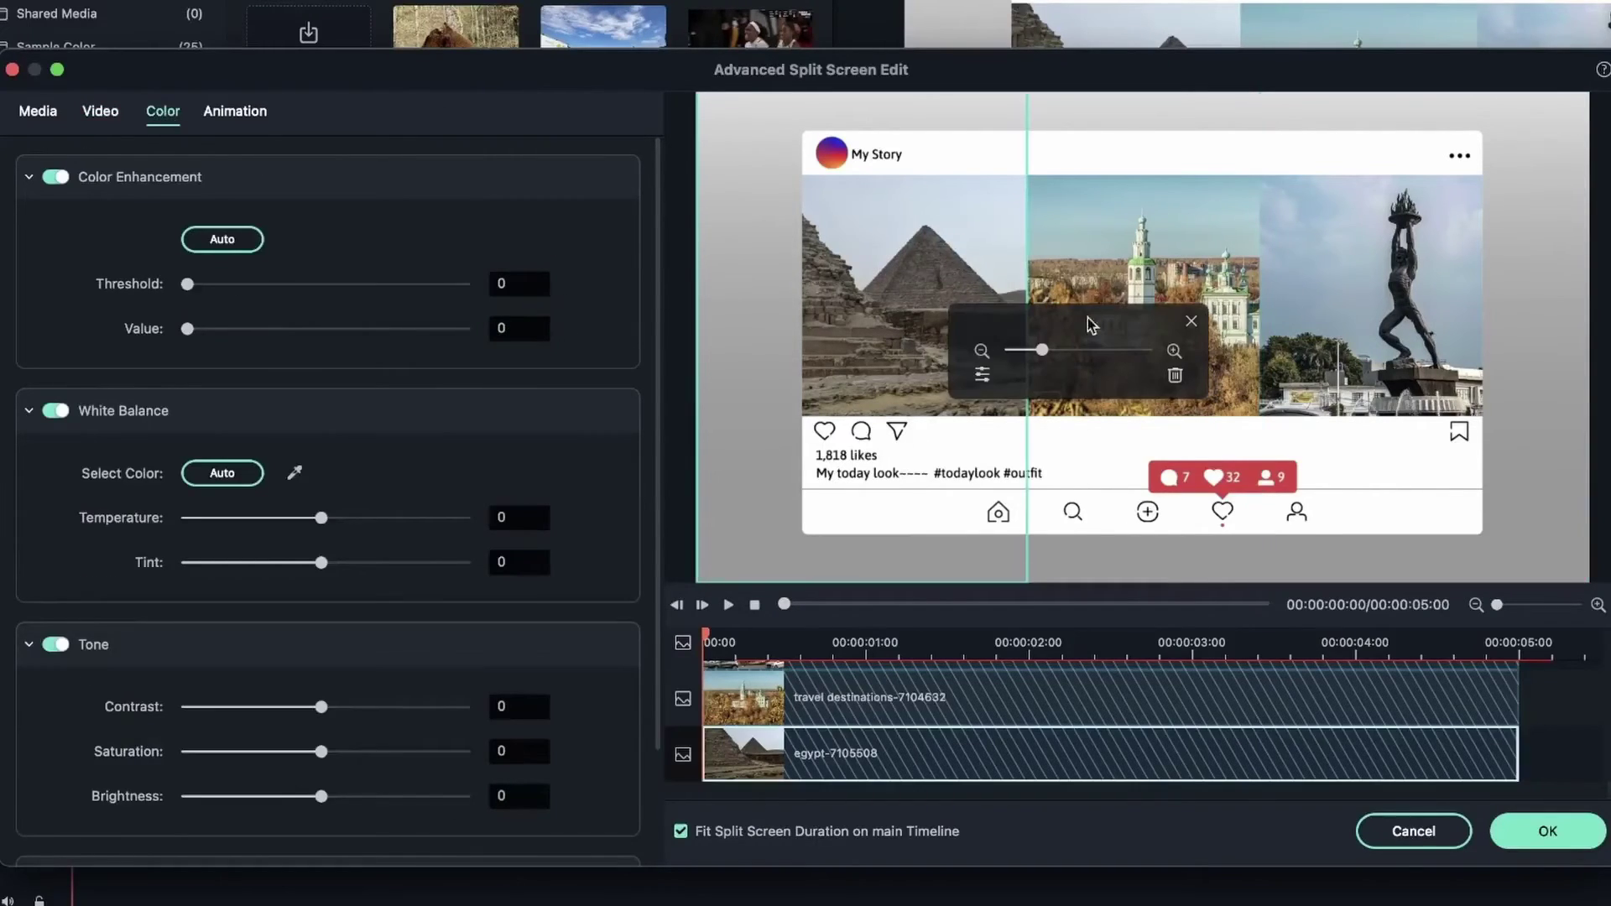
scroll(417, 485, "down", 5)
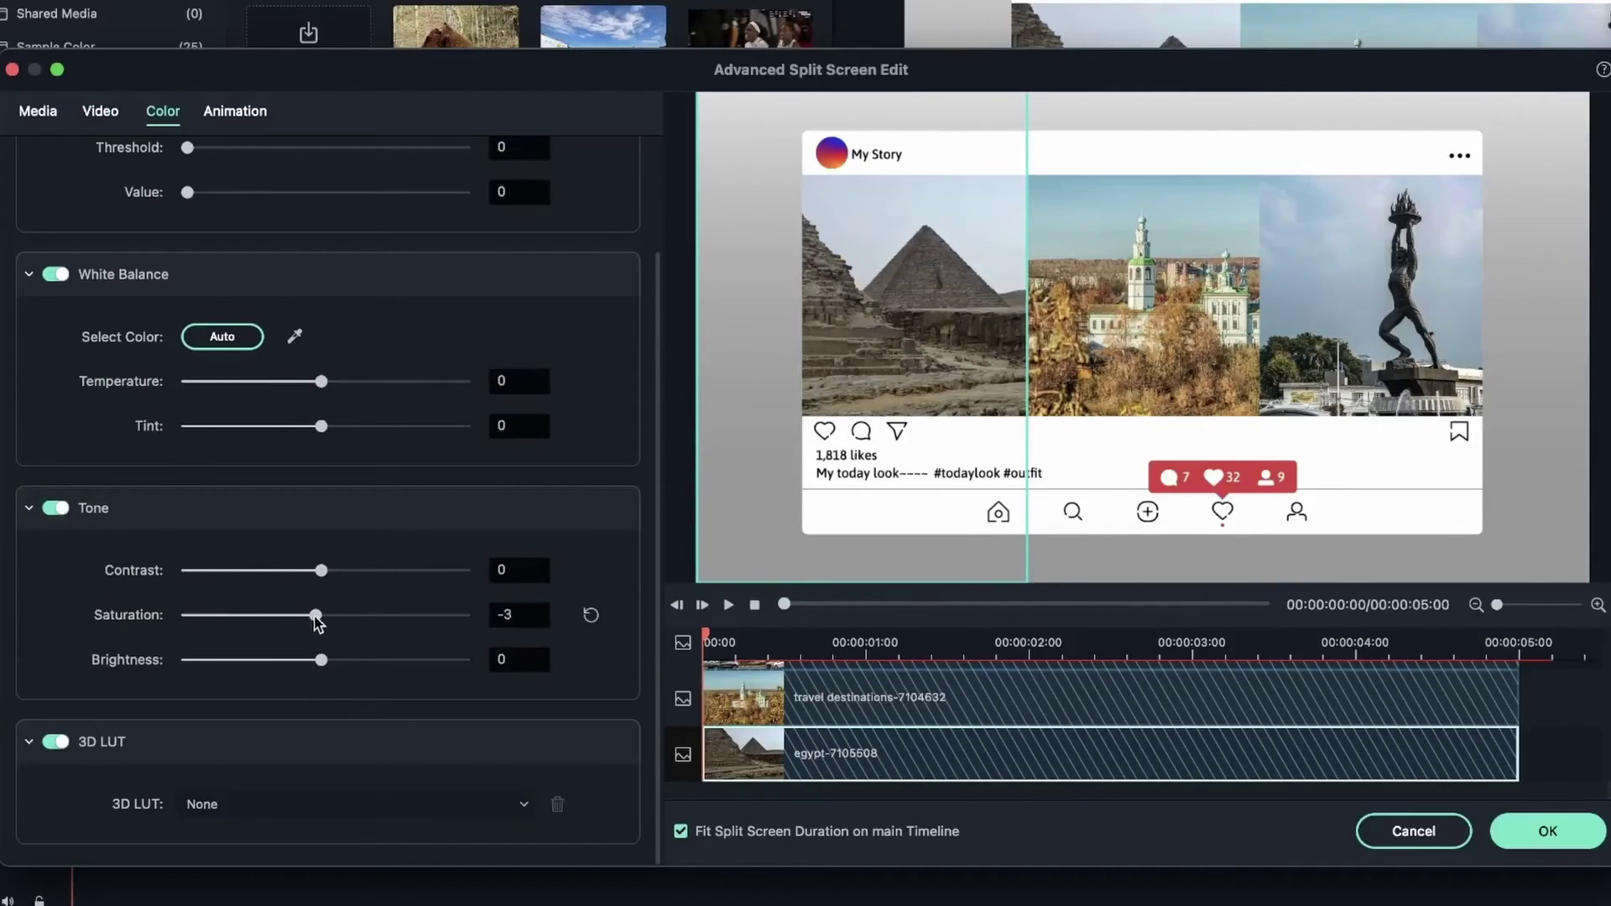
left_click_drag(316, 618, 83, 613)
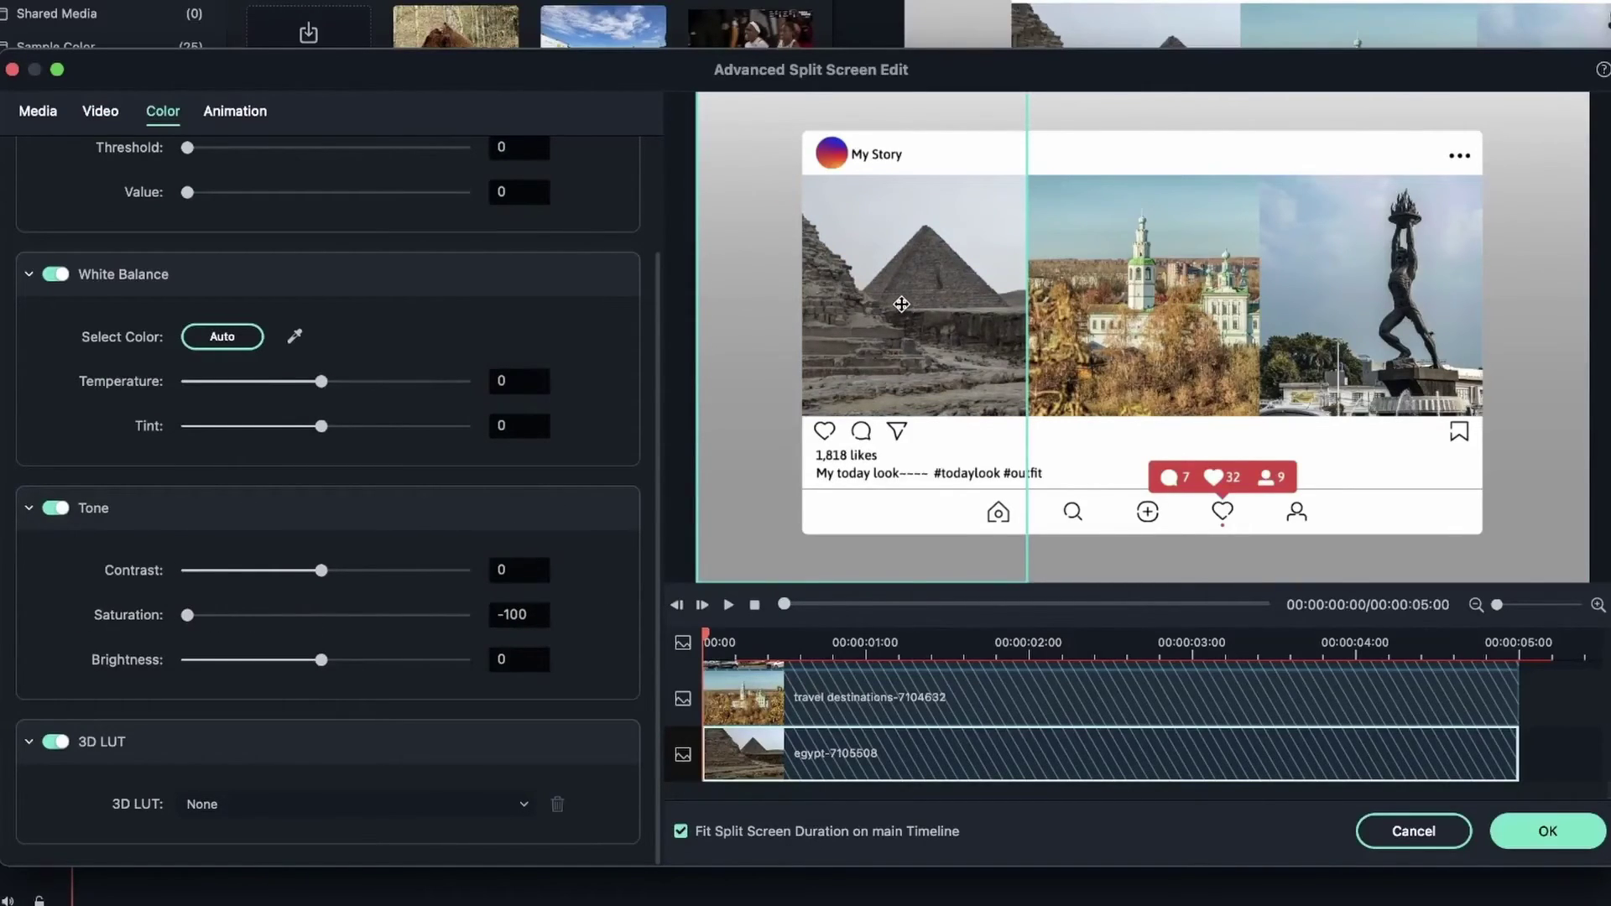
Step: Apply the Reign 3D LUT look to the church photo in the middle pane
left_click(1133, 255)
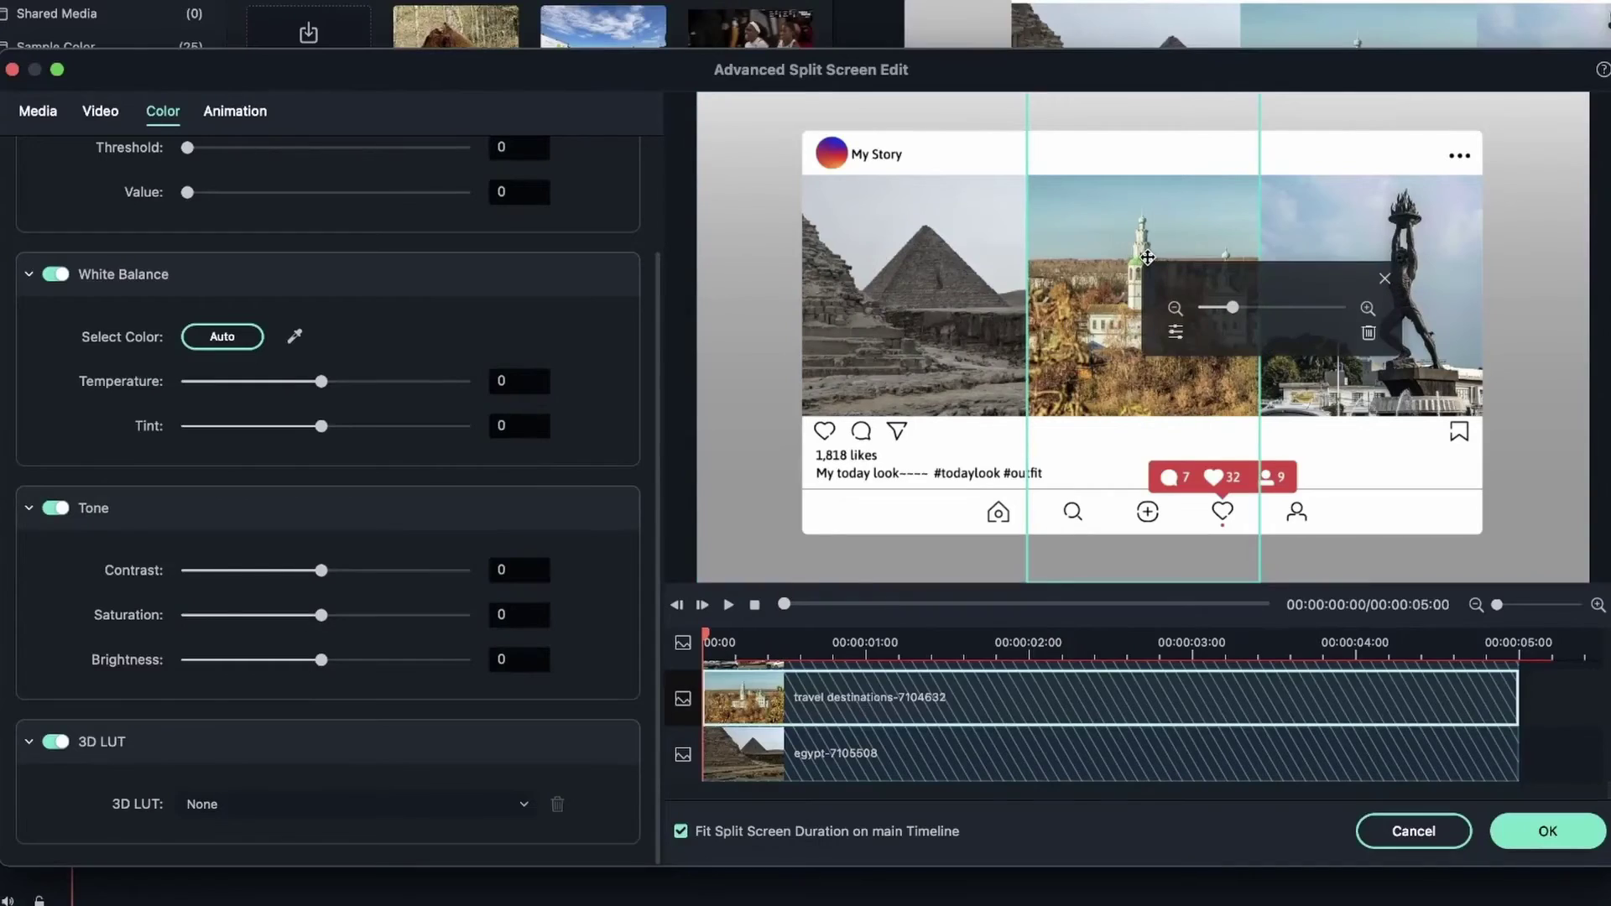
left_click(420, 811)
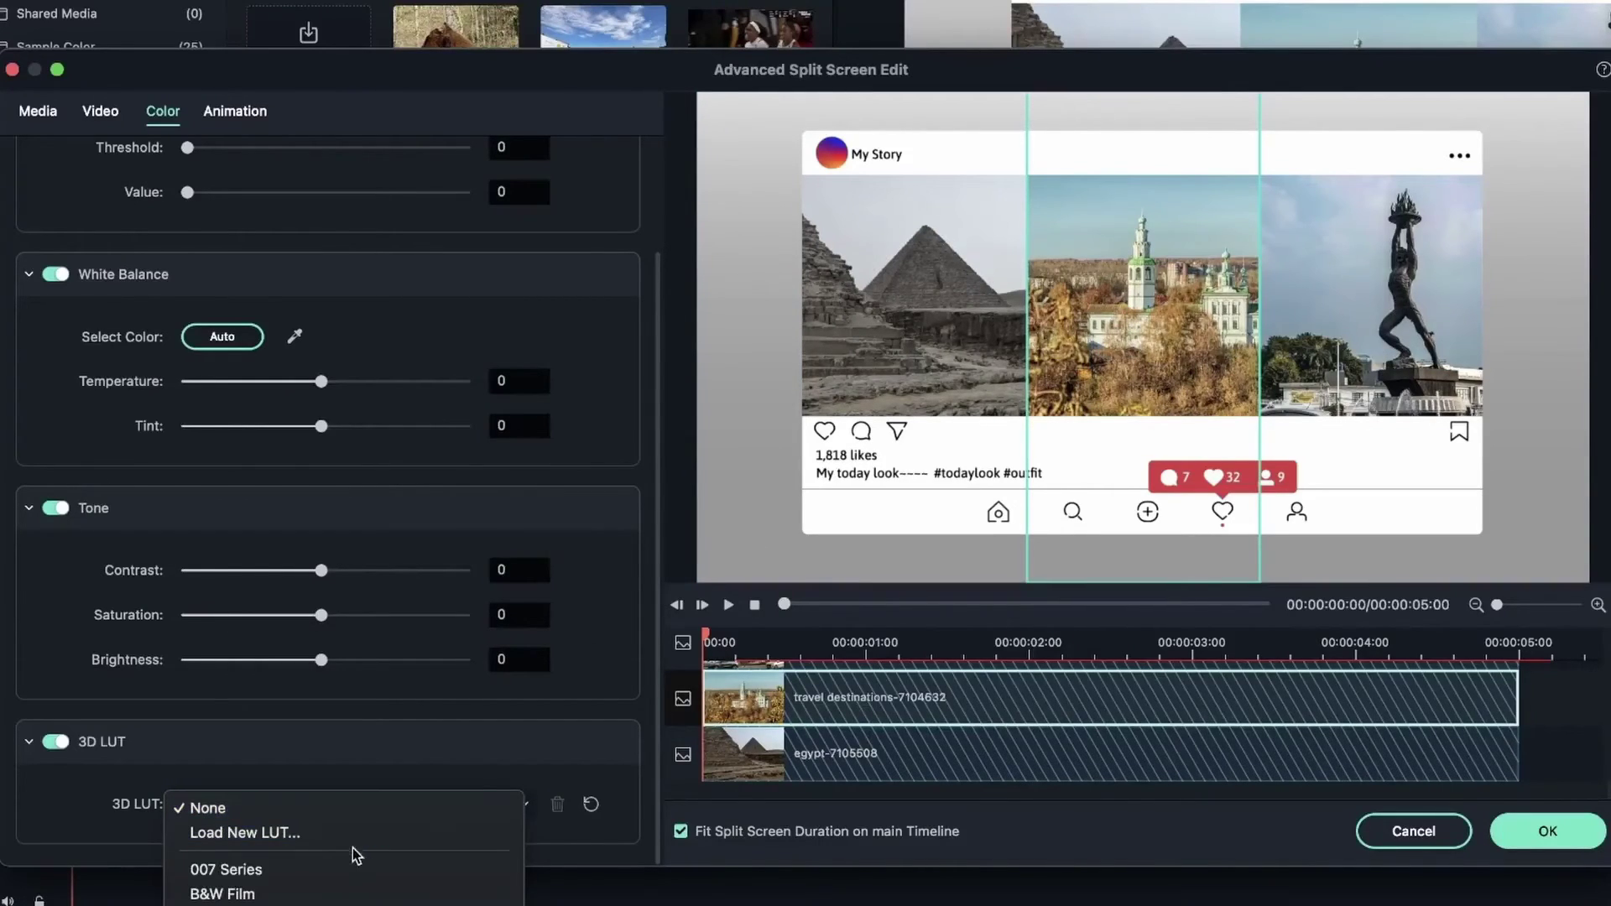
left_click(389, 881)
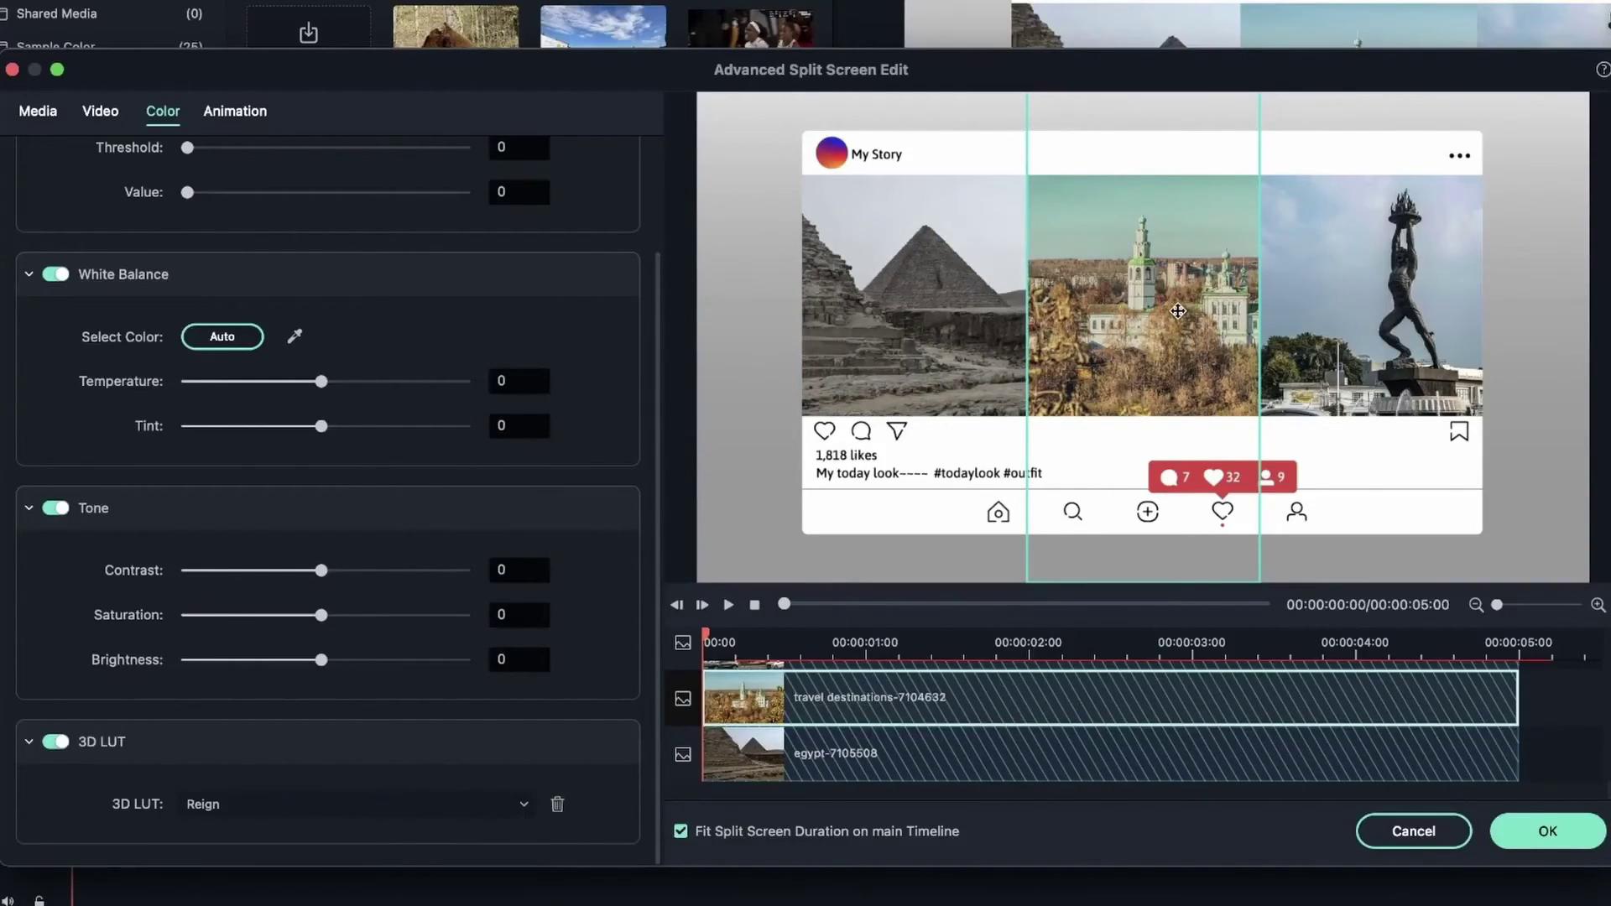
Step: Tint the statue photo purple and apply the split-screen edits with OK
left_click(1424, 279)
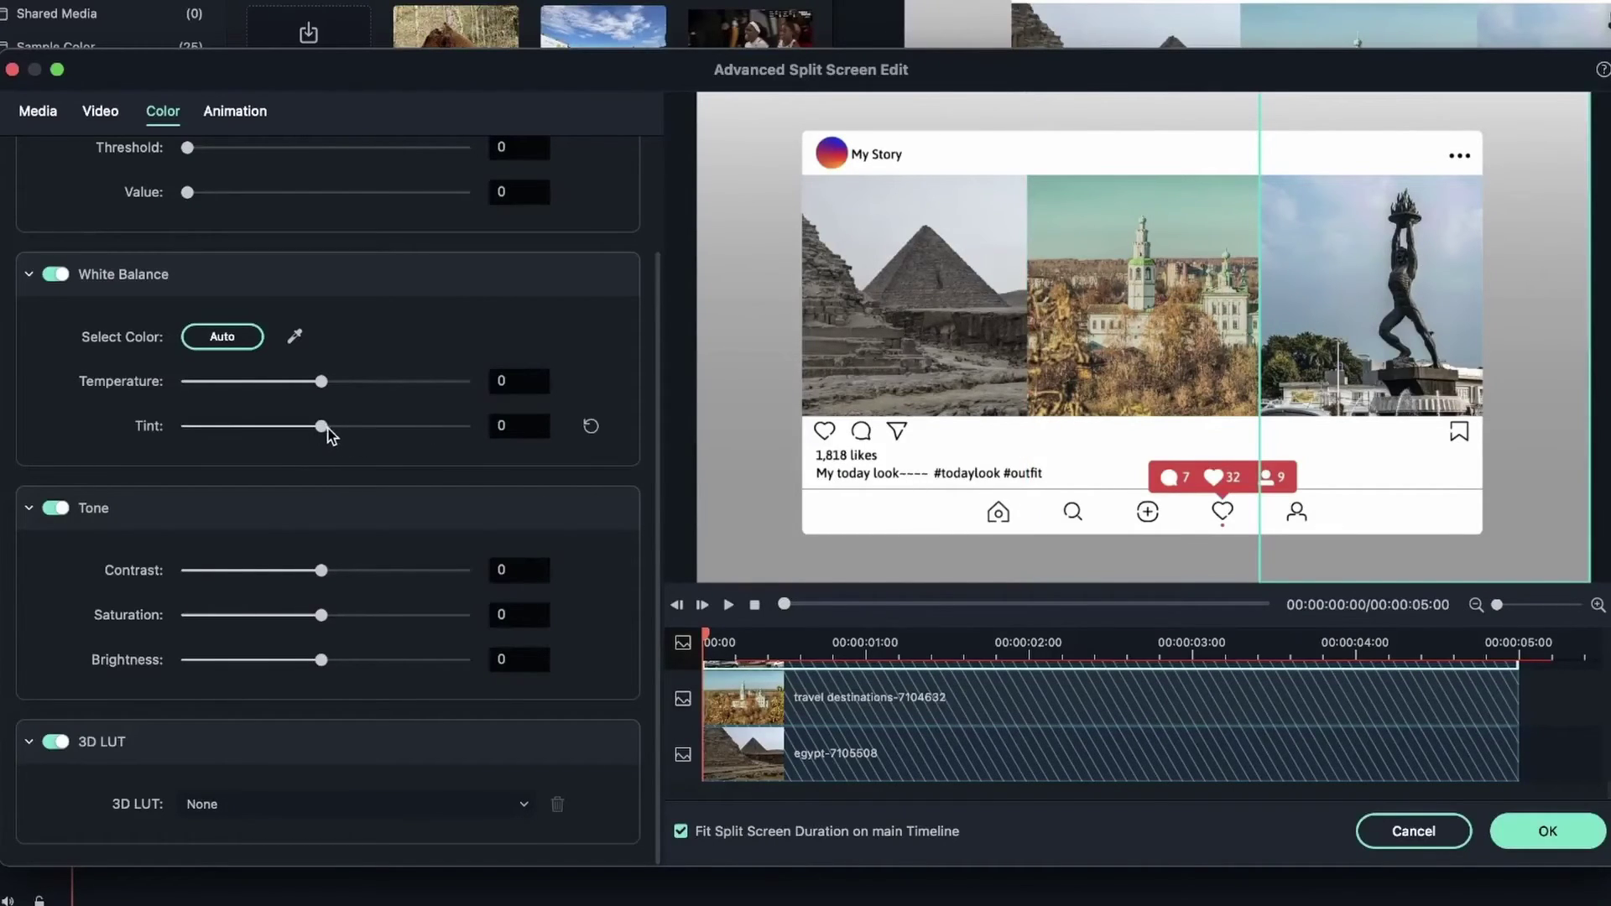
left_click_drag(327, 432, 401, 426)
left_click(1548, 831)
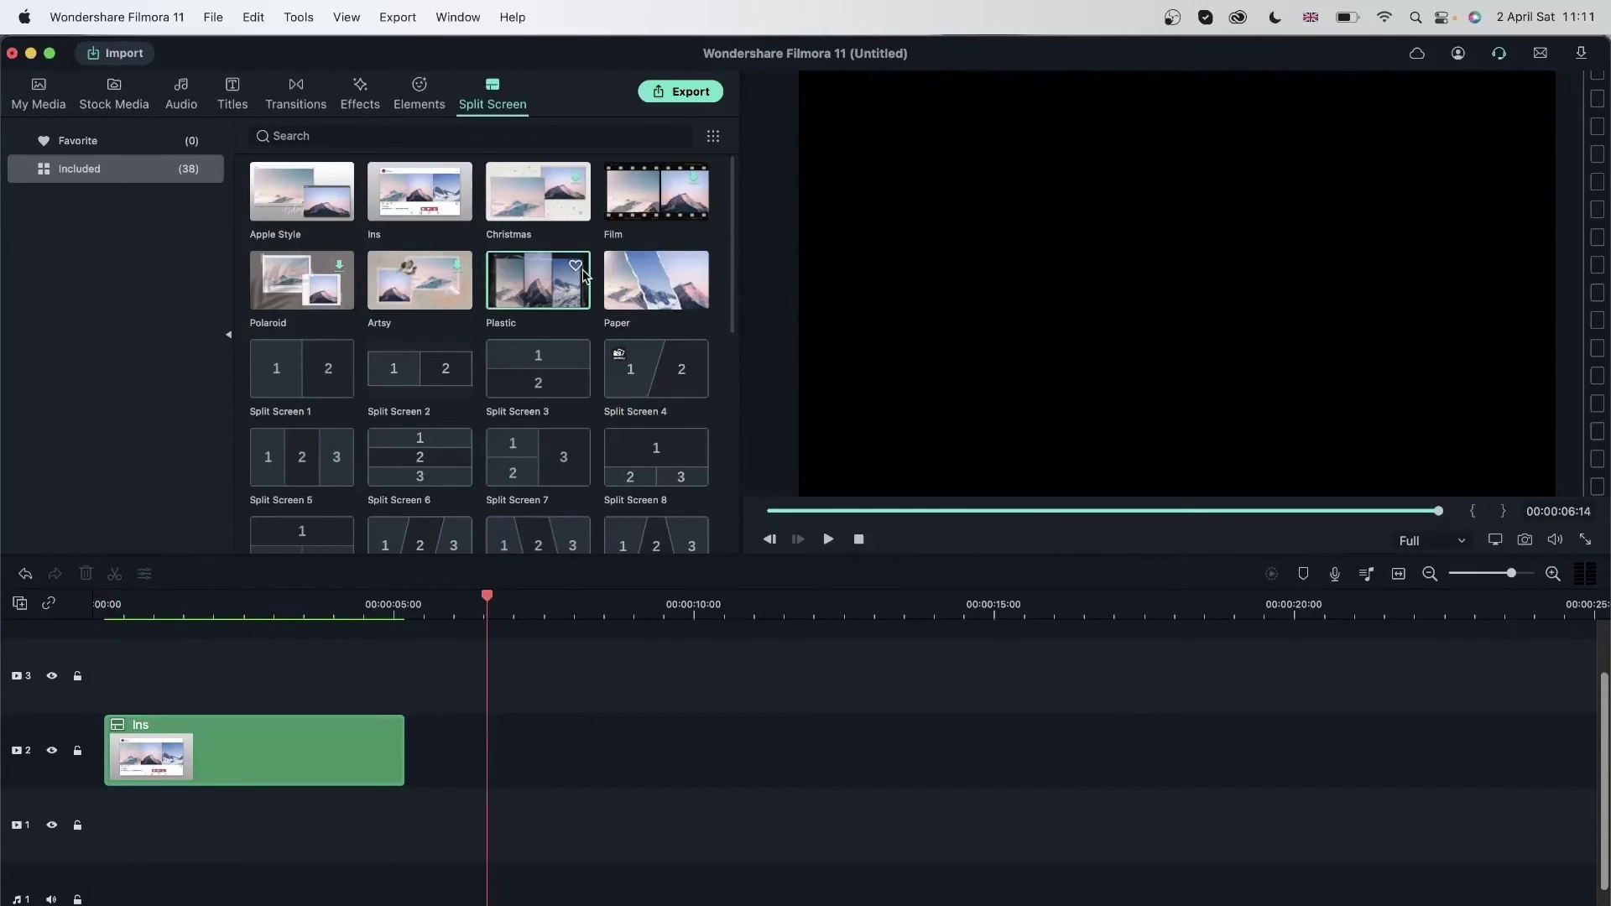
Step: Rewind the playhead to the start and play the recolored split-screen clip
scroll(582, 273, "down", 10)
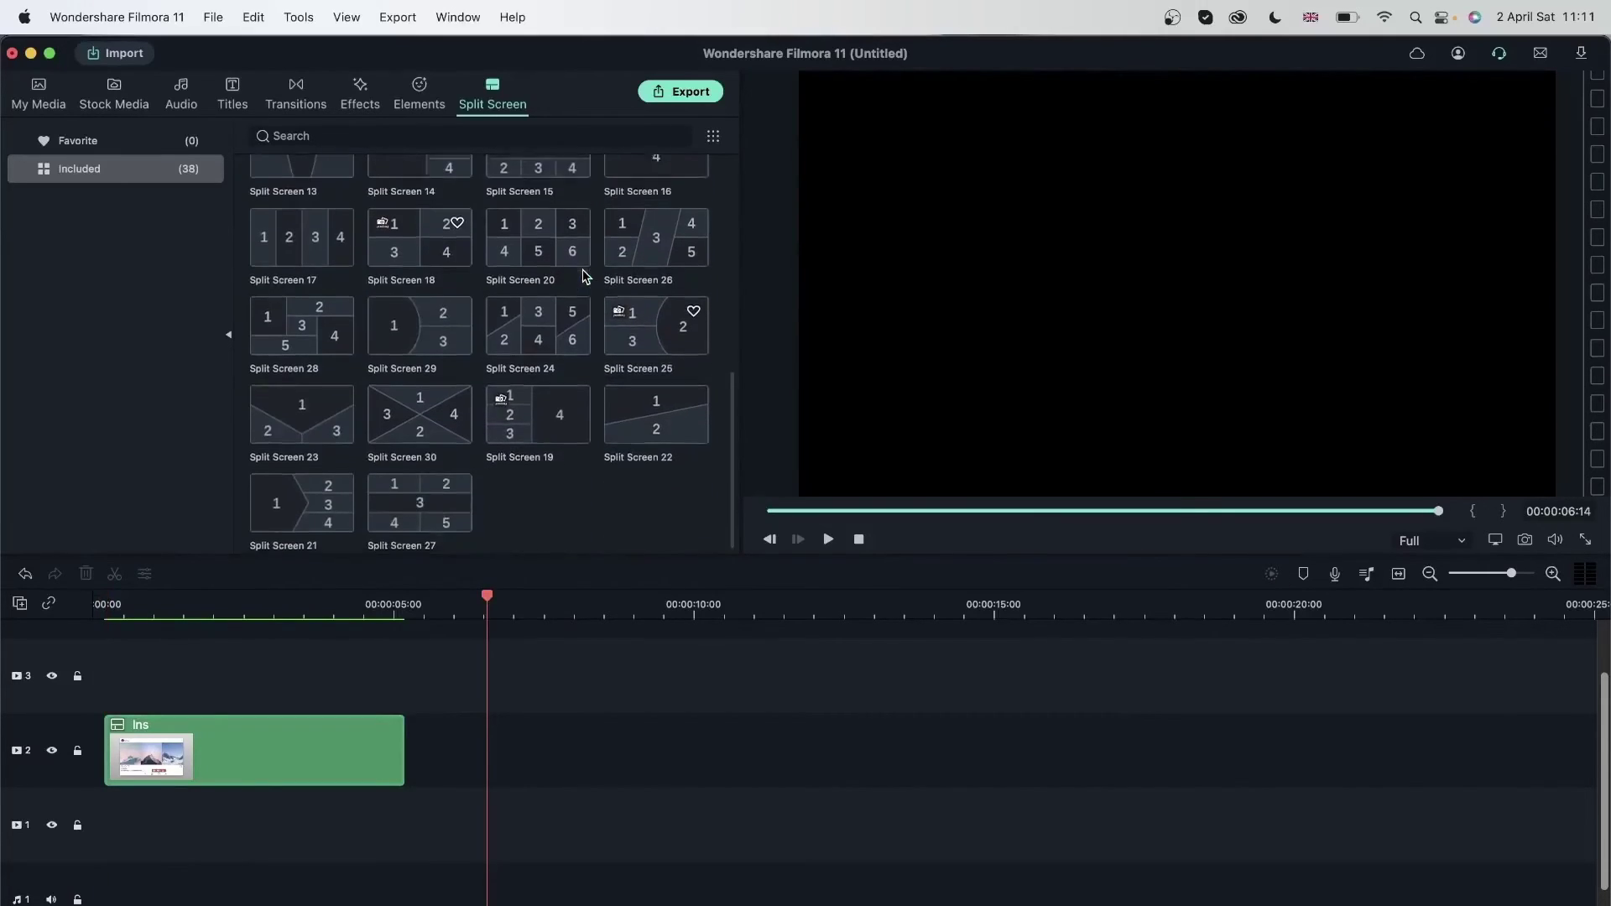
scroll(538, 418, "up", 10)
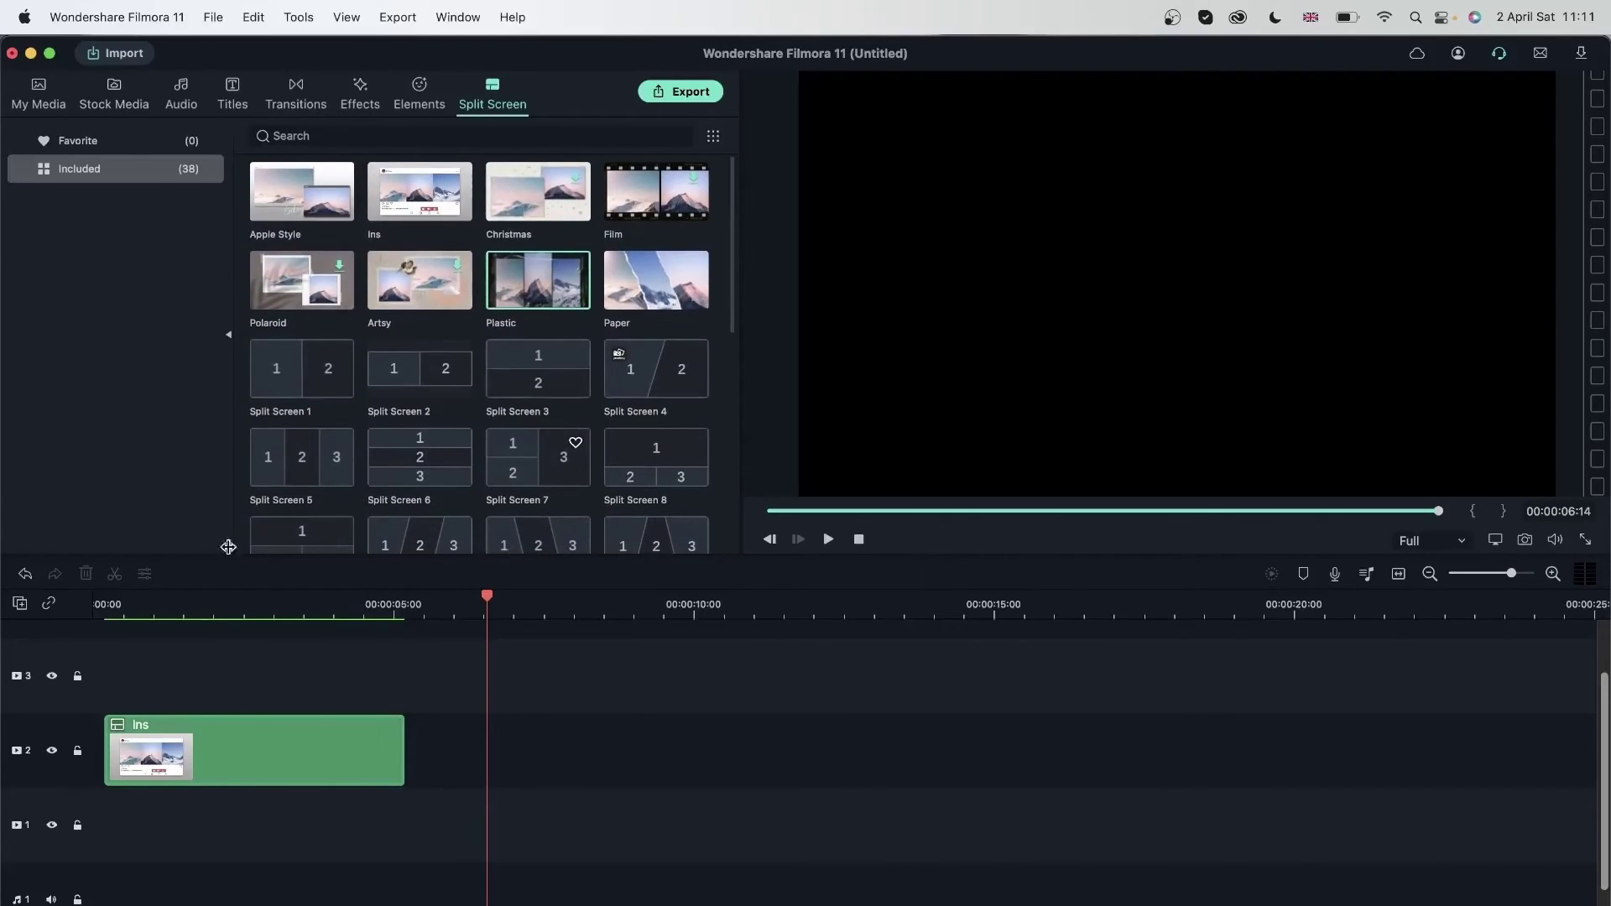
left_click(123, 604)
left_click_drag(123, 604, 44, 588)
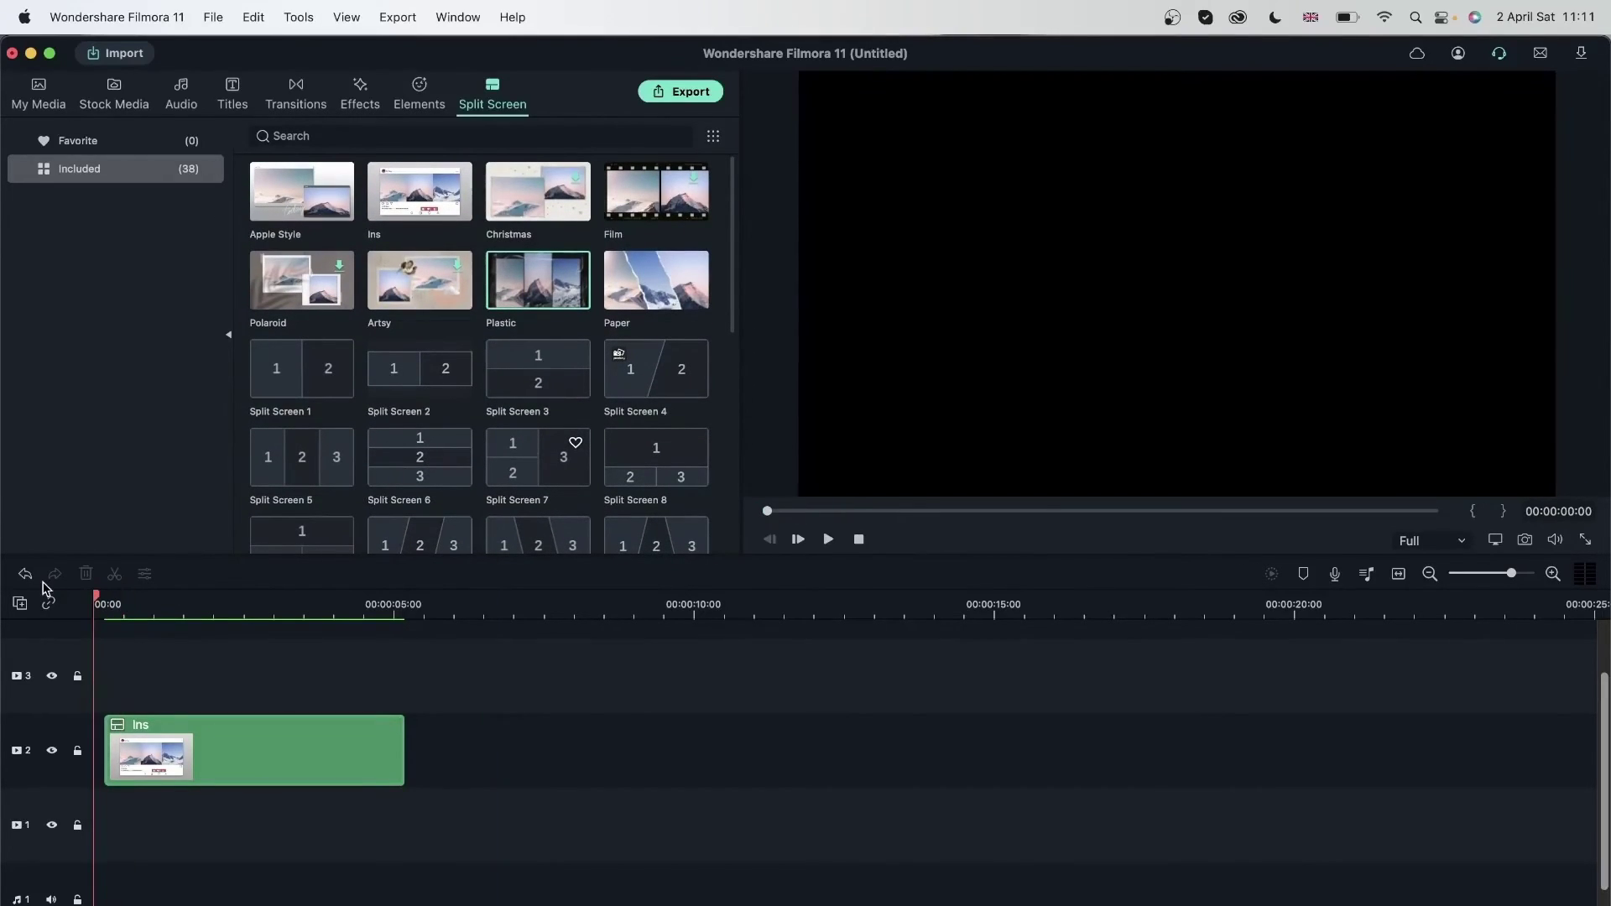
key("space")
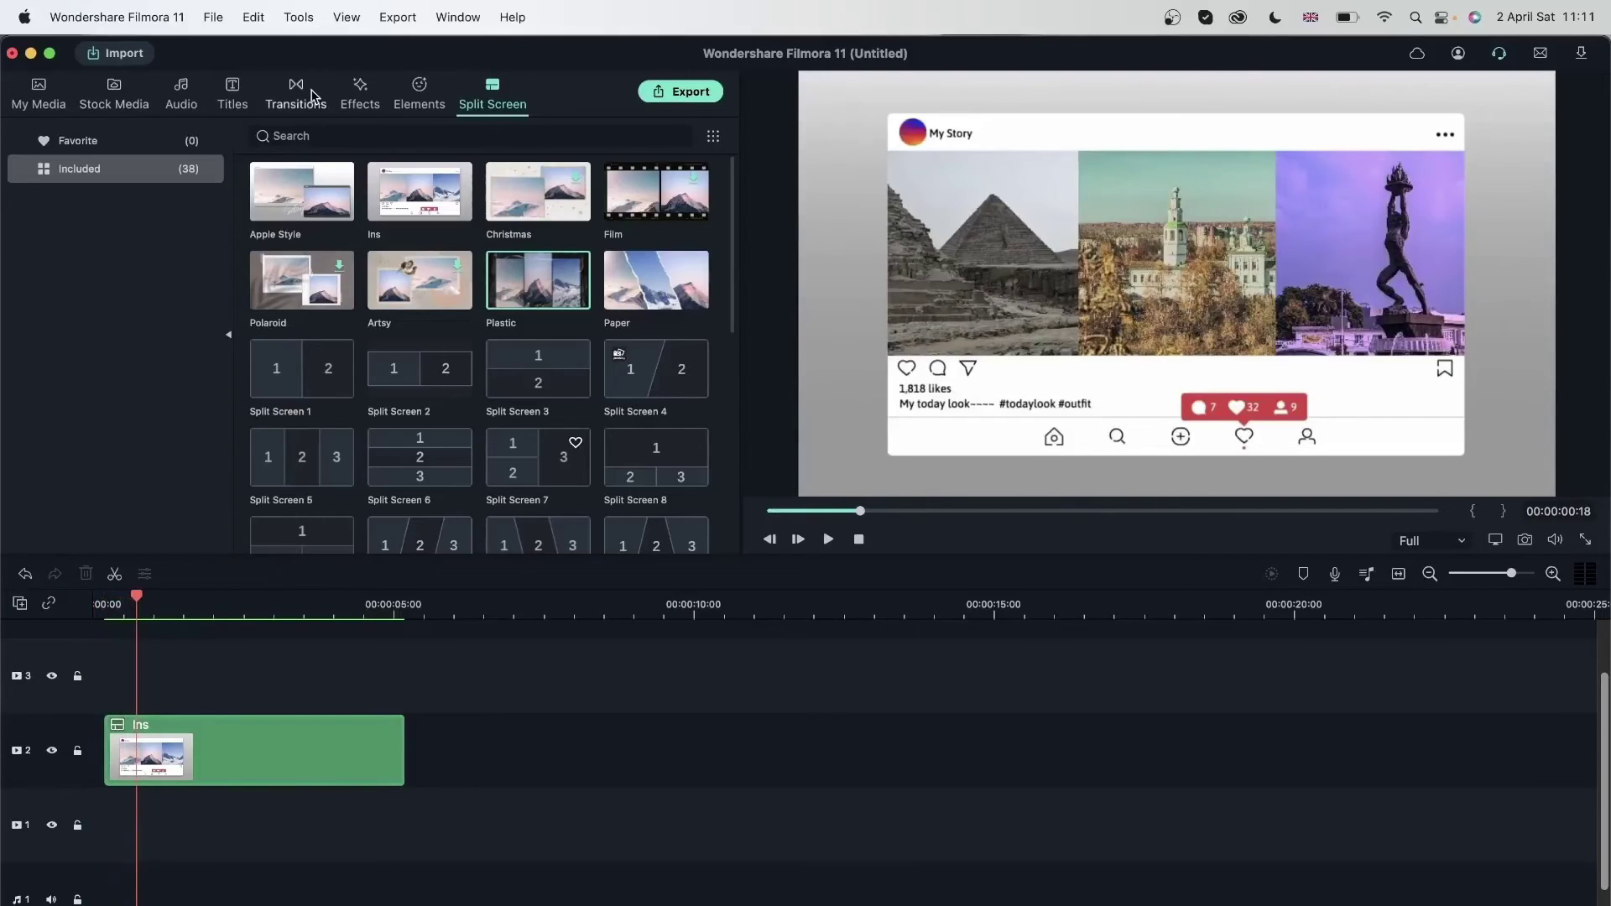
Step: Browse the Filmstock transition collection while replaying the video from the start
left_click(309, 96)
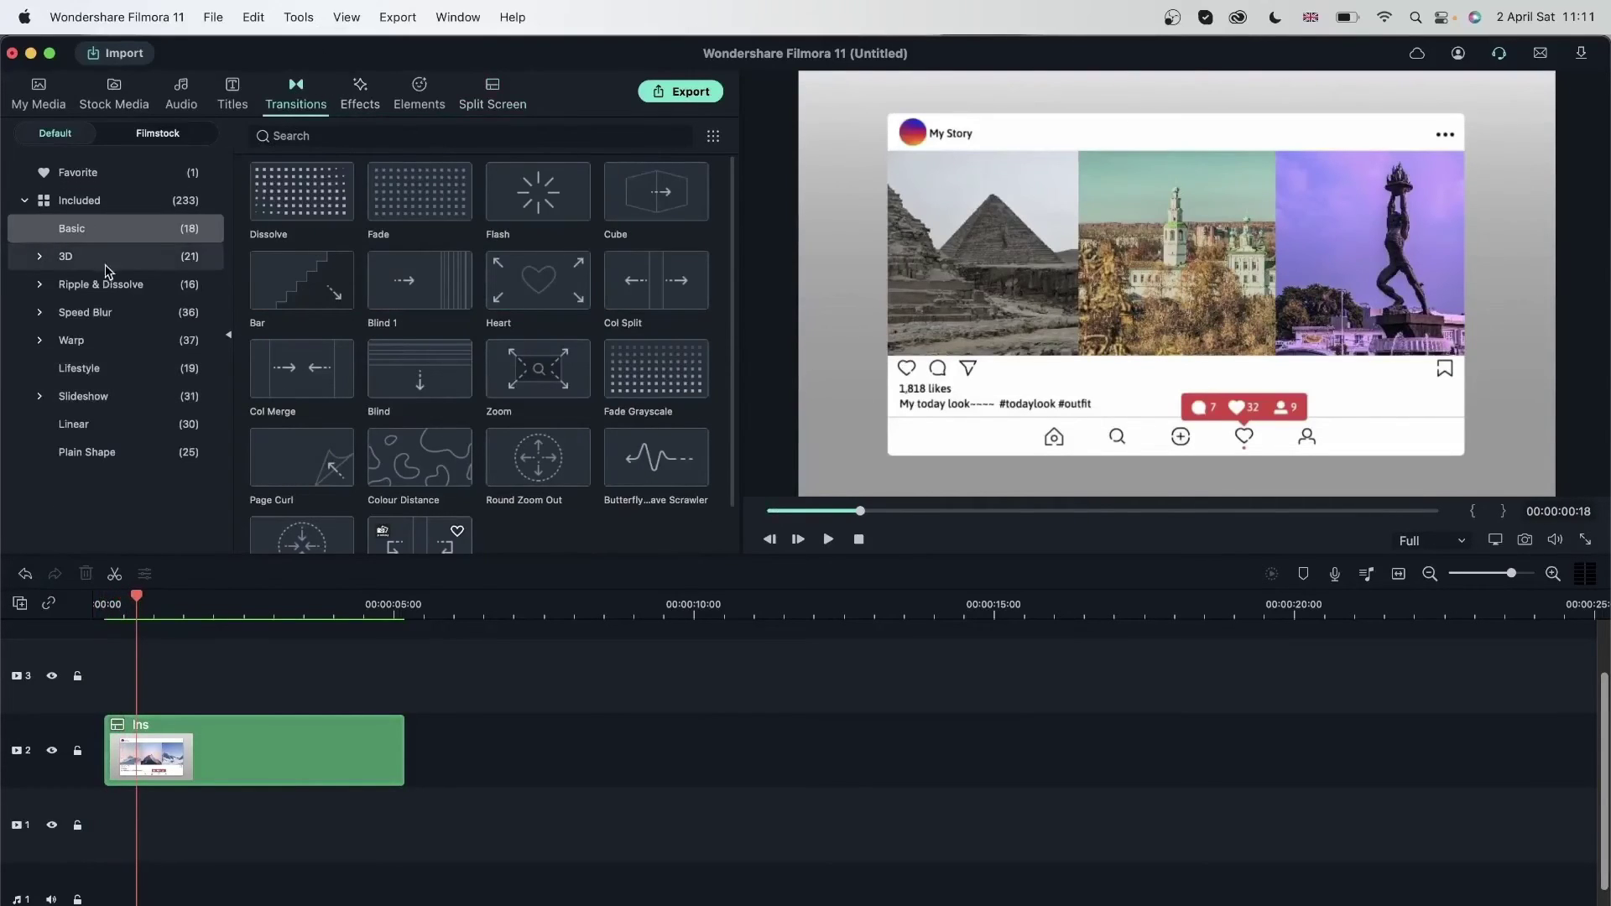
left_click(152, 135)
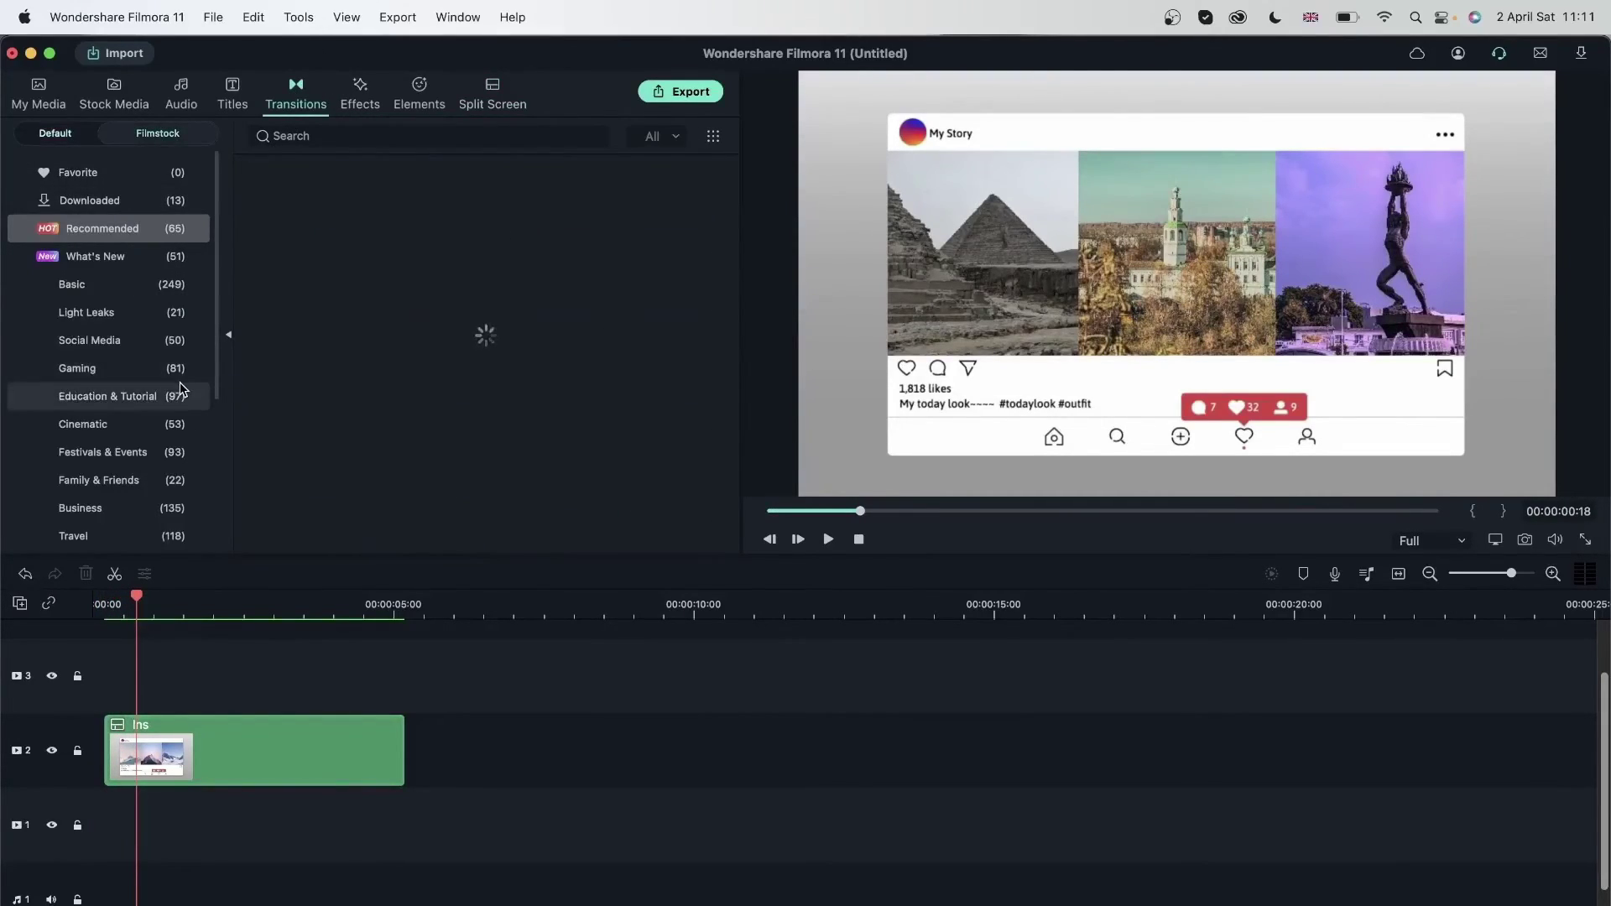
key("space")
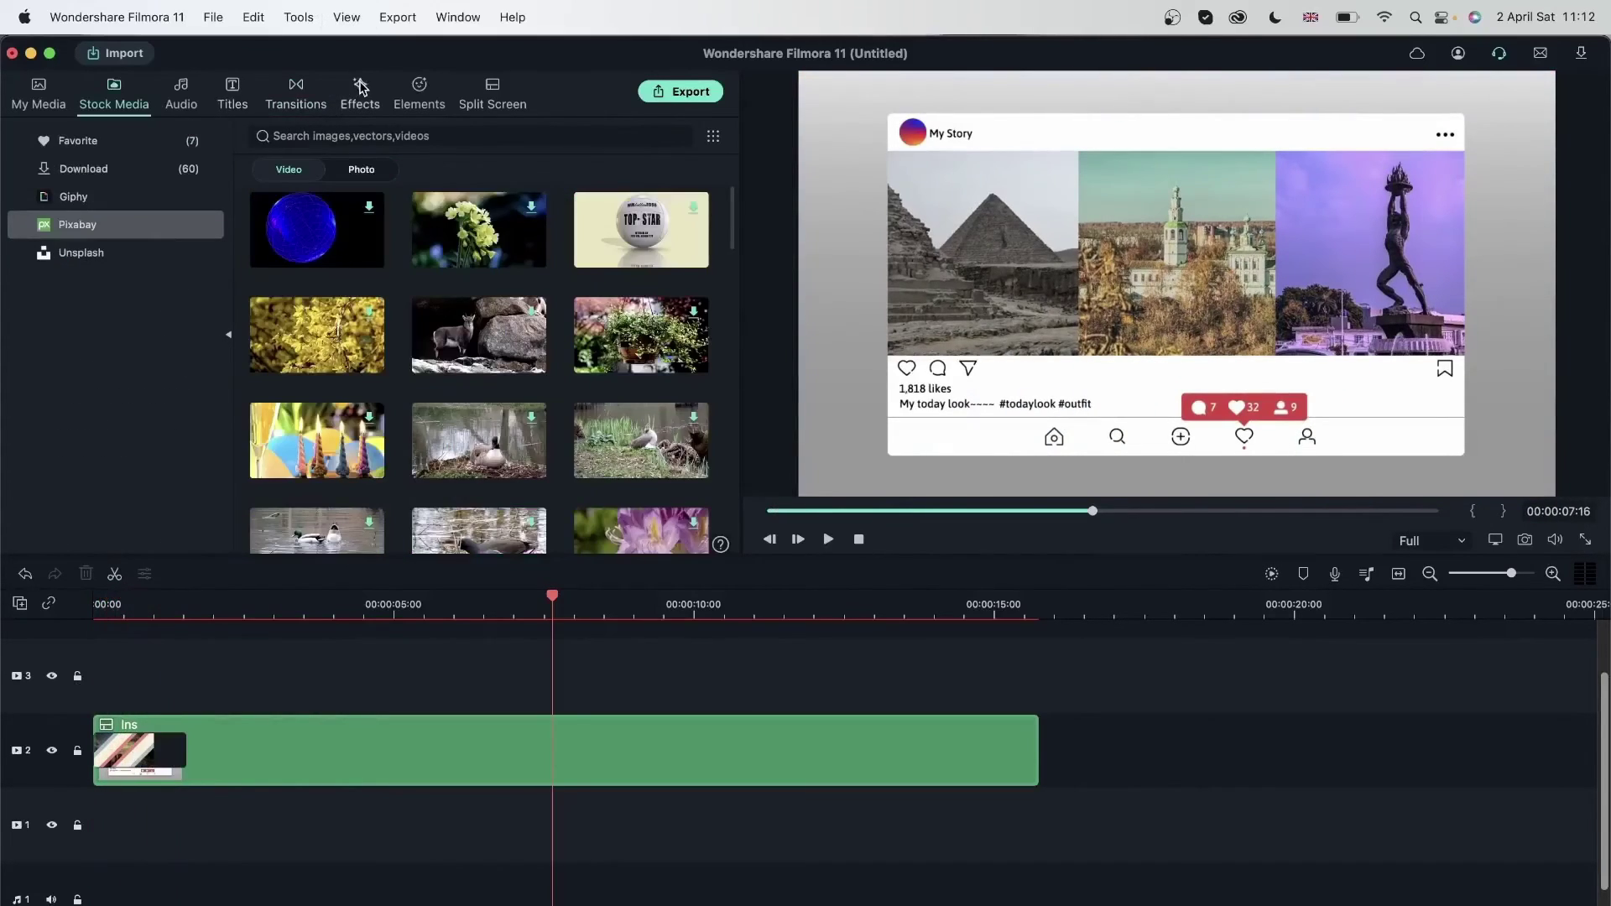
Step: Add the Crayons Pack Emoji 20 sticker, shrunk and placed at the post's left edge
left_click(361, 90)
left_click(419, 93)
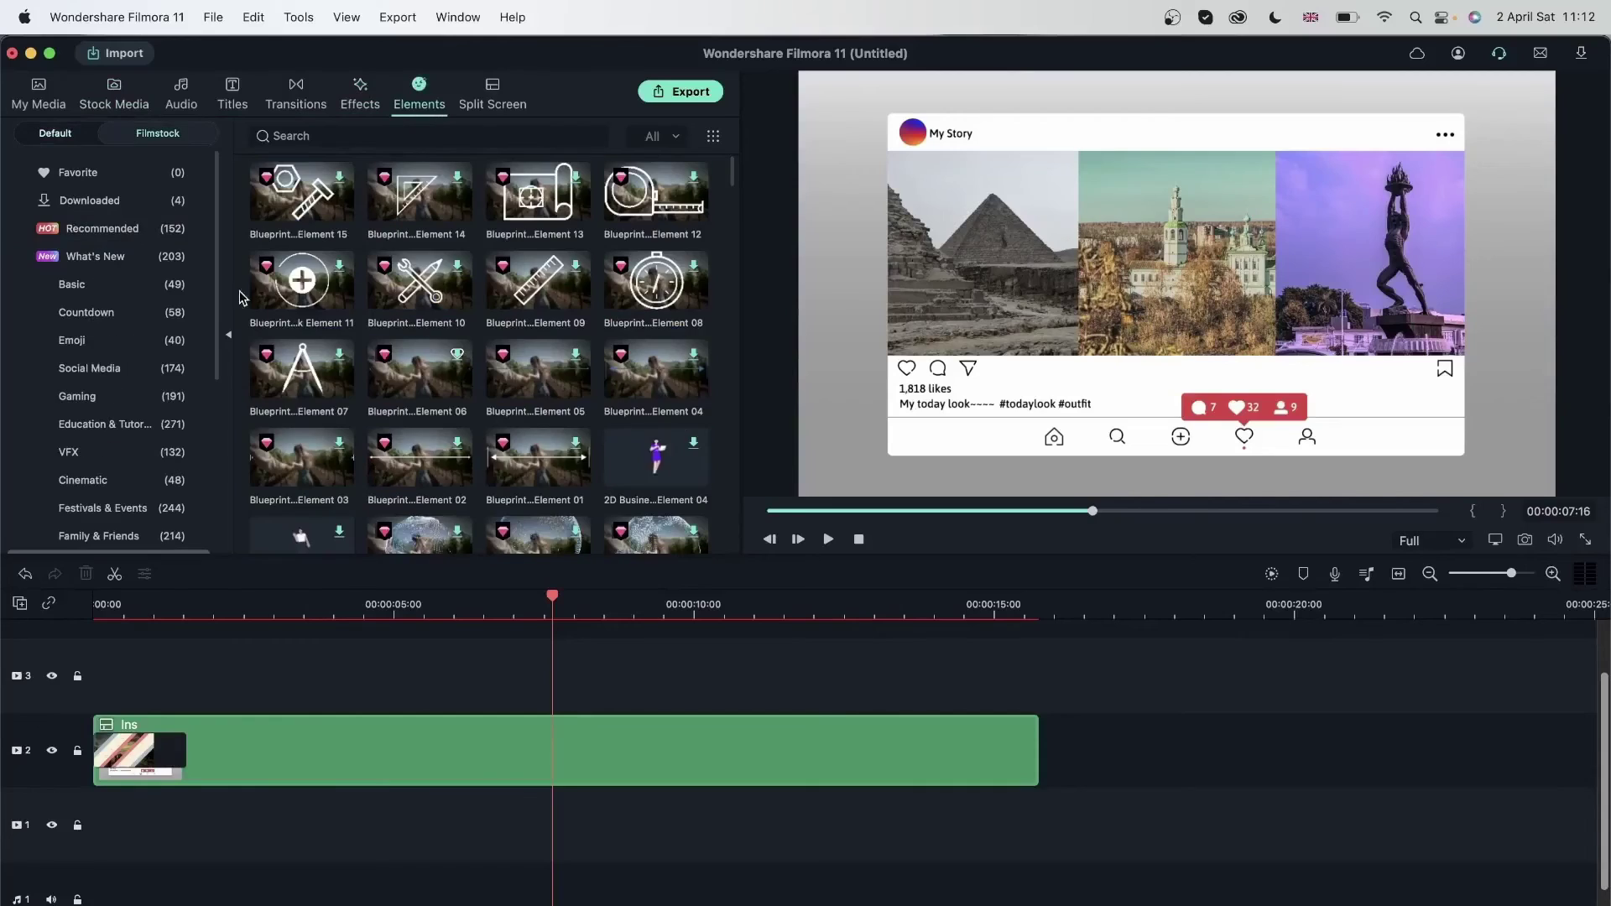
left_click(99, 339)
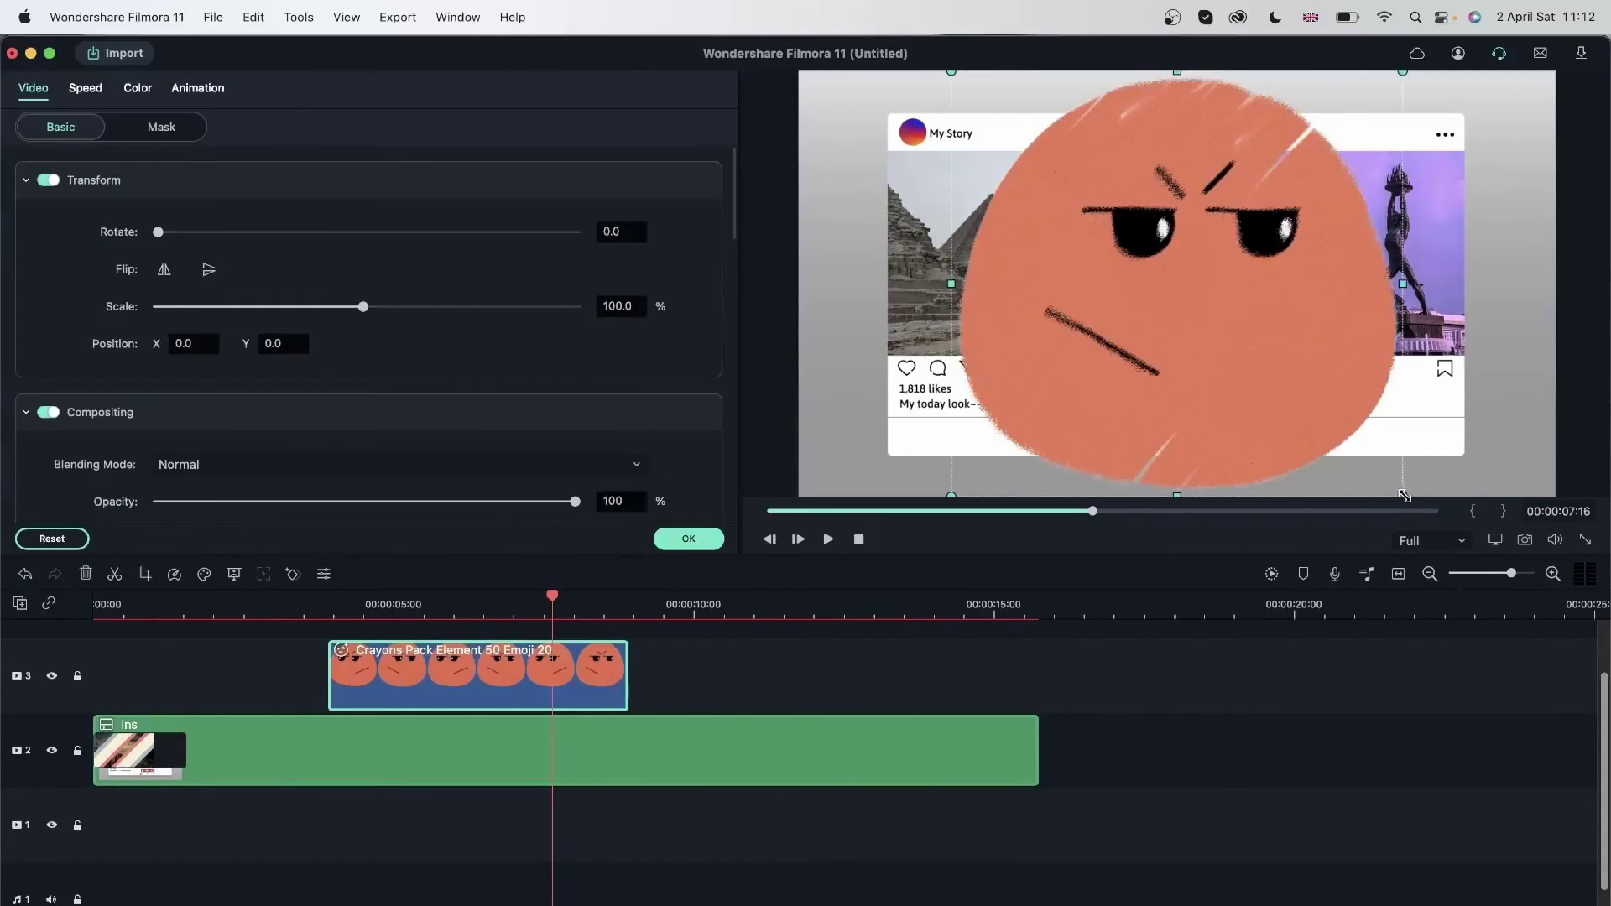
left_click_drag(1427, 470, 893, 258)
left_click(680, 541)
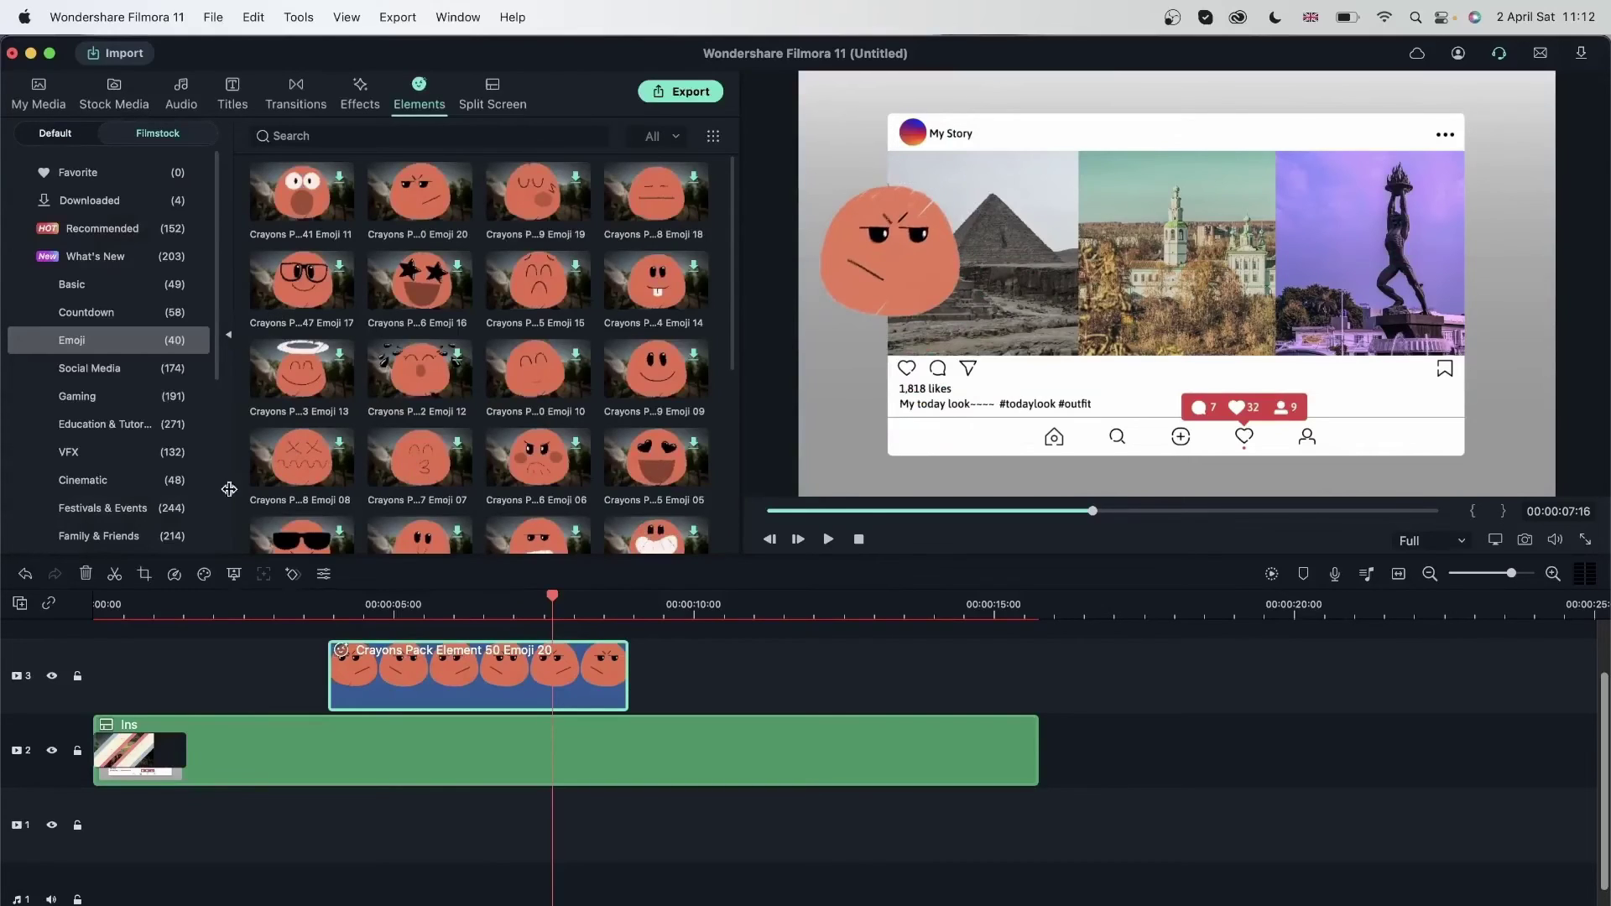
Step: Add the Education & Tutorial Element 06 backpack sketch, scaled over the statue at upper right
scroll(454, 691, "up", 2)
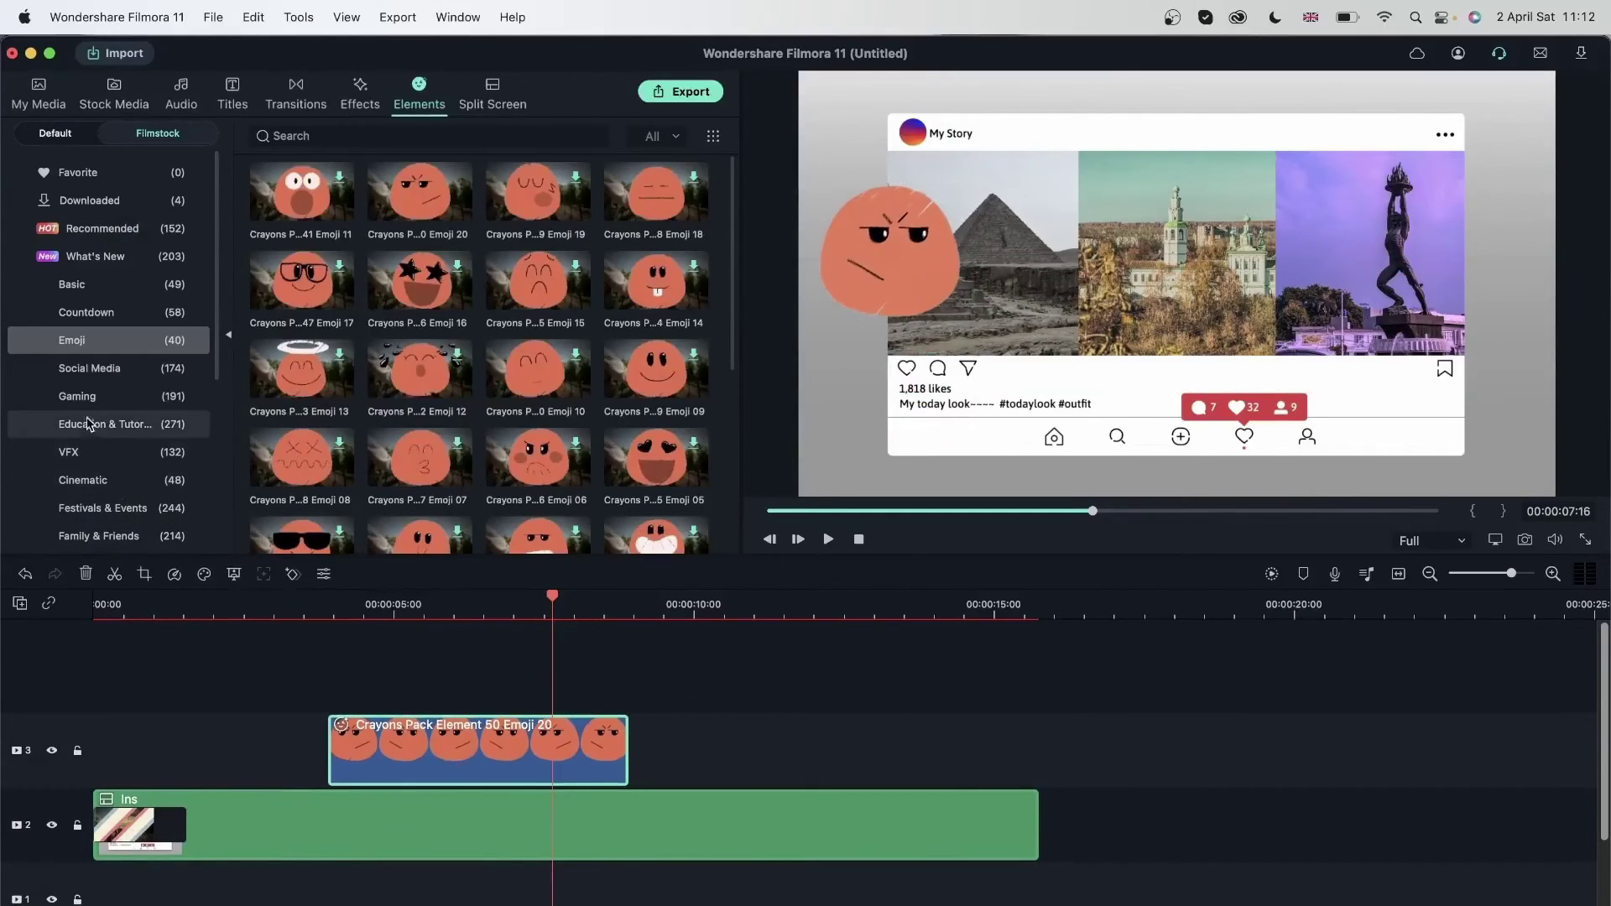
left_click(95, 429)
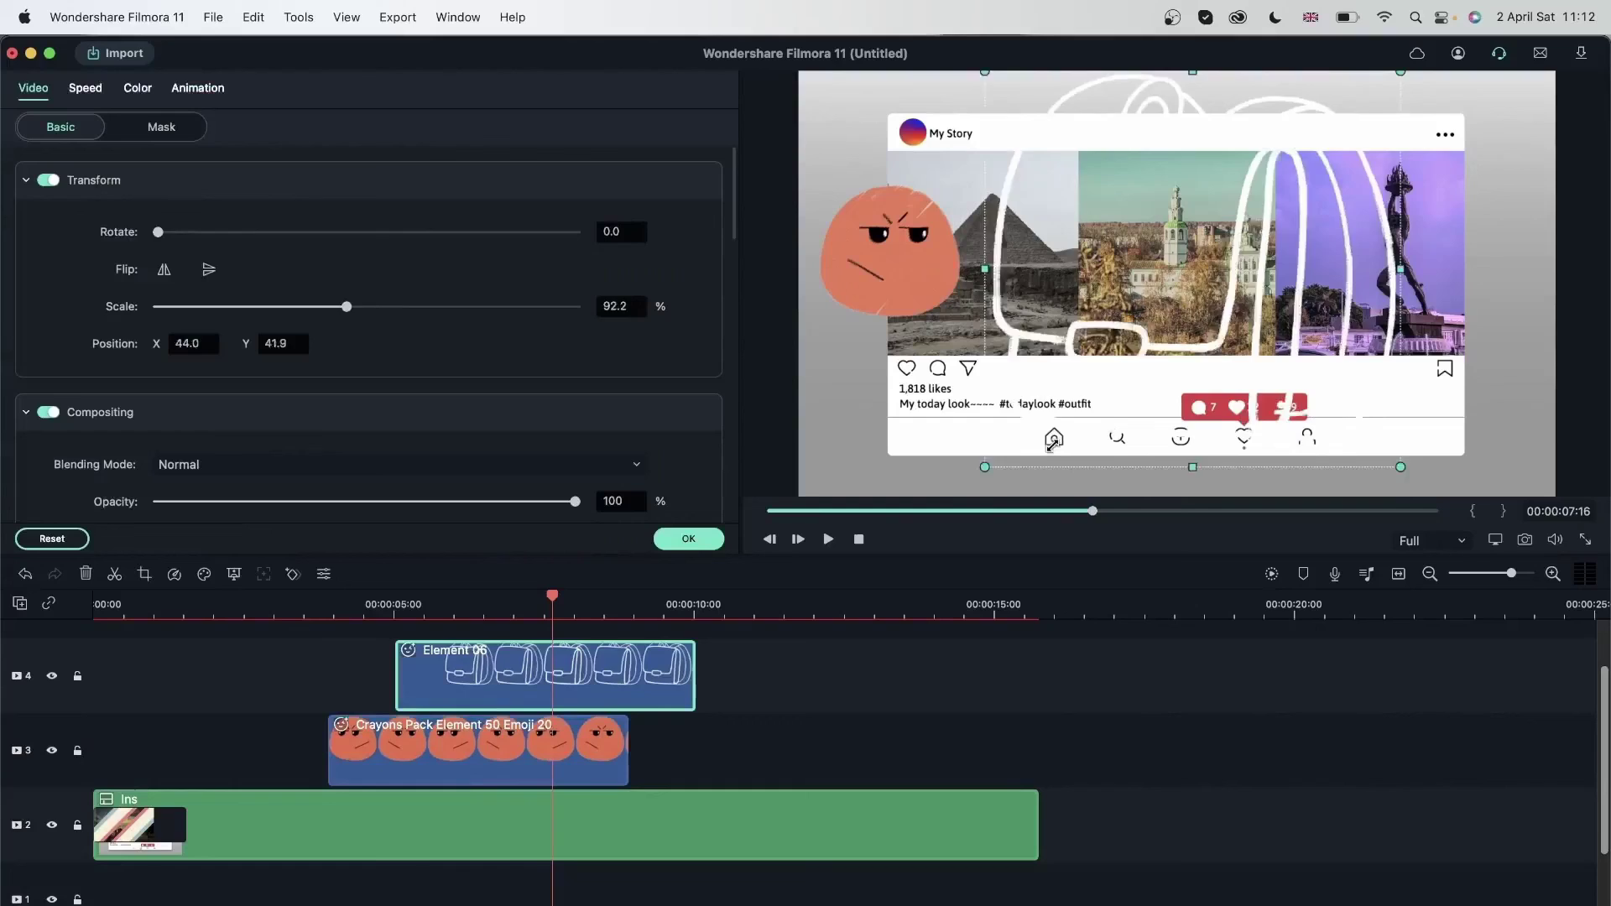
left_click_drag(1292, 252, 1465, 241)
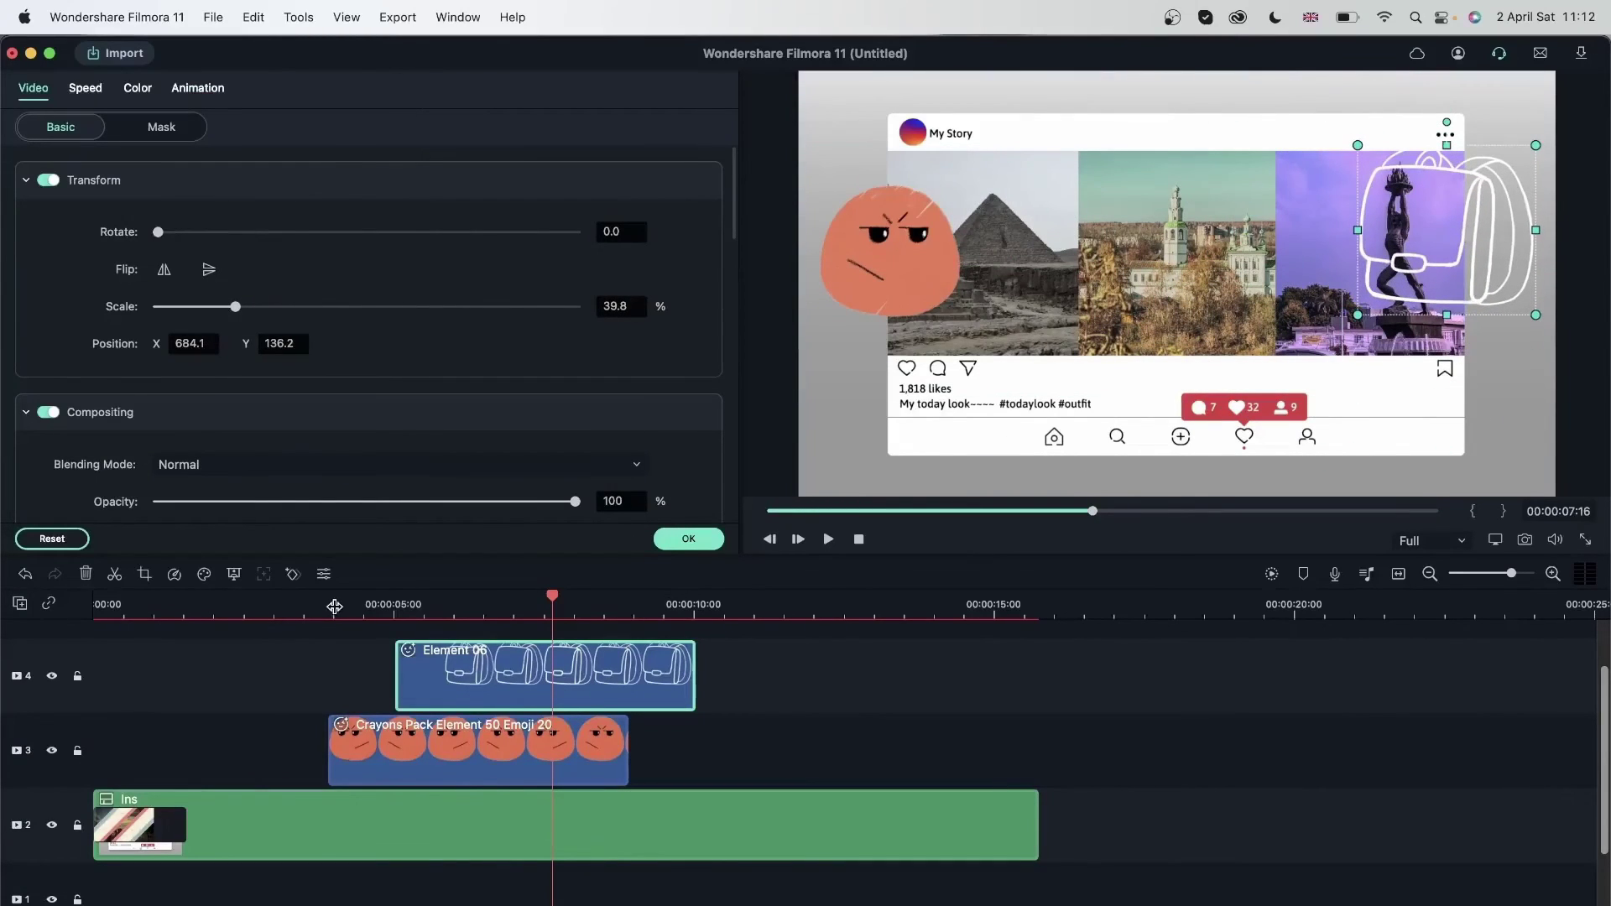
left_click(691, 538)
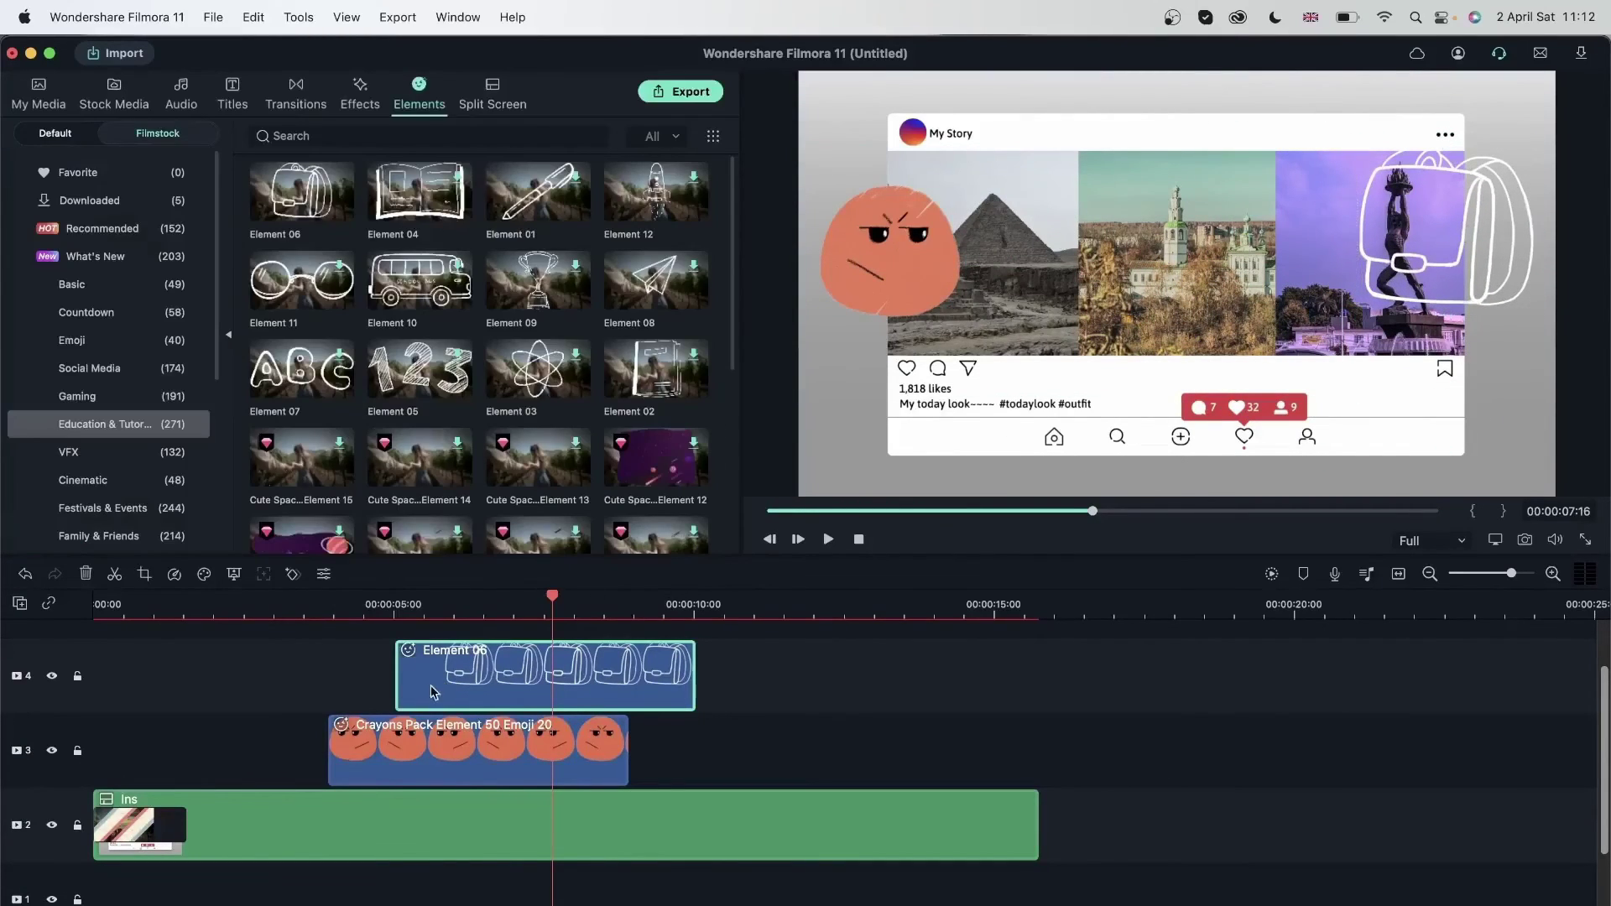
Step: Try Motion Transition 03 at the emoji clip's start and preview it
left_click(257, 603)
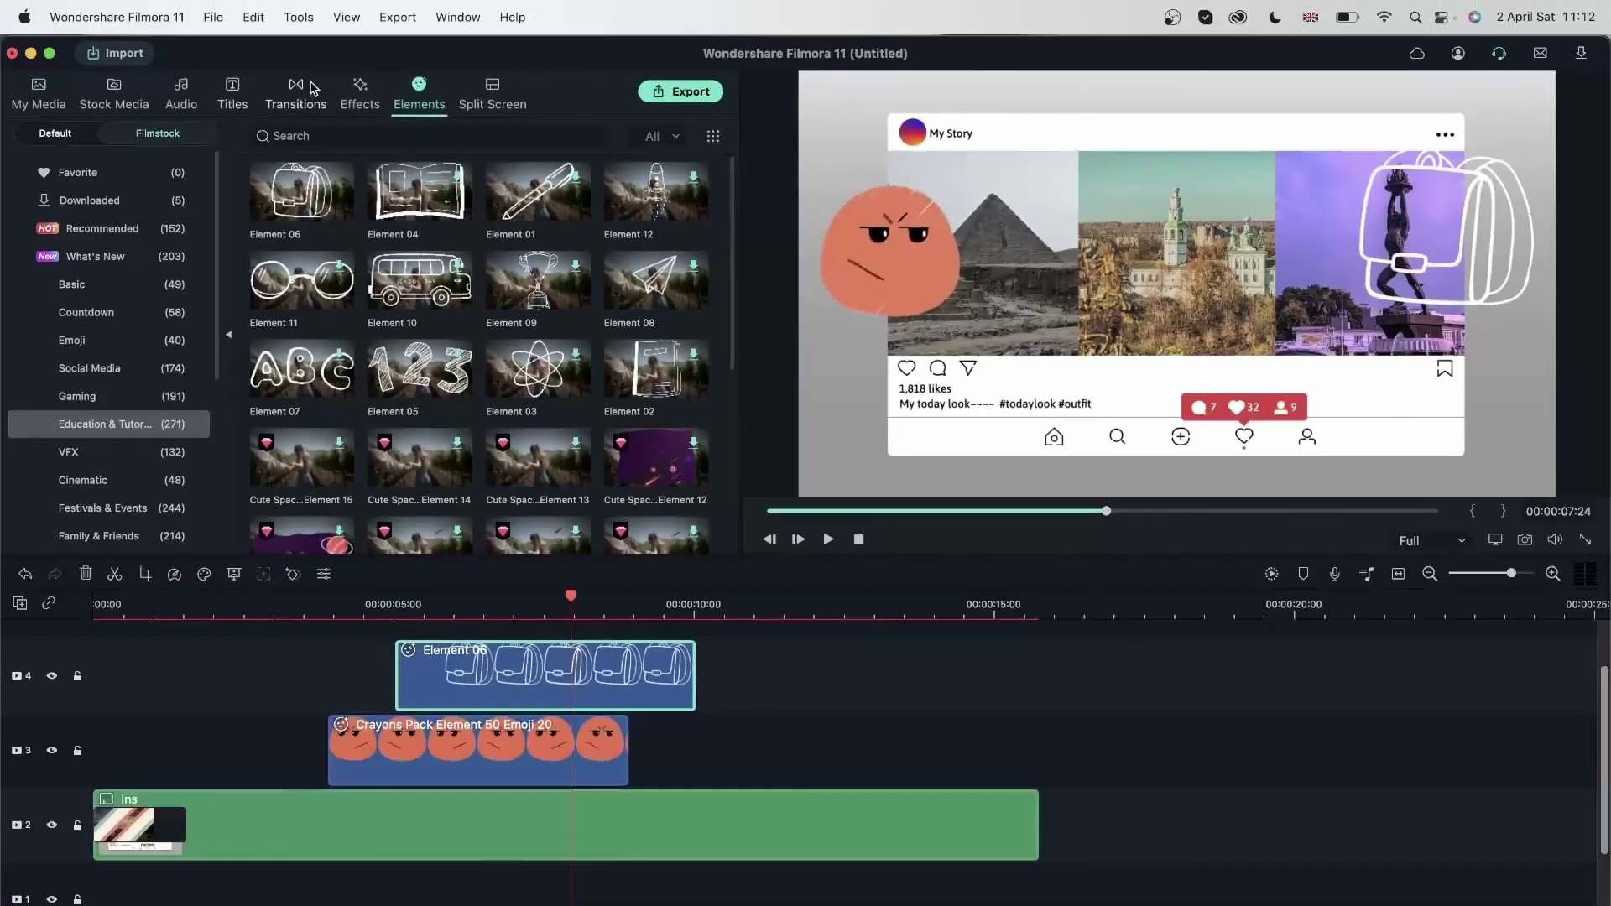
left_click(295, 94)
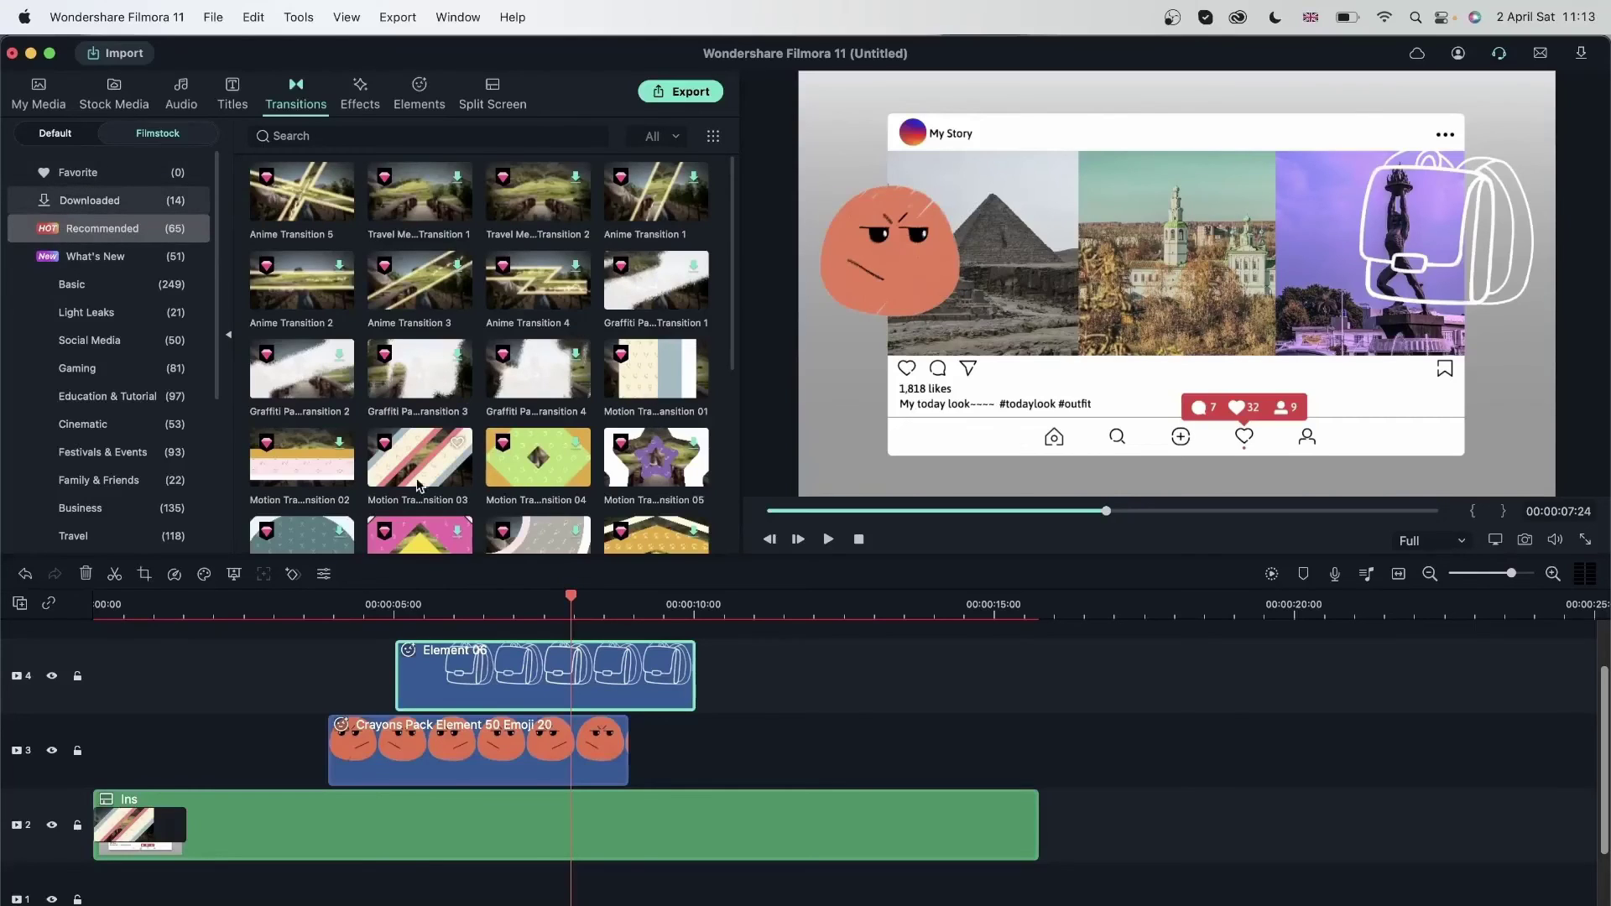
left_click_drag(417, 476, 344, 742)
left_click(320, 606)
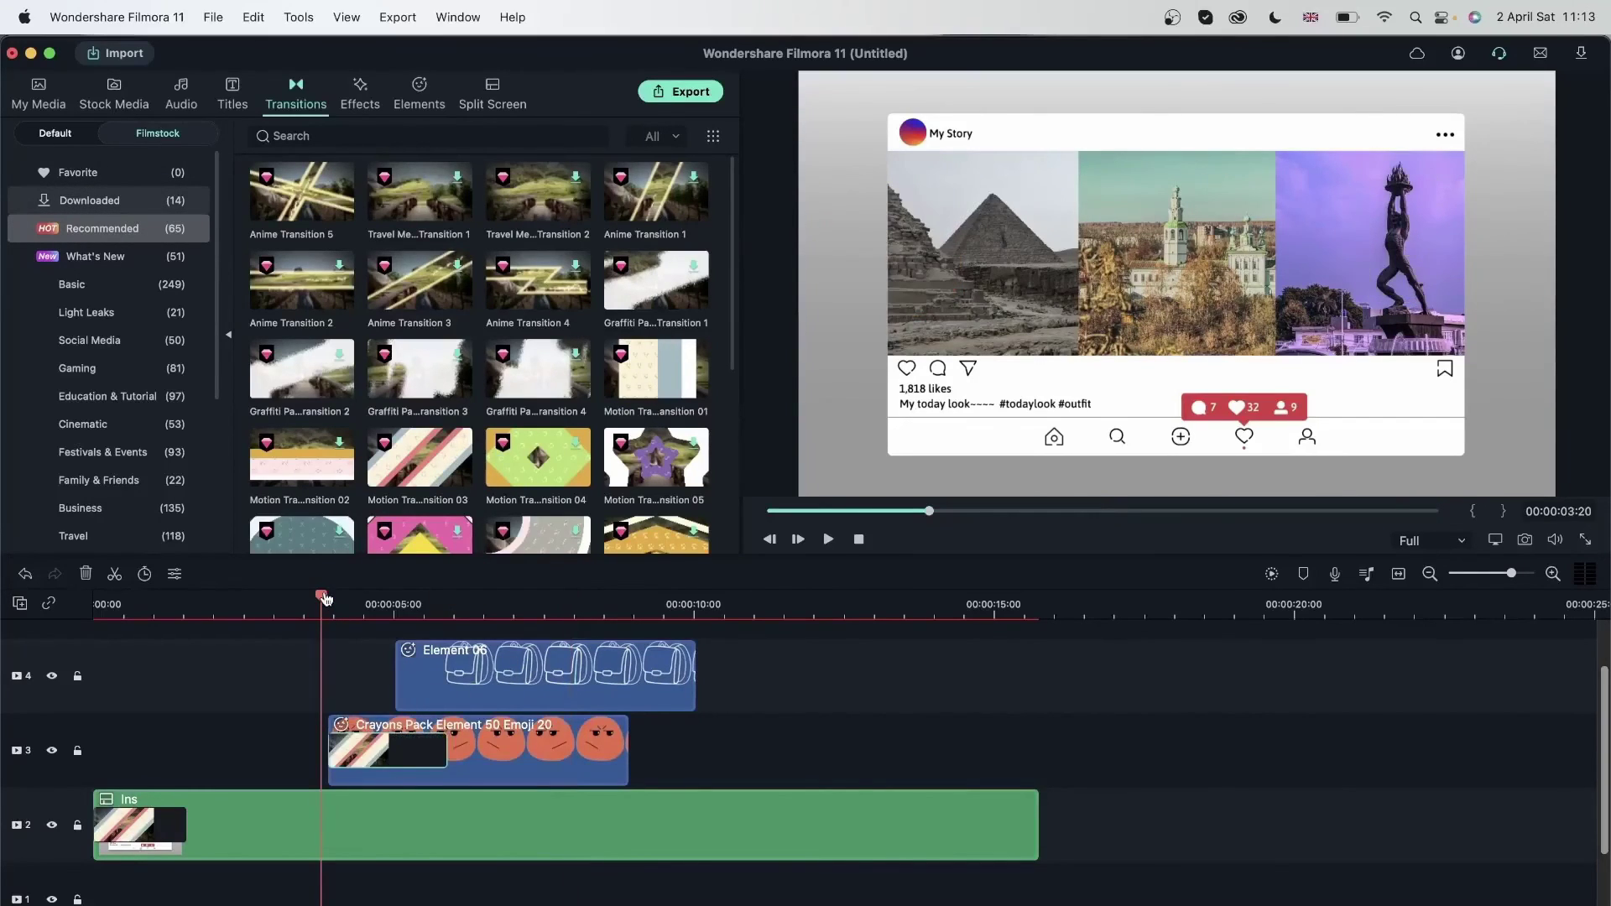
key("space")
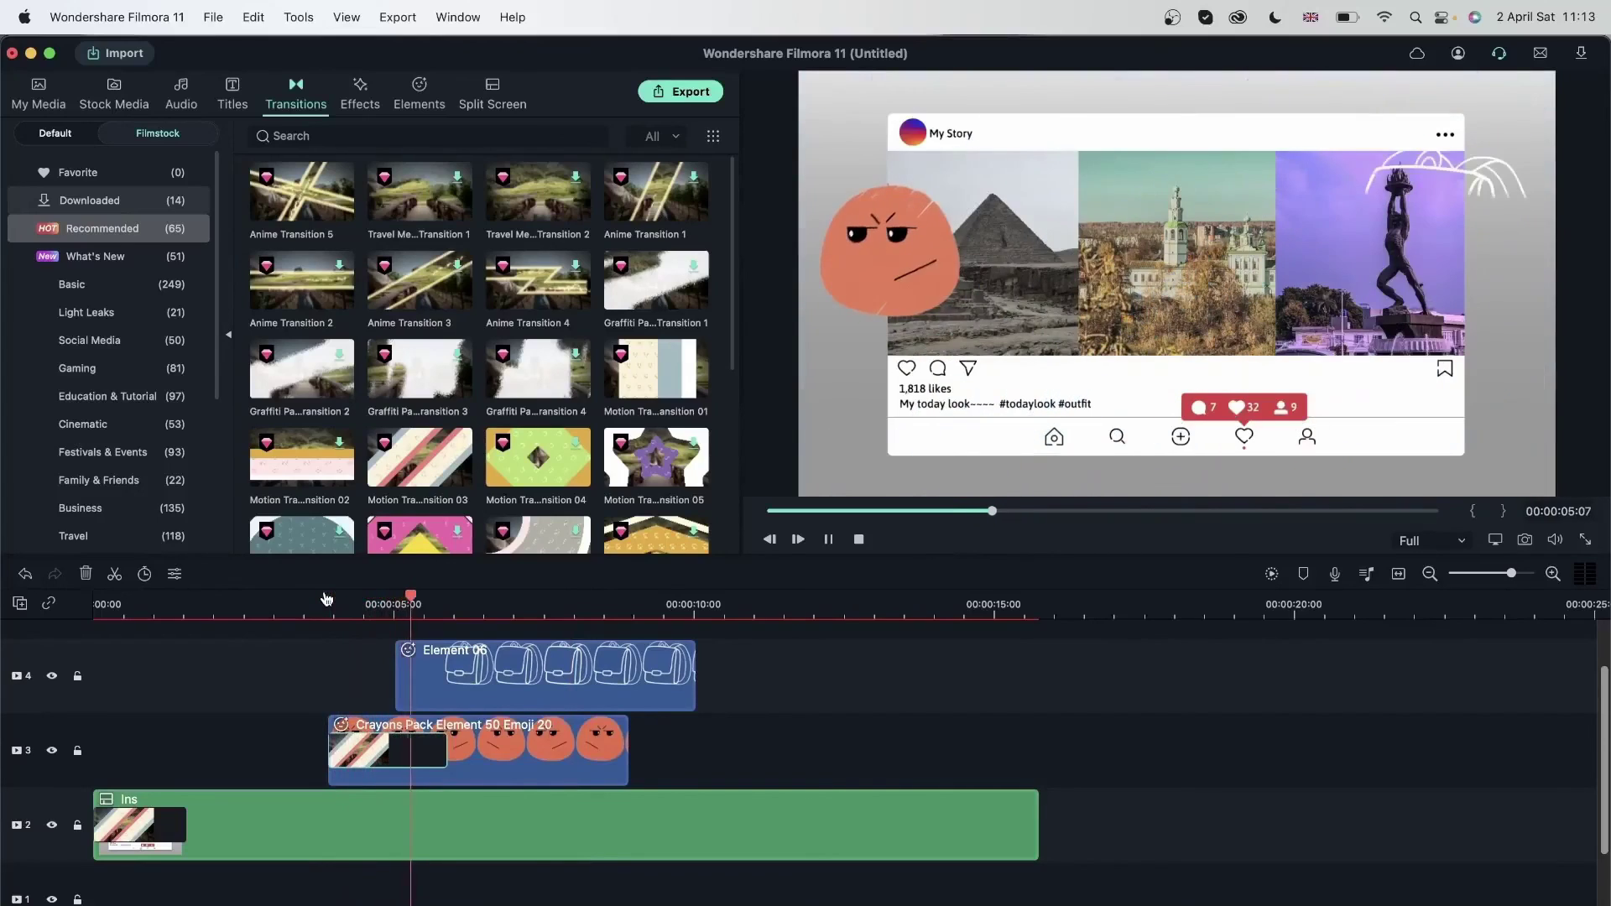
key("space")
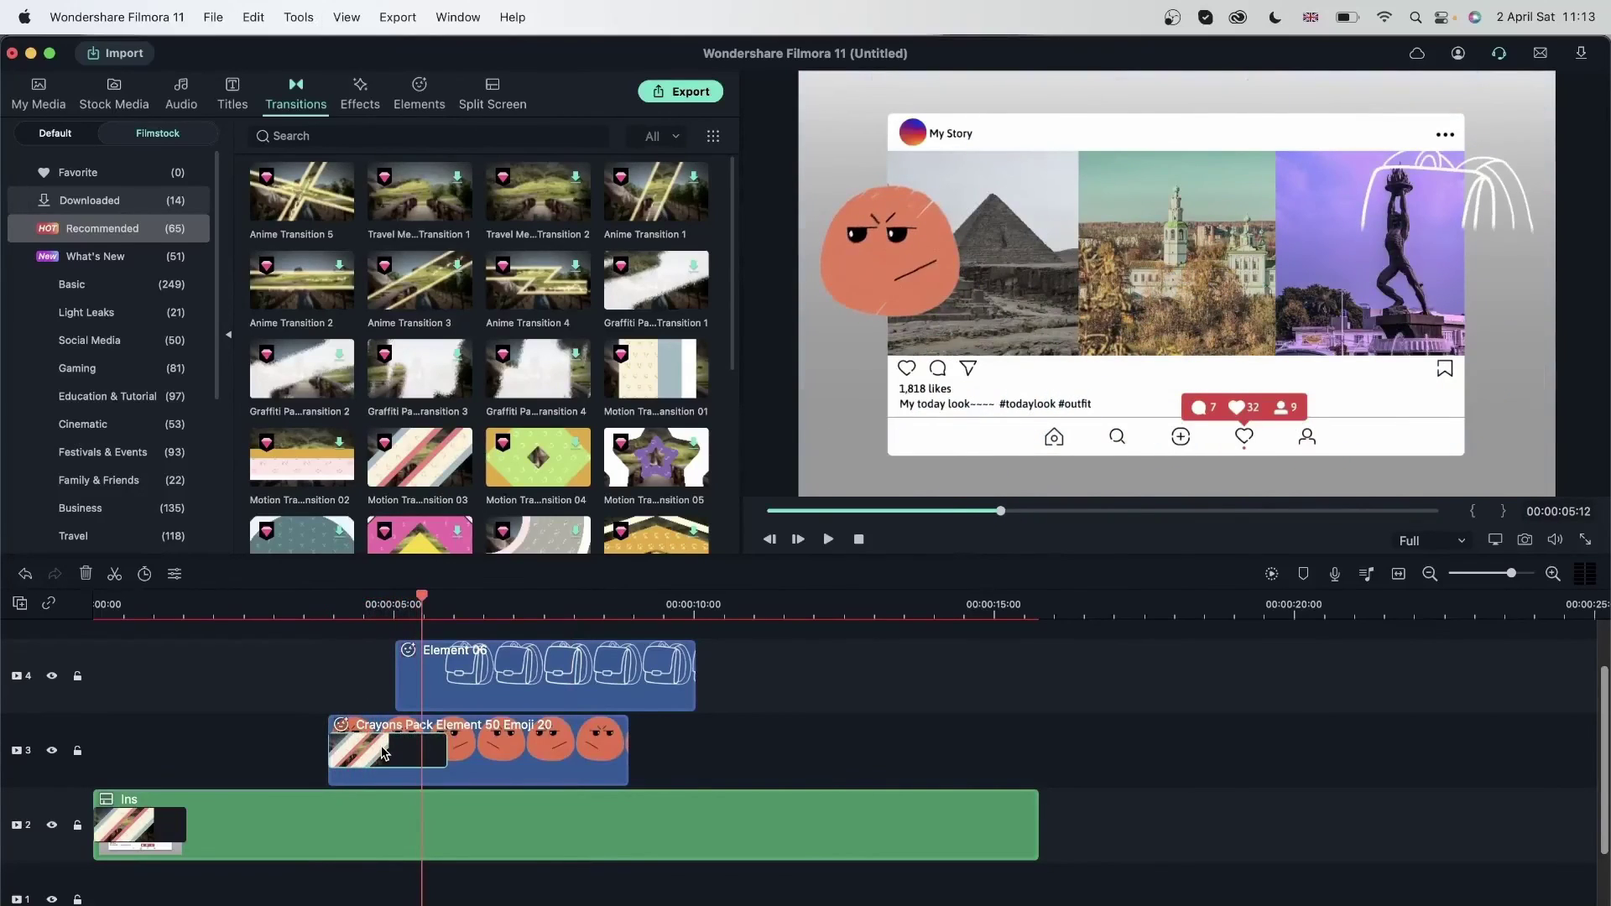
Step: Replace Motion Transition 03 with a Dissolve transition at the emoji clip's start
left_click(85, 574)
left_click(64, 132)
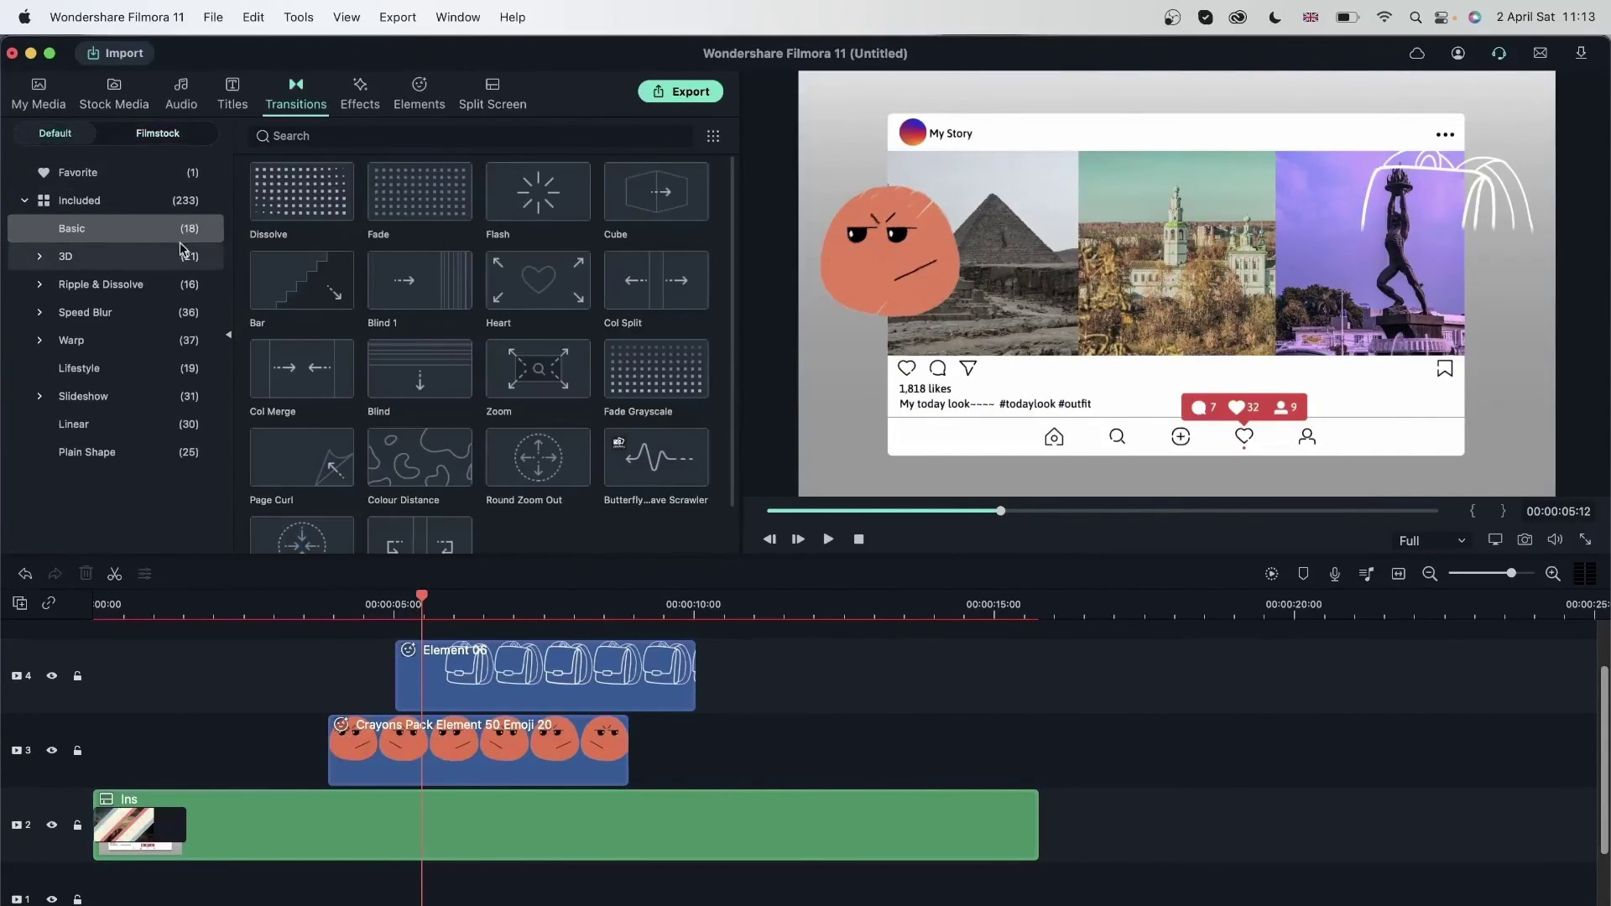
left_click_drag(333, 211, 353, 754)
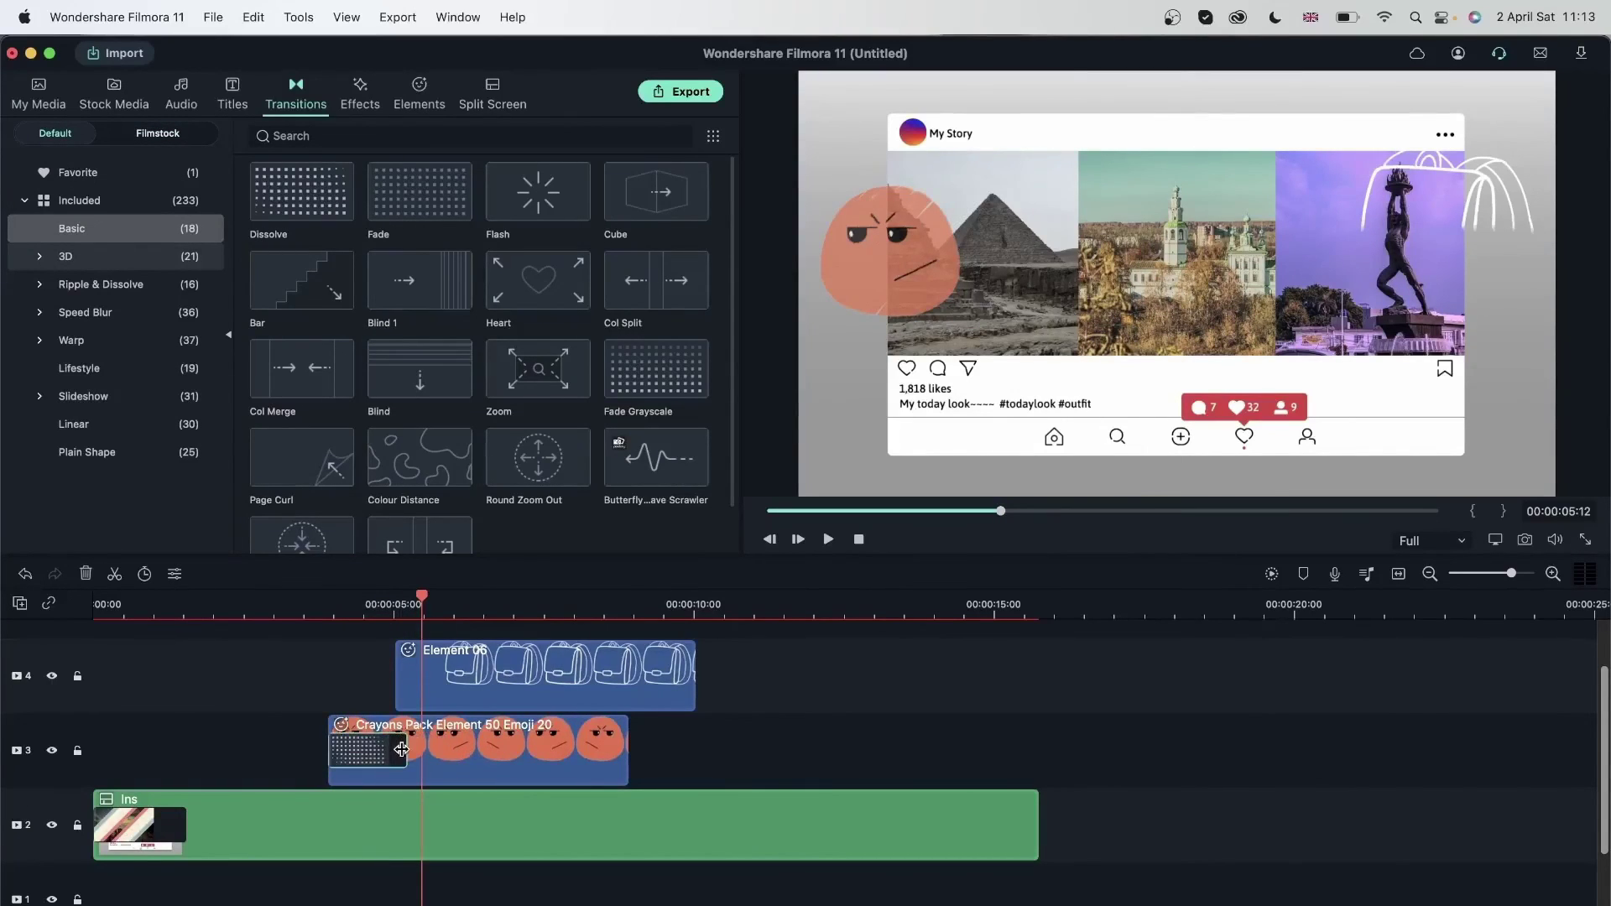
left_click(293, 603)
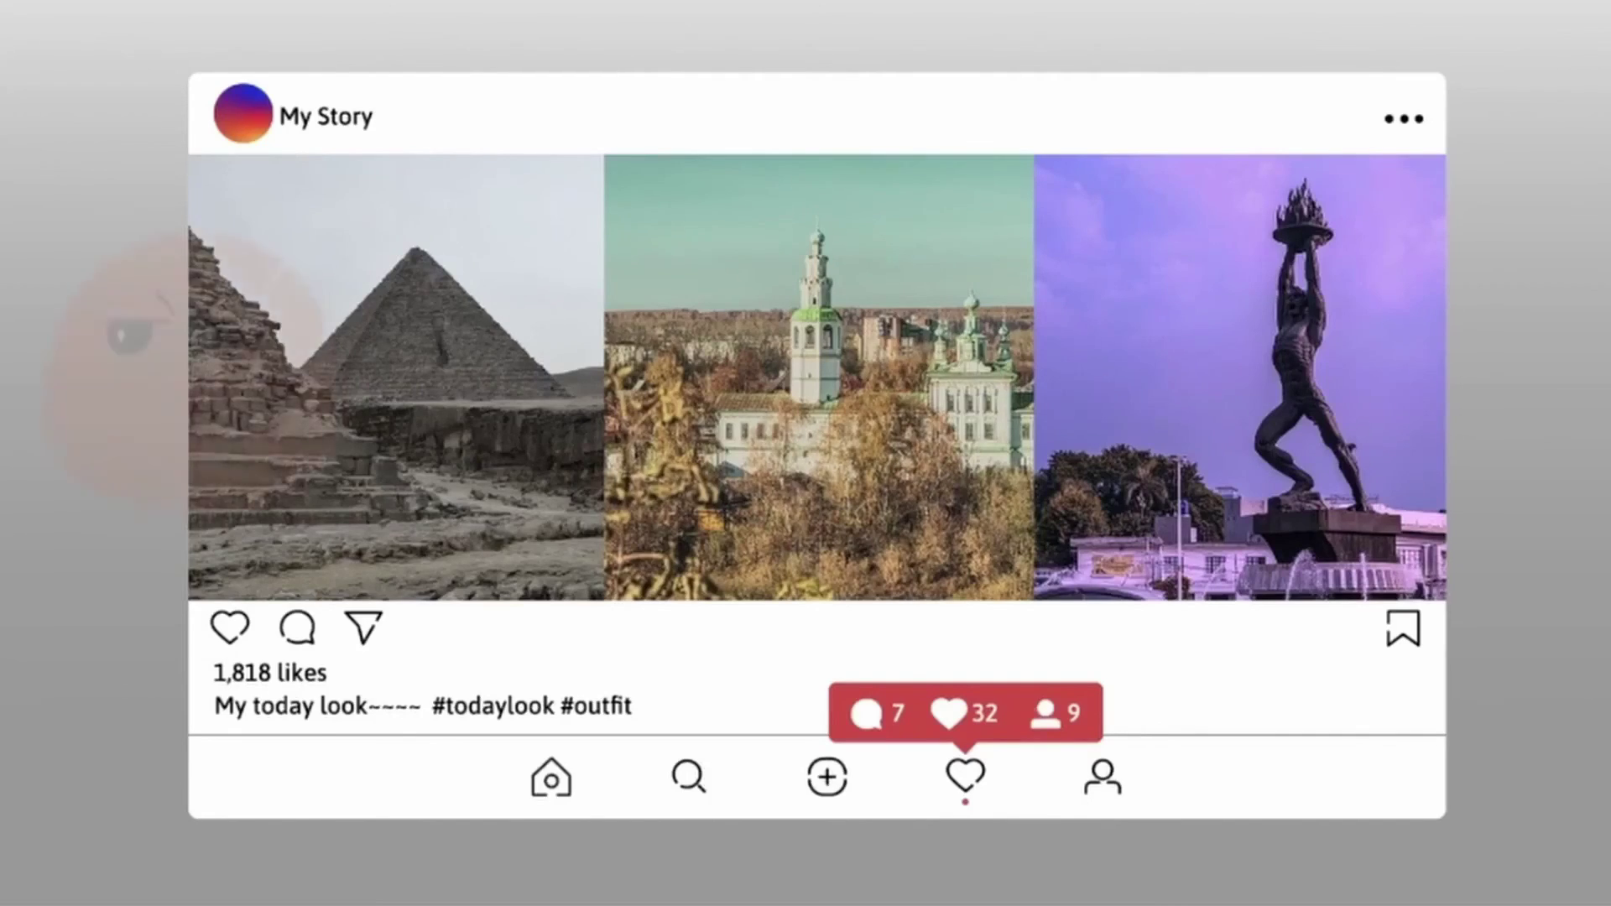